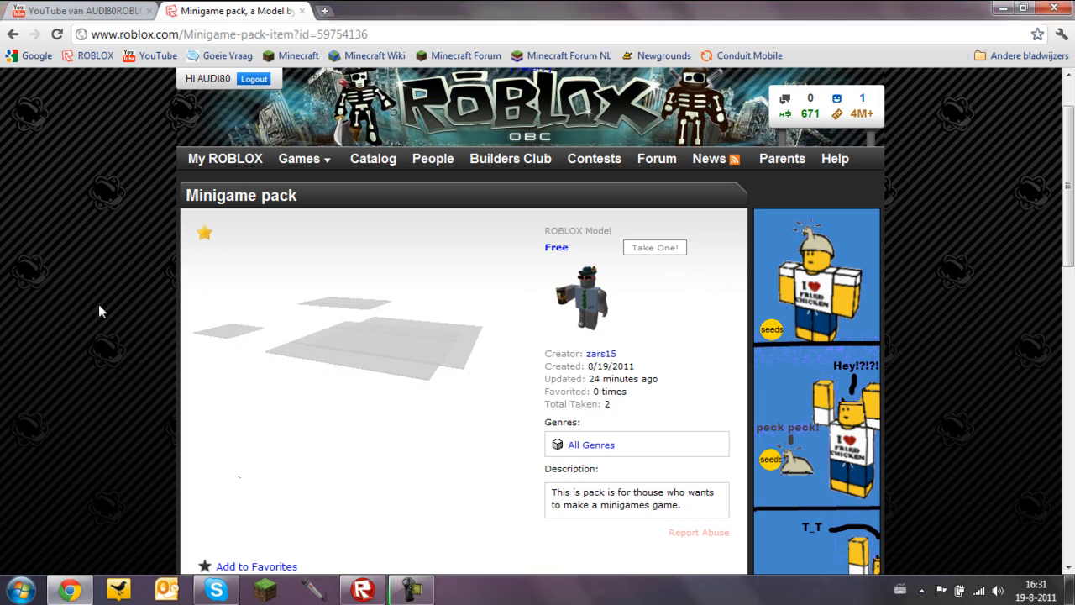
# Step: Look over the Minigame pack model page, and switch to Roblox Studio
pyautogui.moveTo(1070, 259); pyautogui.dragTo(1070, 272)
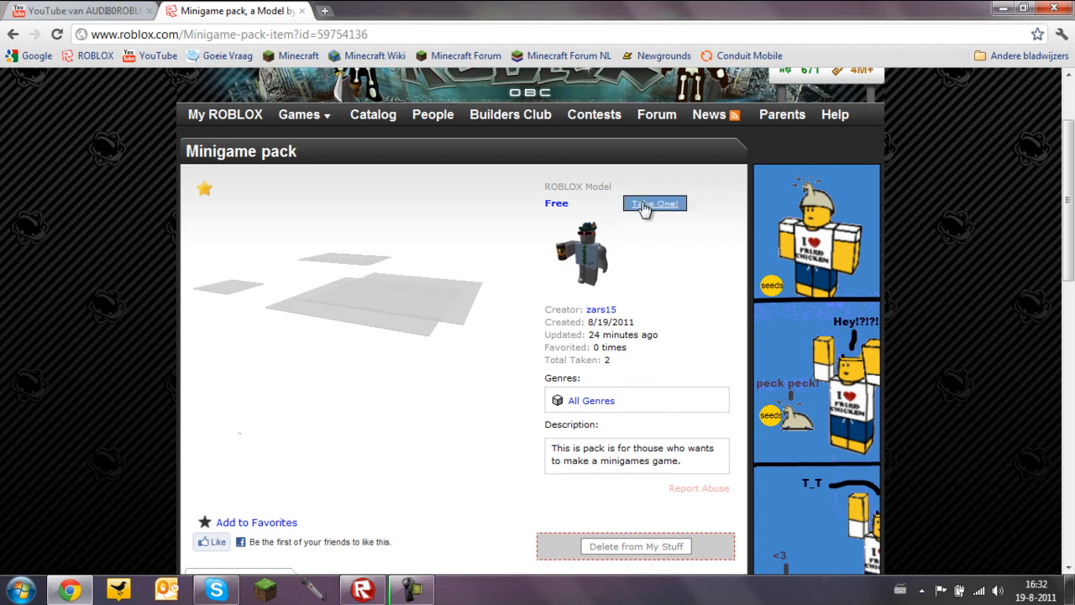
pyautogui.click(370, 588)
pyautogui.scroll(-1, 304, 183)
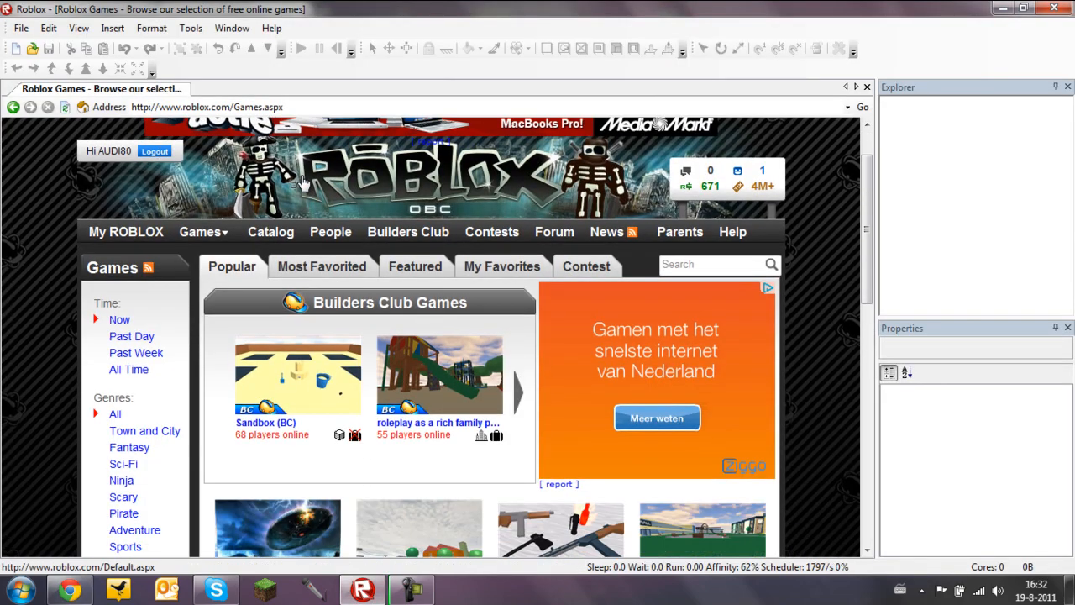
pyautogui.scroll(-1, 298, 180)
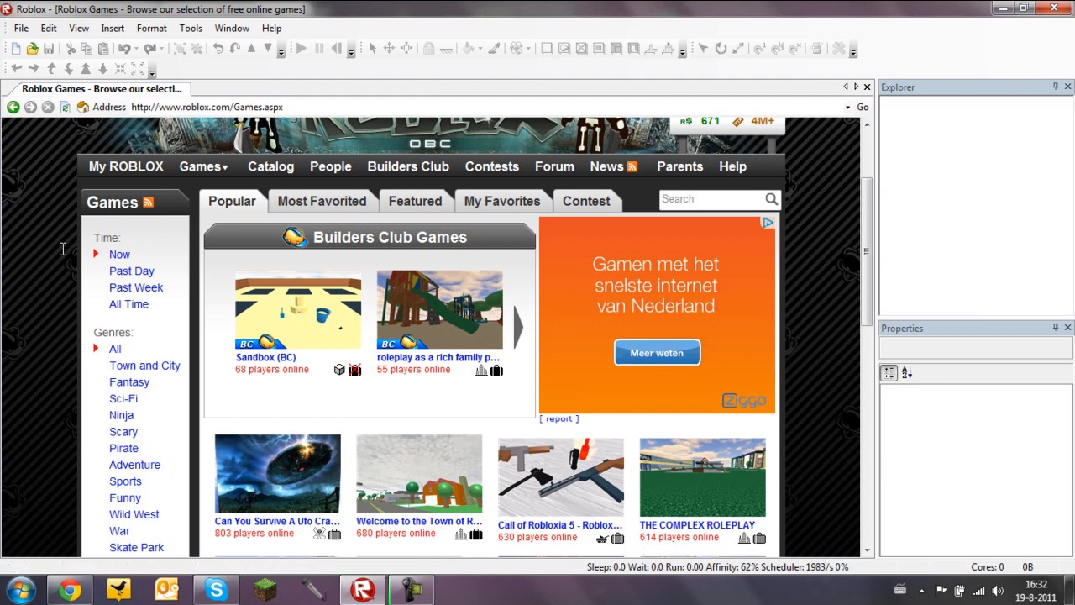
pyautogui.click(30, 584)
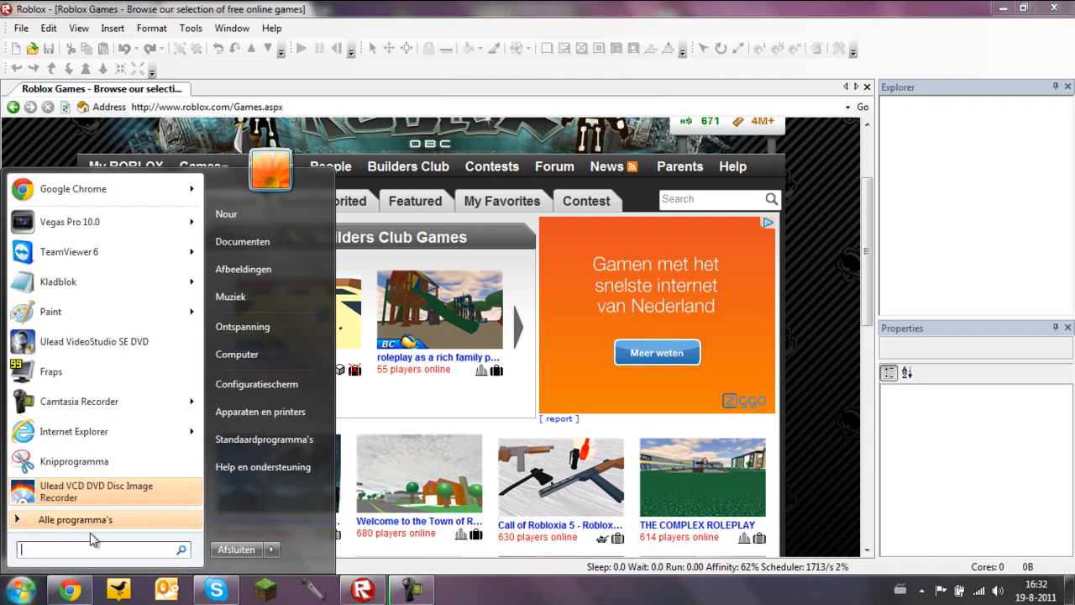
pyautogui.write('roblox stu')
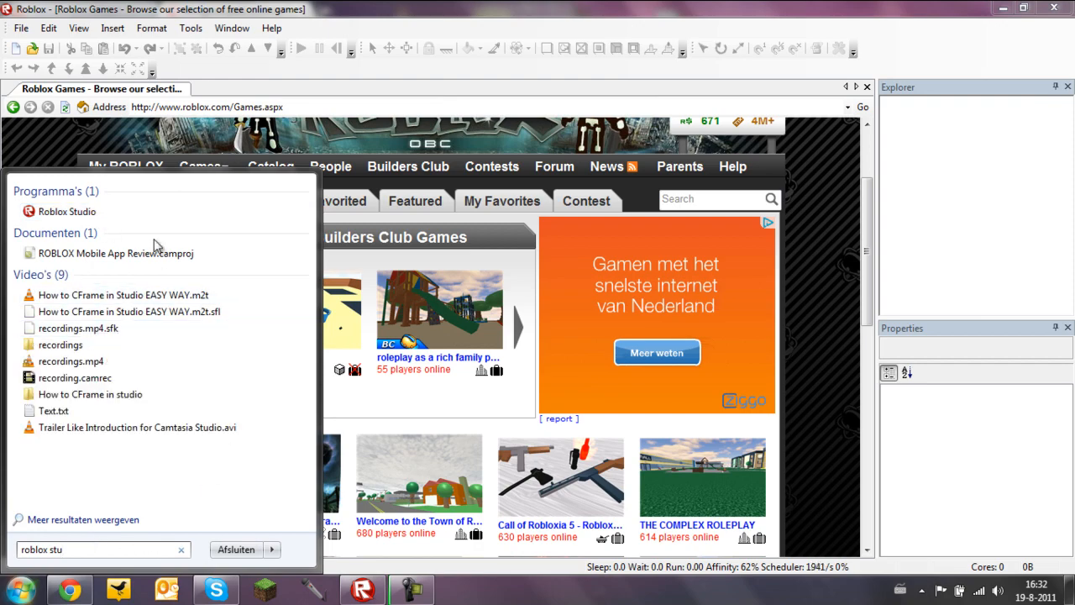
pyautogui.click(280, 8)
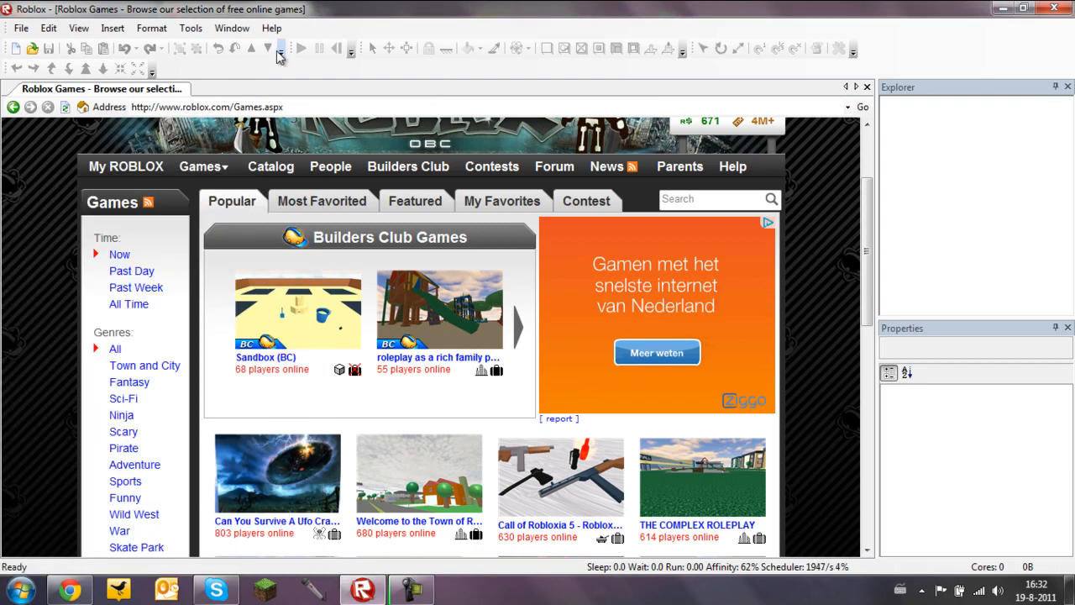
# Step: Open the place file Lege Place.rbxl from the ROBLOX folder
pyautogui.click(21, 29)
pyautogui.click(50, 63)
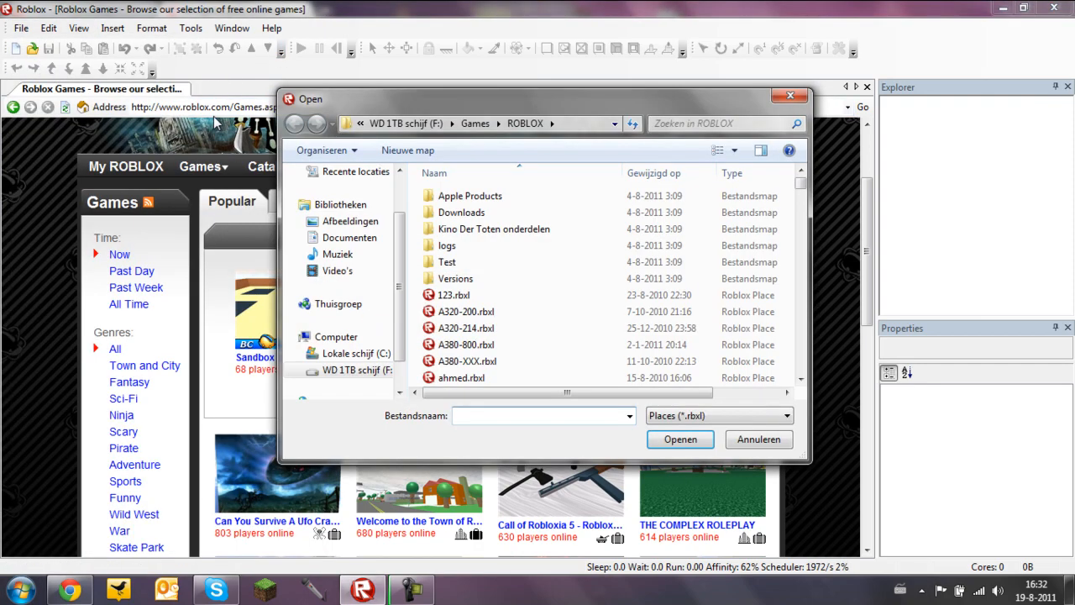
pyautogui.write('lege')
pyautogui.press('Down')
pyautogui.press('Return')
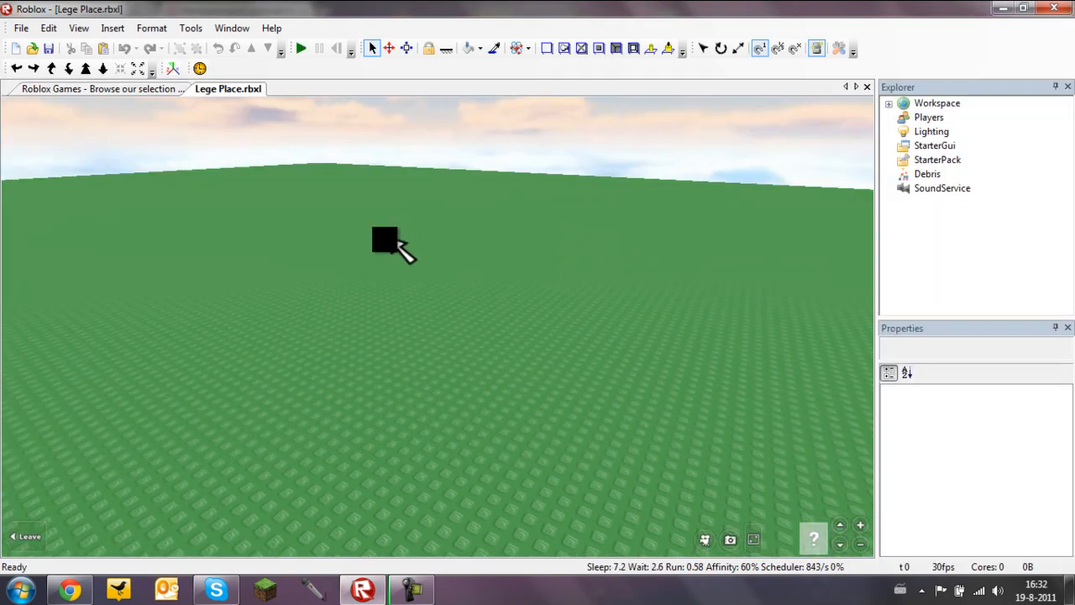
# Step: Insert the Minigame pack from My Models into the place and close the Toolbox
pyautogui.scroll(-4, 397, 243)
pyautogui.moveTo(397, 243); pyautogui.dragTo(393, 206, button='right')
pyautogui.moveTo(614, 153); pyautogui.dragTo(477, 146, button='right')
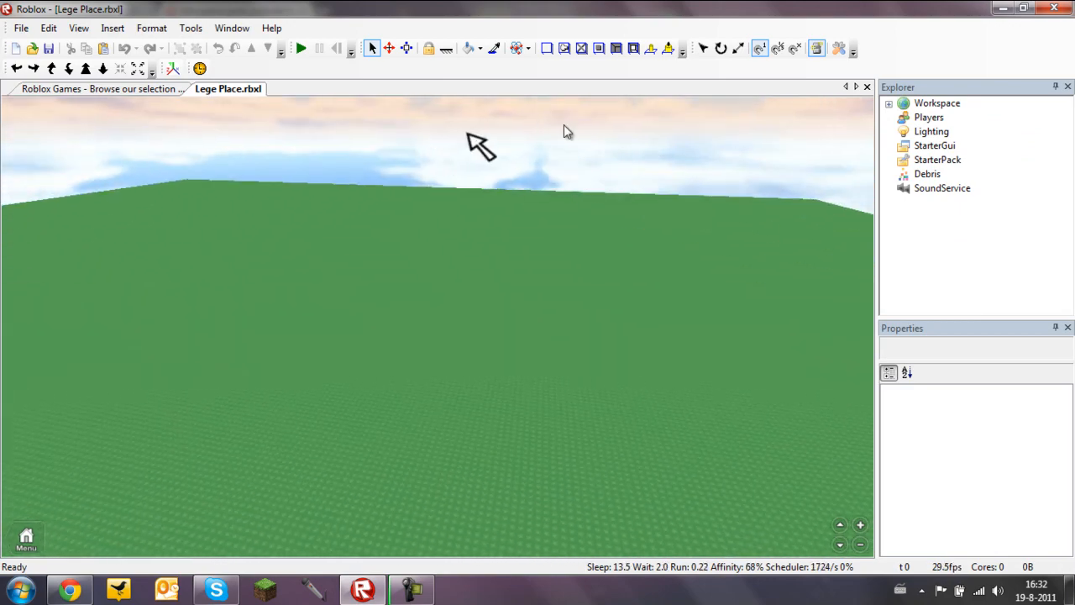
pyautogui.click(839, 49)
pyautogui.click(764, 116)
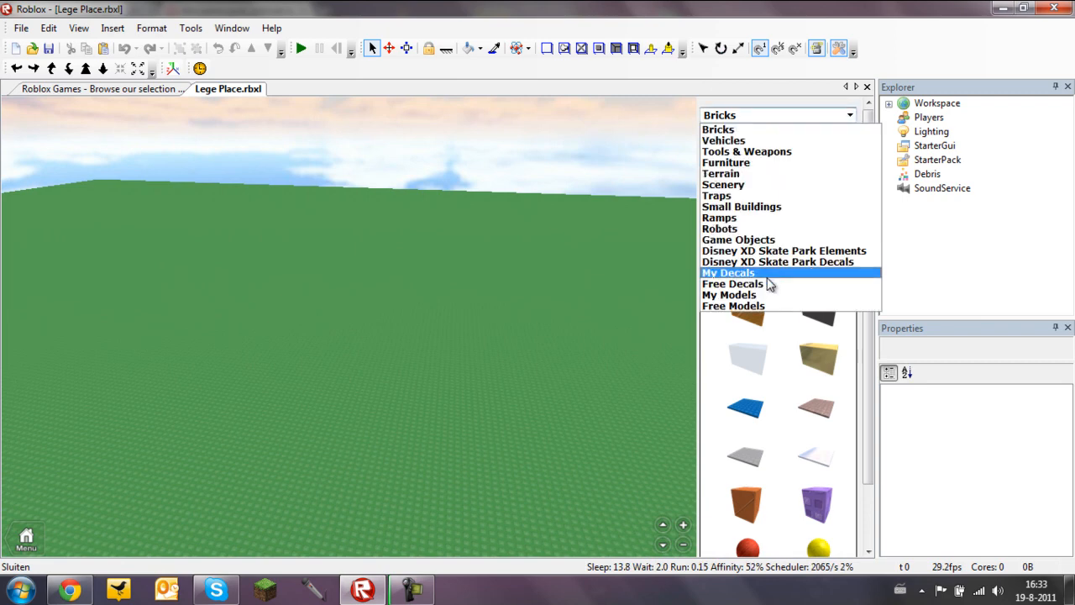
pyautogui.click(761, 295)
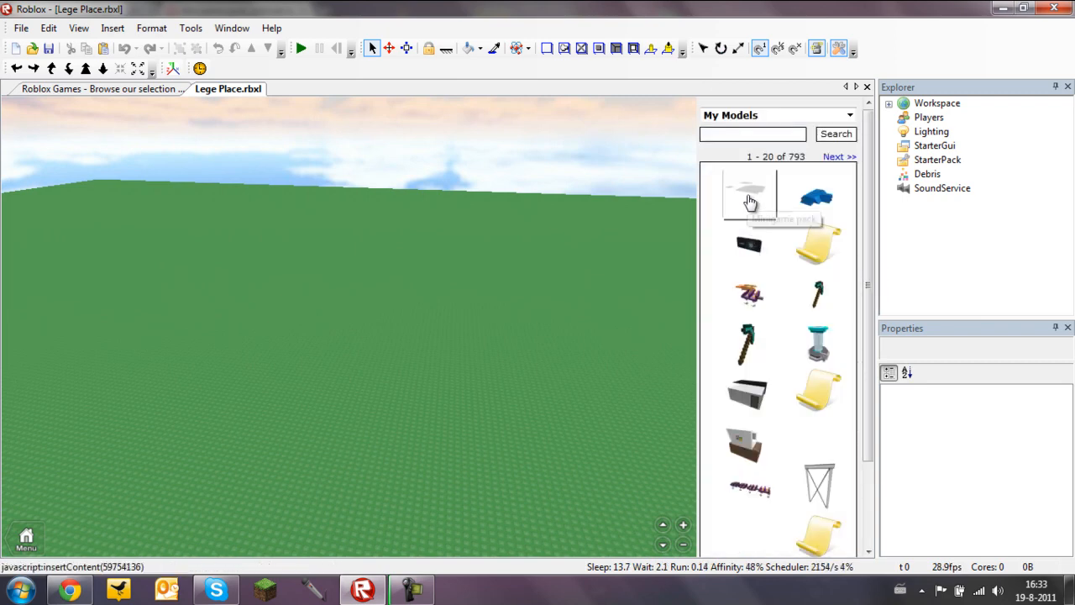
pyautogui.click(750, 201)
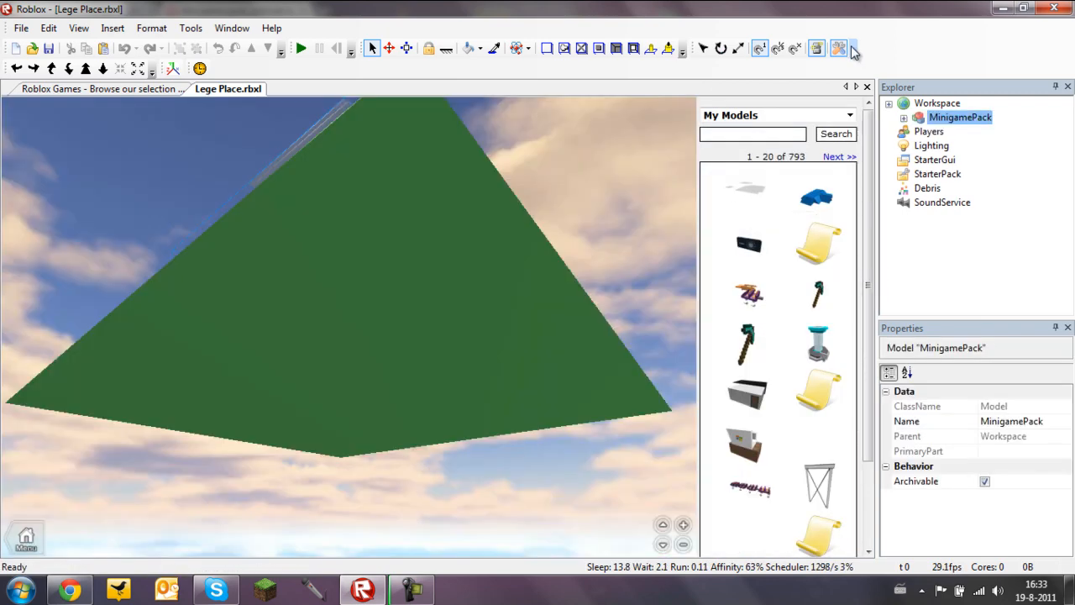
pyautogui.click(839, 48)
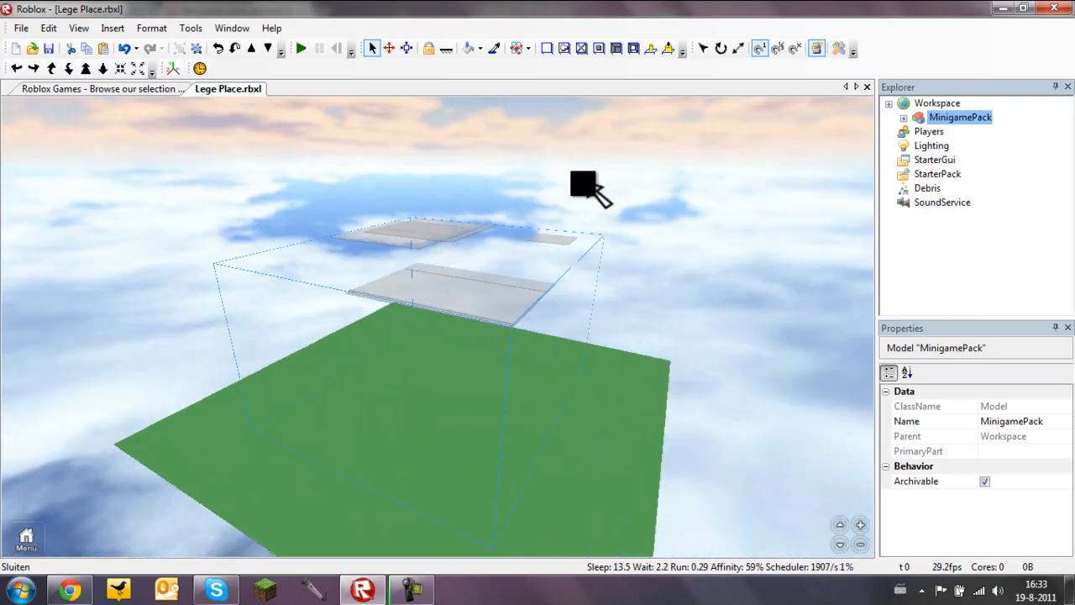
pyautogui.moveTo(583, 183); pyautogui.dragTo(547, 163, button='right')
pyautogui.click(550, 170)
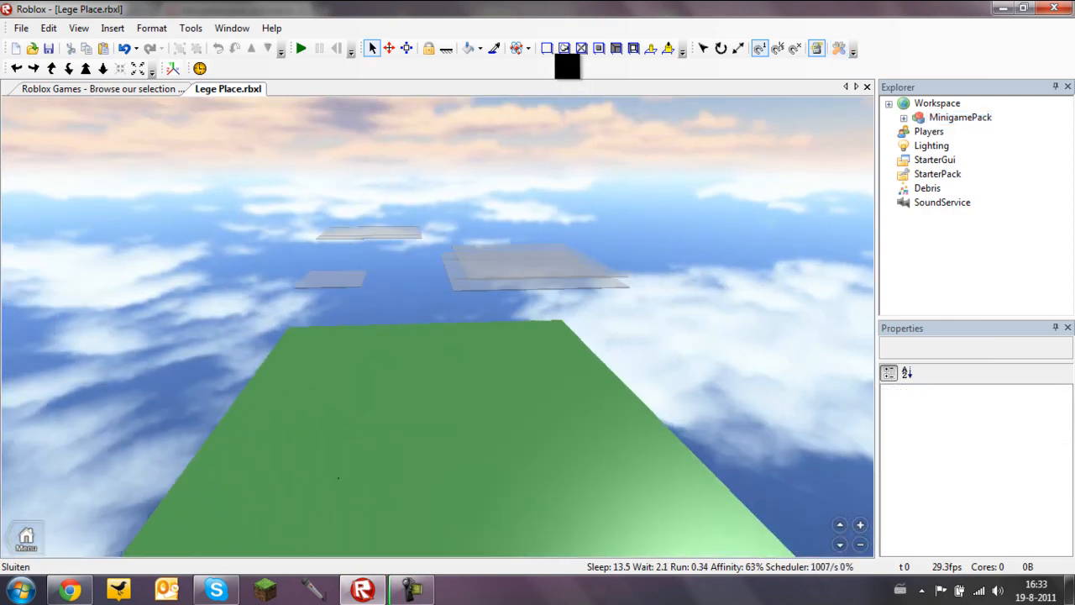
pyautogui.moveTo(593, 253); pyautogui.dragTo(590, 252, button='right')
pyautogui.moveTo(508, 263); pyautogui.dragTo(508, 263, button='right')
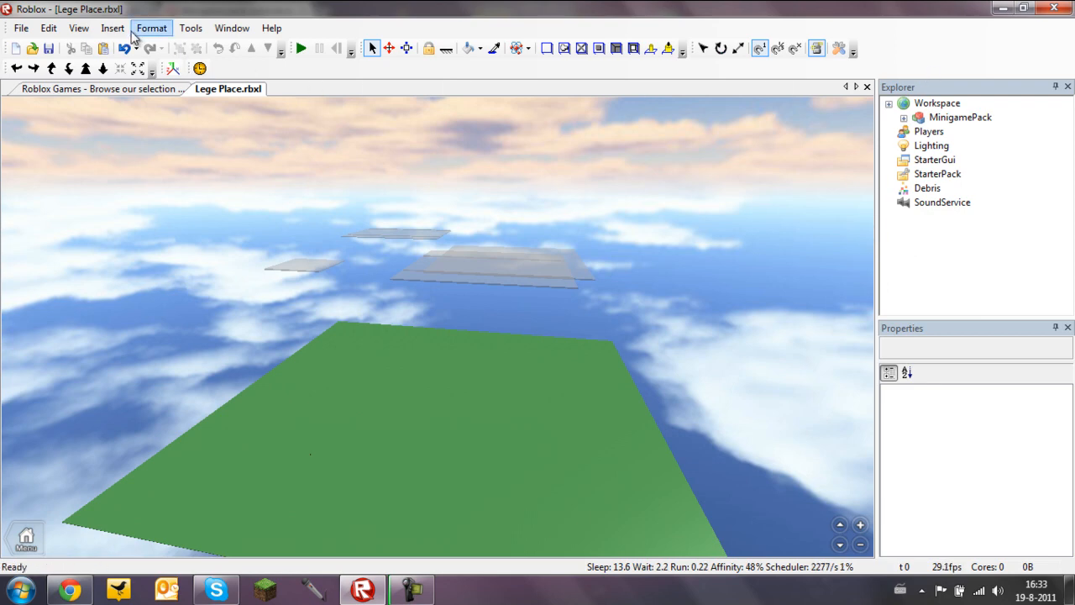
pyautogui.click(78, 28)
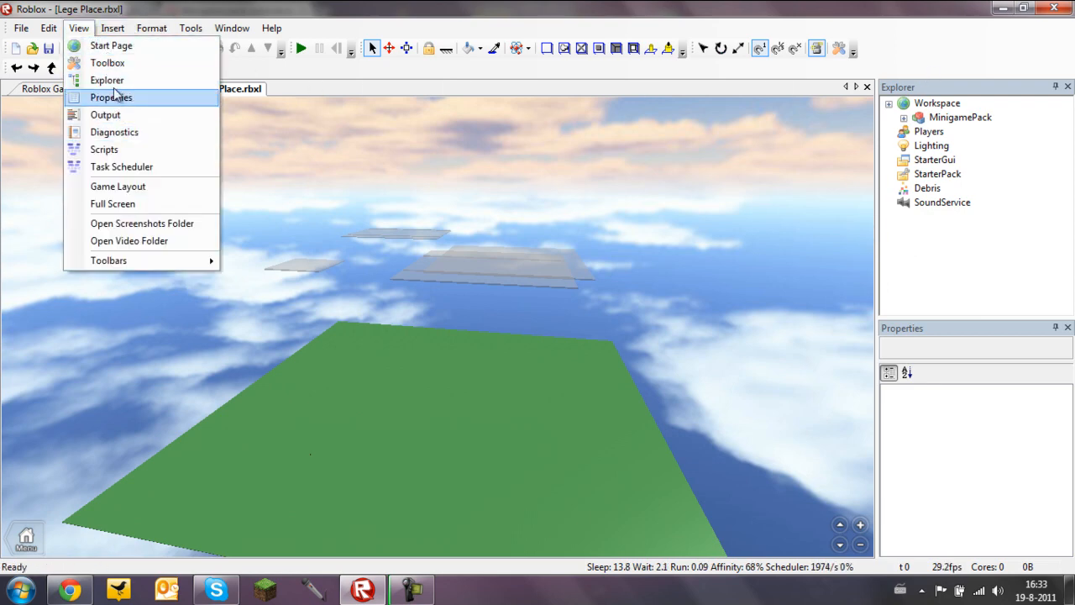
pyautogui.moveTo(140, 260)
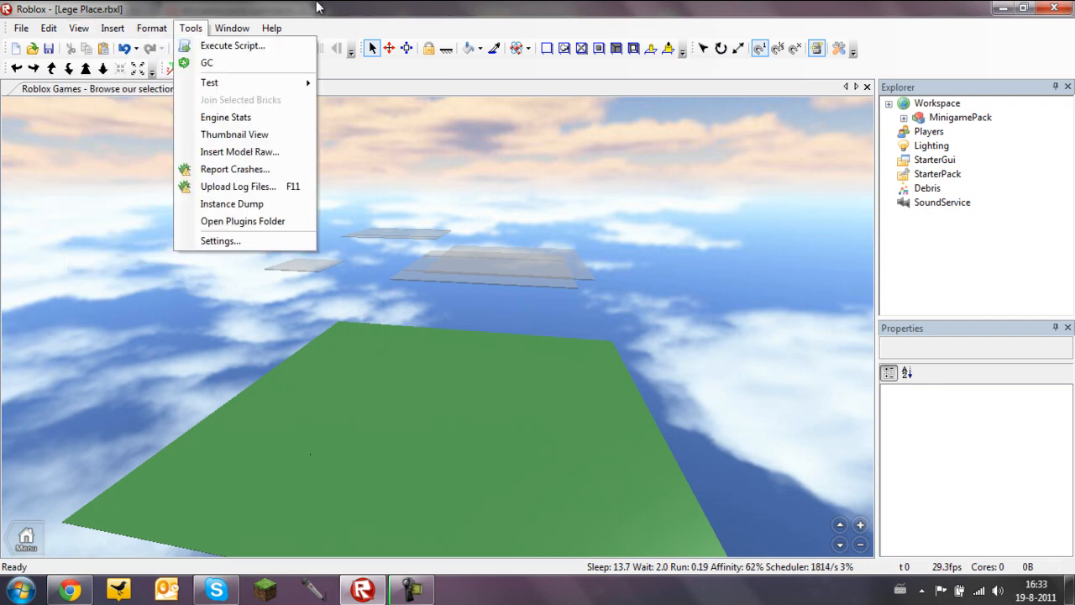
pyautogui.click(317, 4)
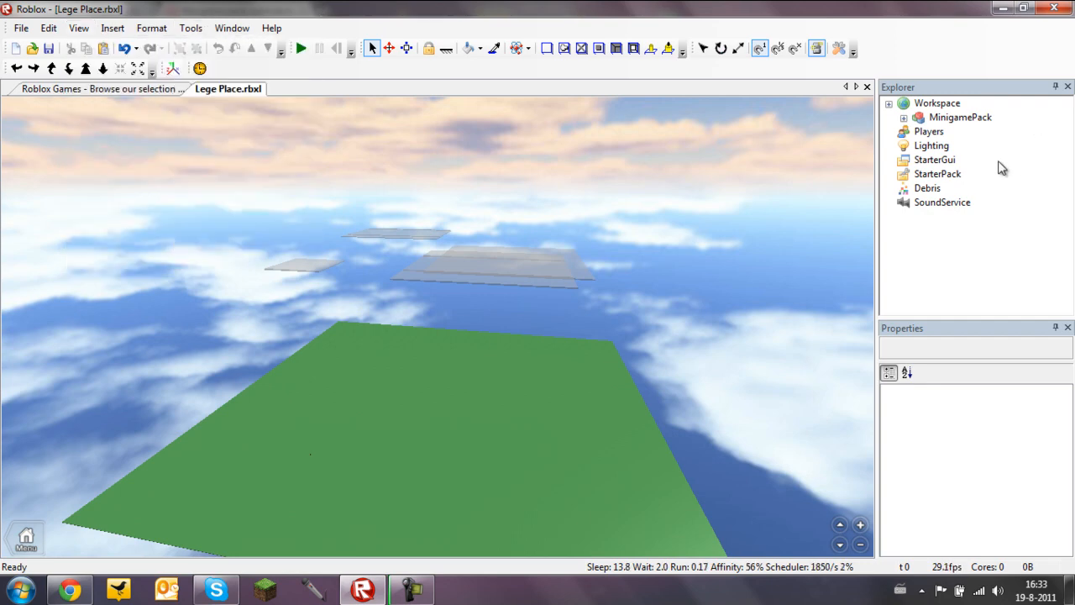
# Step: Expand the MinigamePack model to list its Lighting, StarterGui and Workspace groups
pyautogui.click(950, 119)
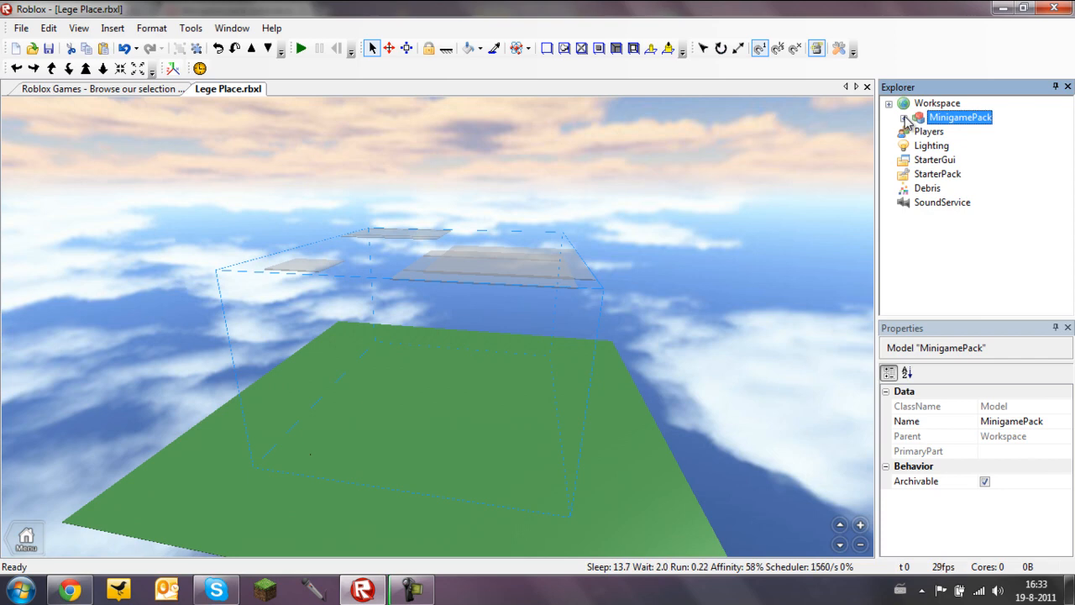
pyautogui.click(904, 117)
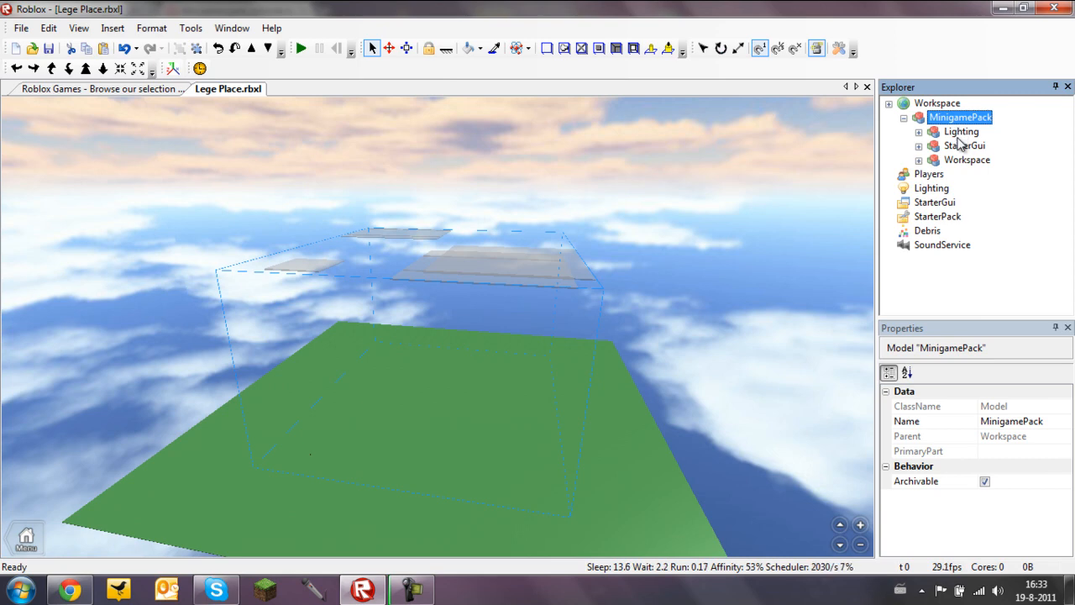
pyautogui.click(962, 135)
pyautogui.click(966, 159)
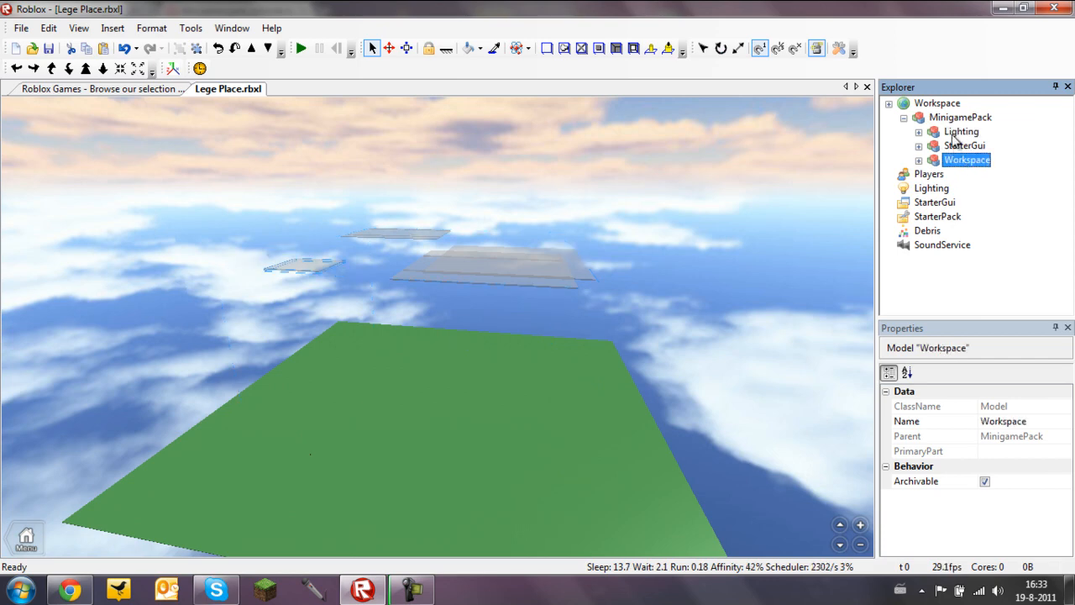
# Step: Cut the Lighting group out of MinigamePack and paste it into the place's Lighting service
pyautogui.click(959, 135)
pyautogui.rightClick(960, 137)
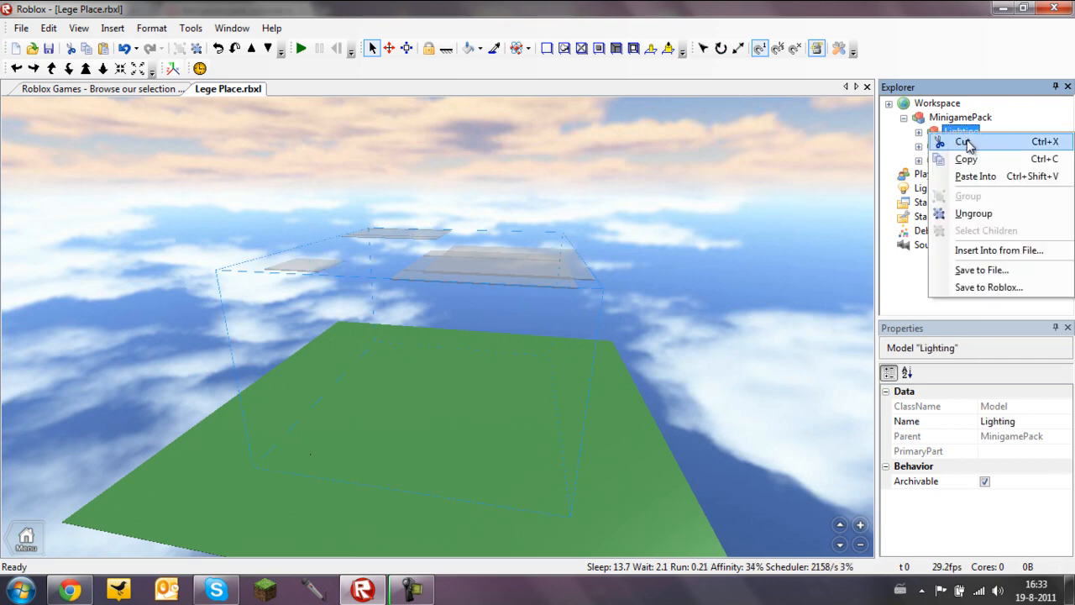
pyautogui.click(966, 143)
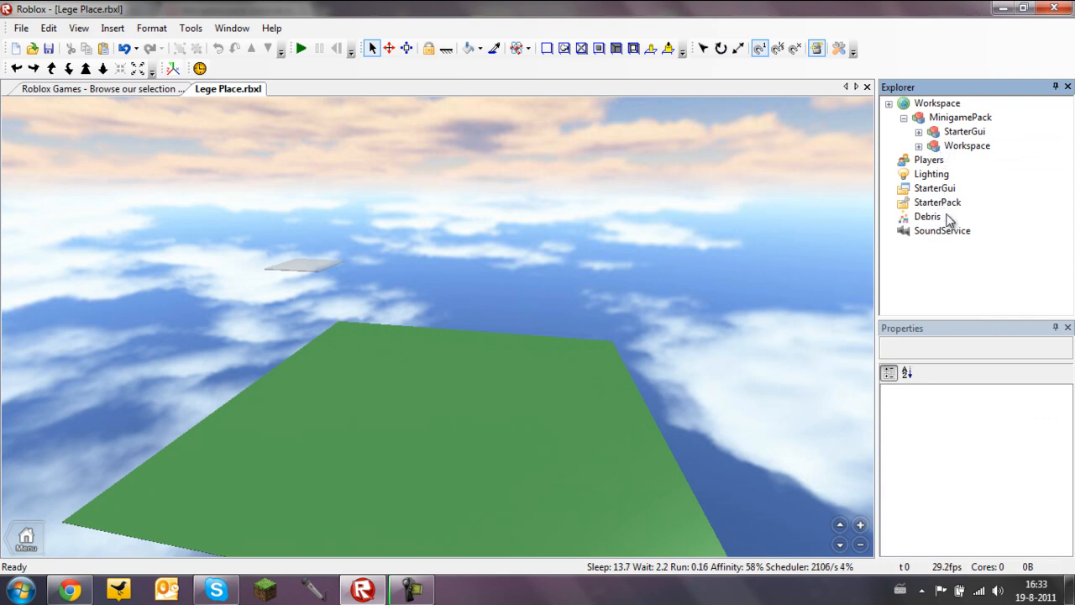
pyautogui.click(931, 176)
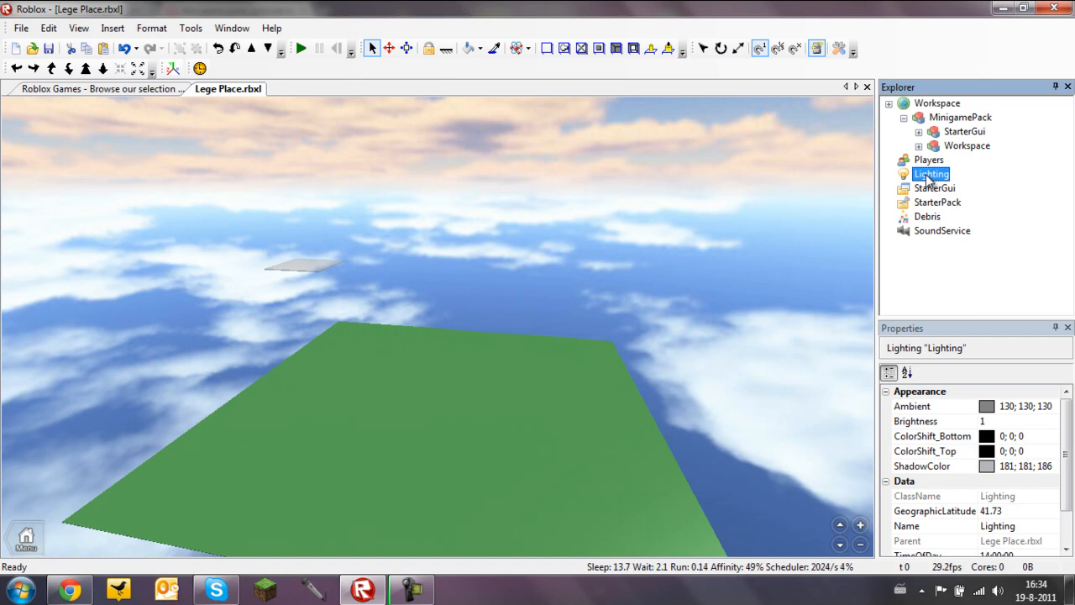
pyautogui.rightClick(929, 178)
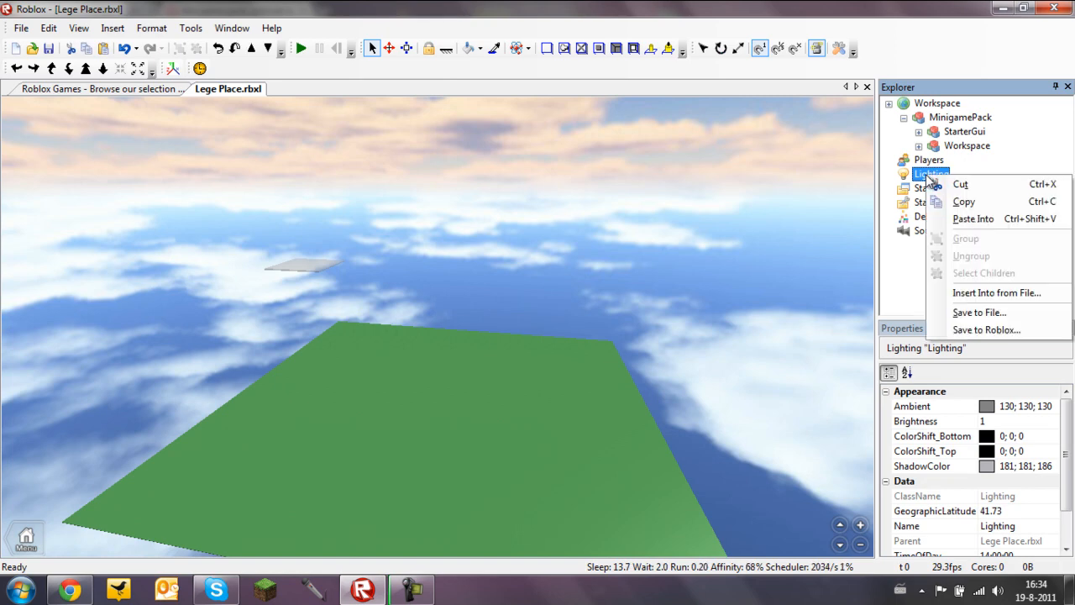
pyautogui.click(983, 220)
pyautogui.click(933, 176)
# Step: Ungroup the Lighting model inside the Lighting service to release the Minigames model
pyautogui.doubleClick(937, 190)
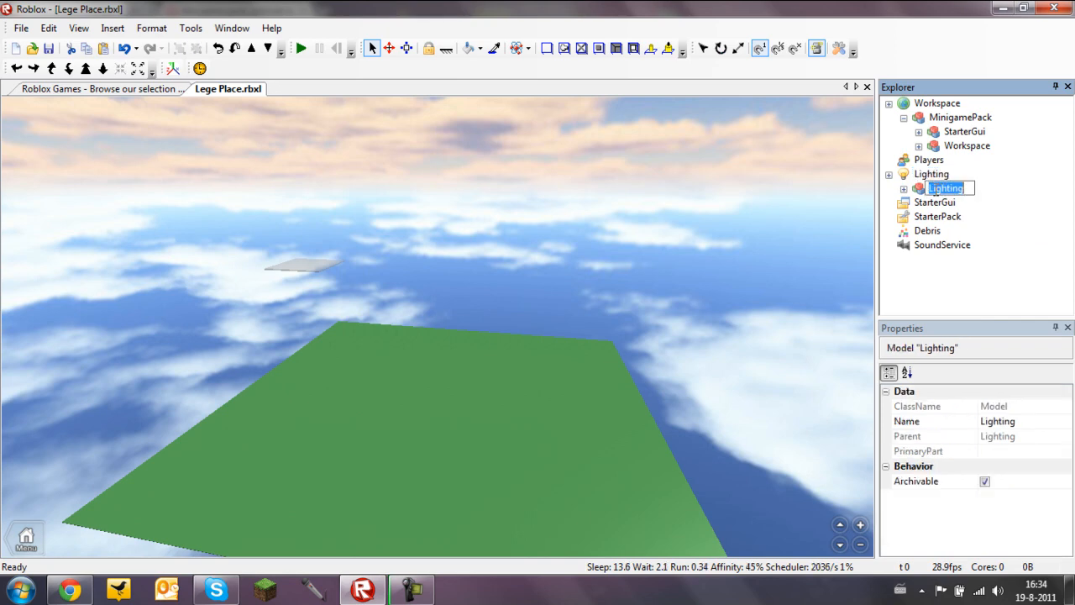
pyautogui.click(917, 189)
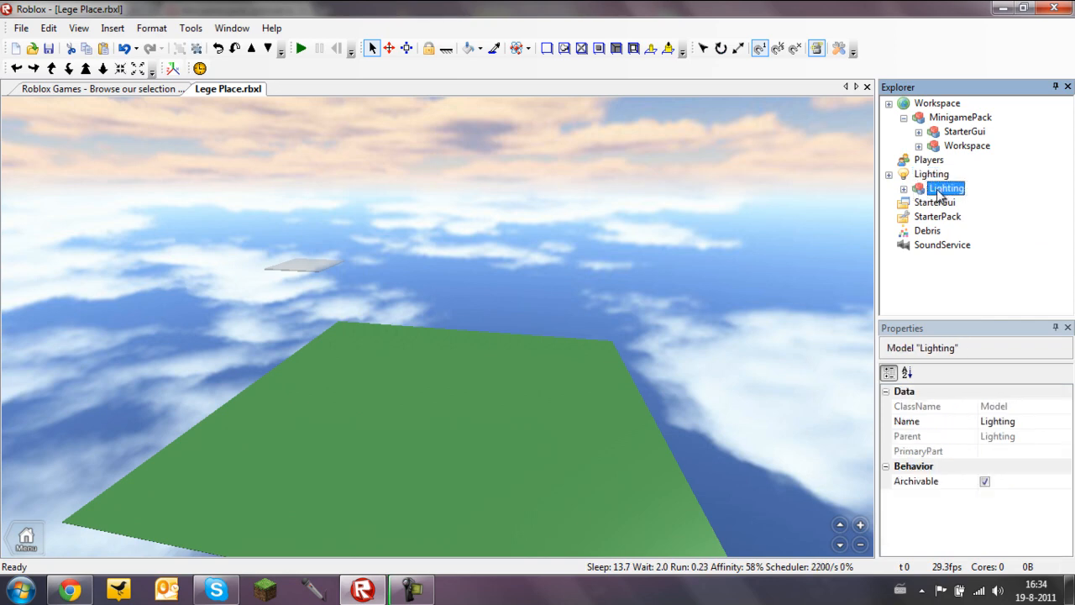
pyautogui.click(194, 48)
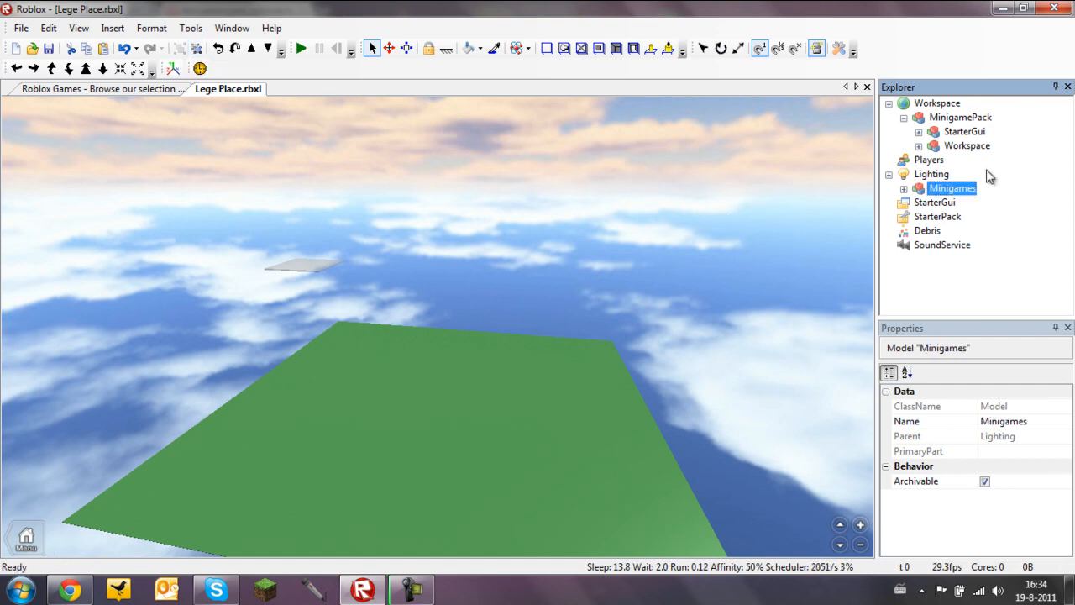
# Step: Inspect the minigames inside the Minigames model, then collapse it and the Lighting service
pyautogui.click(962, 190)
pyautogui.click(957, 189)
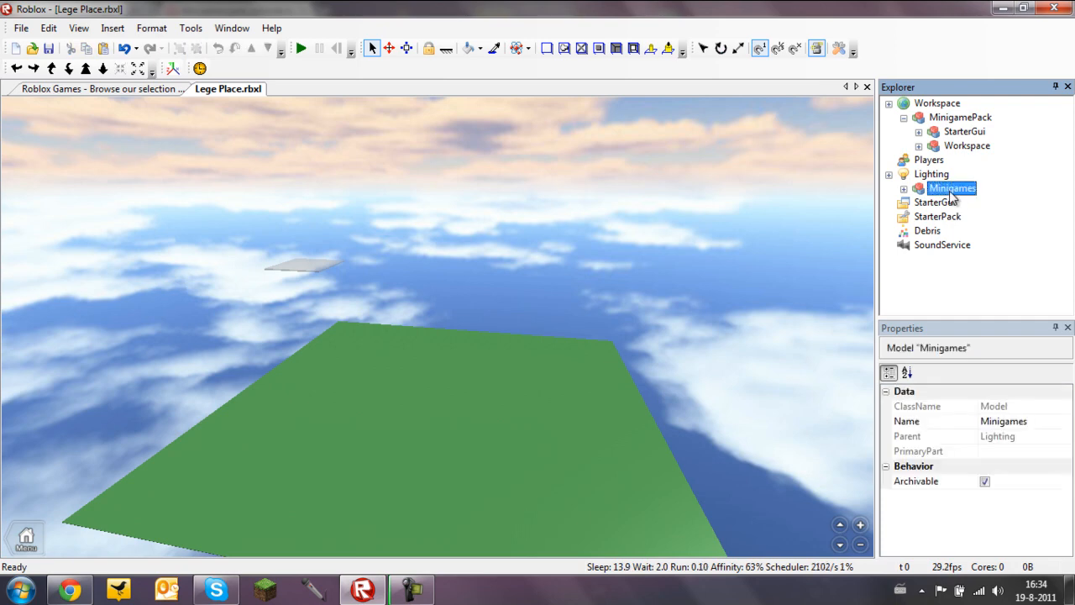
pyautogui.click(903, 189)
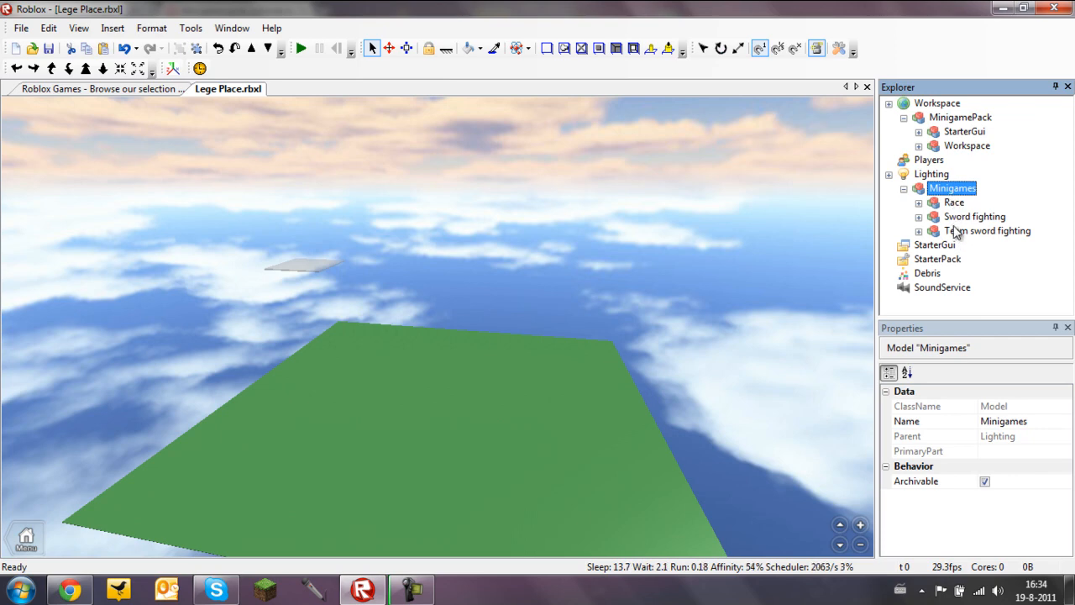
pyautogui.click(988, 167)
pyautogui.click(904, 189)
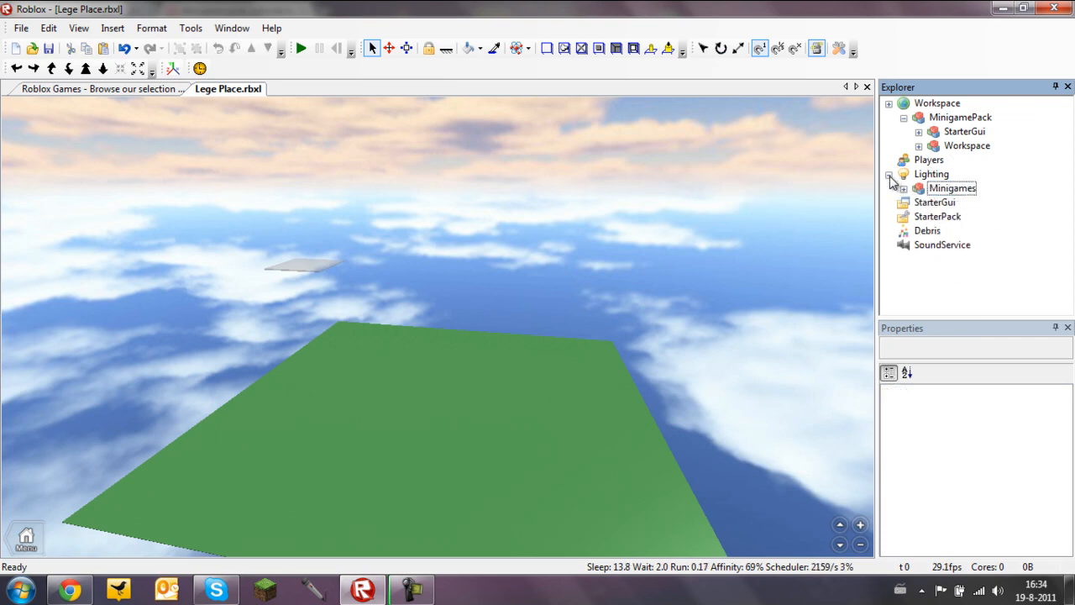
pyautogui.doubleClick(930, 174)
# Step: Cut the StarterGui group out of MinigamePack and paste it into the place's StarterGui service
pyautogui.click(966, 135)
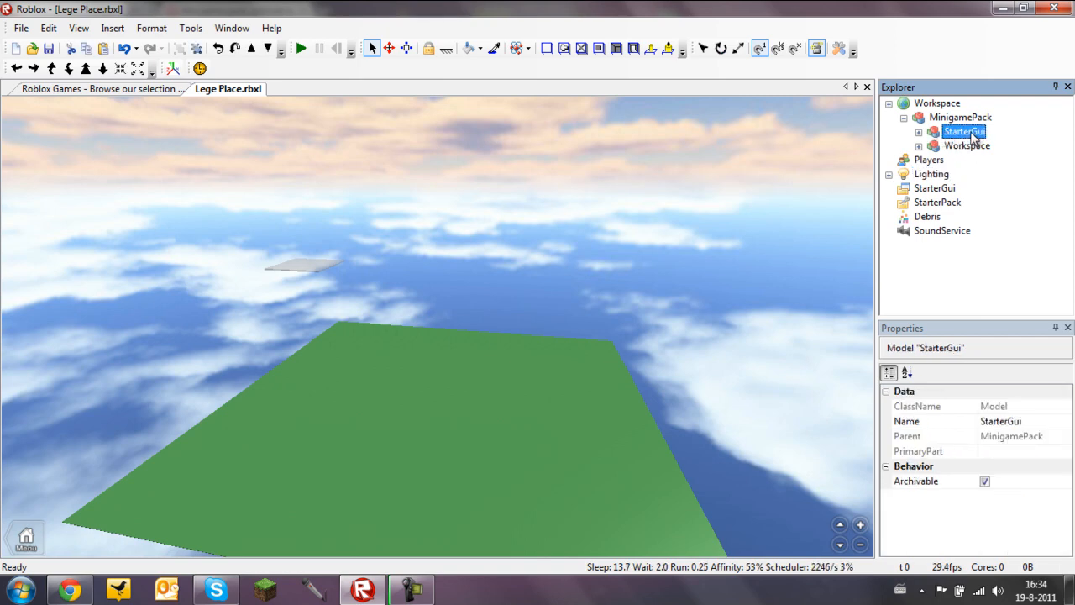
pyautogui.rightClick(959, 139)
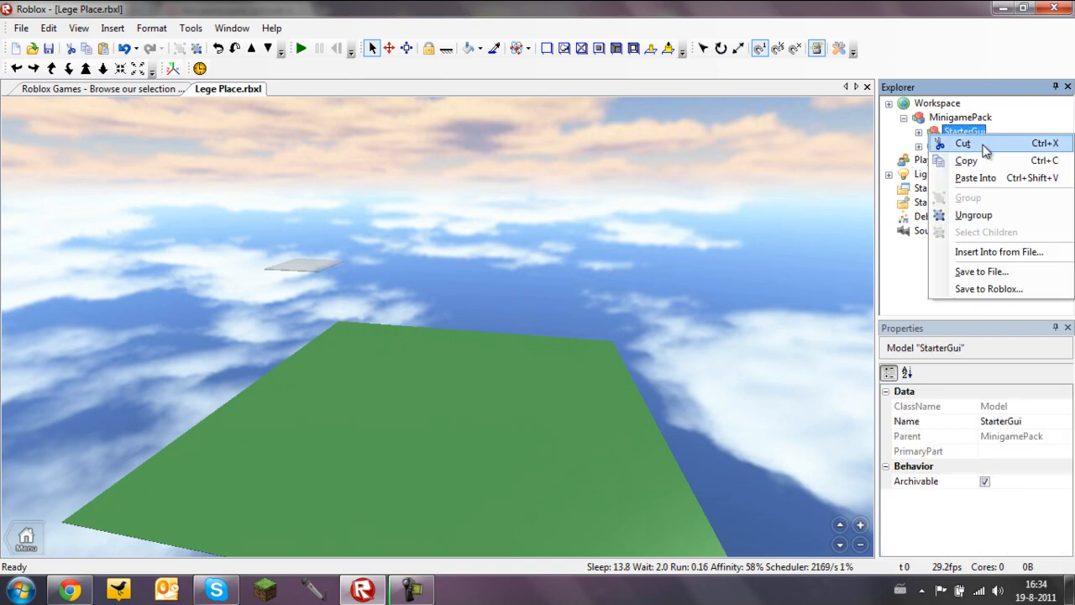
pyautogui.click(983, 147)
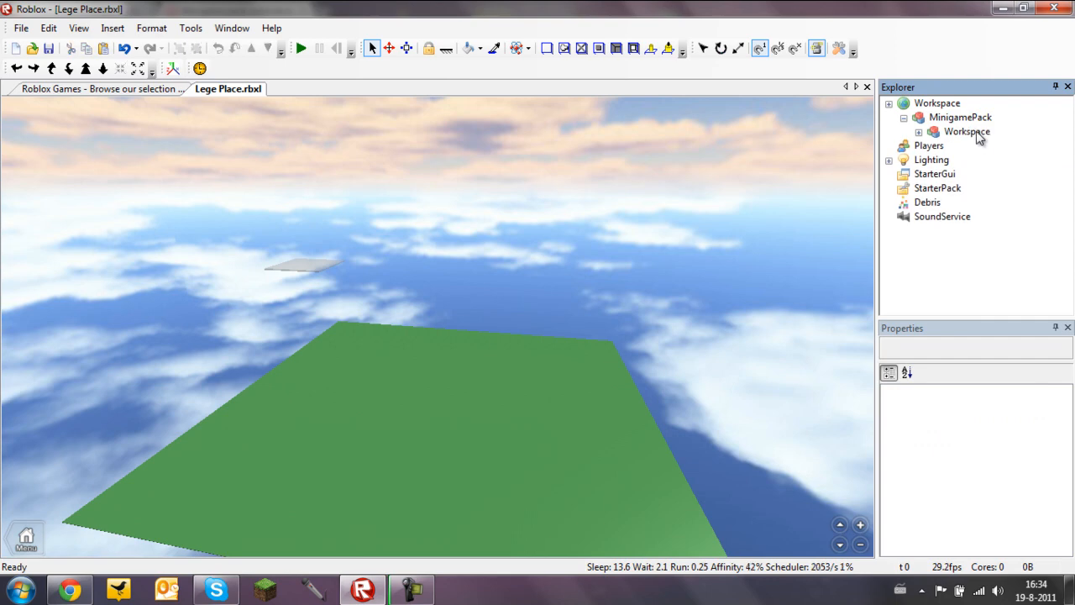
pyautogui.rightClick(937, 175)
pyautogui.click(953, 213)
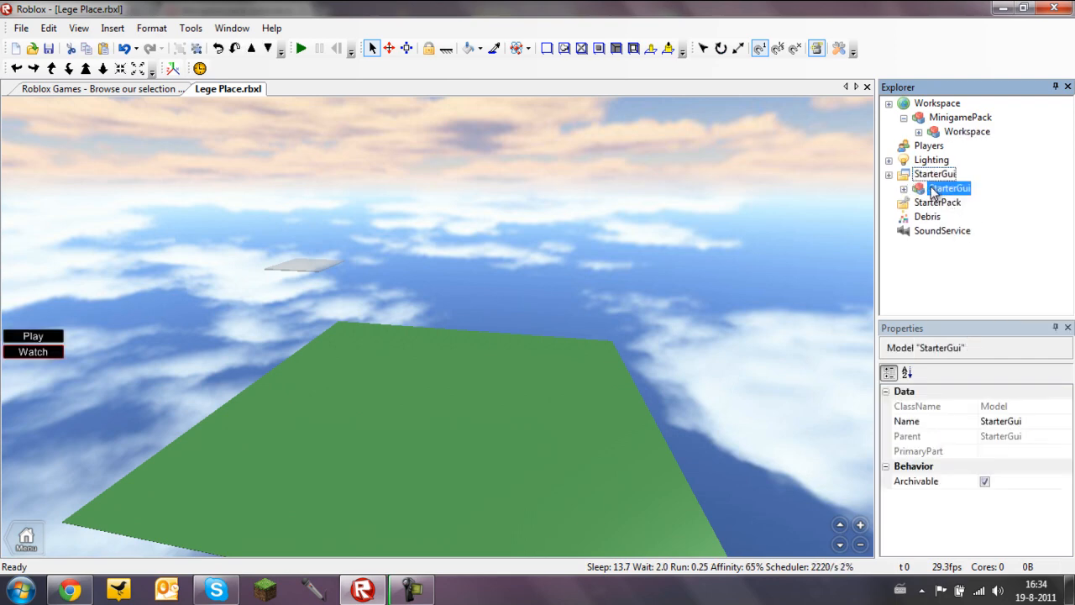
# Step: Ungroup the StarterGui model inside the StarterGui service to release the Play GUI, then collapse the service
pyautogui.click(932, 174)
pyautogui.click(934, 174)
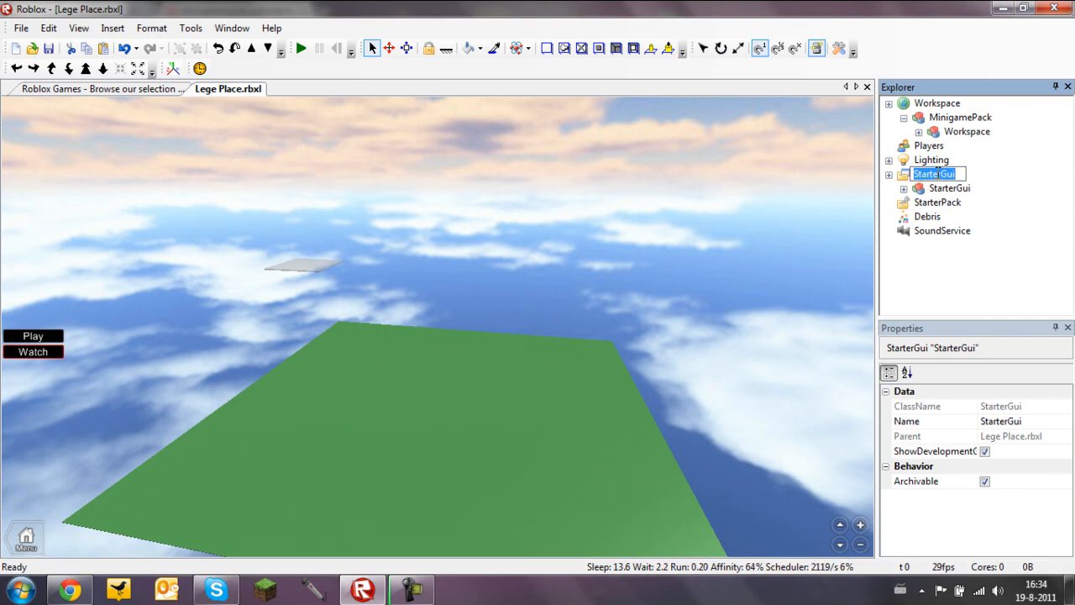
pyautogui.click(948, 188)
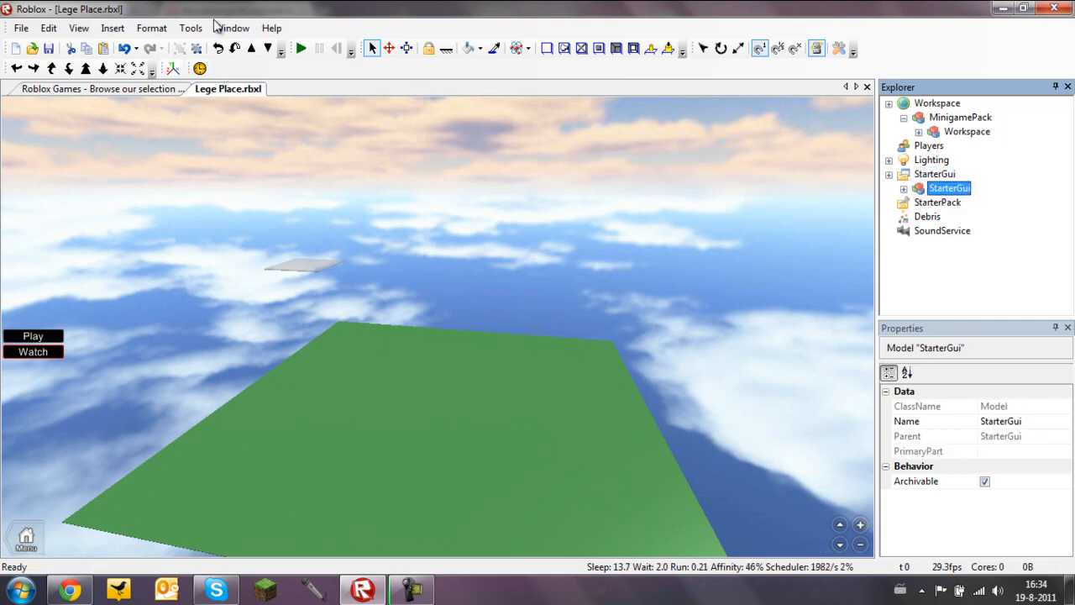
pyautogui.click(197, 48)
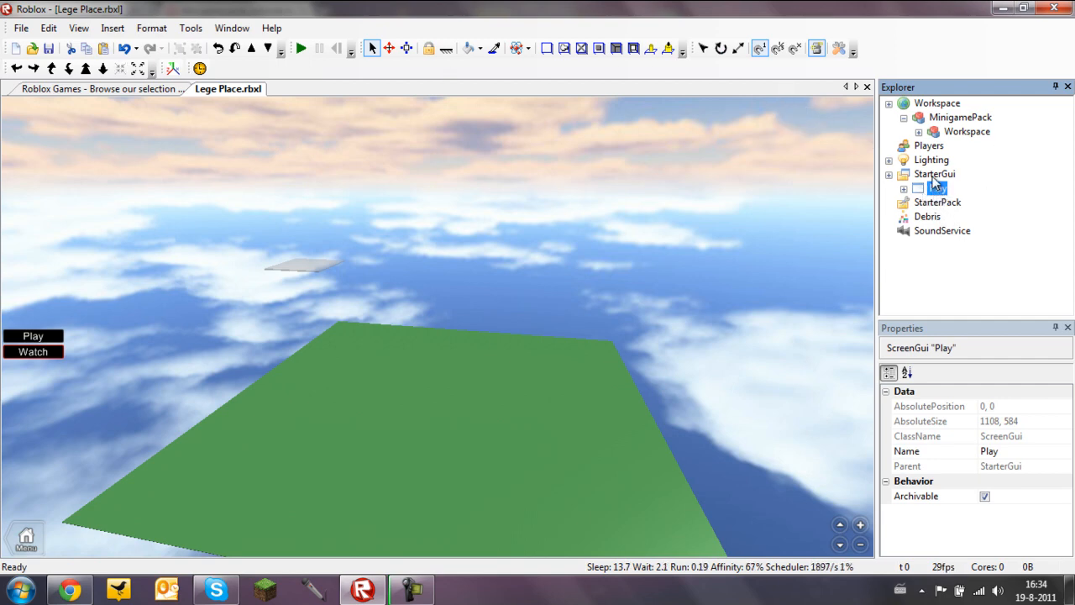
pyautogui.click(889, 174)
# Step: Ungroup MinigamePack and its inner Workspace model so their contents sit directly in the Workspace service, then collapse the service
pyautogui.click(963, 133)
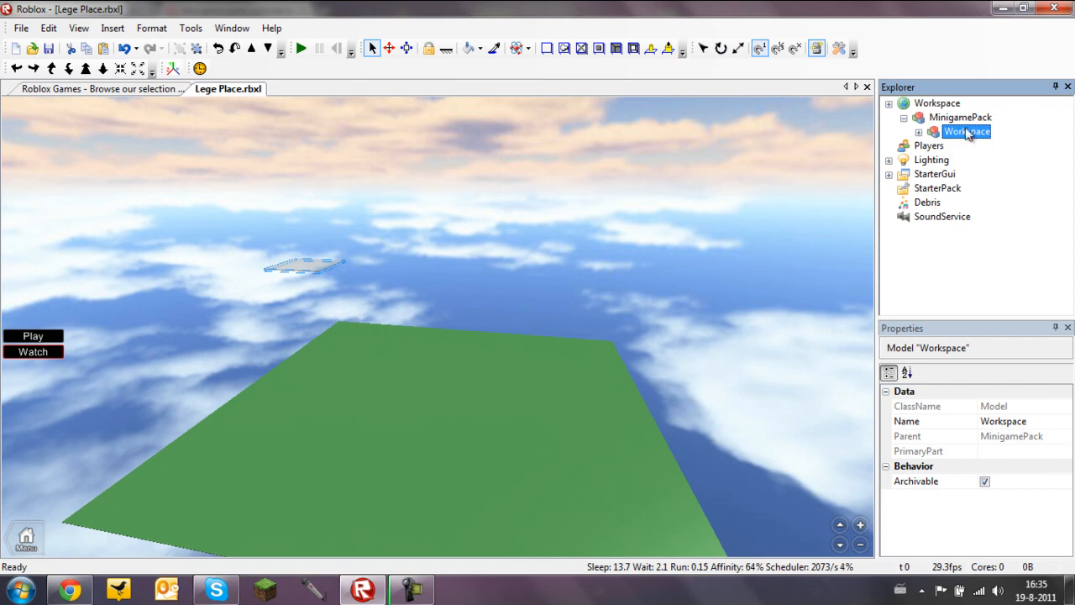
pyautogui.click(978, 118)
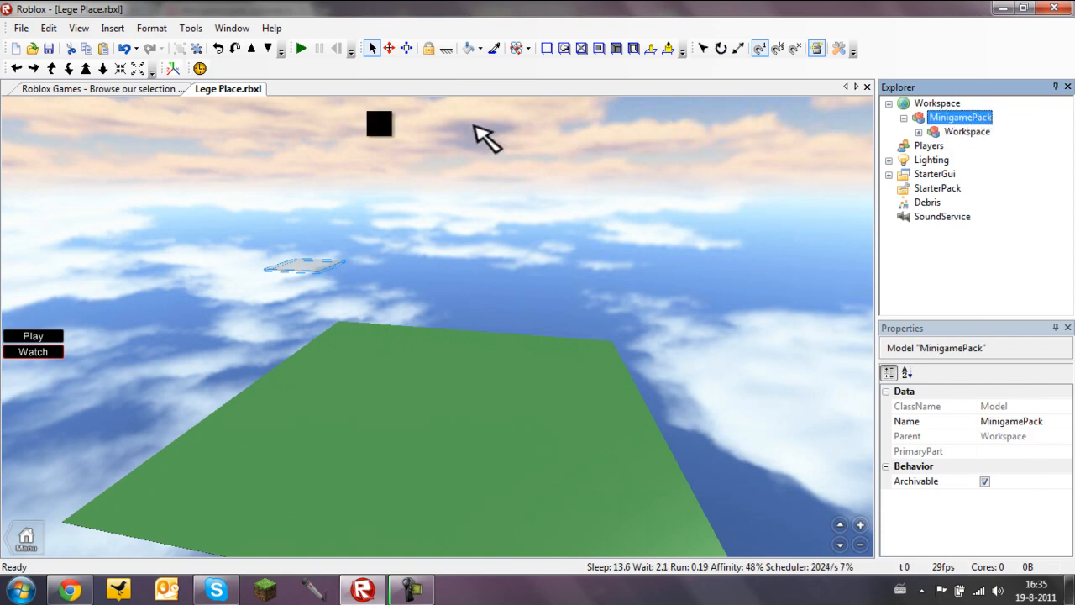
pyautogui.click(197, 48)
pyautogui.click(197, 49)
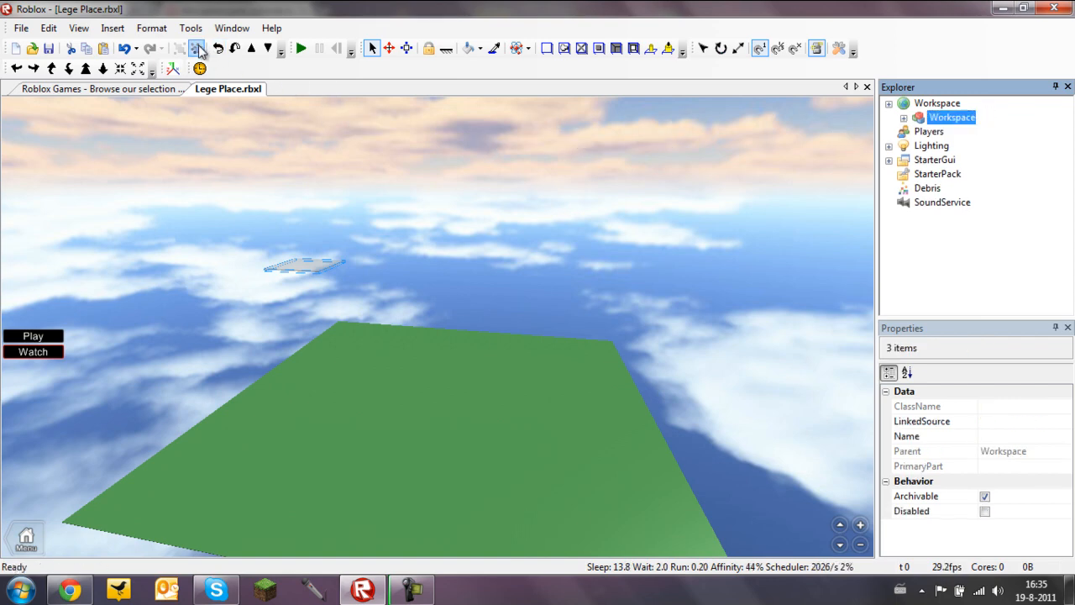
pyautogui.click(1000, 124)
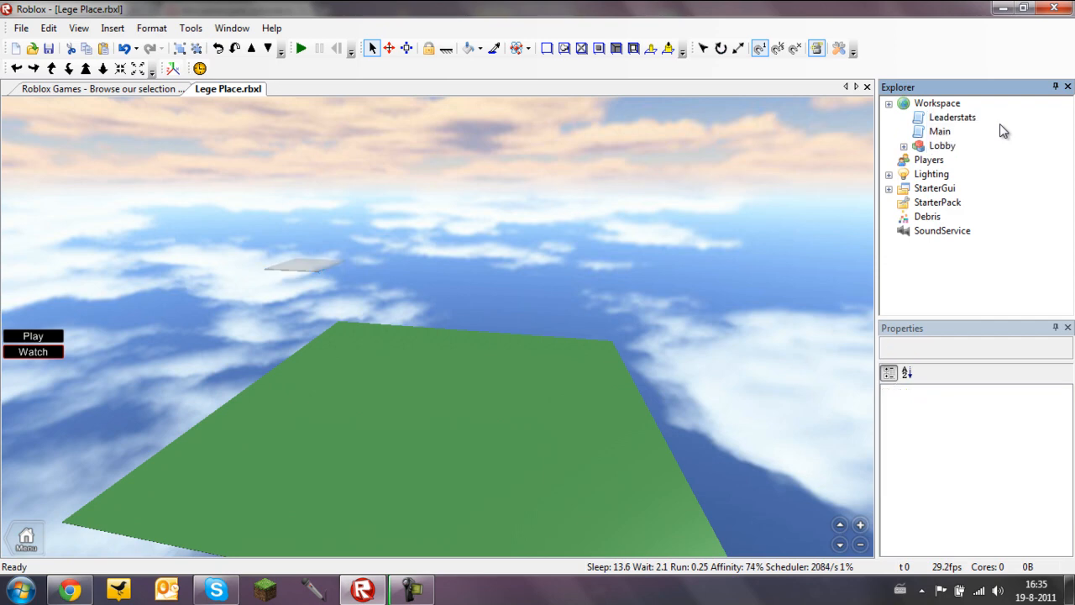
pyautogui.click(888, 105)
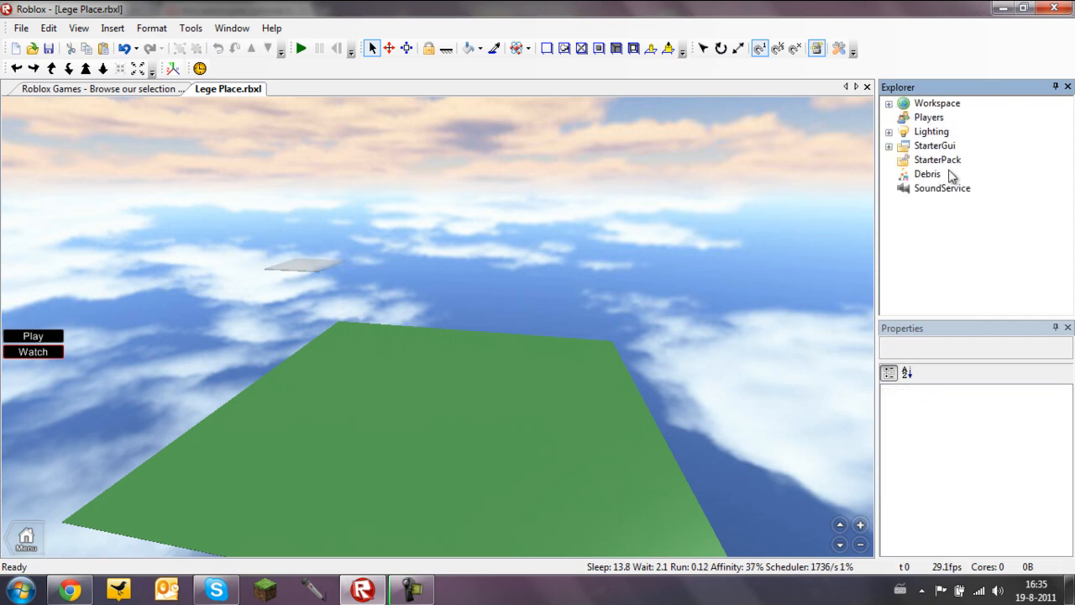
# Step: Review the contents of the Workspace, Lighting and StarterGui services, including the Minigames model
pyautogui.click(924, 104)
pyautogui.click(889, 104)
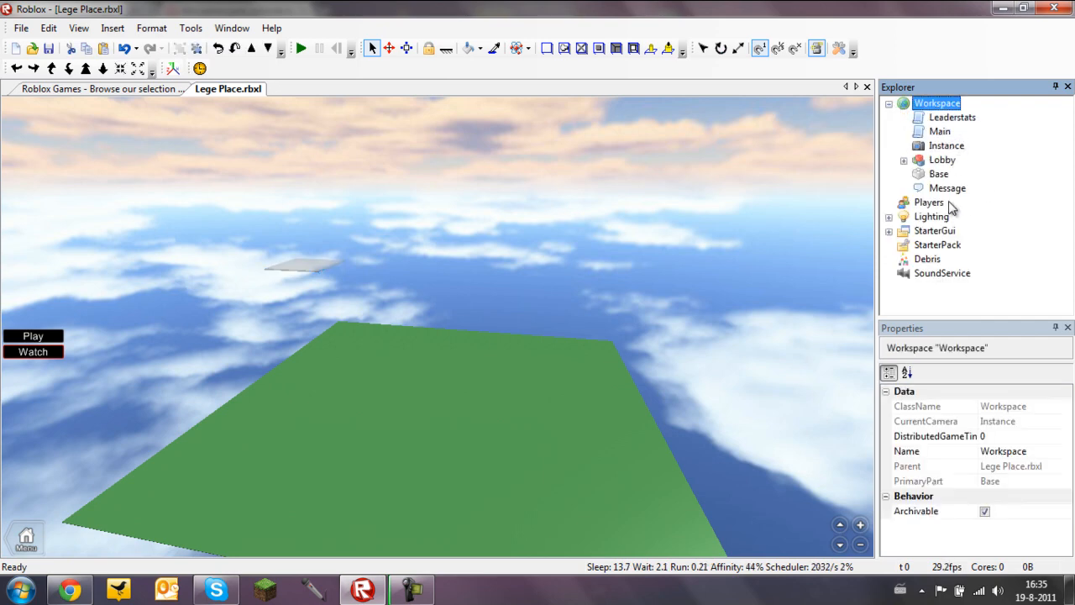
pyautogui.click(889, 104)
pyautogui.click(888, 132)
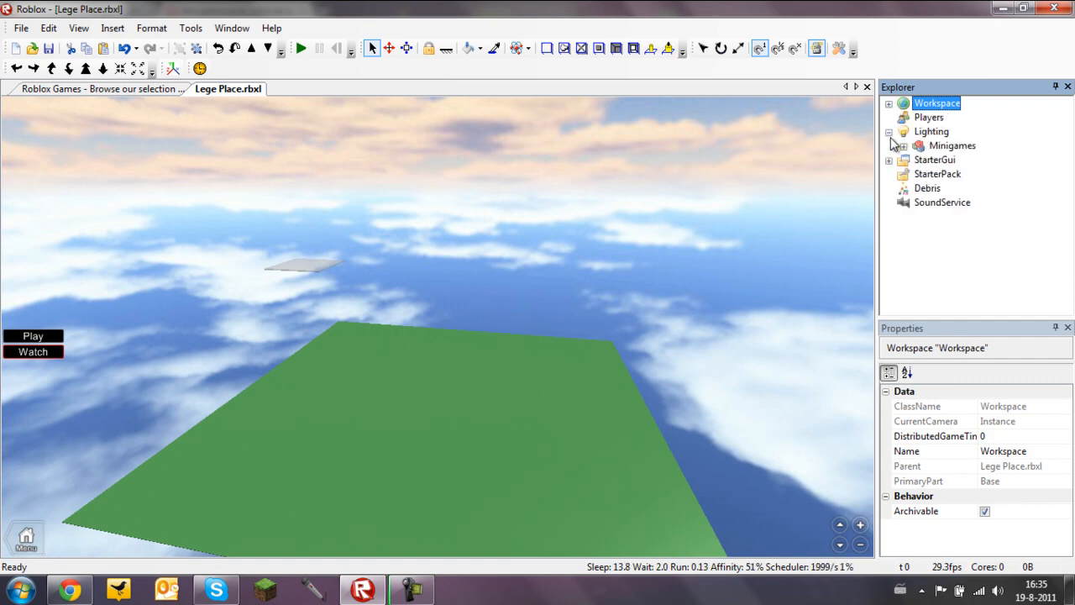
pyautogui.click(904, 147)
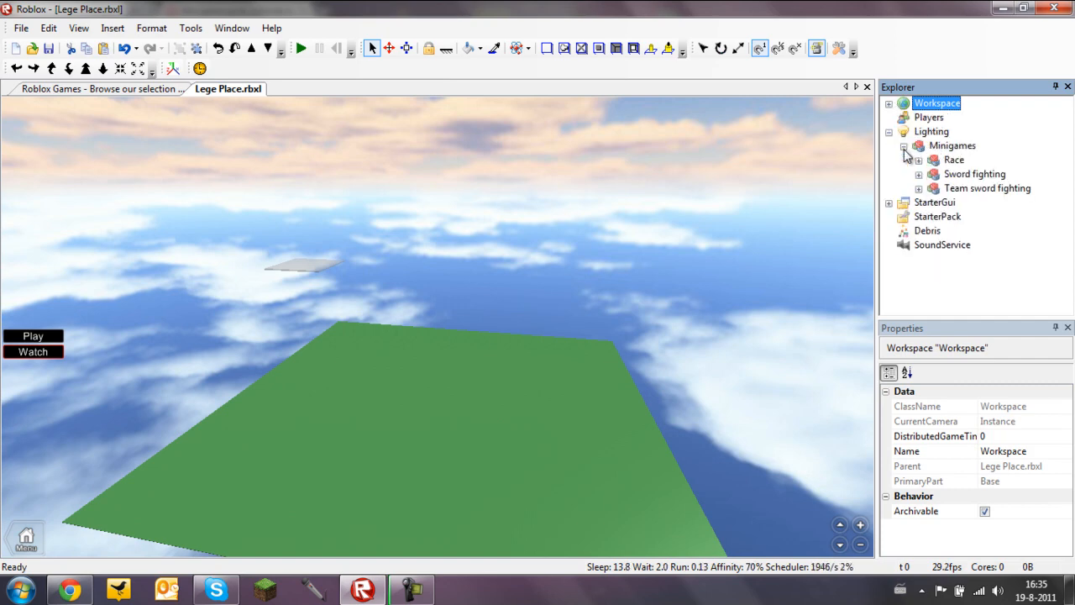
pyautogui.click(904, 146)
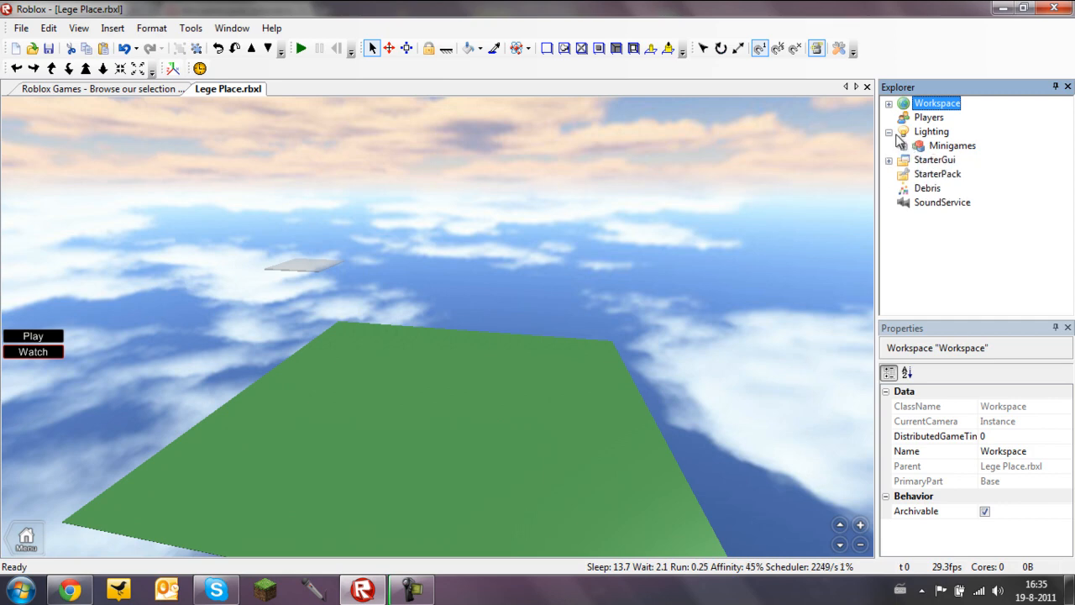
pyautogui.click(889, 132)
pyautogui.click(889, 146)
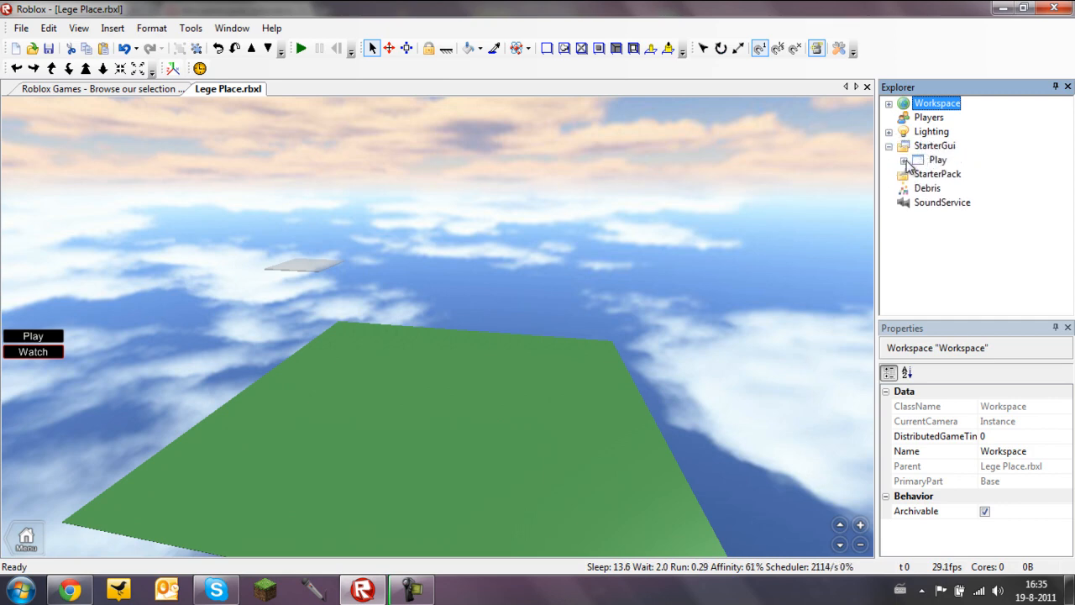
pyautogui.click(889, 146)
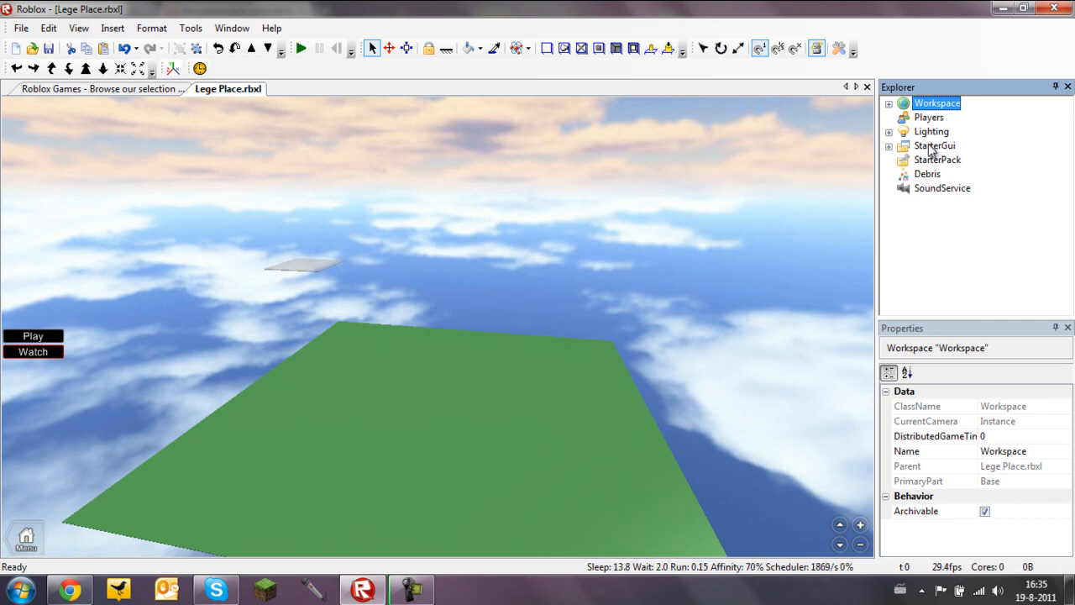
pyautogui.click(932, 146)
pyautogui.click(889, 146)
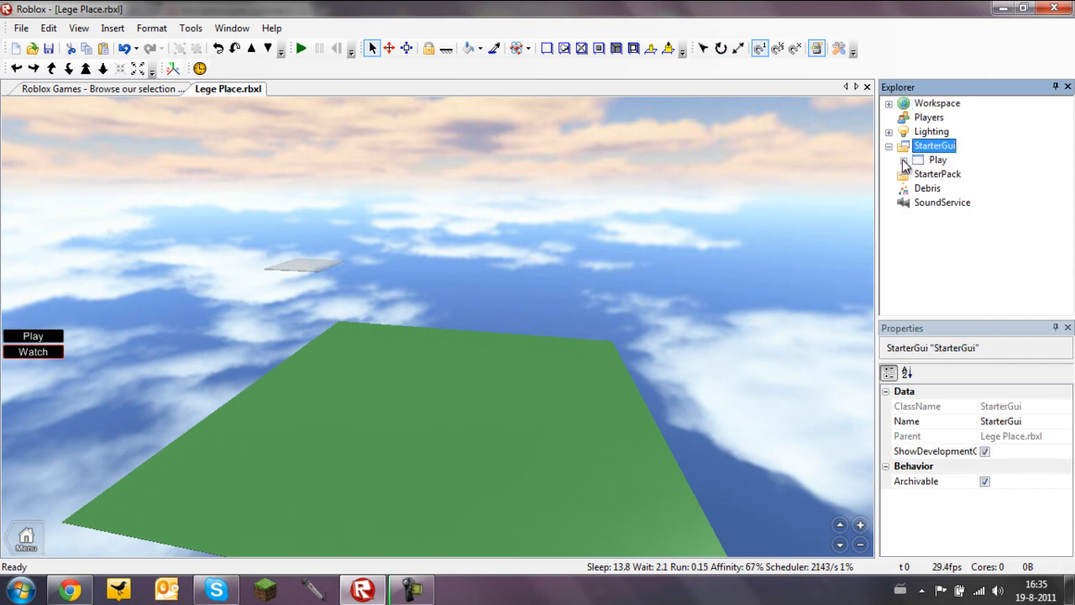
pyautogui.click(889, 146)
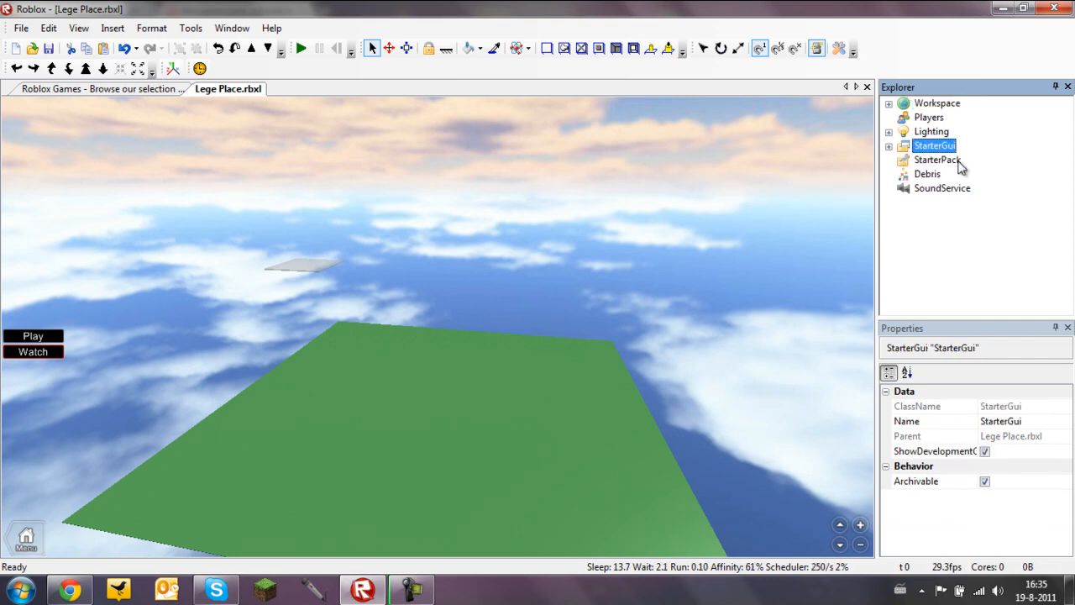
pyautogui.click(889, 132)
pyautogui.click(904, 146)
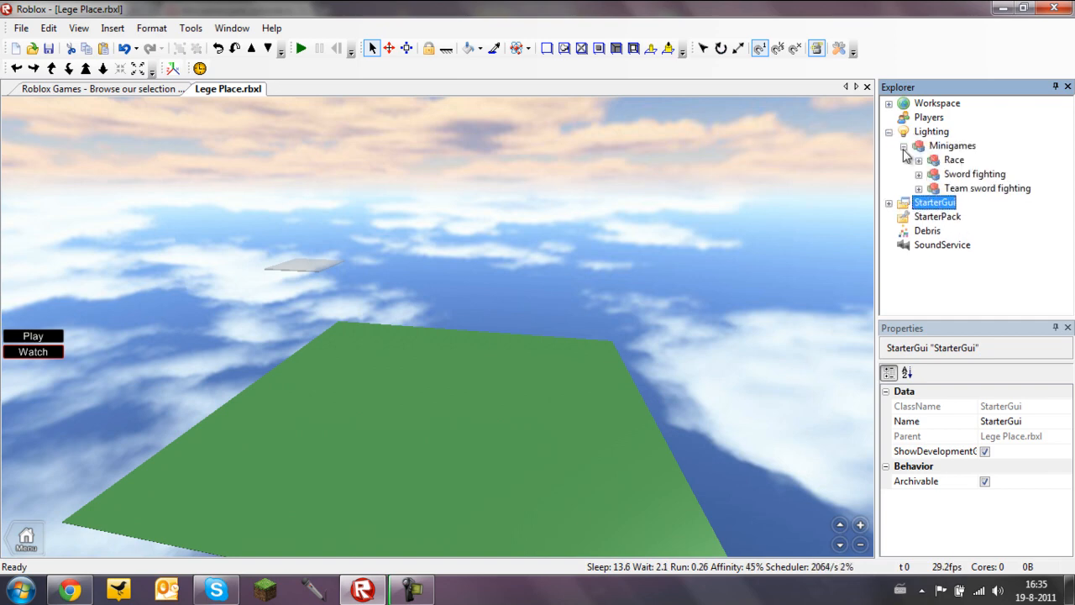
pyautogui.click(904, 146)
pyautogui.click(888, 132)
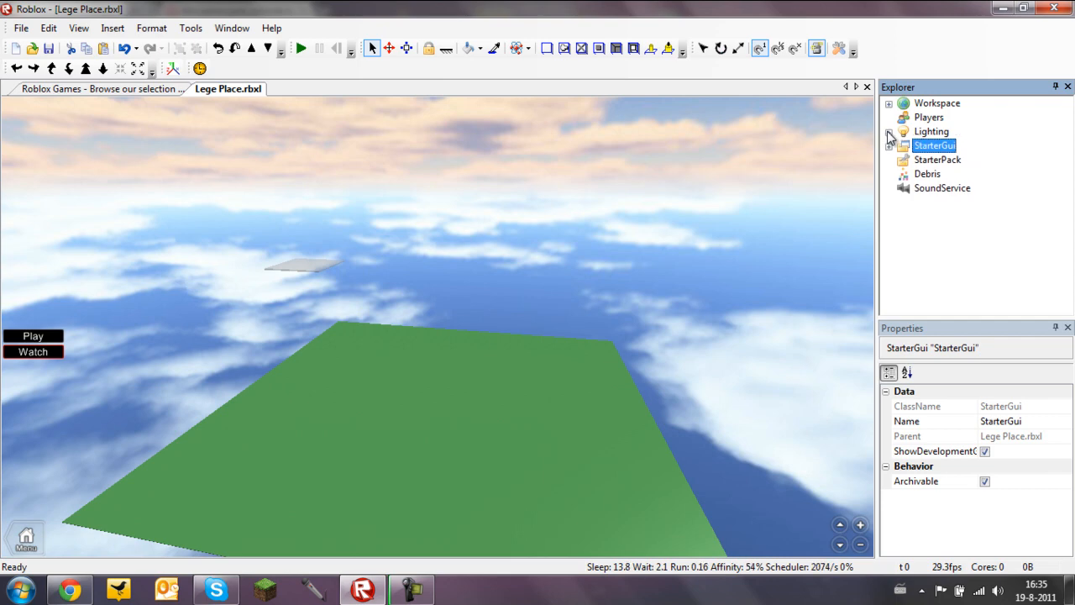
# Step: Select the Lobby model floating above the base and expand it in the Workspace hierarchy
pyautogui.click(889, 103)
pyautogui.click(888, 104)
pyautogui.click(561, 243)
pyautogui.moveTo(561, 243); pyautogui.dragTo(563, 243, button='right')
pyautogui.click(355, 235)
pyautogui.moveTo(356, 236); pyautogui.dragTo(412, 246, button='right')
pyautogui.moveTo(410, 245); pyautogui.dragTo(609, 217, button='middle')
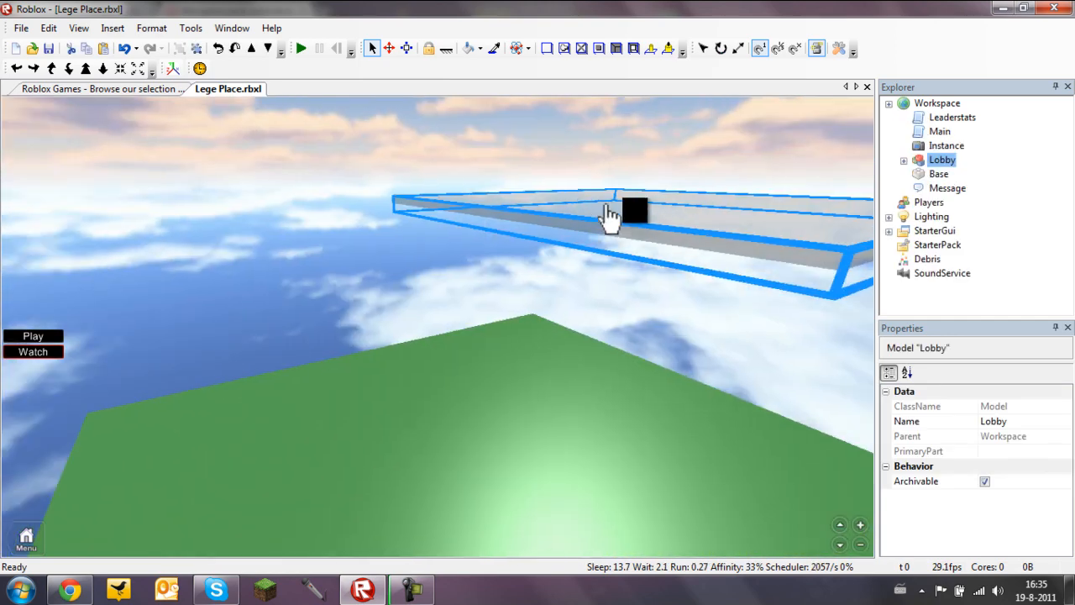
pyautogui.click(904, 161)
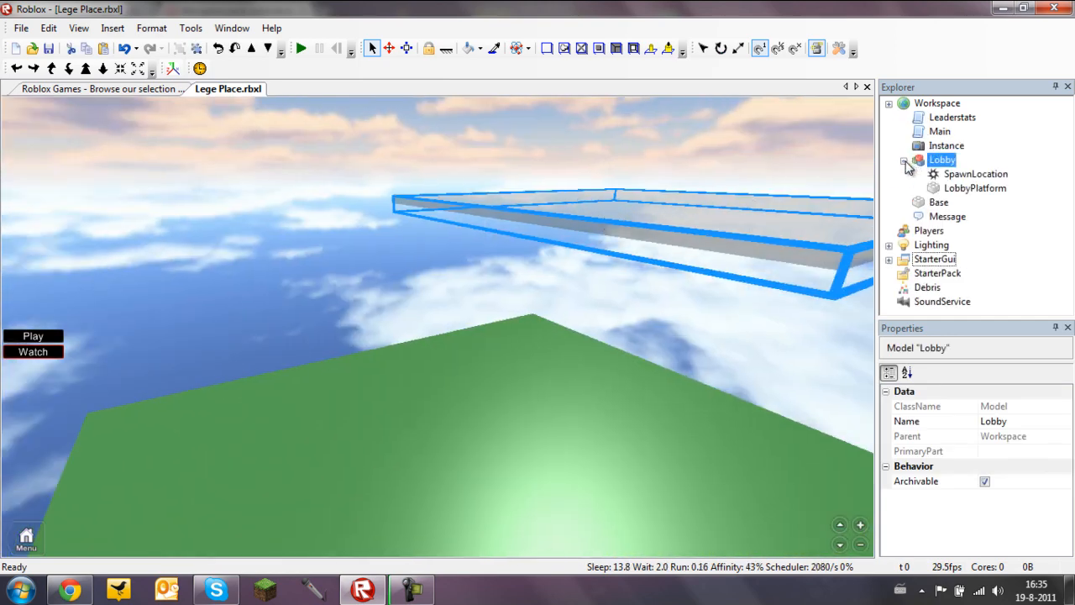
pyautogui.moveTo(740, 232); pyautogui.dragTo(712, 240, button='right')
# Step: Move LobbyPlatform straight down toward the green base, to a height of about 42.1
pyautogui.click(963, 190)
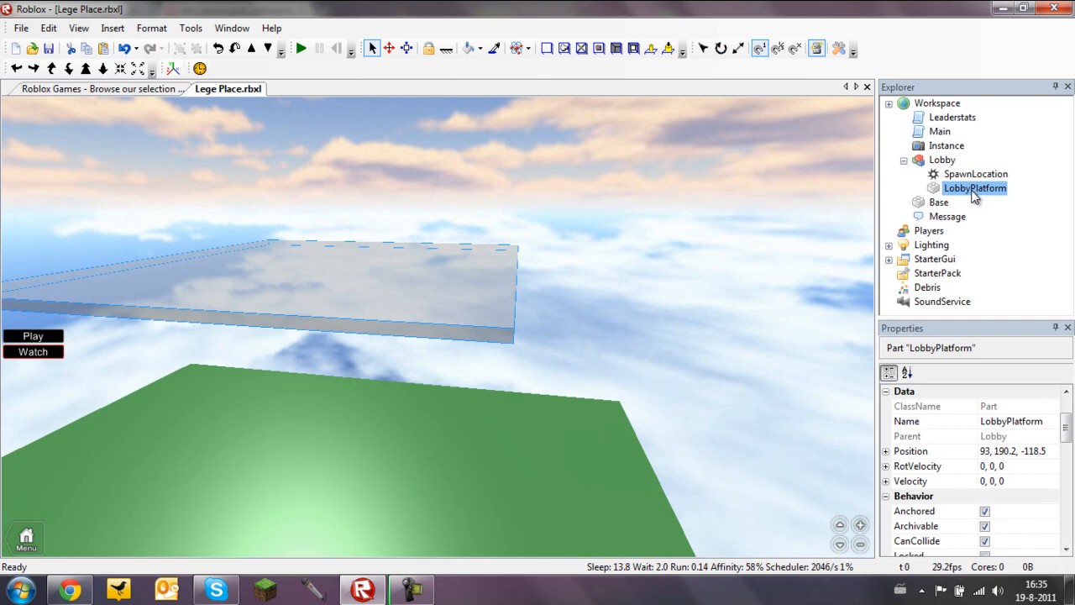
pyautogui.click(387, 49)
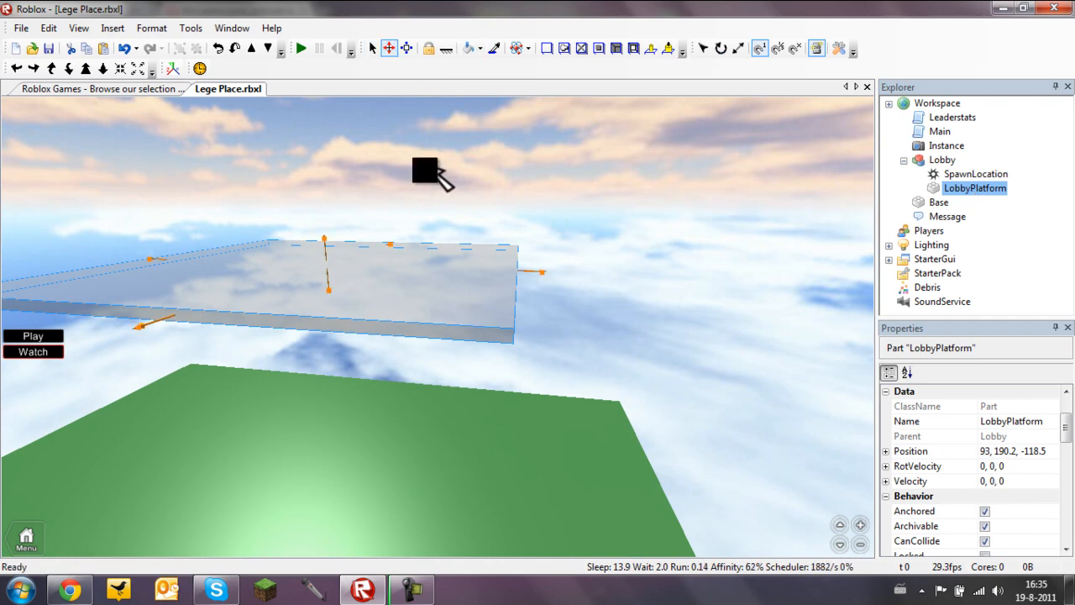
pyautogui.moveTo(440, 175); pyautogui.dragTo(467, 239, button='right')
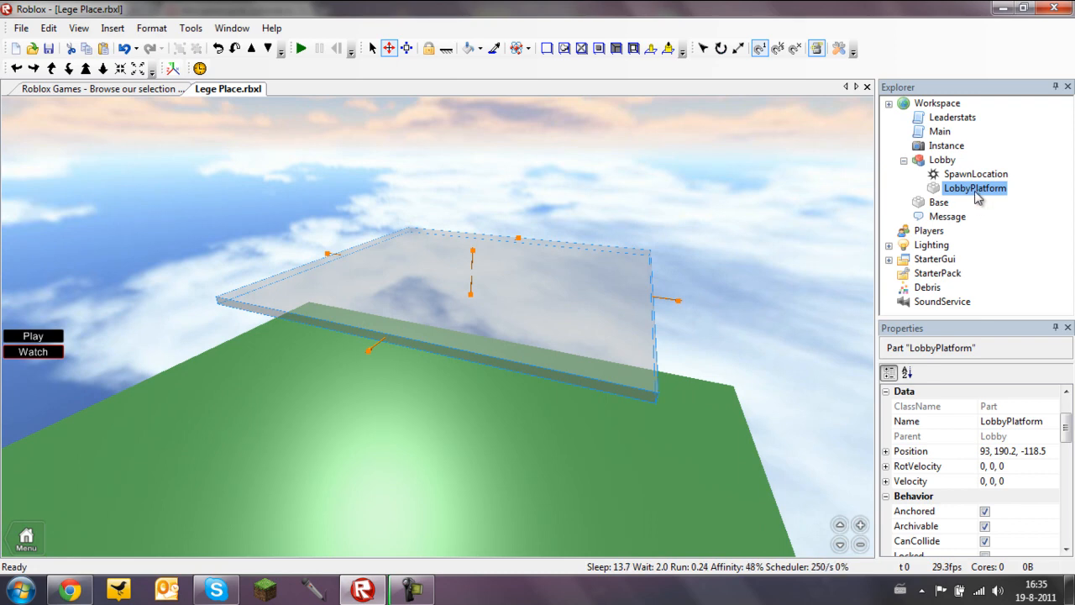
pyautogui.moveTo(504, 243); pyautogui.dragTo(462, 176, button='right')
pyautogui.moveTo(446, 173); pyautogui.dragTo(498, 232)
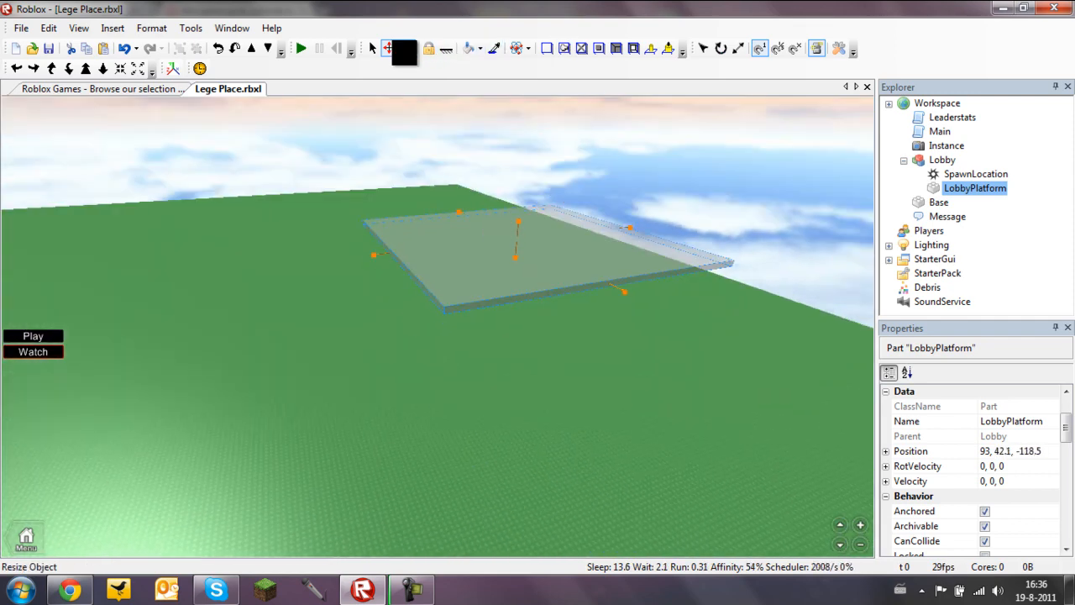
# Step: Set LobbyPlatform's BrickColor to Black and its Transparency to 0
pyautogui.click(406, 48)
pyautogui.scroll(3, 974, 453)
pyautogui.click(1043, 406)
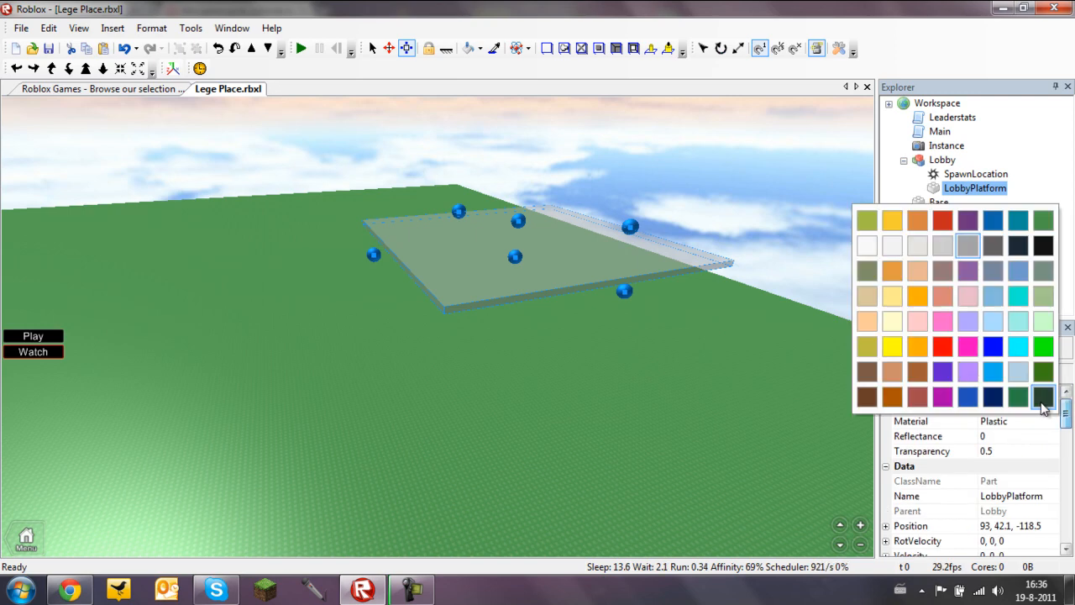
pyautogui.click(1041, 245)
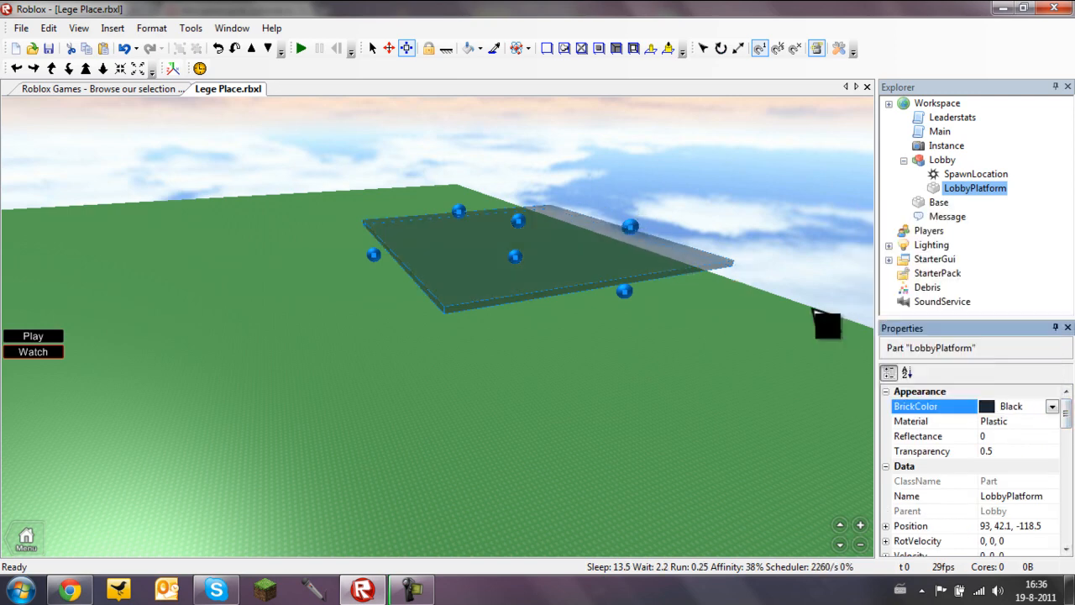
pyautogui.click(998, 454)
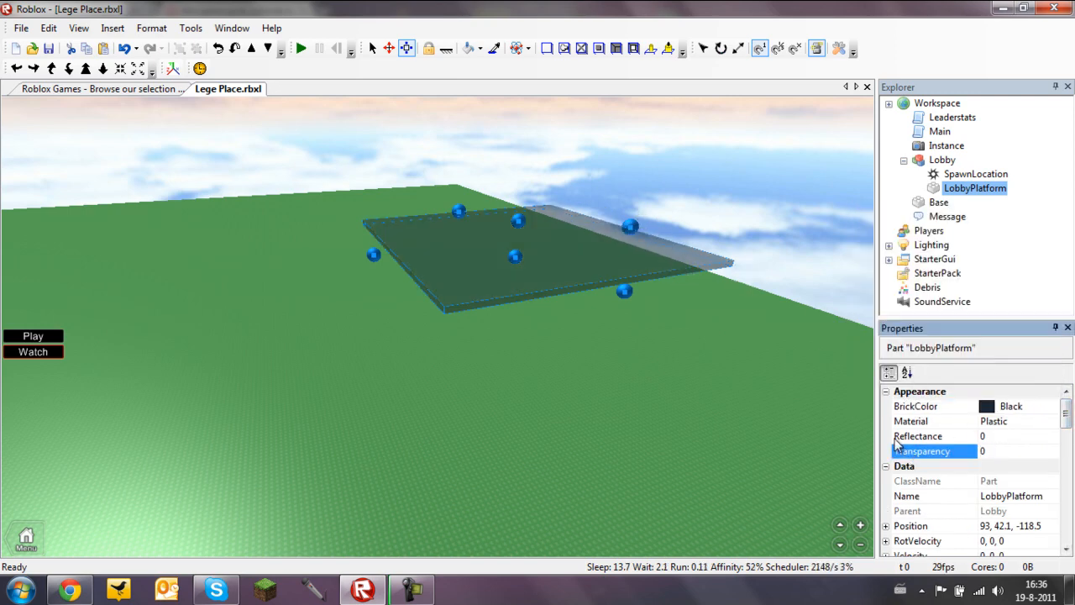
pyautogui.write('0')
pyautogui.press('Return')
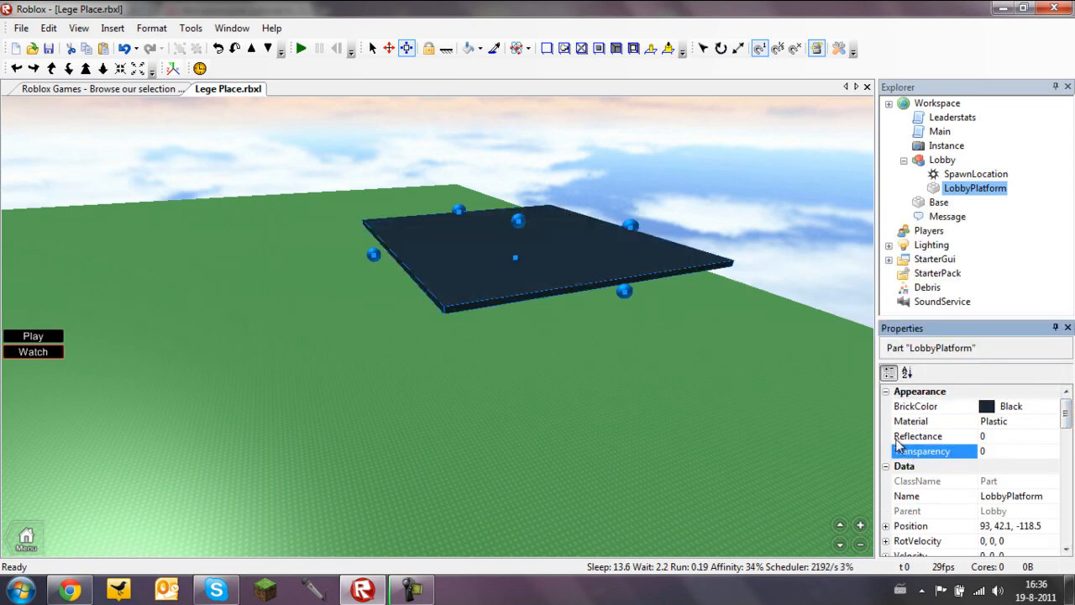
# Step: Move the Lobby's SpawnLocation straight down onto the black platform, to a height of about 43.2
pyautogui.click(966, 173)
pyautogui.scroll(6, 550, 173)
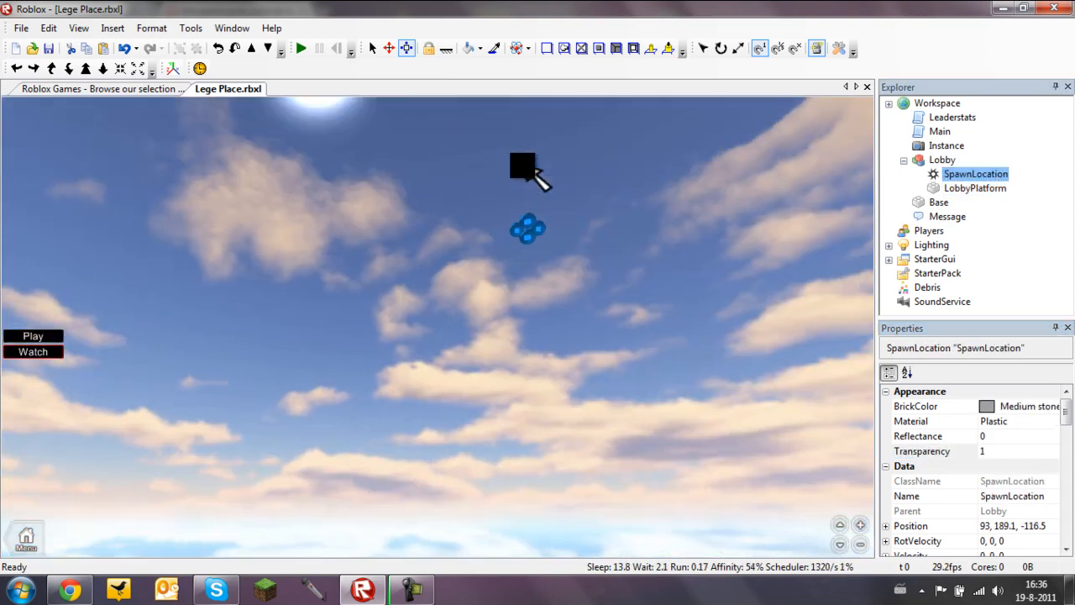
pyautogui.moveTo(536, 171); pyautogui.dragTo(532, 99, button='right')
pyautogui.click(388, 54)
pyautogui.moveTo(448, 205); pyautogui.dragTo(469, 227, button='right')
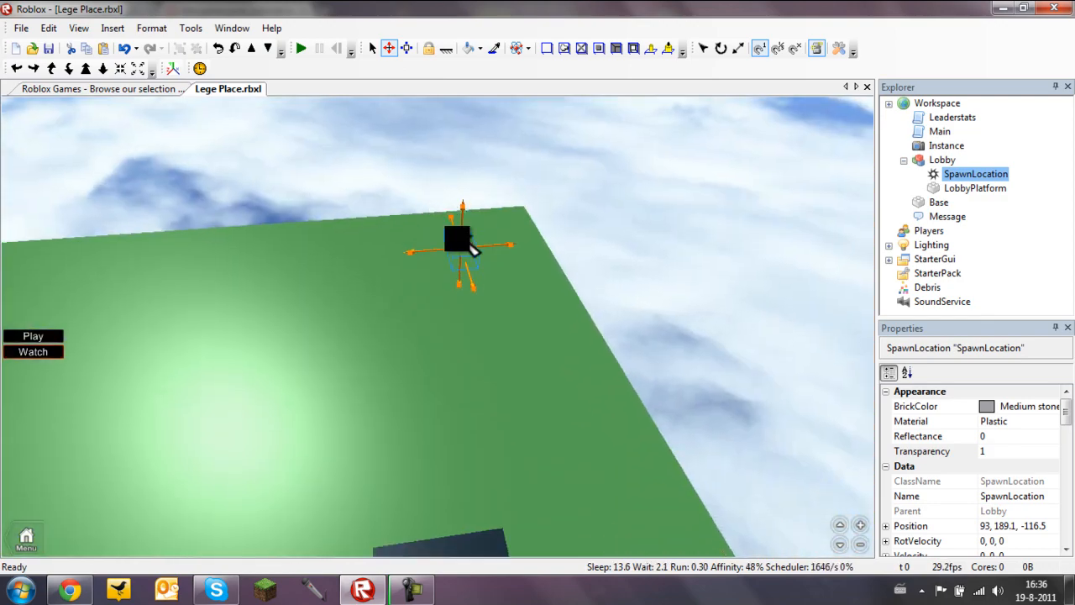
pyautogui.moveTo(468, 225); pyautogui.dragTo(489, 208)
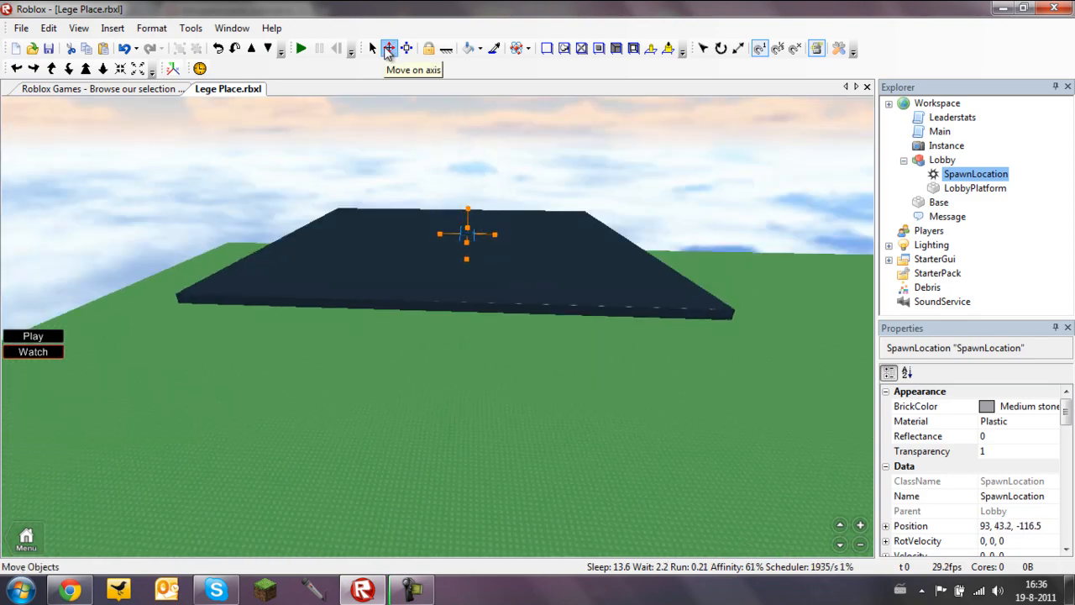
# Step: Reposition the whole Lobby model, platform and spawn together, over the green base, then deselect it
pyautogui.click(388, 48)
pyautogui.click(946, 161)
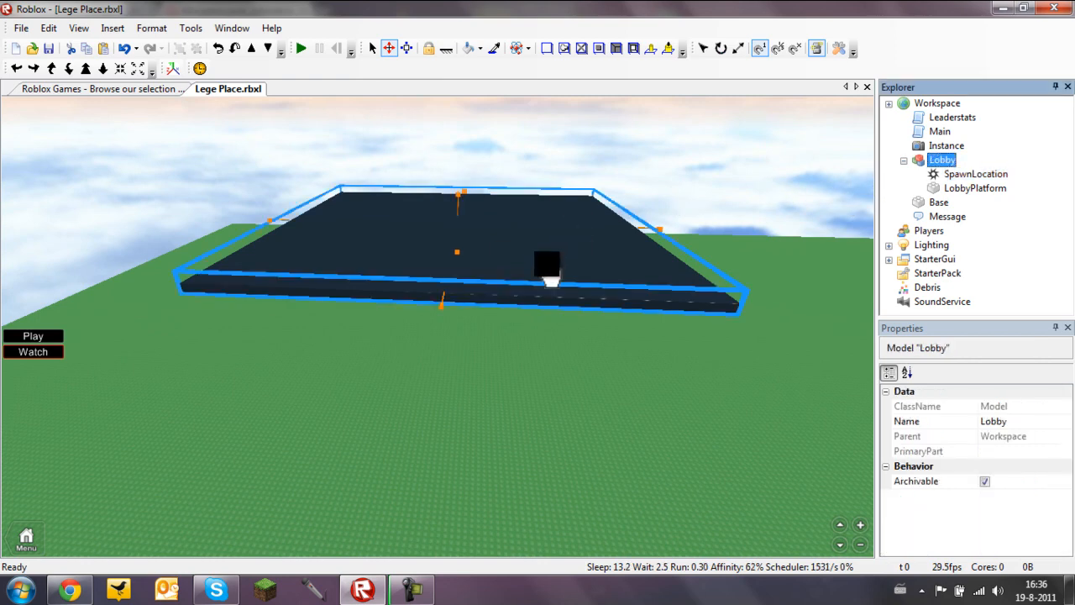
pyautogui.scroll(-2, 592, 259)
pyautogui.moveTo(516, 244); pyautogui.dragTo(523, 247)
pyautogui.moveTo(522, 247); pyautogui.dragTo(566, 260, button='right')
pyautogui.moveTo(530, 250); pyautogui.dragTo(609, 294)
pyautogui.click(569, 378)
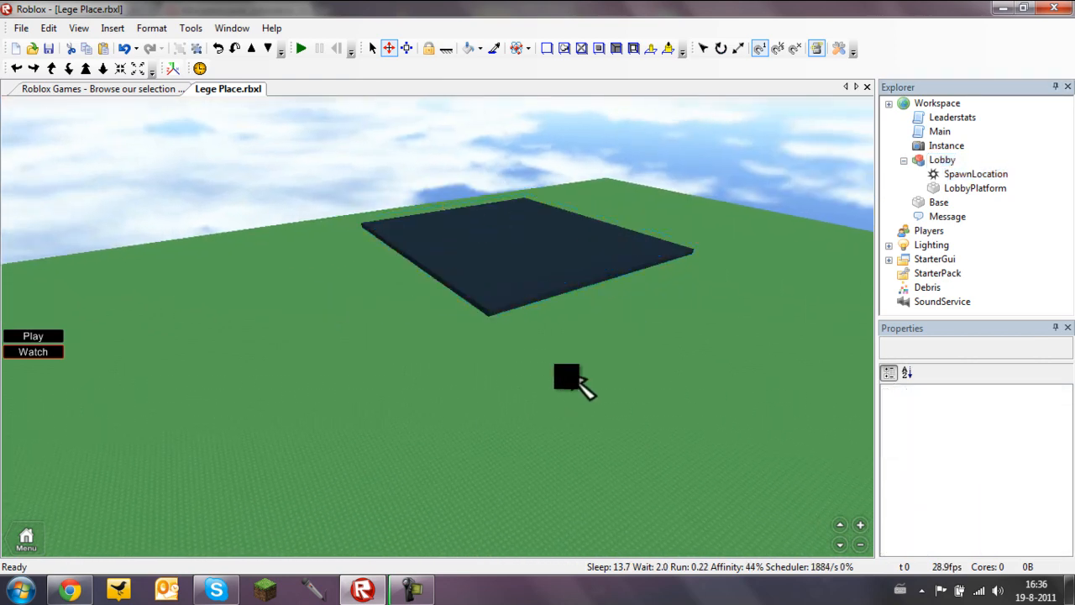
# Step: Insert a Part and place it on the corner of the black platform, at about 93, 43.2, -35.5
pyautogui.moveTo(569, 378); pyautogui.dragTo(546, 369, button='right')
pyautogui.click(115, 28)
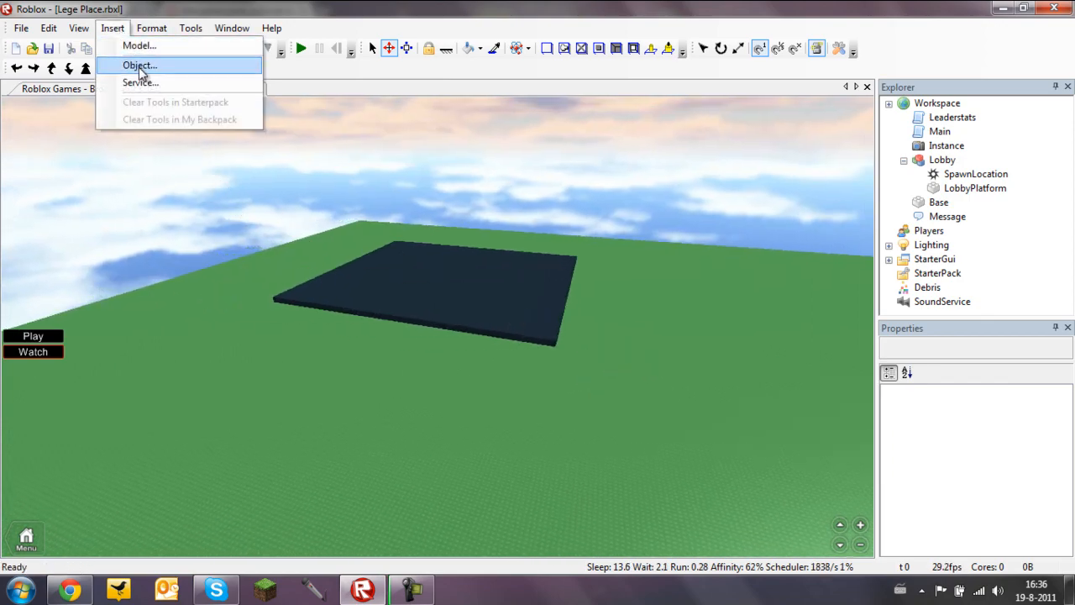
pyautogui.click(140, 64)
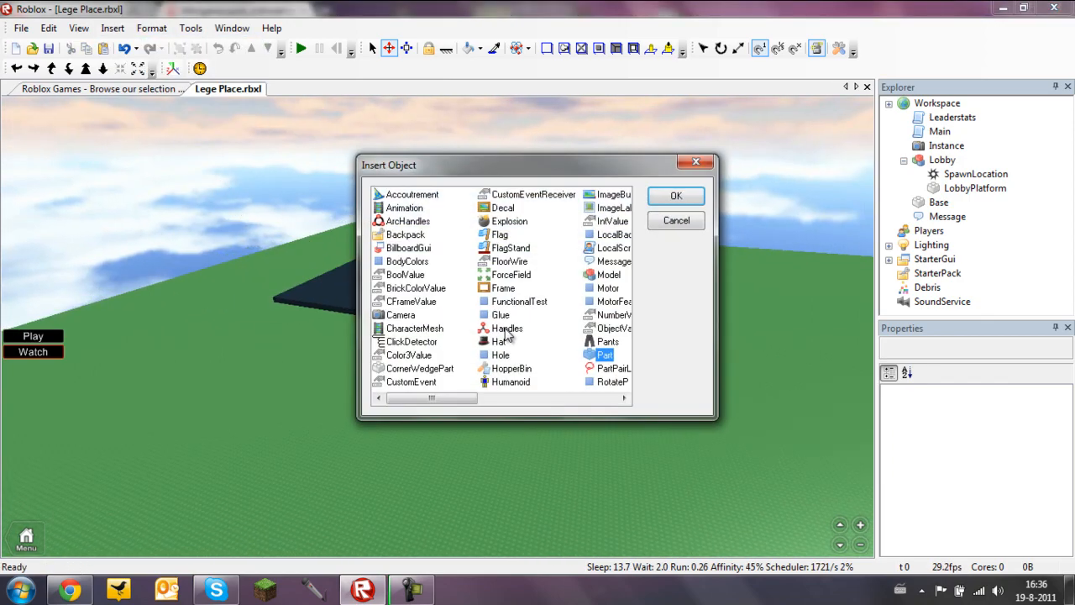
pyautogui.doubleClick(605, 356)
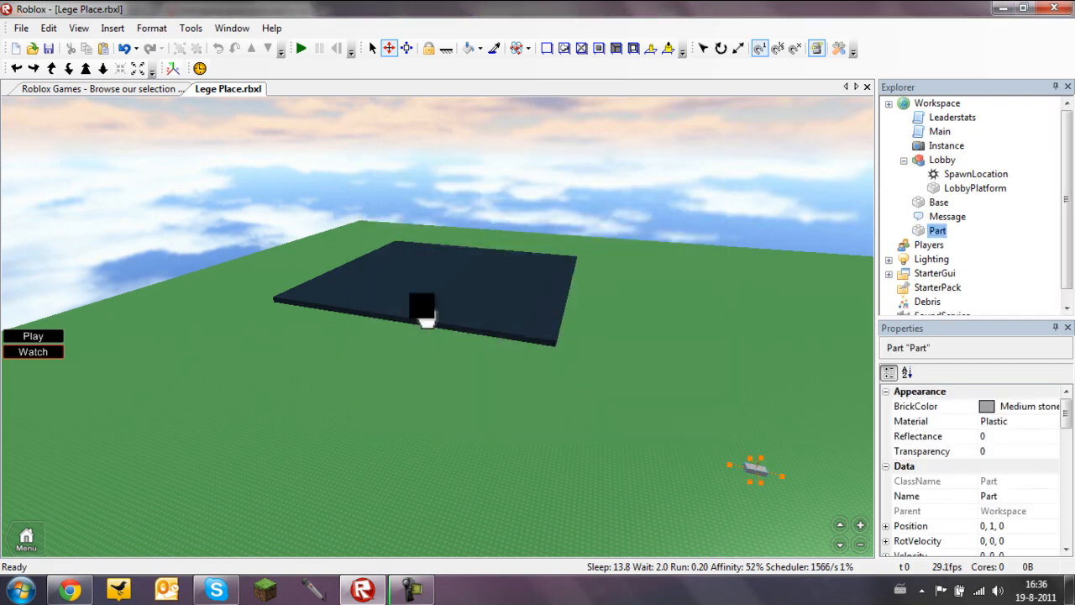
pyautogui.moveTo(432, 311); pyautogui.dragTo(519, 286, button='right')
pyautogui.click(509, 220)
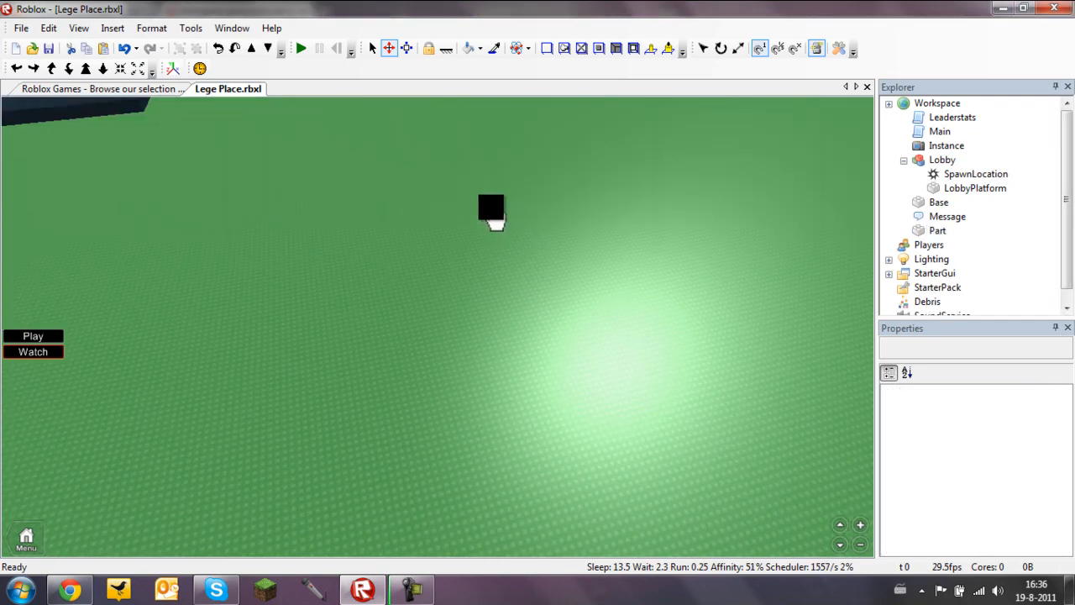
pyautogui.moveTo(491, 209); pyautogui.dragTo(612, 284)
pyautogui.moveTo(608, 283); pyautogui.dragTo(611, 284, button='right')
pyautogui.moveTo(612, 284); pyautogui.dragTo(611, 284)
pyautogui.moveTo(612, 284); pyautogui.dragTo(610, 284, button='right')
pyautogui.moveTo(610, 284); pyautogui.dragTo(321, 225)
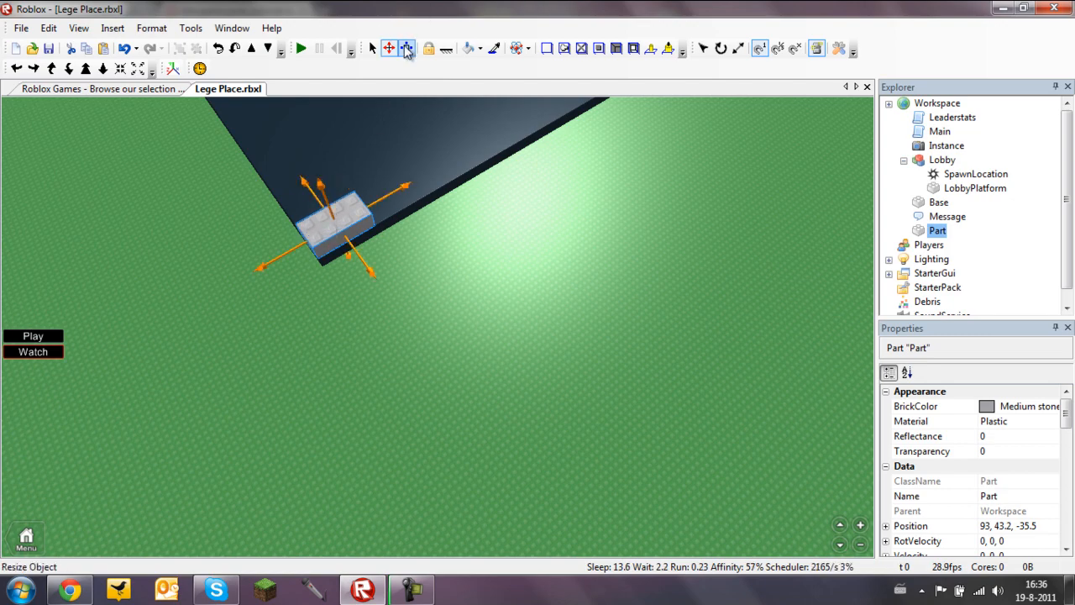
# Step: Resize the part into a tall wall spanning the full length of that platform edge, centred at about 70, 55.2, -36
pyautogui.click(407, 50)
pyautogui.moveTo(414, 334); pyautogui.dragTo(438, 322)
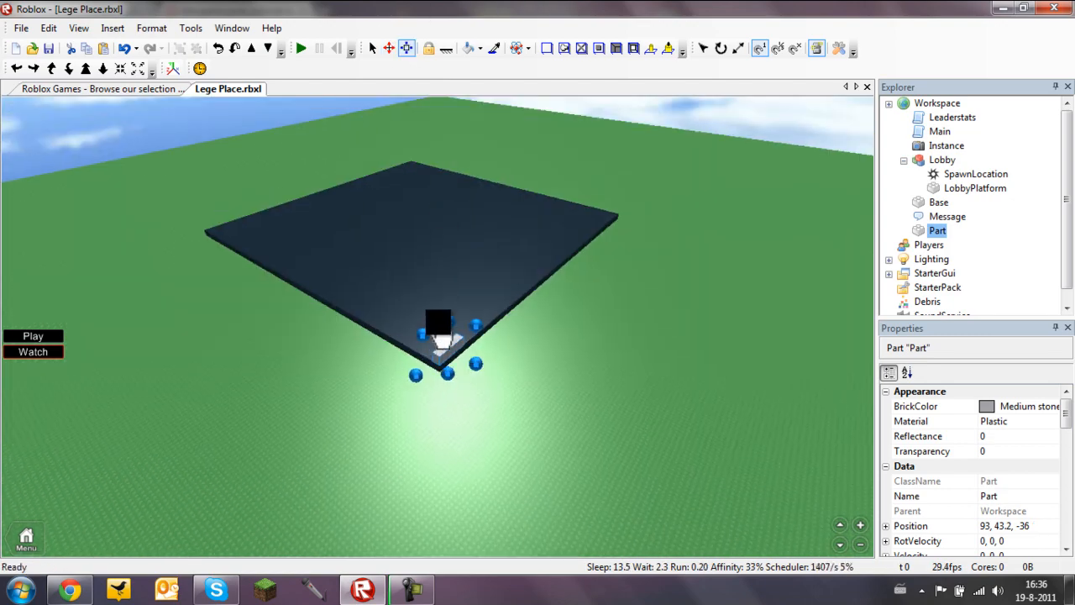
pyautogui.moveTo(439, 314); pyautogui.dragTo(438, 314, button='right')
pyautogui.moveTo(437, 403); pyautogui.dragTo(438, 236)
pyautogui.moveTo(464, 278); pyautogui.dragTo(465, 277, button='right')
pyautogui.moveTo(443, 267); pyautogui.dragTo(678, 361)
pyautogui.moveTo(677, 362); pyautogui.dragTo(677, 361, button='right')
# Step: Set the wall's BrickColor to Institutional white and its Transparency to 0.5
pyautogui.click(1014, 406)
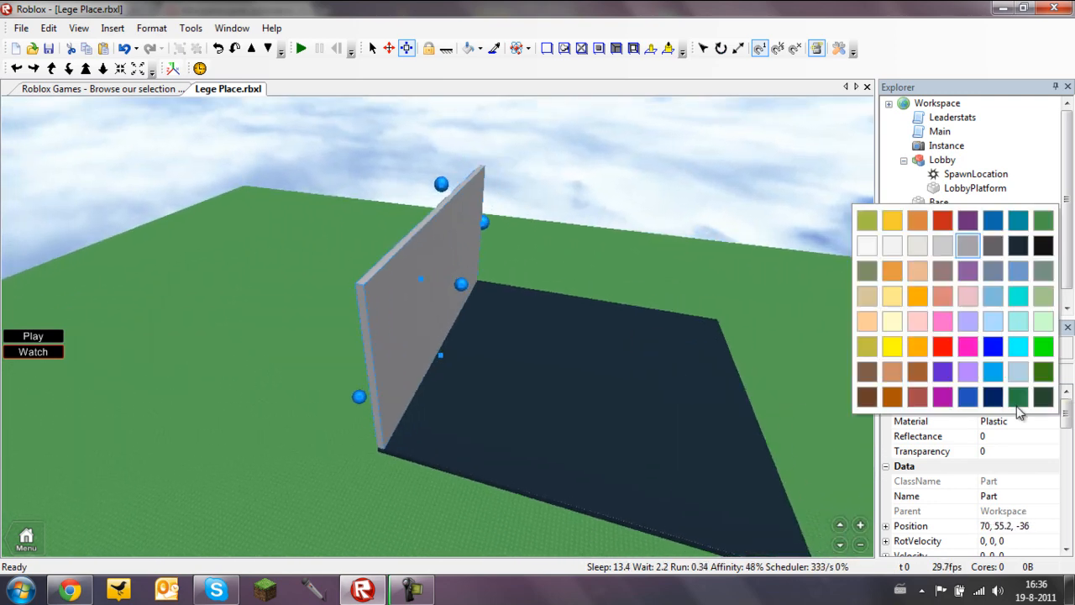
pyautogui.click(893, 248)
pyautogui.click(1010, 452)
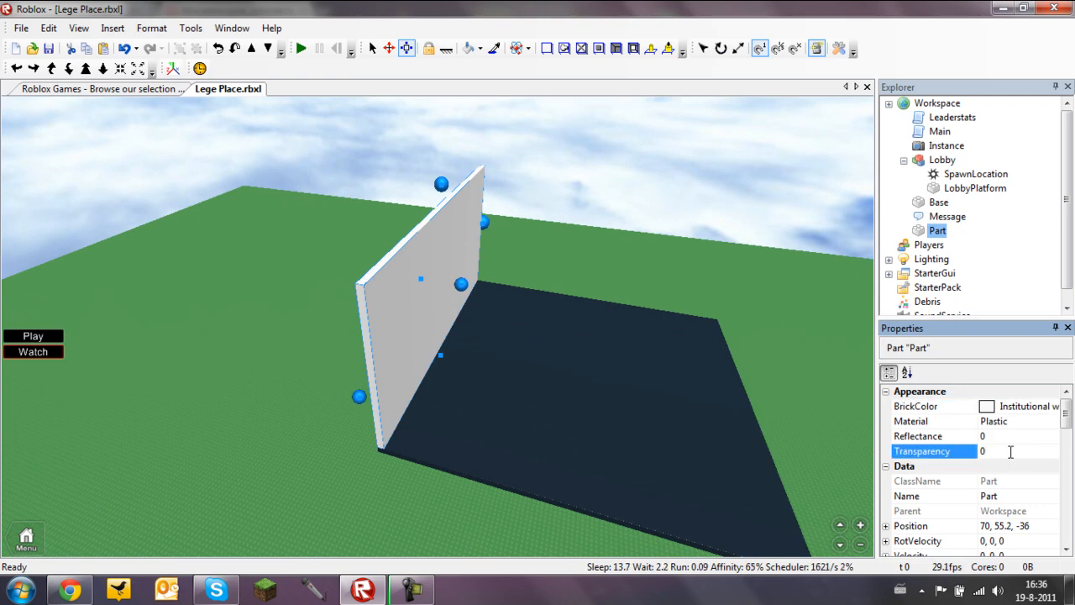
pyautogui.press('Return')
# Step: Duplicate the glass wall and place the copy along the opposite edge of the platform
pyautogui.click(425, 332)
pyautogui.hotkey('ctrl', 'c')
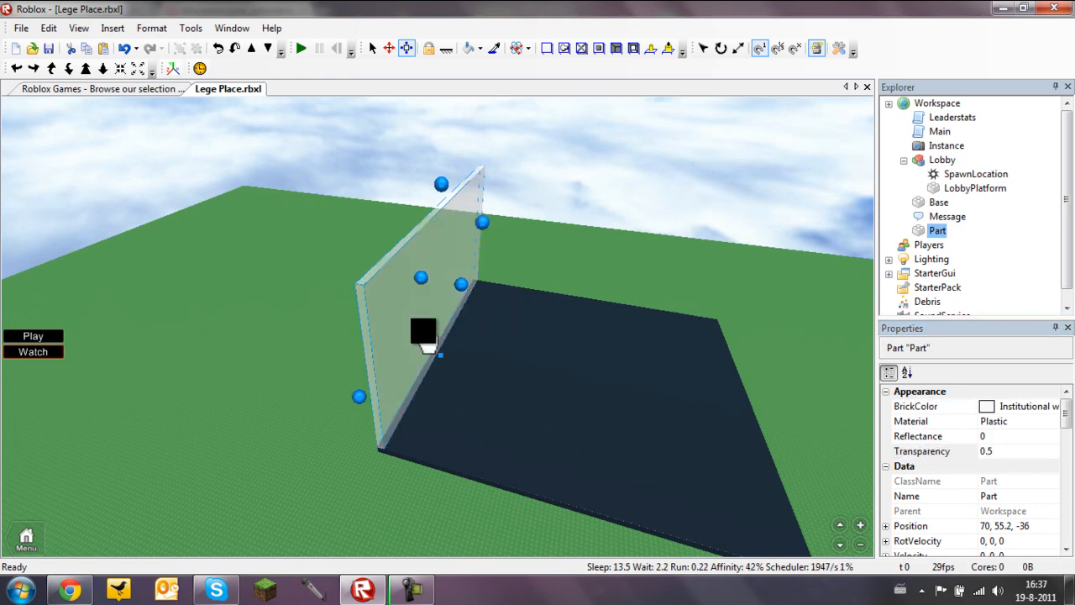
pyautogui.hotkey('ctrl', 'v')
pyautogui.moveTo(446, 349); pyautogui.dragTo(417, 385)
# Step: Add a third glass wall from a rotated copy, stretched along an adjacent platform edge, centred at about 45.5, 55.2, -11.5
pyautogui.hotkey('ctrl', 'c')
pyautogui.hotkey('ctrl', 'v')
pyautogui.moveTo(417, 385); pyautogui.dragTo(432, 359, button='right')
pyautogui.moveTo(370, 225); pyautogui.dragTo(430, 262)
pyautogui.press('r')
pyautogui.moveTo(465, 313); pyautogui.dragTo(352, 412)
pyautogui.moveTo(353, 415); pyautogui.dragTo(352, 413, button='right')
pyautogui.moveTo(352, 412); pyautogui.dragTo(439, 277)
pyautogui.moveTo(439, 277); pyautogui.dragTo(453, 315, button='right')
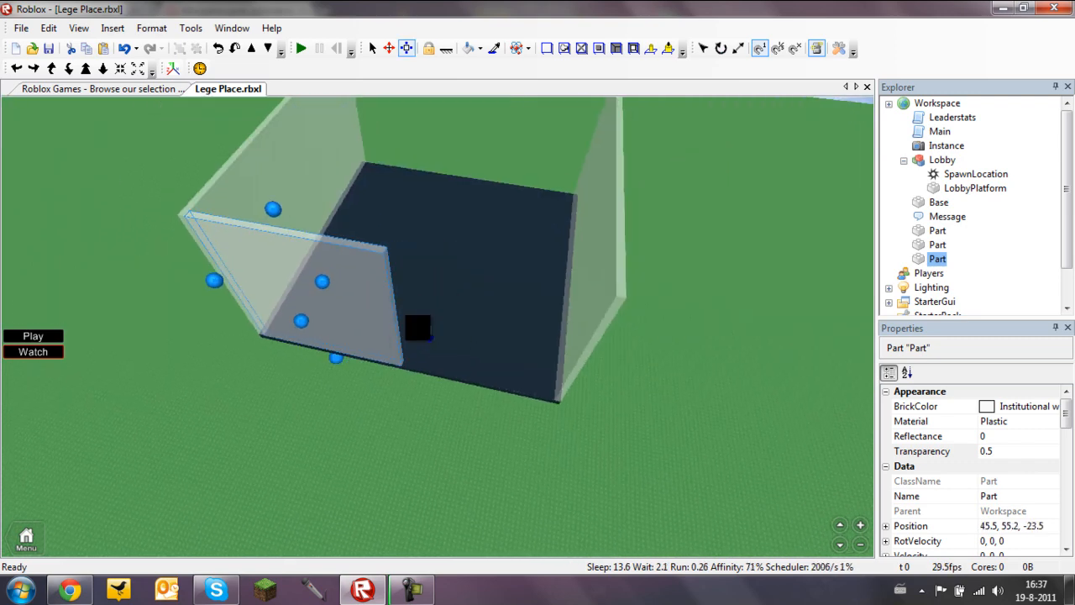
pyautogui.moveTo(425, 334); pyautogui.dragTo(588, 364)
pyautogui.moveTo(588, 365); pyautogui.dragTo(466, 370, button='right')
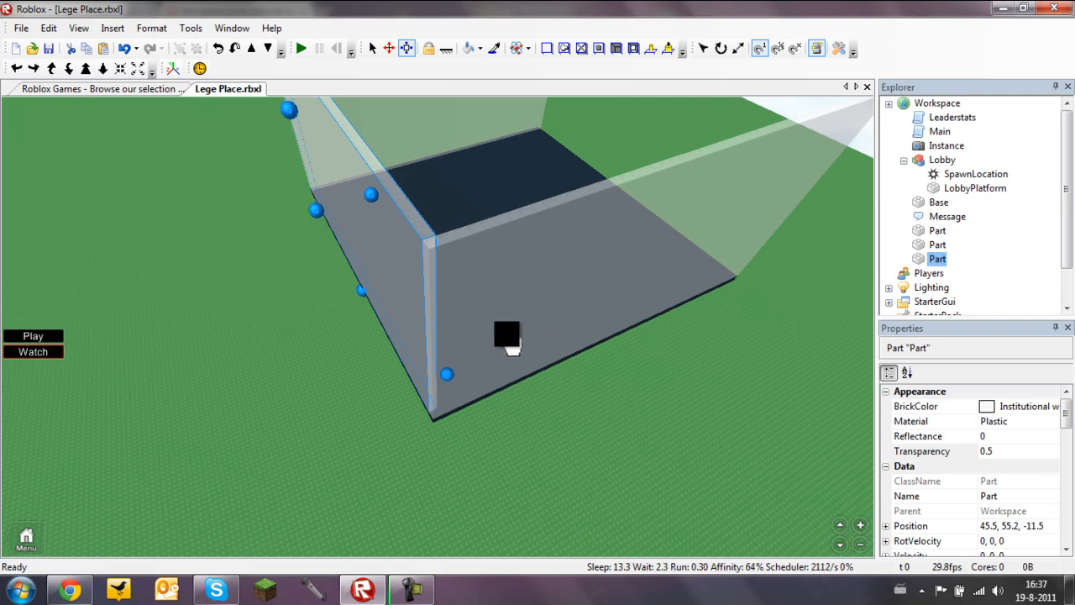
# Step: Close the remaining open side with a fourth glass wall copy stretched along the edge, centred at about 94.5, 55.2, -11.5
pyautogui.hotkey('ctrl', 'v')
pyautogui.moveTo(573, 304); pyautogui.dragTo(537, 313)
pyautogui.moveTo(504, 356); pyautogui.dragTo(525, 370, button='right')
pyautogui.moveTo(525, 369); pyautogui.dragTo(549, 417)
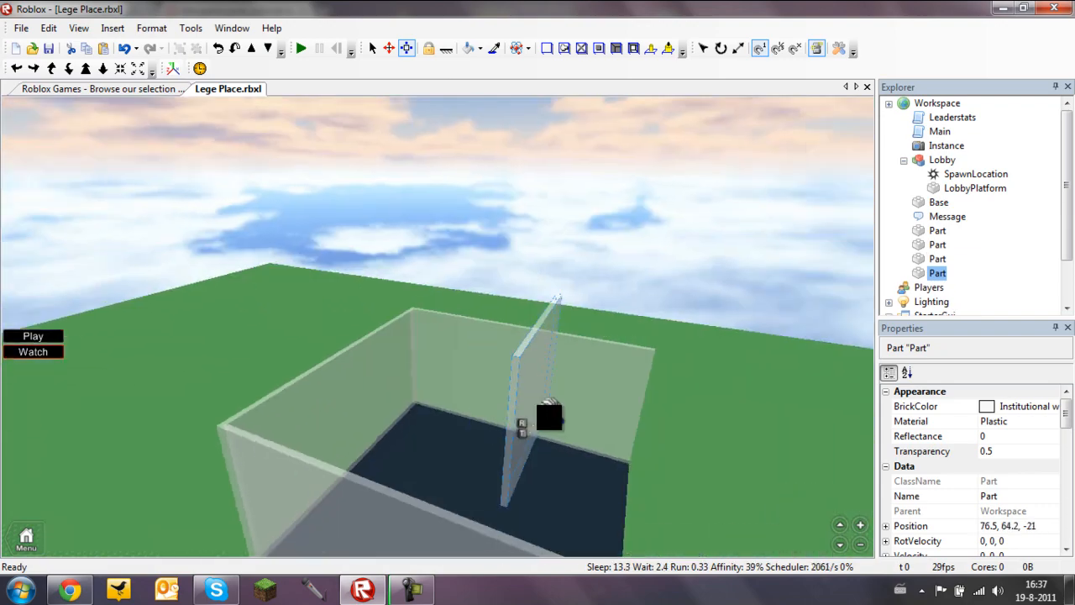
pyautogui.moveTo(549, 418); pyautogui.dragTo(538, 394, button='right')
pyautogui.moveTo(537, 395); pyautogui.dragTo(427, 415)
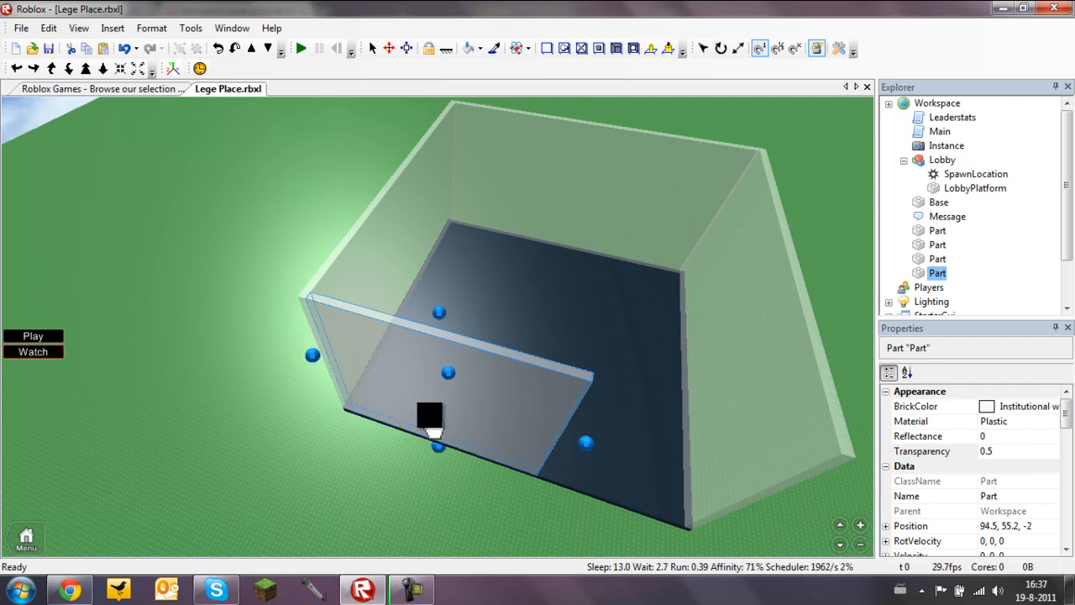
pyautogui.moveTo(429, 415); pyautogui.dragTo(437, 312, button='right')
pyautogui.moveTo(429, 415); pyautogui.dragTo(588, 405)
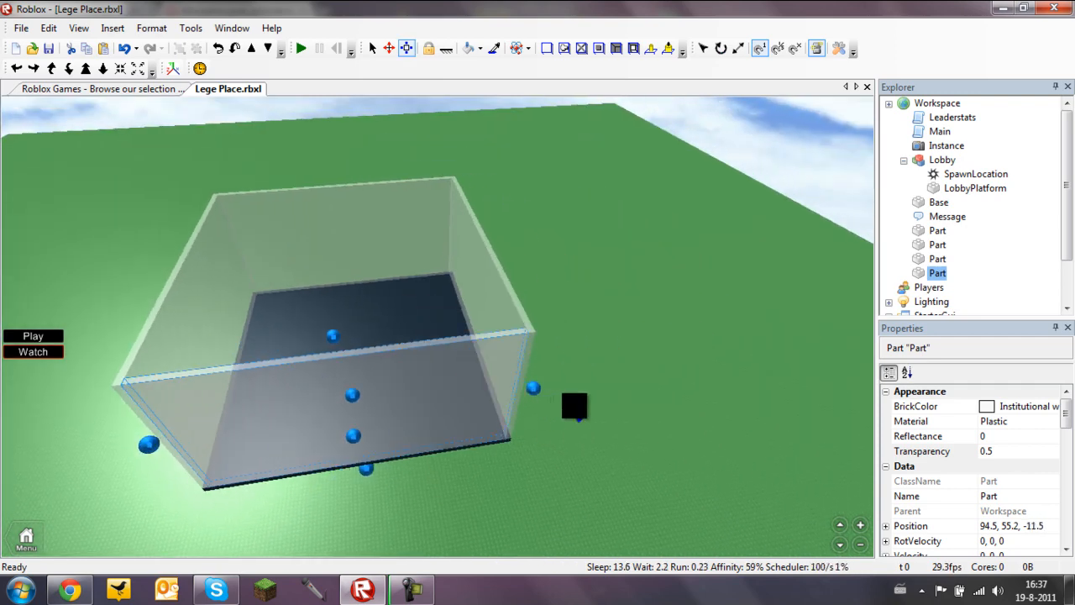
# Step: Cover the four walls with a flat glass roof made from another duplicate, centred at about 70, 68.4, -12, then deselect it
pyautogui.moveTo(588, 405); pyautogui.dragTo(502, 351, button='right')
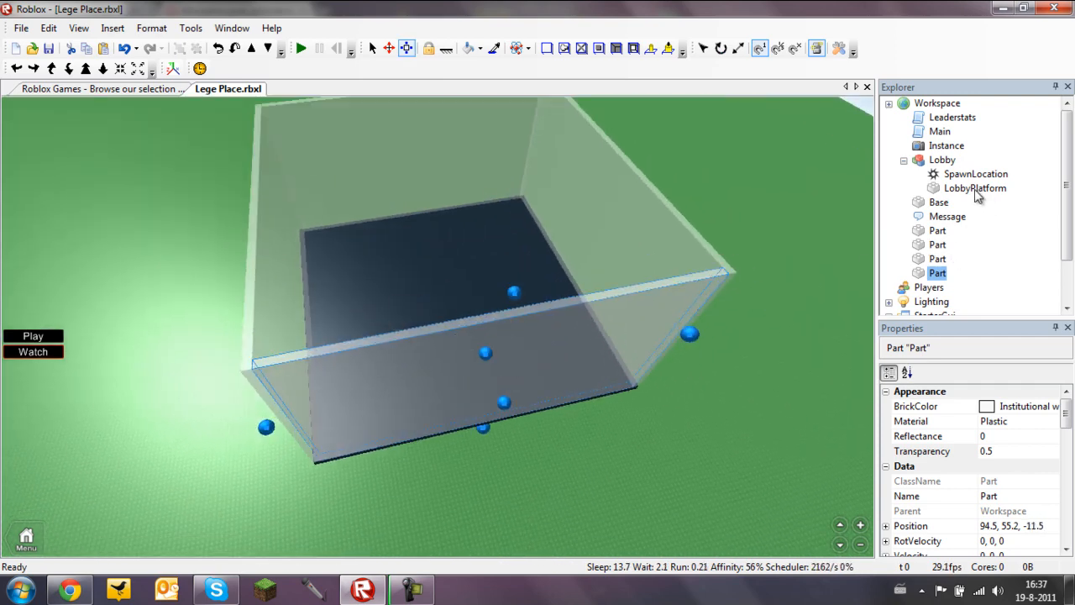
pyautogui.moveTo(570, 387); pyautogui.dragTo(485, 372, button='right')
pyautogui.hotkey('ctrl', 'd')
pyautogui.moveTo(567, 338); pyautogui.dragTo(575, 339)
pyautogui.moveTo(575, 340); pyautogui.dragTo(424, 305, button='right')
pyautogui.moveTo(434, 291); pyautogui.dragTo(612, 327)
pyautogui.moveTo(454, 235); pyautogui.dragTo(440, 378)
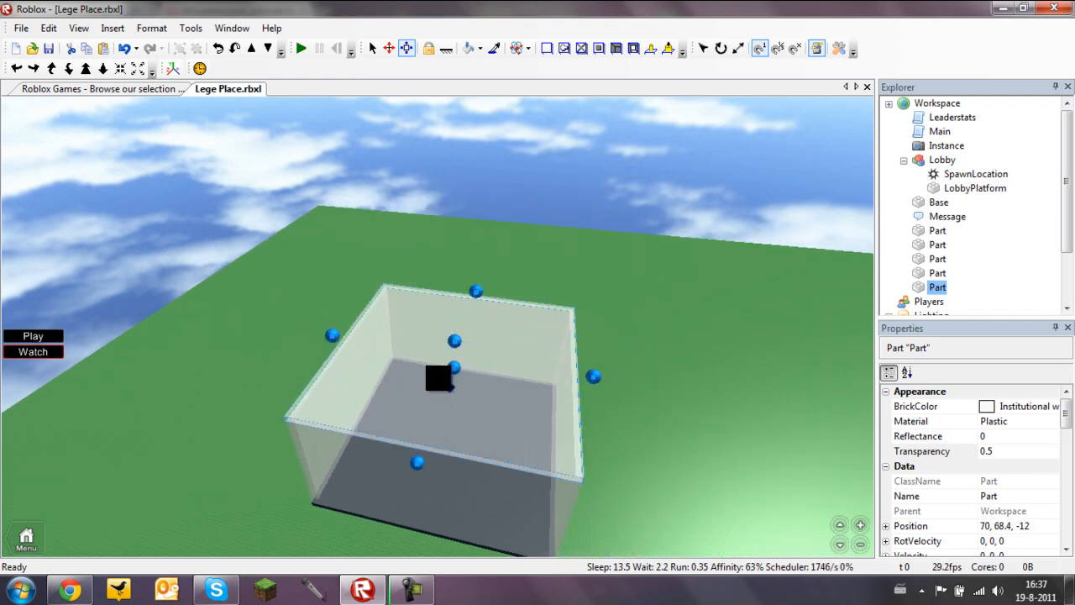
pyautogui.moveTo(477, 237); pyautogui.dragTo(466, 278, button='right')
pyautogui.click(474, 235)
pyautogui.scroll(3, 473, 235)
pyautogui.scroll(-3, 473, 235)
pyautogui.moveTo(474, 234); pyautogui.dragTo(480, 228, button='right')
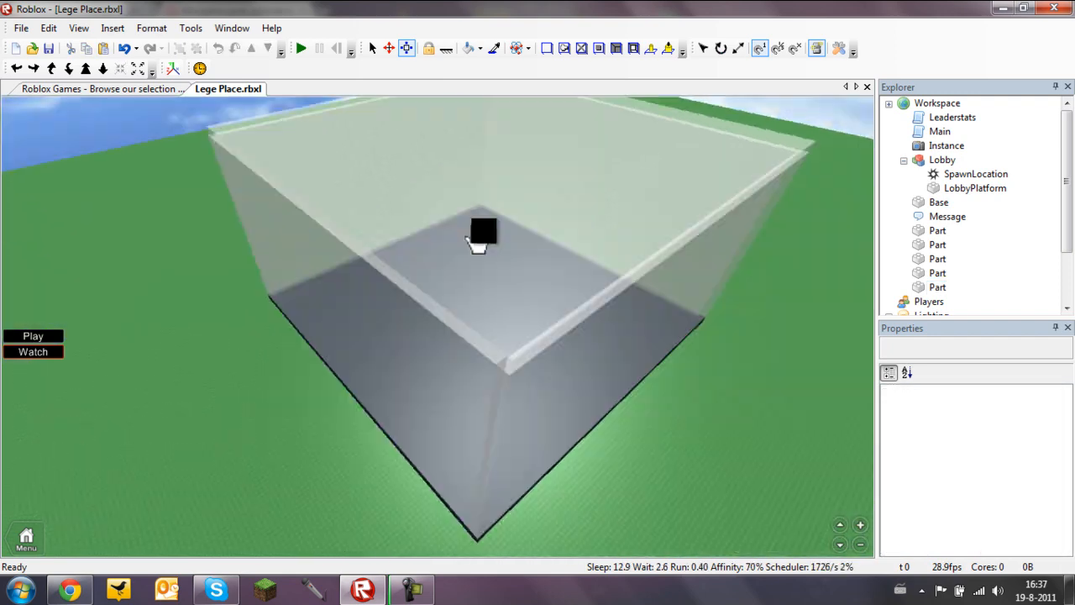
pyautogui.click(546, 50)
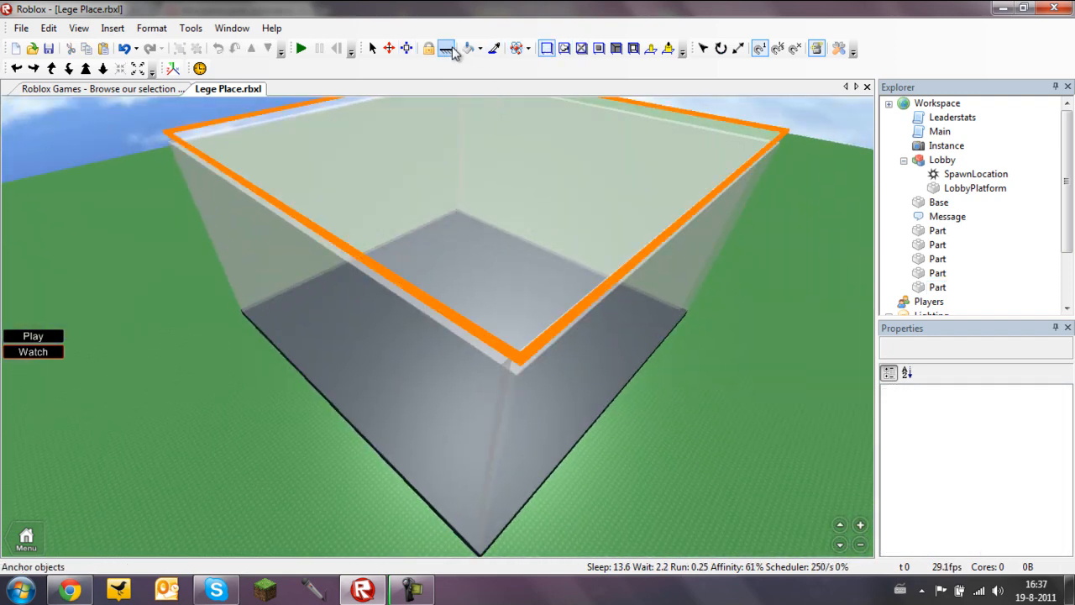
pyautogui.click(413, 50)
pyautogui.click(413, 357)
pyautogui.keyDown('ctrl'); pyautogui.click(476, 266); pyautogui.keyUp('ctrl')
pyautogui.moveTo(537, 371)
pyautogui.mouseDown(button='right')
pyautogui.moveTo(525, 370)
pyautogui.moveTo(528, 356)
pyautogui.mouseUp(button='right')
pyautogui.keyDown('ctrl'); pyautogui.click(540, 369); pyautogui.keyUp('ctrl')
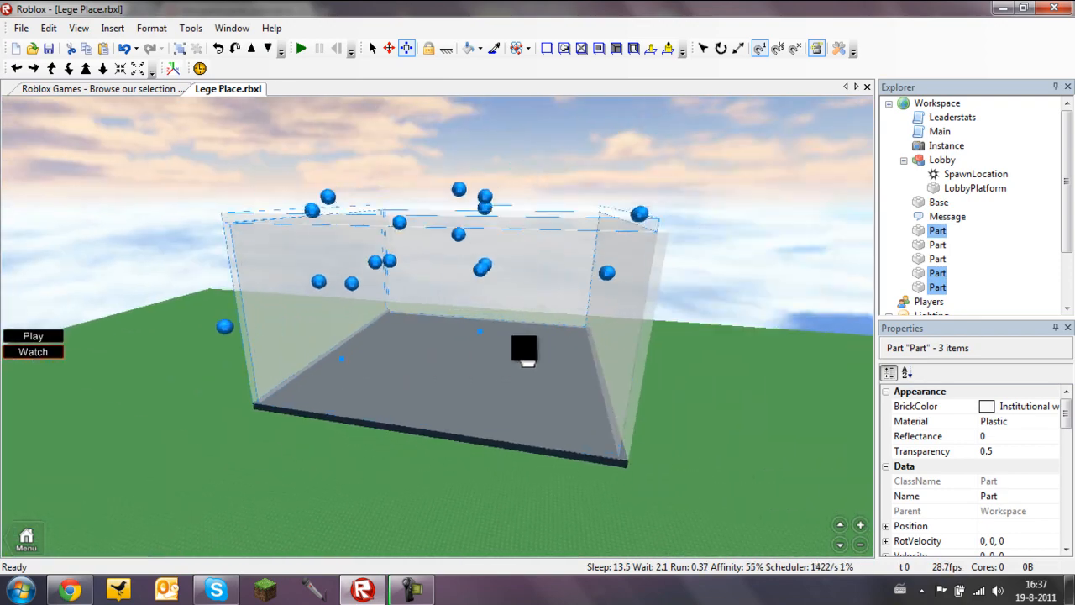
pyautogui.click(525, 346)
pyautogui.moveTo(592, 344); pyautogui.dragTo(470, 177, button='right')
pyautogui.keyDown('ctrl'); pyautogui.click(513, 299); pyautogui.keyUp('ctrl')
pyautogui.click(465, 174)
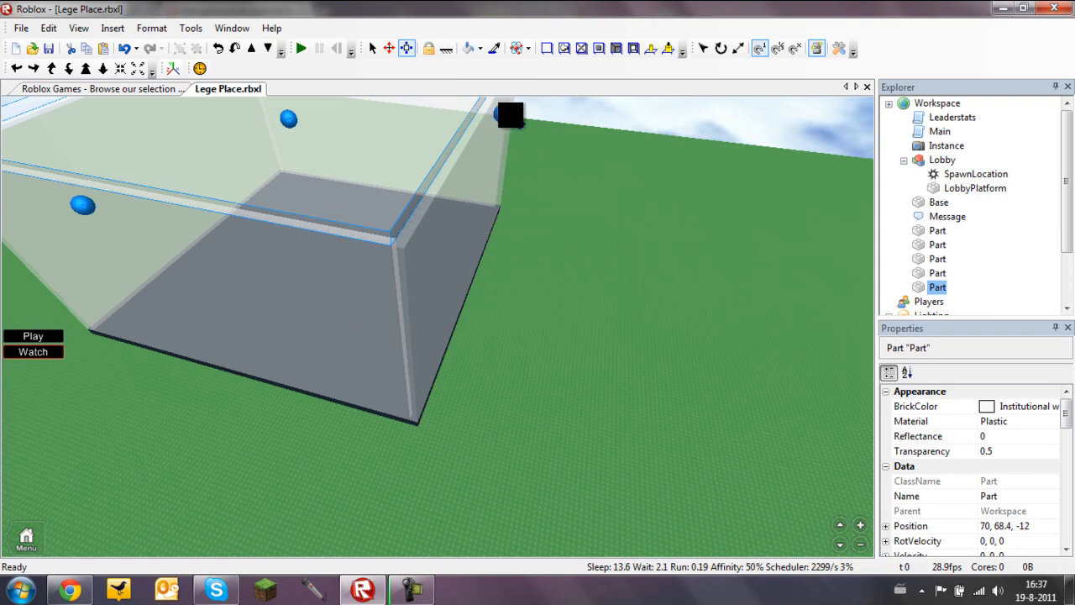
pyautogui.moveTo(512, 119); pyautogui.dragTo(519, 120)
# Step: Select the roof and all four glass walls, anchor them together, and deselect them
pyautogui.click(461, 208)
pyautogui.keyDown('ctrl'); pyautogui.click(358, 285); pyautogui.keyUp('ctrl')
pyautogui.keyDown('ctrl'); pyautogui.click(359, 226); pyautogui.keyUp('ctrl')
pyautogui.moveTo(435, 206); pyautogui.dragTo(661, 353, button='right')
pyautogui.keyDown('ctrl'); pyautogui.click(437, 246); pyautogui.keyUp('ctrl')
pyautogui.keyDown('ctrl'); pyautogui.click(406, 245); pyautogui.keyUp('ctrl')
pyautogui.moveTo(1069, 418); pyautogui.dragTo(1068, 441)
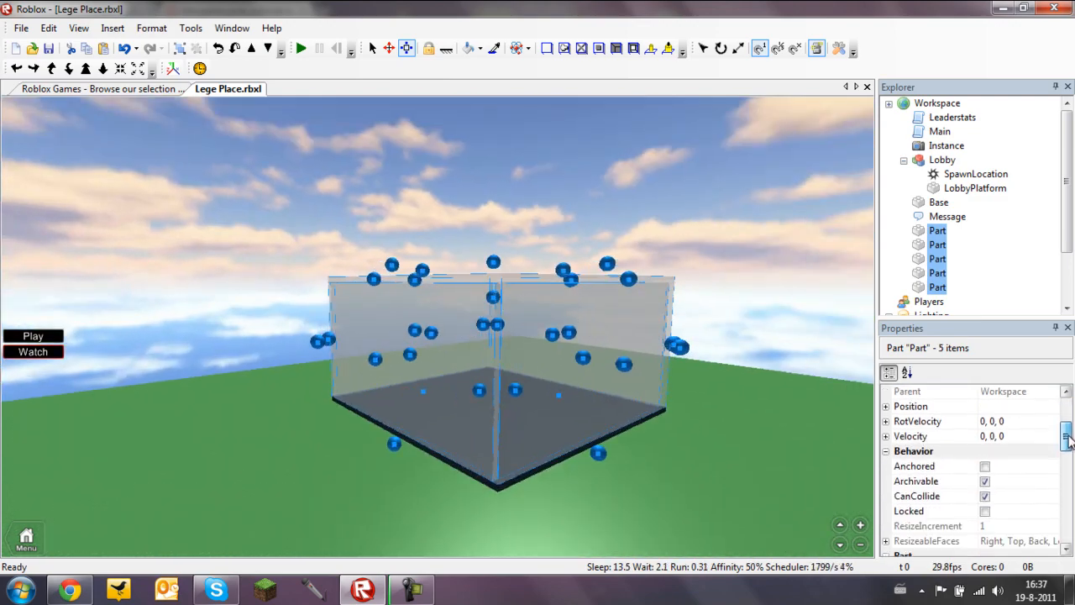
pyautogui.click(986, 468)
pyautogui.click(692, 471)
# Step: Select all five glass parts again and move them into the Lobby model, then collapse the model and deselect it
pyautogui.moveTo(692, 429); pyautogui.dragTo(288, 177, button='right')
pyautogui.click(504, 307)
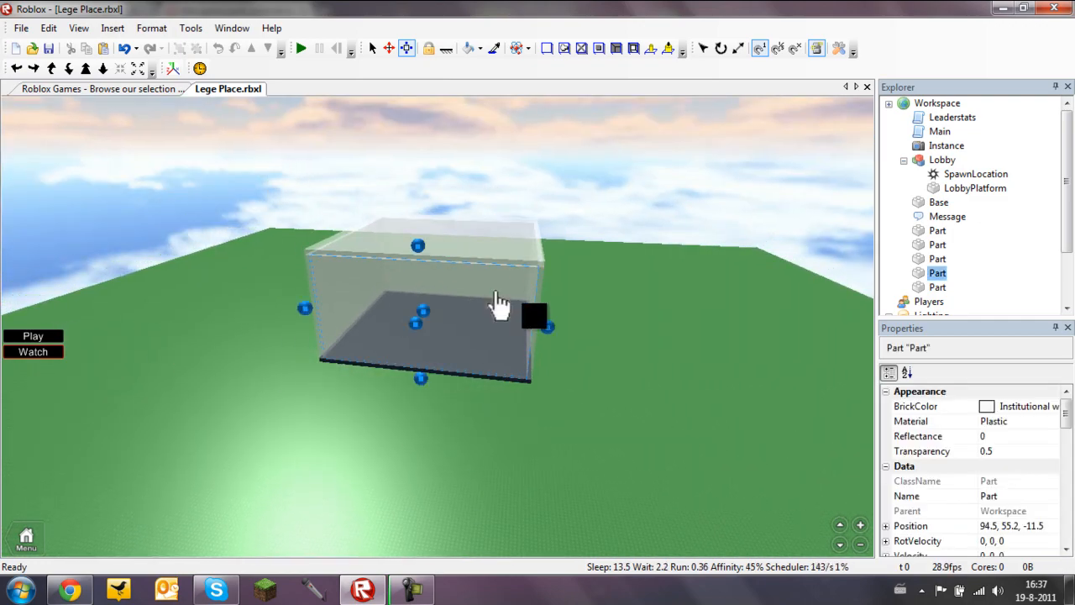
pyautogui.moveTo(479, 262); pyautogui.dragTo(571, 330, button='right')
pyautogui.keyDown('ctrl'); pyautogui.click(564, 380); pyautogui.keyUp('ctrl')
pyautogui.keyDown('ctrl'); pyautogui.click(571, 323); pyautogui.keyUp('ctrl')
pyautogui.keyDown('ctrl'); pyautogui.click(525, 382); pyautogui.keyUp('ctrl')
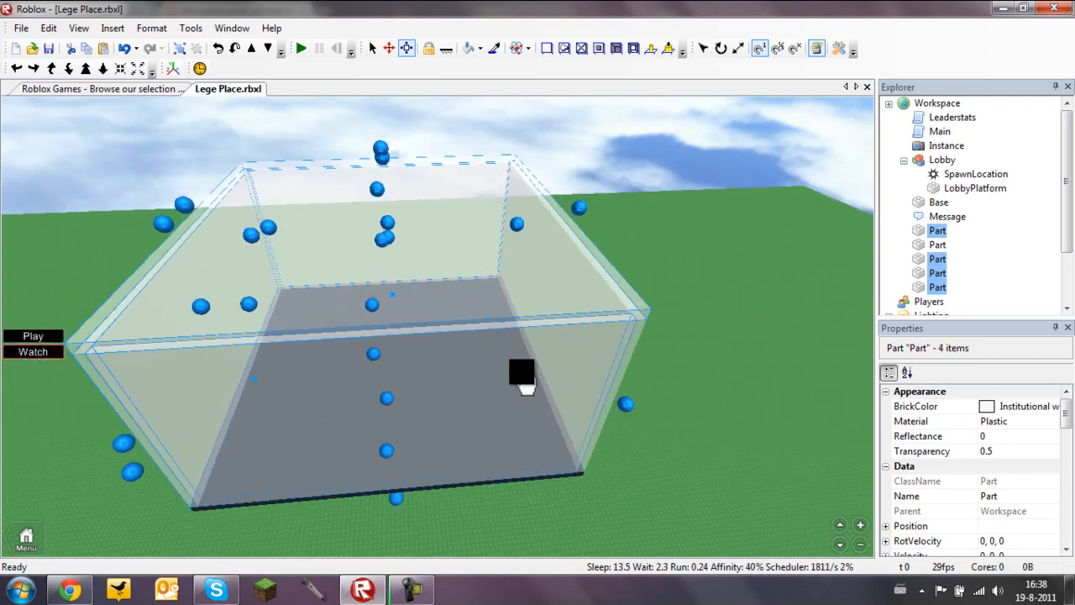
pyautogui.moveTo(525, 382); pyautogui.dragTo(522, 361, button='right')
pyautogui.keyDown('ctrl'); pyautogui.click(536, 358); pyautogui.keyUp('ctrl')
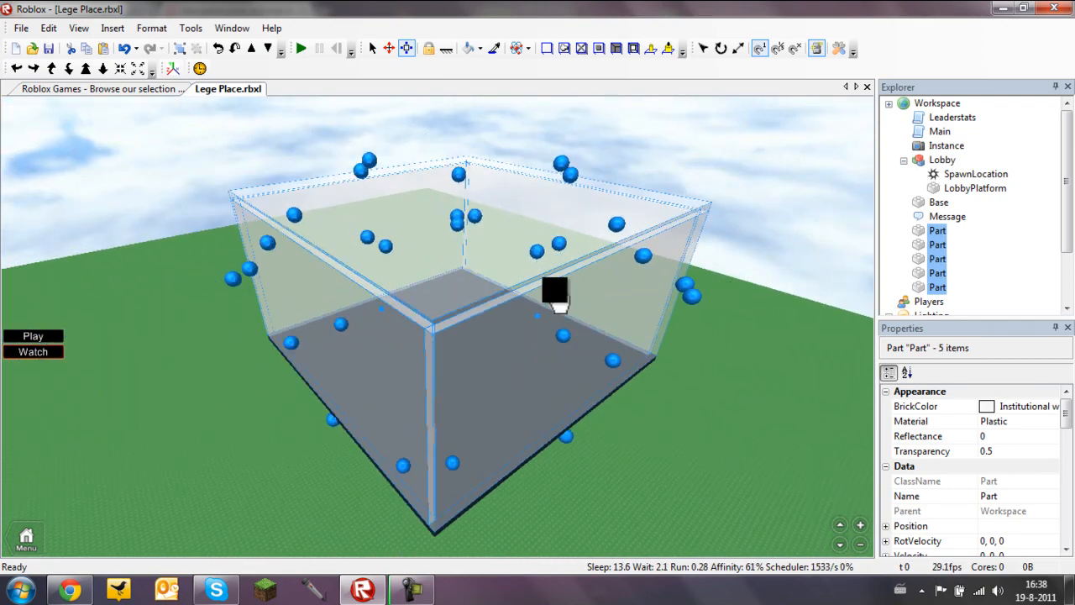
pyautogui.moveTo(518, 307); pyautogui.dragTo(525, 323, button='right')
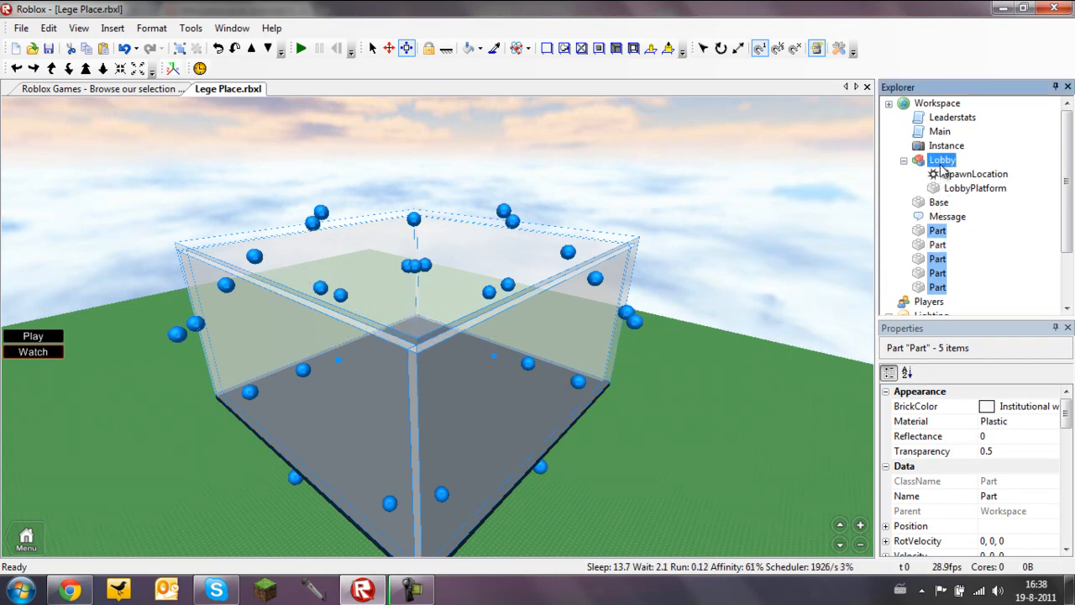
pyautogui.moveTo(940, 167); pyautogui.dragTo(940, 164)
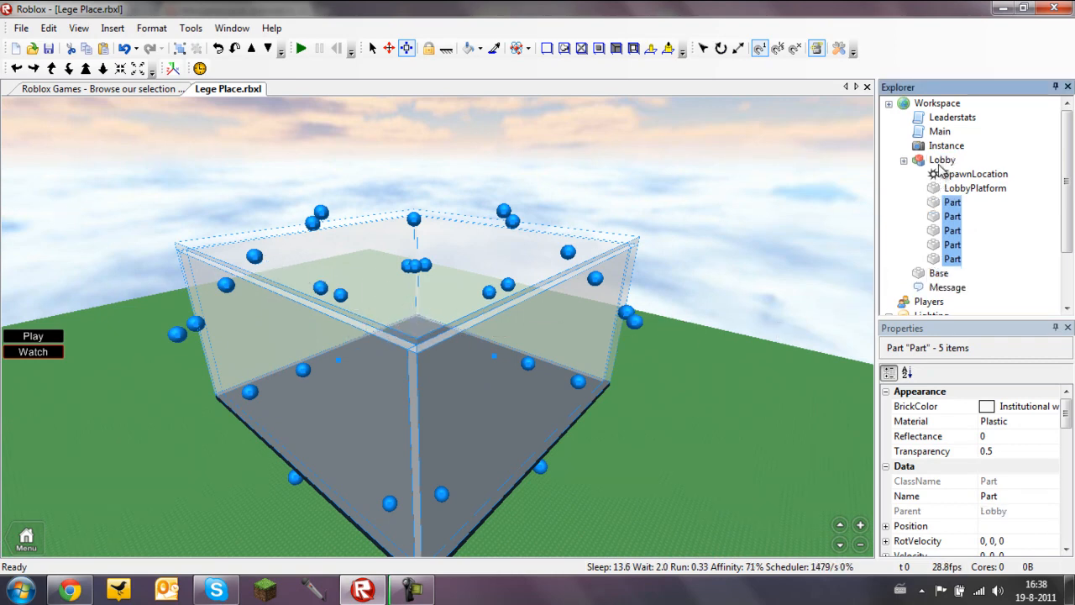
pyautogui.click(940, 160)
pyautogui.click(904, 160)
pyautogui.click(540, 195)
pyautogui.scroll(-4, 529, 196)
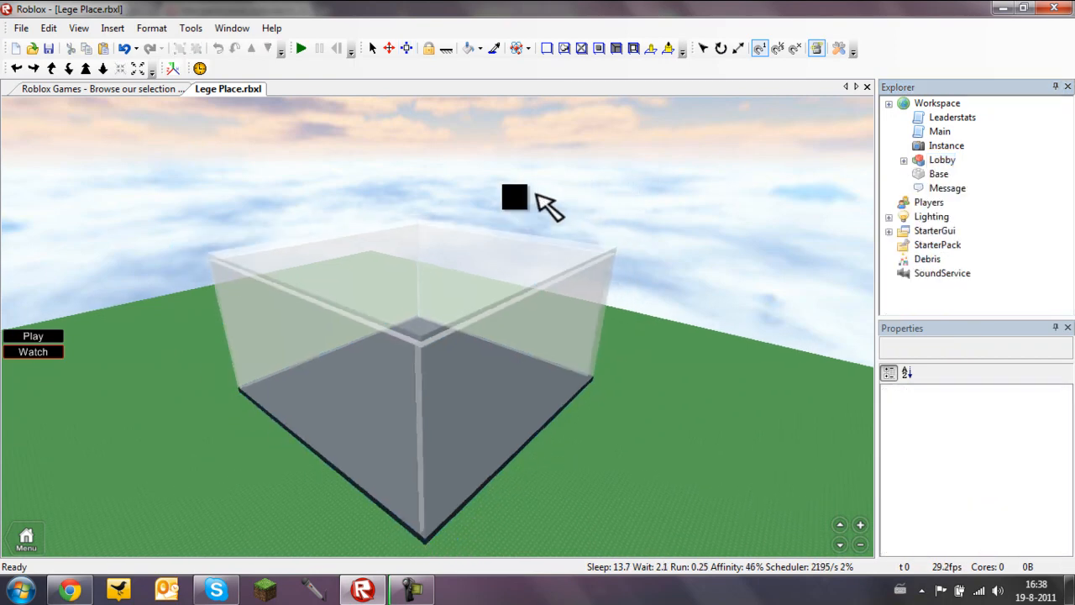
# Step: Examine the enclosed Lobby model from several angles to check that its parts belong together
pyautogui.moveTo(243, 208); pyautogui.dragTo(691, 508)
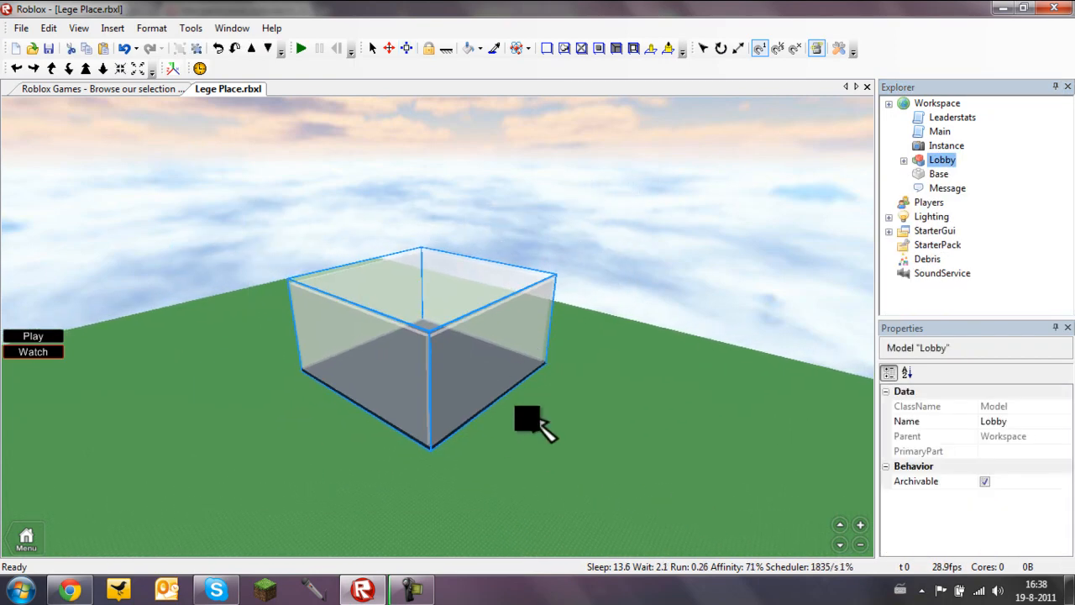
pyautogui.click(531, 416)
pyautogui.moveTo(541, 418); pyautogui.dragTo(546, 417, button='right')
pyautogui.scroll(2, 460, 294)
pyautogui.moveTo(378, 210); pyautogui.dragTo(434, 343, button='right')
pyautogui.scroll(-3, 592, 415)
pyautogui.moveTo(603, 354); pyautogui.dragTo(522, 410, button='right')
pyautogui.scroll(2, 538, 357)
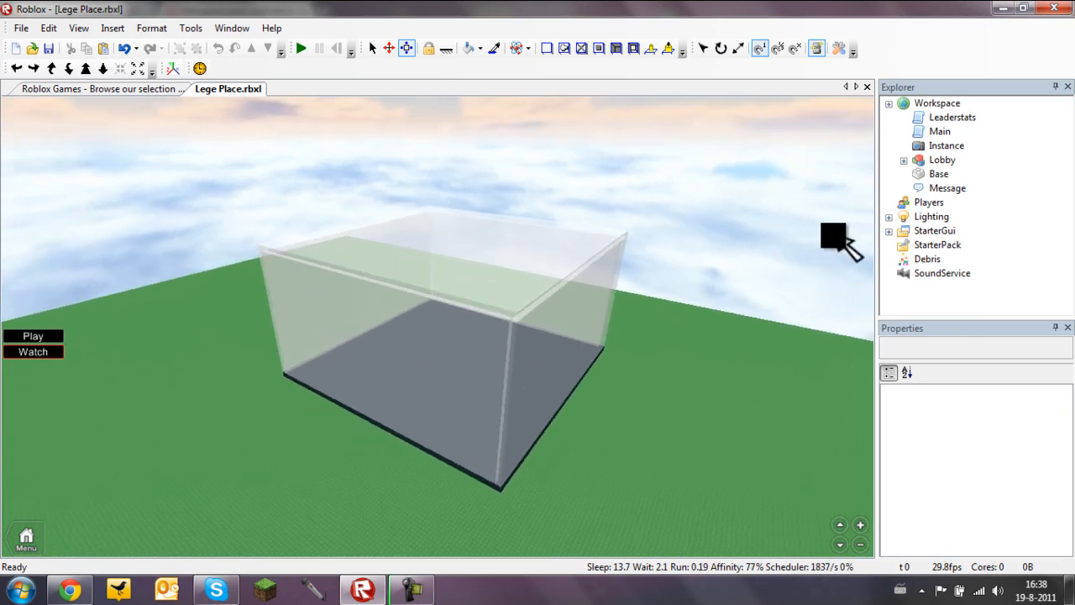
# Step: Expand the Minigames model in Lighting and examine its Race, Sword fighting and Team sword fighting models
pyautogui.click(889, 217)
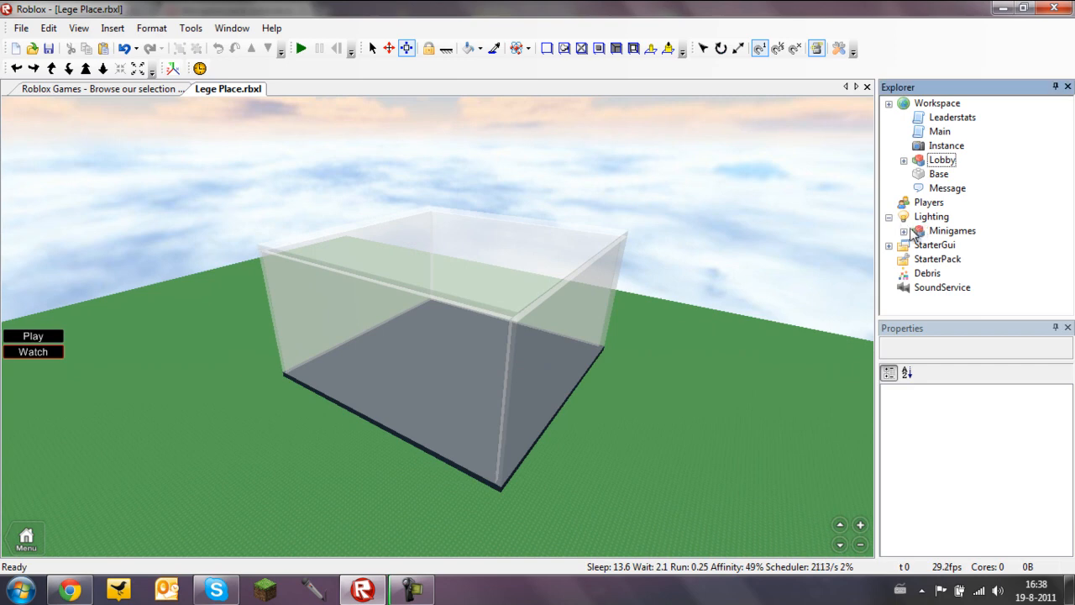
pyautogui.click(904, 231)
pyautogui.click(955, 245)
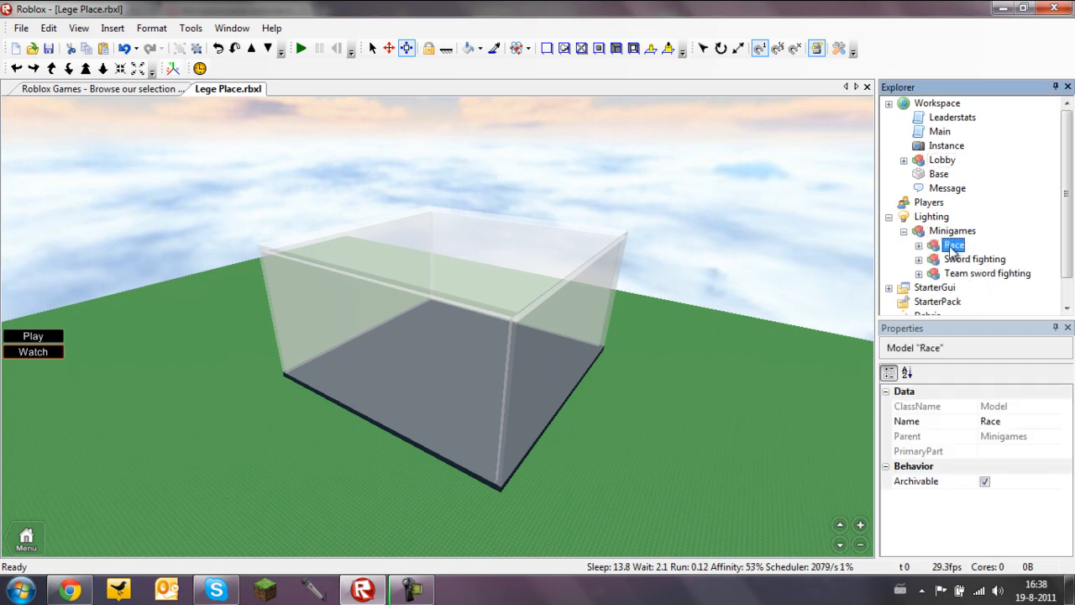
pyautogui.moveTo(954, 246); pyautogui.dragTo(626, 425)
pyautogui.moveTo(625, 420); pyautogui.dragTo(670, 358)
pyautogui.moveTo(669, 359); pyautogui.dragTo(590, 343)
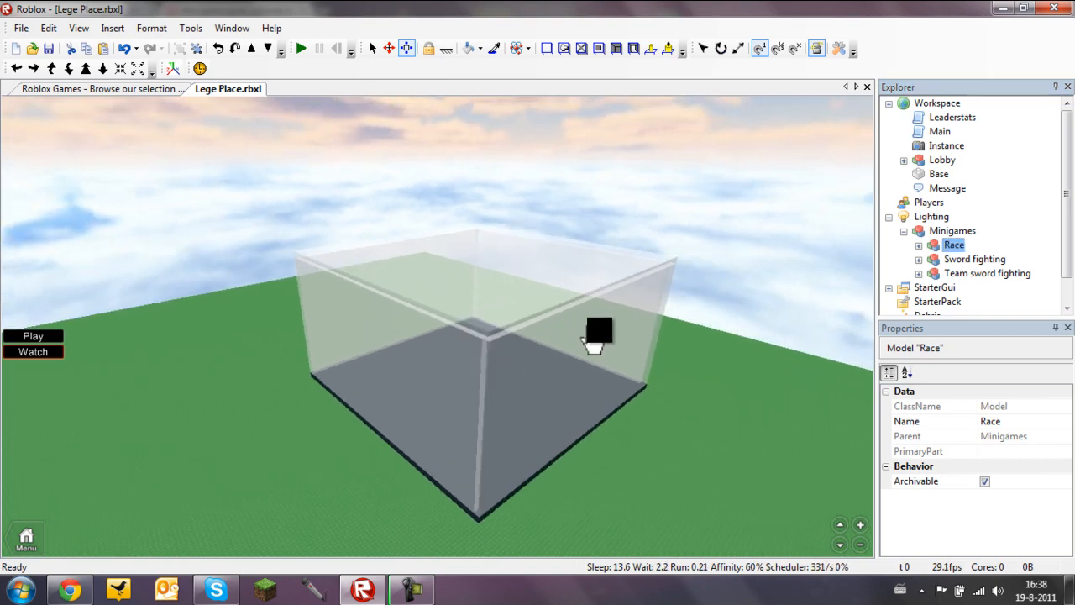
pyautogui.click(968, 262)
pyautogui.moveTo(580, 392)
pyautogui.mouseDown(button='right')
pyautogui.moveTo(577, 401)
pyautogui.moveTo(618, 382)
pyautogui.moveTo(603, 411)
pyautogui.mouseUp(button='right')
pyautogui.click(976, 274)
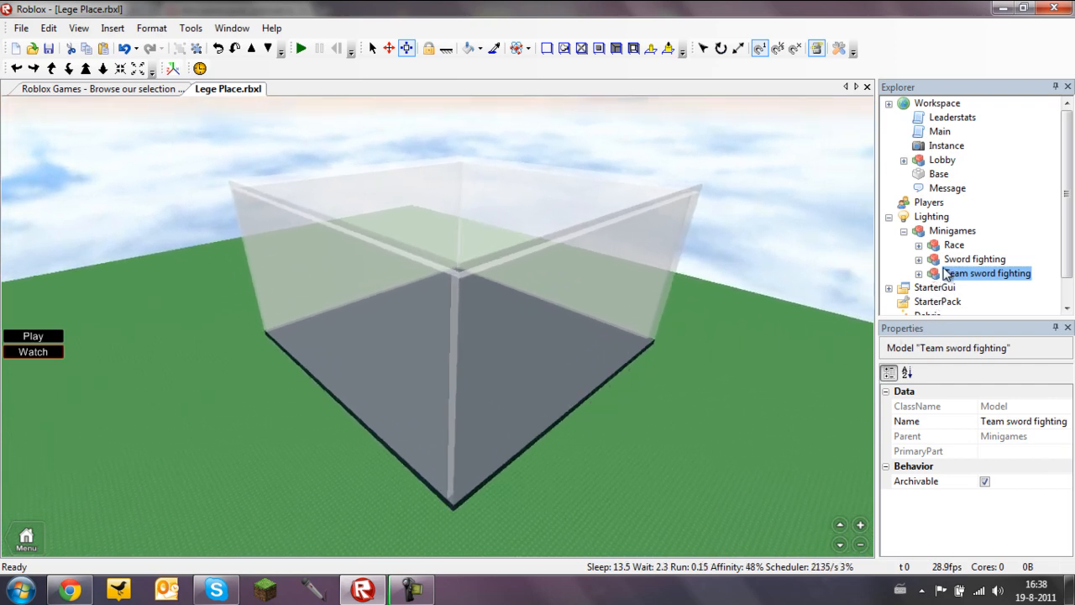
pyautogui.click(652, 340)
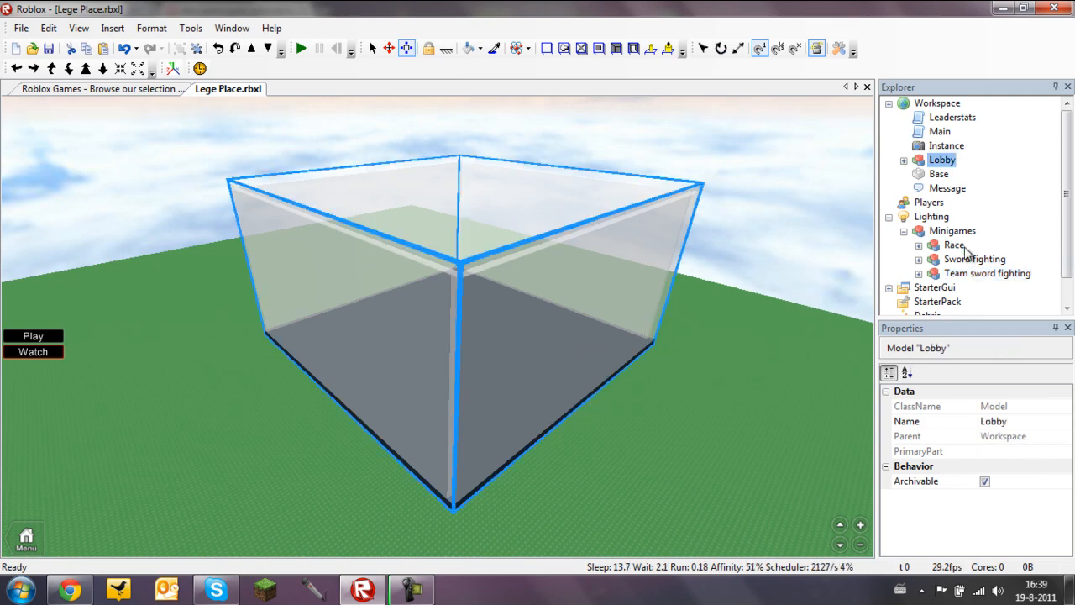
pyautogui.click(957, 246)
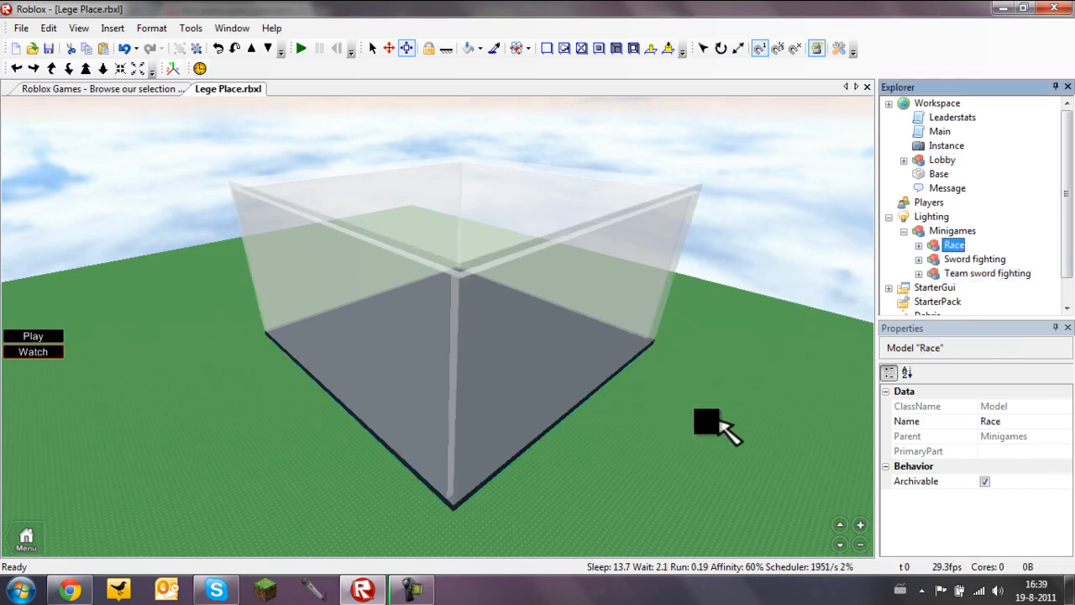
# Step: Cut the Race, Sword fighting and Team sword fighting models out of Minigames and paste them into the Workspace
pyautogui.keyDown('shift'); pyautogui.click(955, 272); pyautogui.keyUp('shift')
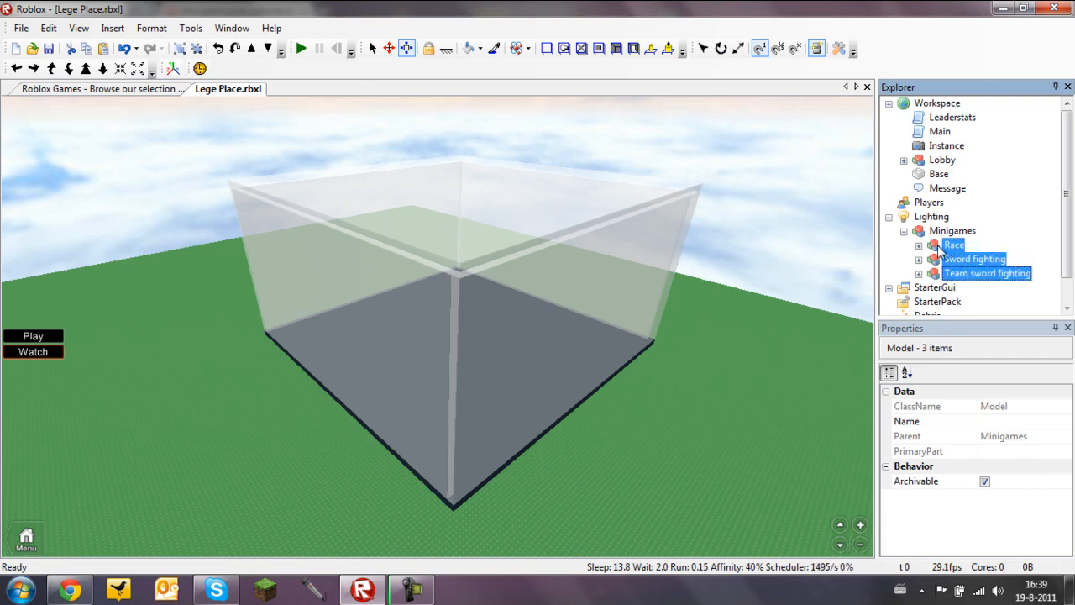
pyautogui.rightClick(954, 266)
pyautogui.click(974, 271)
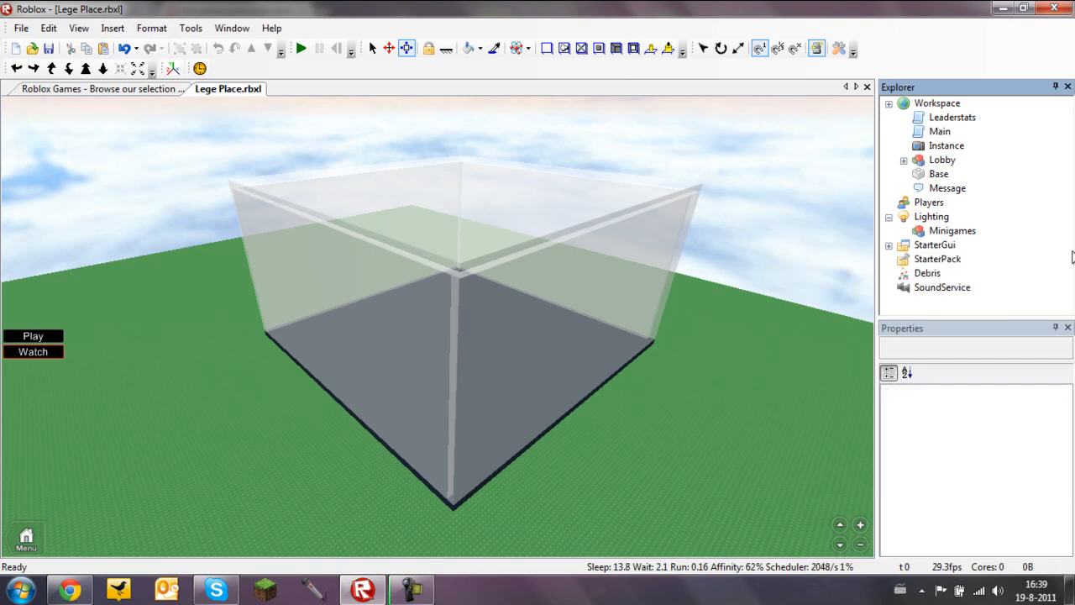
pyautogui.click(936, 103)
pyautogui.rightClick(936, 103)
pyautogui.click(974, 144)
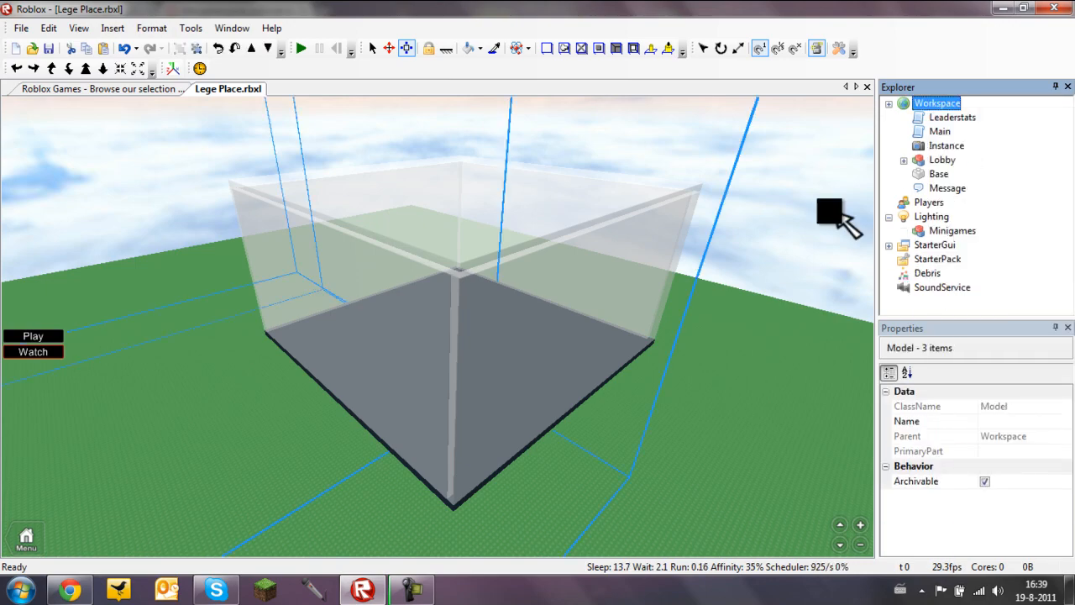
# Step: Examine the pasted minigame arenas around the lobby from a distance, then single out the Race model and view its platform
pyautogui.scroll(-4, 660, 249)
pyautogui.moveTo(661, 250); pyautogui.dragTo(662, 249, button='right')
pyautogui.scroll(-2, 658, 249)
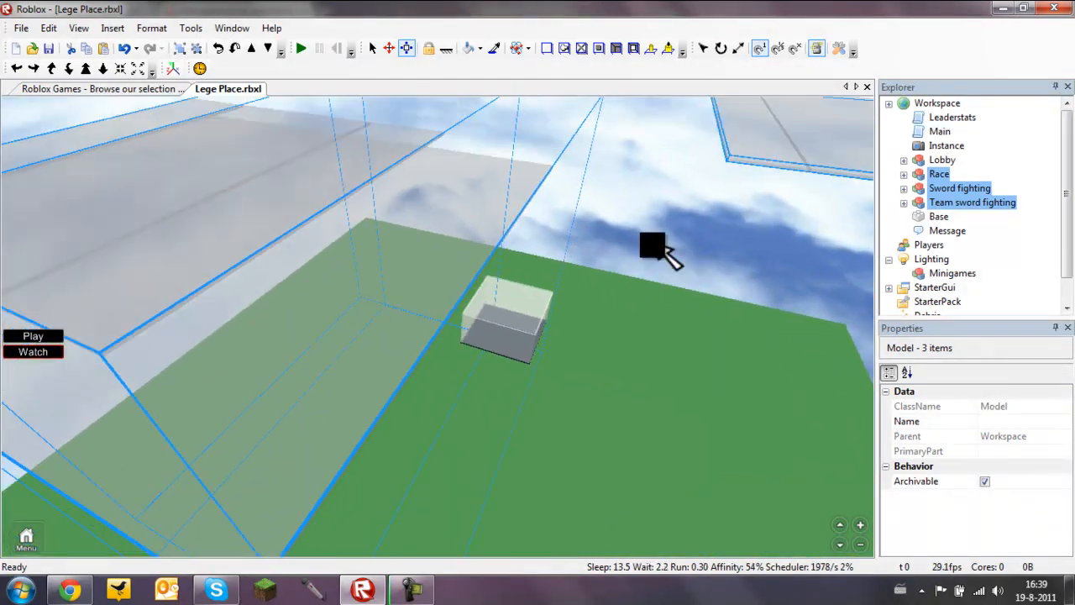
pyautogui.click(616, 323)
pyautogui.moveTo(616, 323); pyautogui.dragTo(602, 329, button='right')
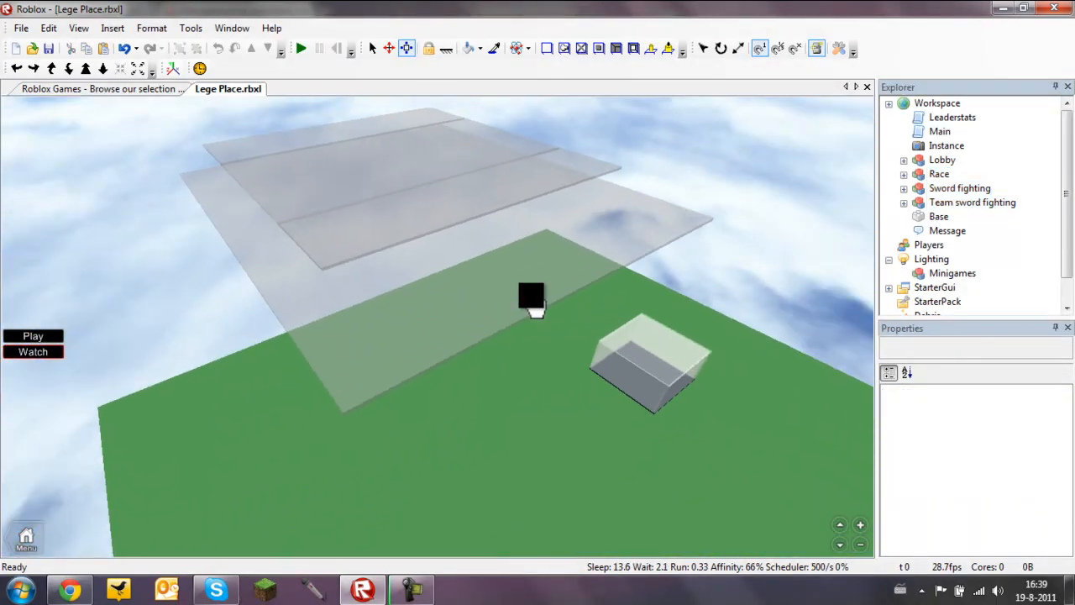
pyautogui.click(531, 305)
pyautogui.moveTo(531, 305); pyautogui.dragTo(526, 302, button='right')
pyautogui.click(939, 174)
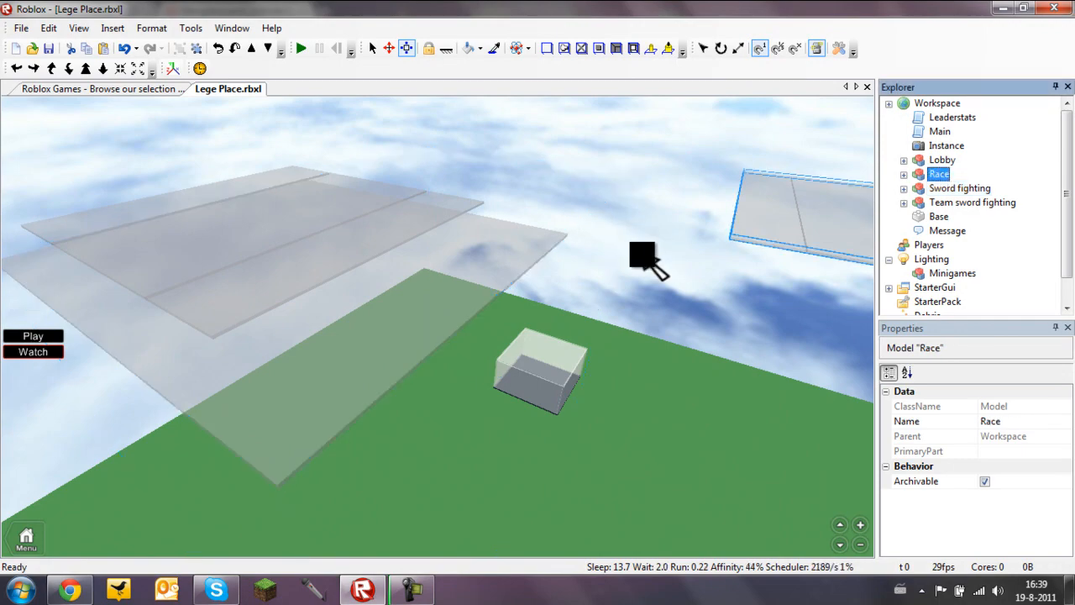
pyautogui.moveTo(661, 256); pyautogui.dragTo(656, 258, button='right')
pyautogui.click(397, 54)
pyautogui.moveTo(444, 220); pyautogui.dragTo(540, 204, button='right')
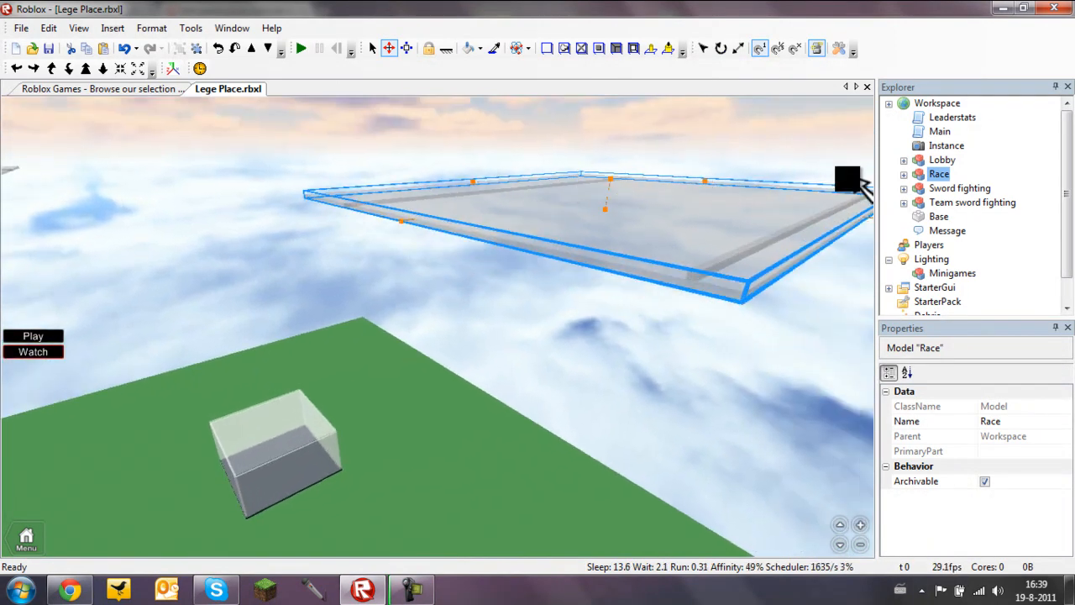
pyautogui.moveTo(569, 236); pyautogui.dragTo(792, 240, button='right')
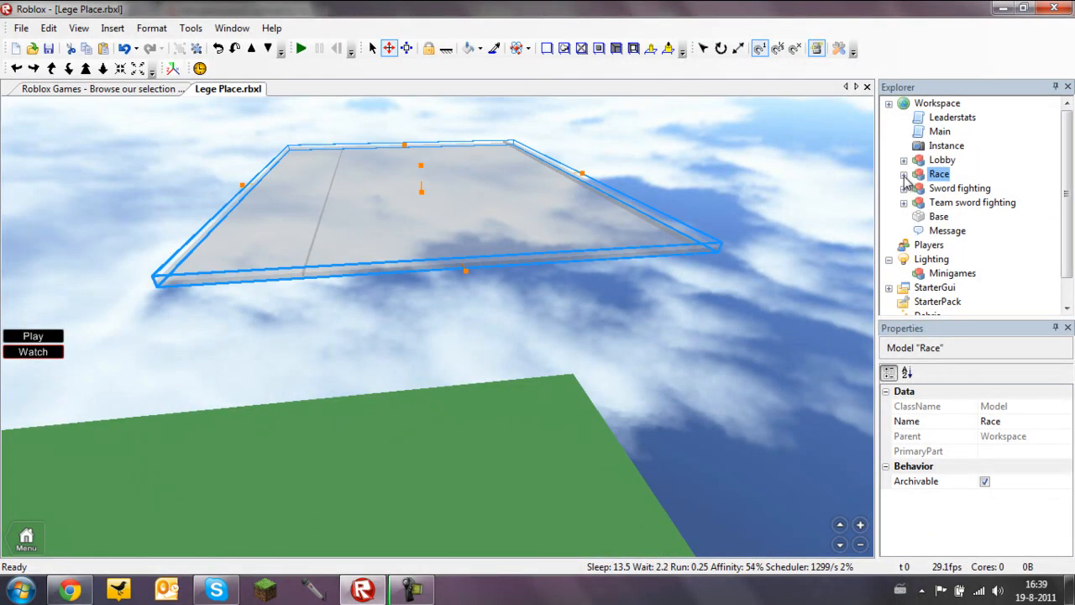
# Step: Expand the Race model and read the values of its Mode, Rules and Time objects
pyautogui.click(904, 173)
pyautogui.click(954, 188)
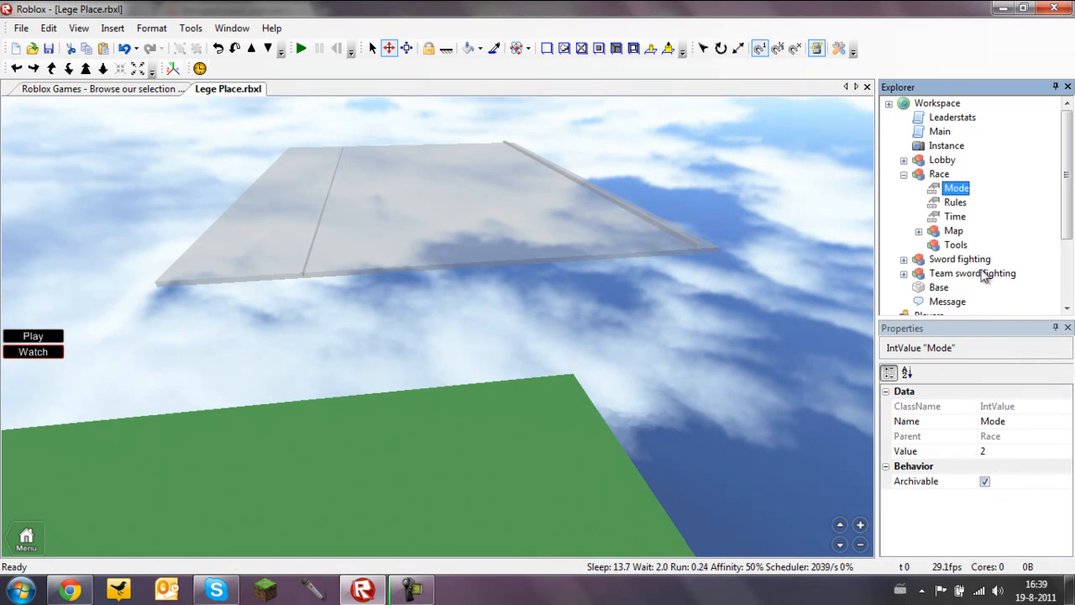
pyautogui.click(955, 203)
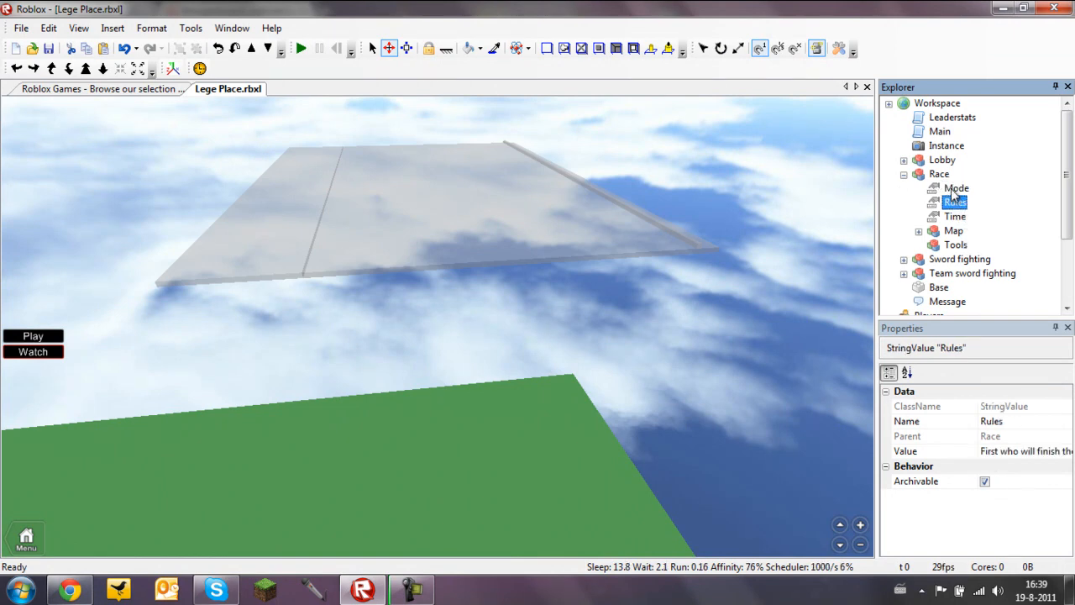
pyautogui.click(955, 190)
pyautogui.click(955, 202)
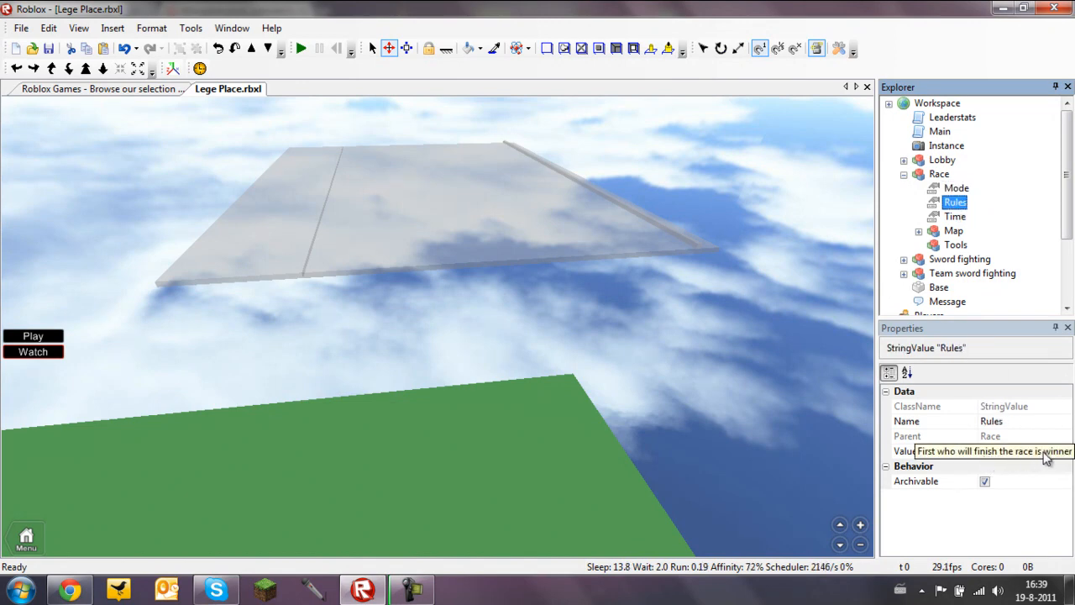
pyautogui.click(955, 217)
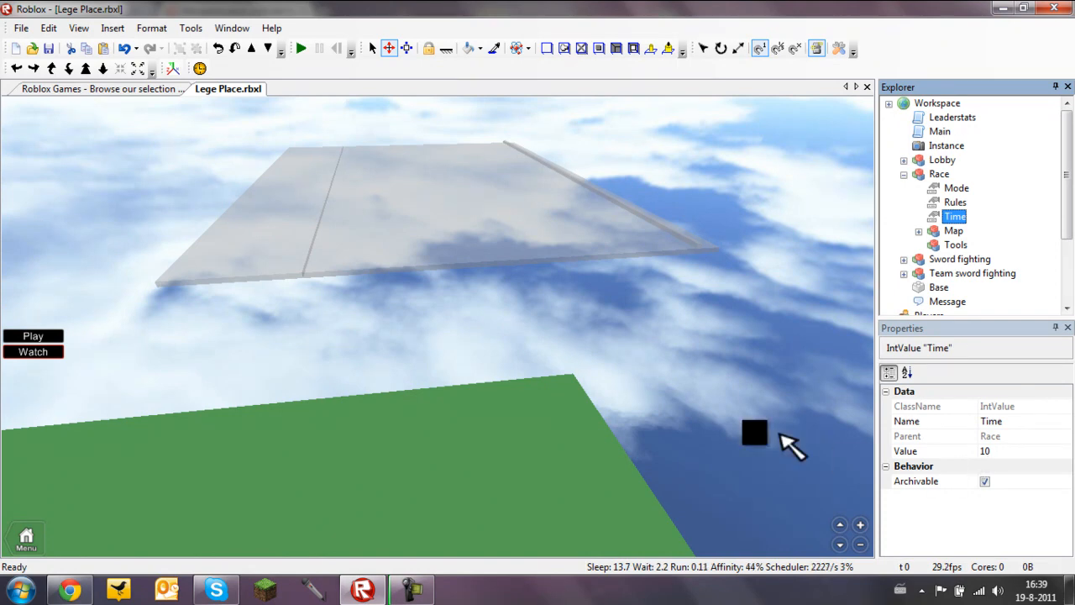
# Step: Examine the Race platform from several angles and inspect the model's Tools group
pyautogui.scroll(2, 618, 395)
pyautogui.scroll(2, 619, 393)
pyautogui.scroll(-1, 622, 395)
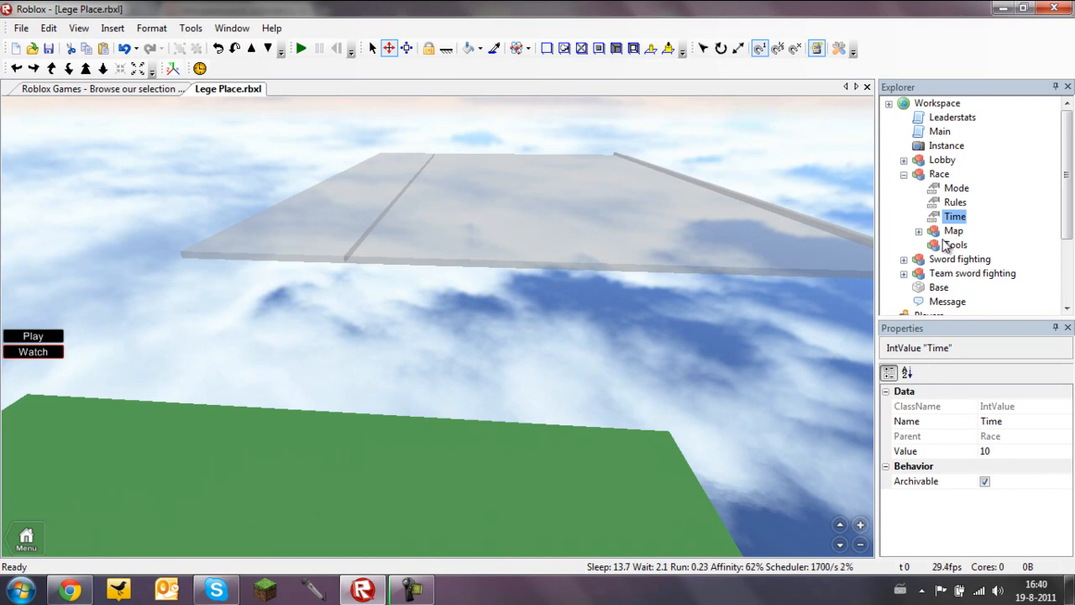
pyautogui.moveTo(583, 355); pyautogui.dragTo(582, 356, button='right')
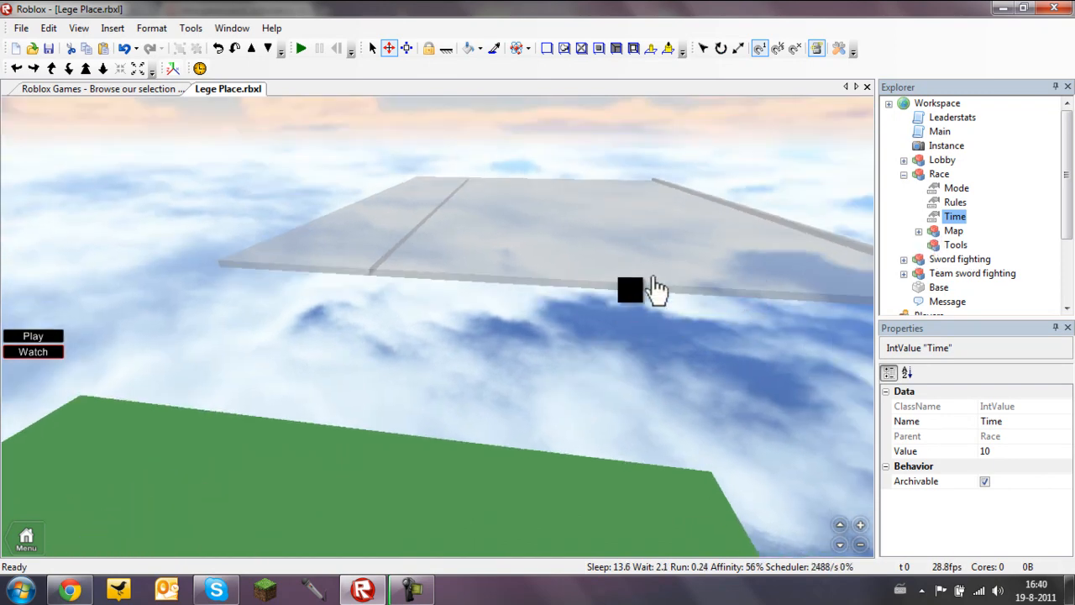
pyautogui.moveTo(622, 291)
pyautogui.mouseDown(button='right')
pyautogui.moveTo(597, 301)
pyautogui.moveTo(617, 276)
pyautogui.mouseUp(button='right')
pyautogui.press('d')
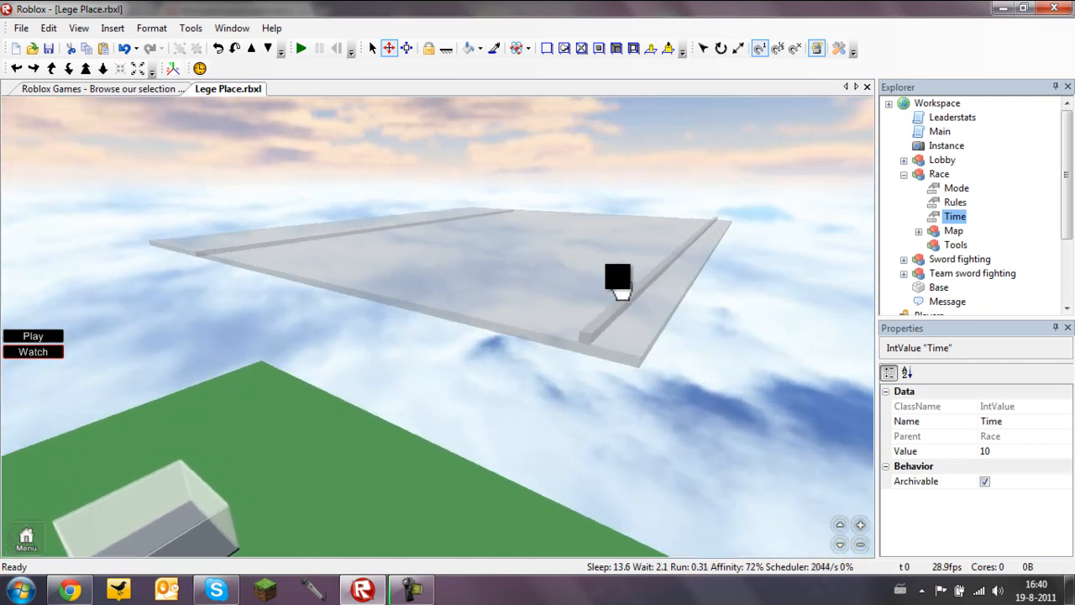
pyautogui.press('a')
pyautogui.click(955, 245)
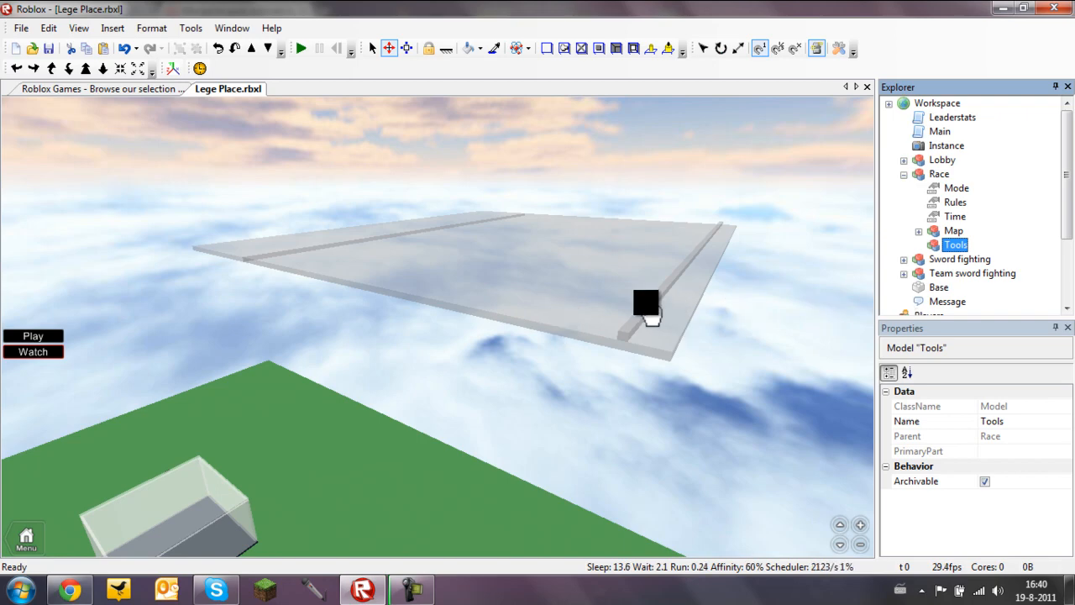
pyautogui.click(953, 245)
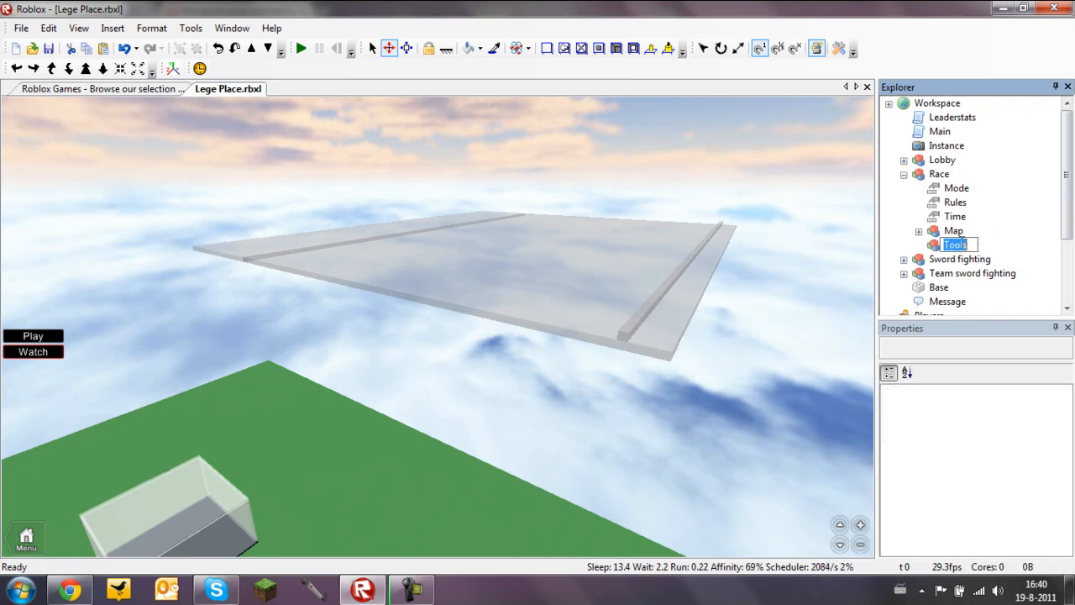
pyautogui.click(936, 250)
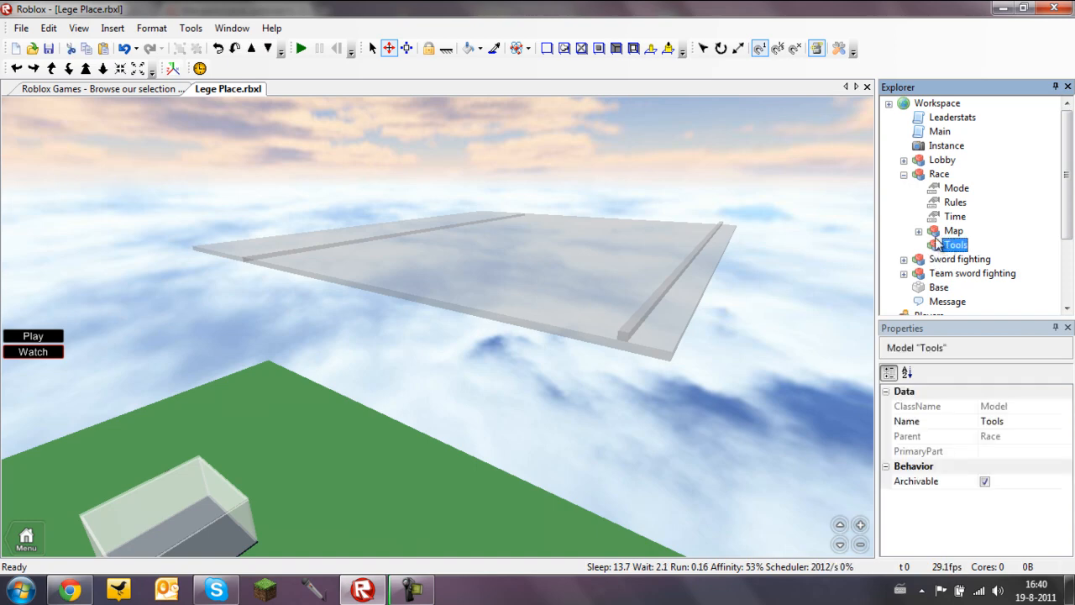
# Step: Expand the Map model inside Race and examine the start, middle and finish sections of its platform
pyautogui.click(954, 230)
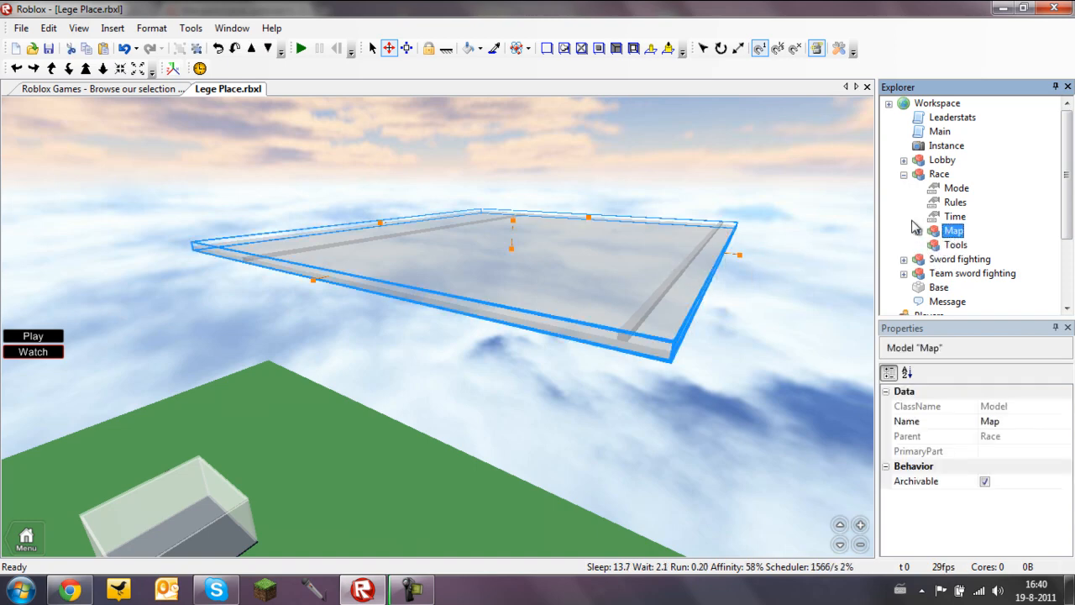
pyautogui.click(919, 231)
pyautogui.moveTo(658, 336); pyautogui.dragTo(636, 361, button='right')
pyautogui.click(657, 339)
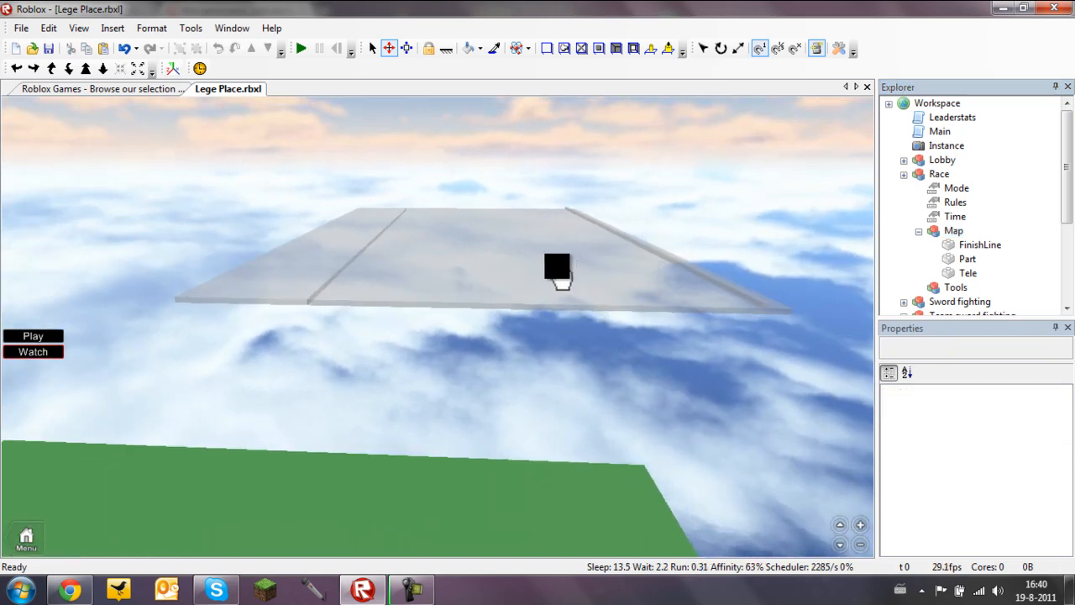
pyautogui.moveTo(438, 276); pyautogui.dragTo(439, 275, button='right')
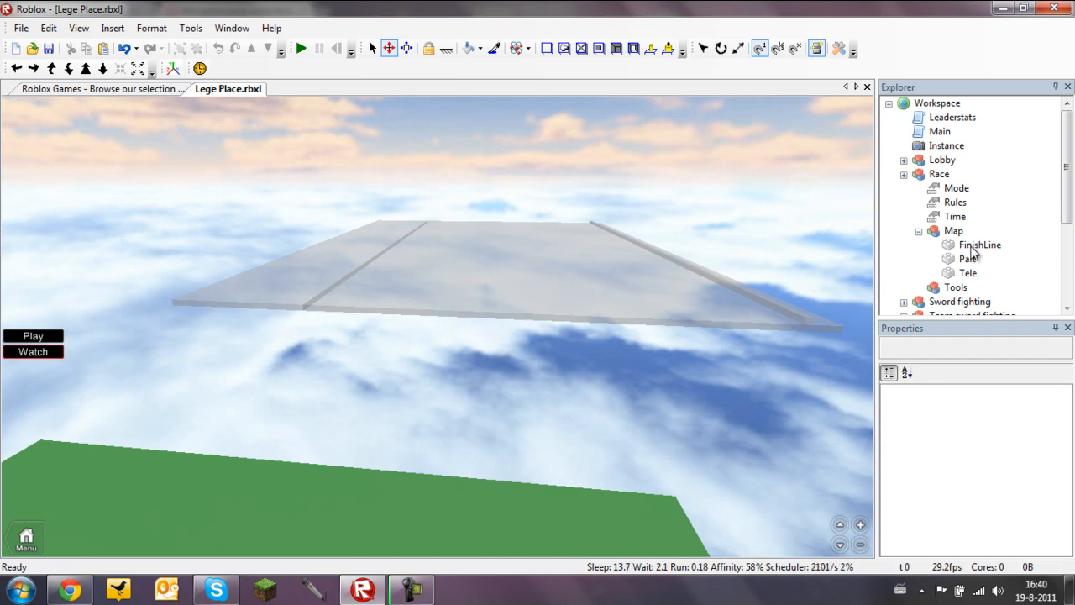
pyautogui.moveTo(657, 315)
pyautogui.mouseDown(button='right')
pyautogui.moveTo(670, 319)
pyautogui.moveTo(658, 326)
pyautogui.moveTo(667, 315)
pyautogui.mouseUp(button='right')
pyautogui.moveTo(780, 286); pyautogui.dragTo(579, 336, button='right')
pyautogui.click(603, 328)
# Step: Select the Map's Part and Tele pieces in turn to see which sections of the race platform they form
pyautogui.click(959, 261)
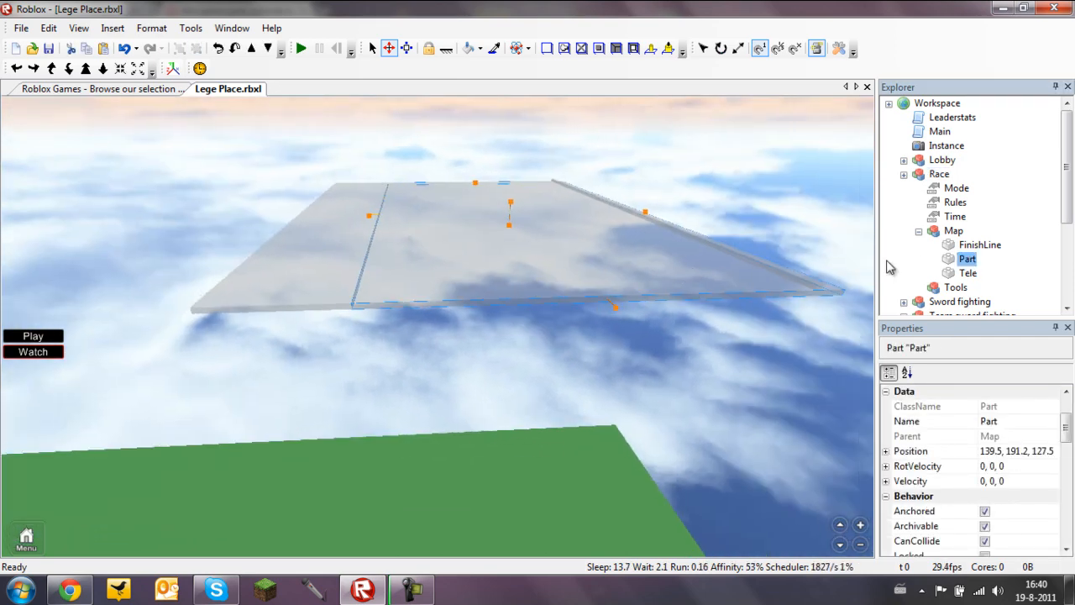
pyautogui.click(968, 265)
pyautogui.click(967, 274)
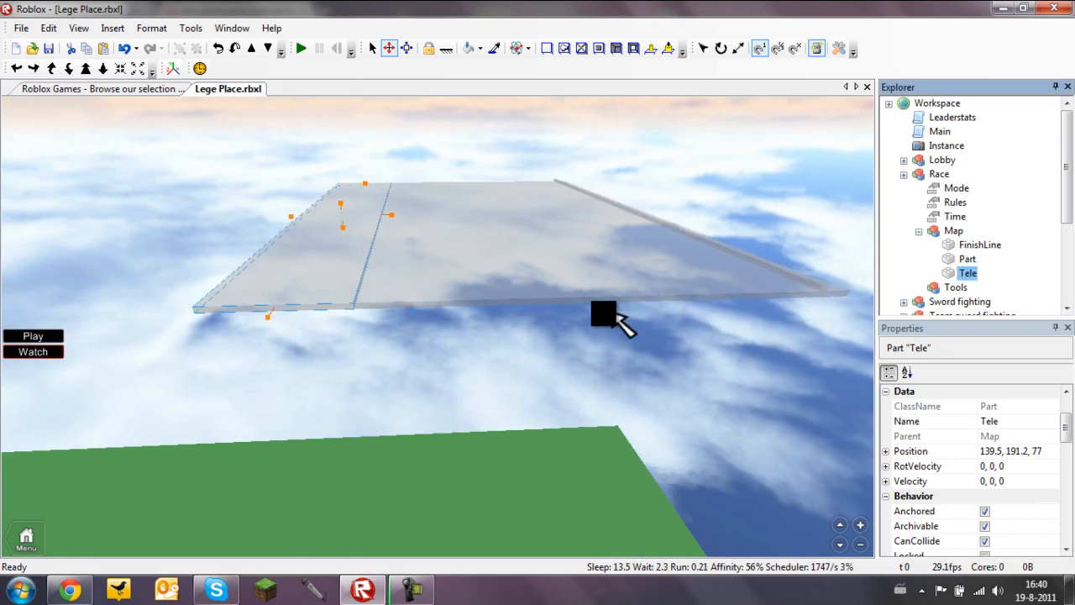
pyautogui.moveTo(615, 318); pyautogui.dragTo(486, 353, button='right')
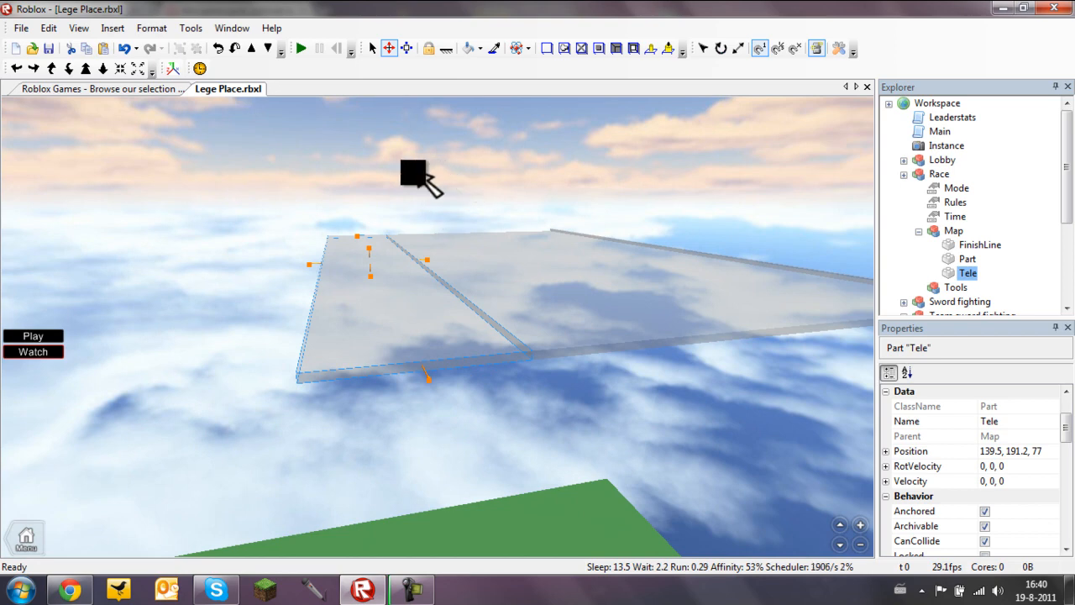
pyautogui.moveTo(454, 259); pyautogui.dragTo(478, 302, button='right')
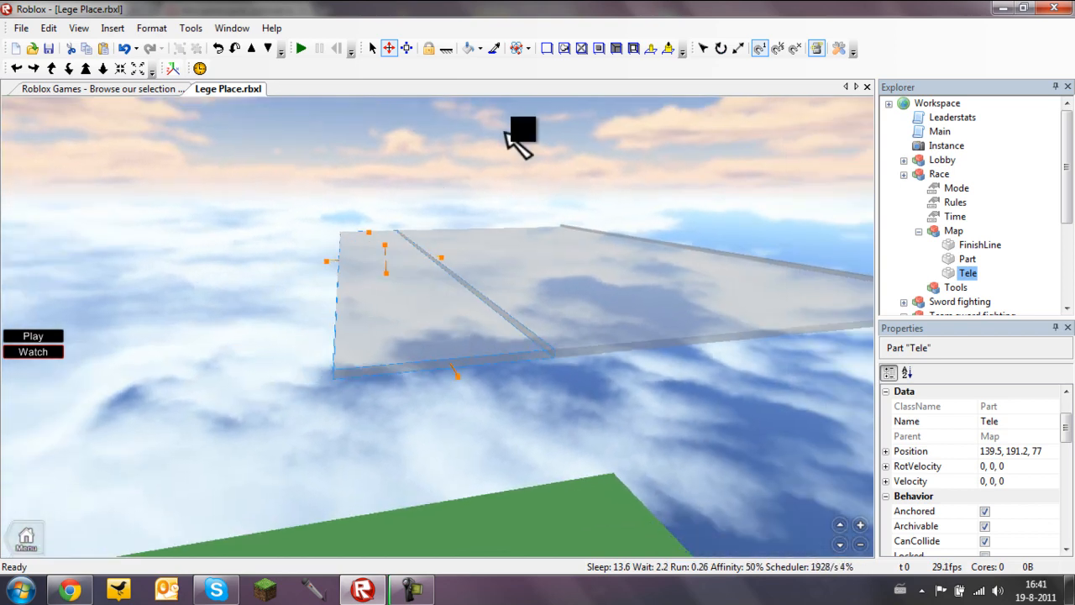
# Step: Shorten the Tele part lengthwise with the Resize tool so it covers only the section of the start strip centred at 90, 191.2, 77
pyautogui.click(407, 48)
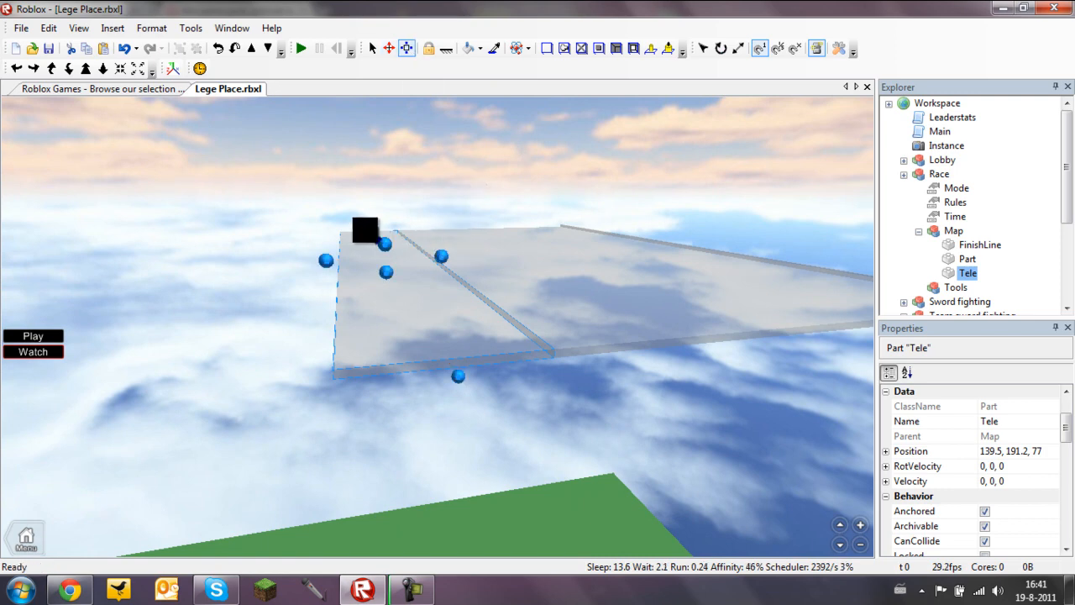
pyautogui.moveTo(364, 230); pyautogui.dragTo(413, 247)
pyautogui.moveTo(403, 246); pyautogui.dragTo(412, 247, button='right')
pyautogui.moveTo(413, 247); pyautogui.dragTo(389, 241)
pyautogui.moveTo(413, 247); pyautogui.dragTo(336, 220, button='right')
pyautogui.moveTo(389, 240); pyautogui.dragTo(336, 219)
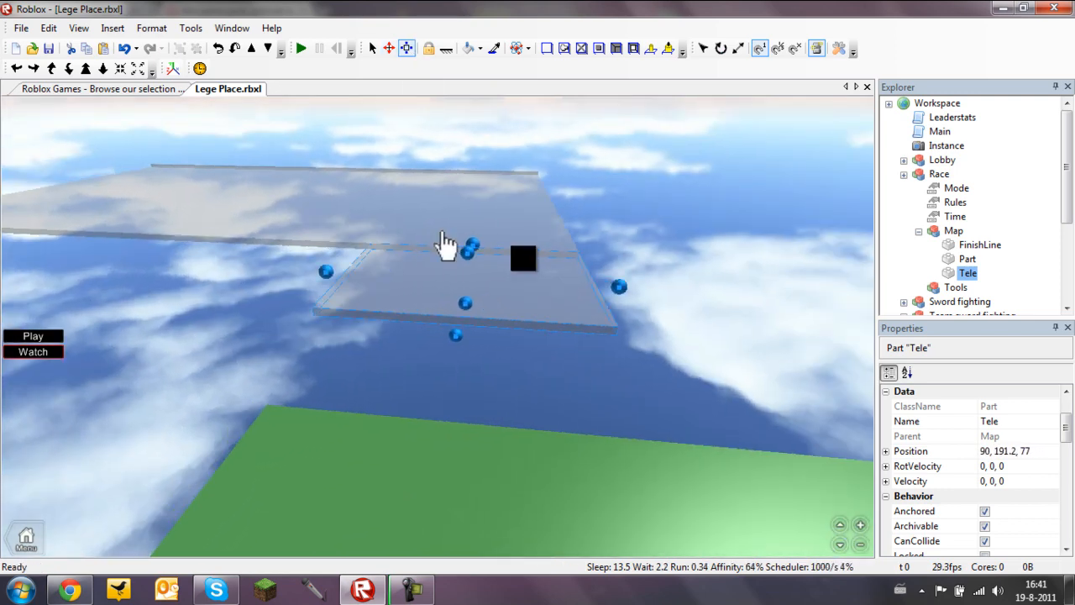
# Step: Set the Tele part's brick colour to CGA brown and its transparency to 0
pyautogui.scroll(3, 1058, 443)
pyautogui.click(1000, 406)
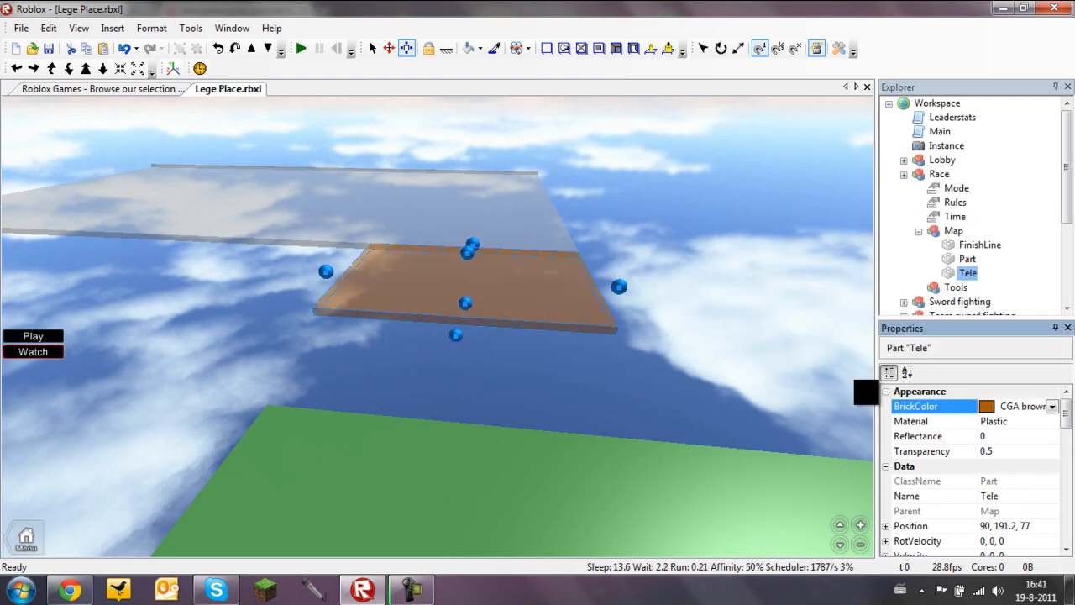
pyautogui.click(892, 396)
pyautogui.click(923, 452)
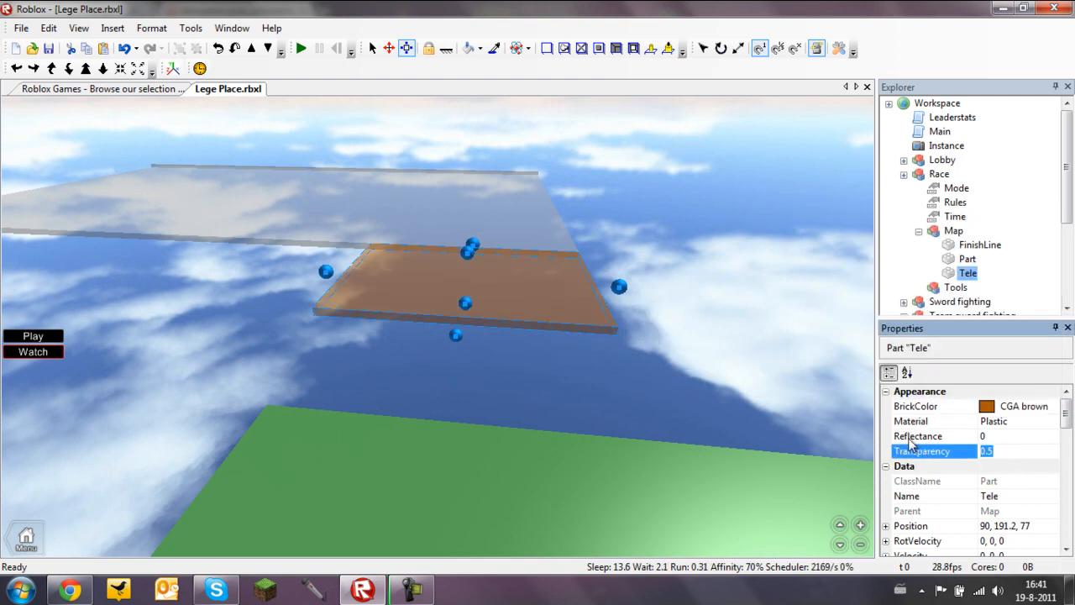
pyautogui.press('Return')
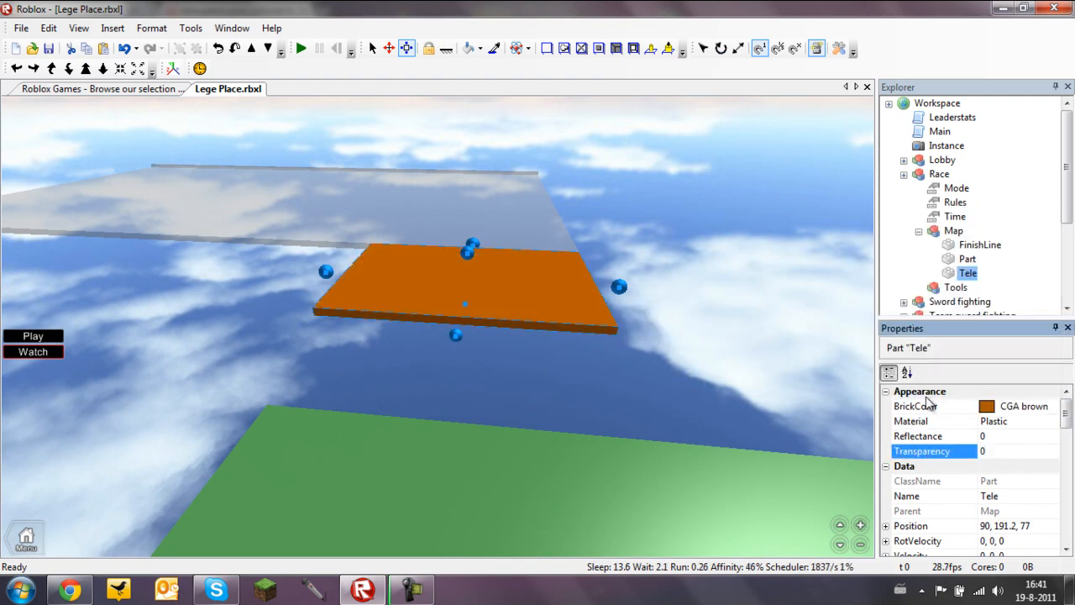
# Step: Delete the large Part slab from the Race map and check the remaining Tele platform from several sides
pyautogui.click(966, 260)
pyautogui.press('Delete')
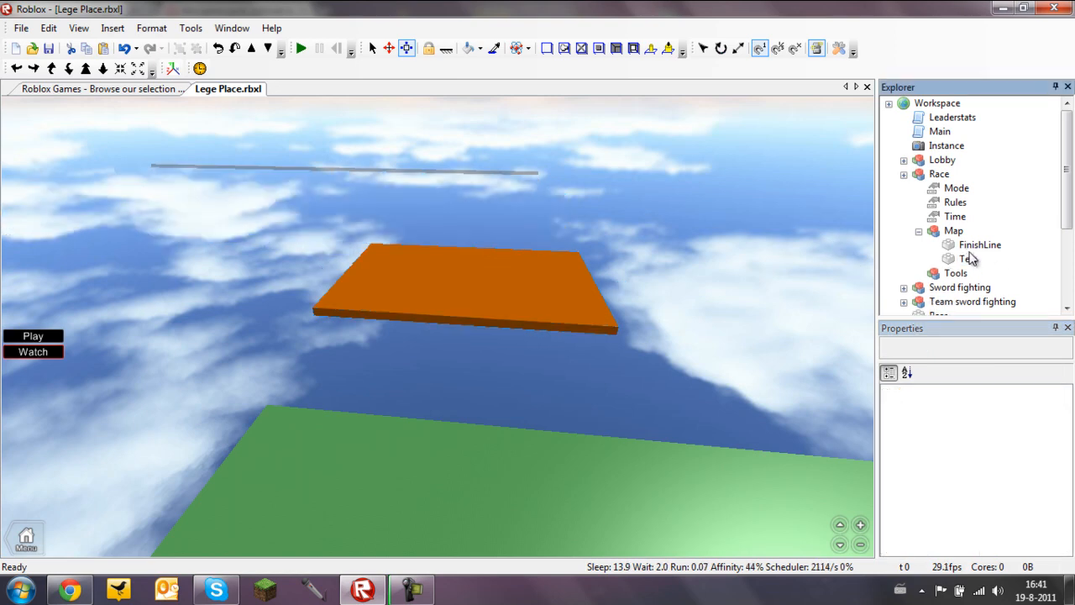
pyautogui.click(606, 302)
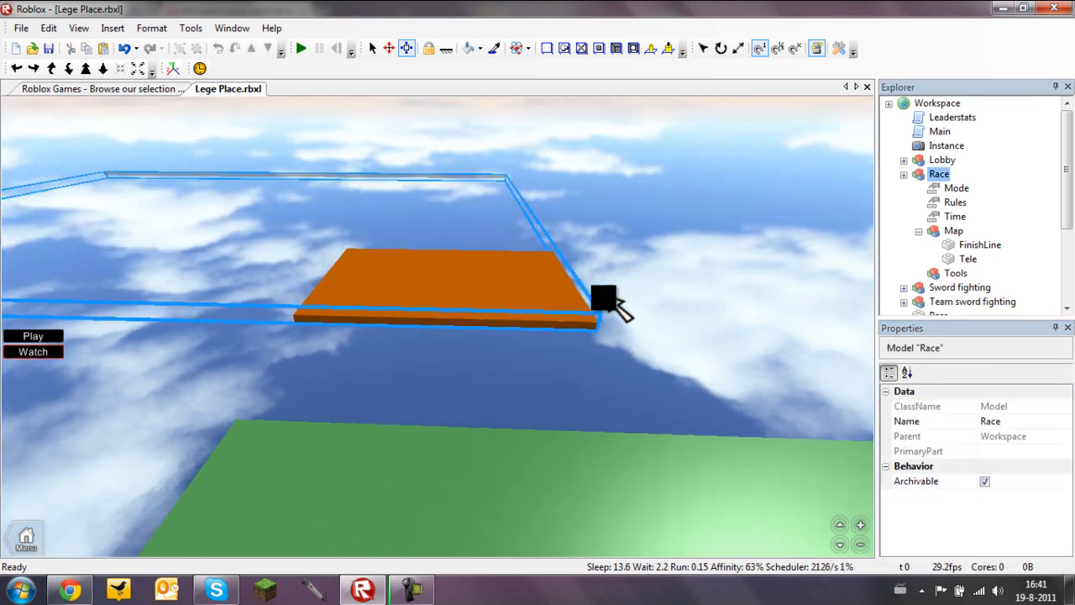
pyautogui.click(968, 258)
pyautogui.moveTo(659, 279); pyautogui.dragTo(528, 292)
pyautogui.click(543, 344)
pyautogui.moveTo(542, 344); pyautogui.dragTo(443, 324, button='right')
pyautogui.moveTo(472, 368); pyautogui.dragTo(451, 369, button='right')
pyautogui.moveTo(675, 298); pyautogui.dragTo(667, 293, button='right')
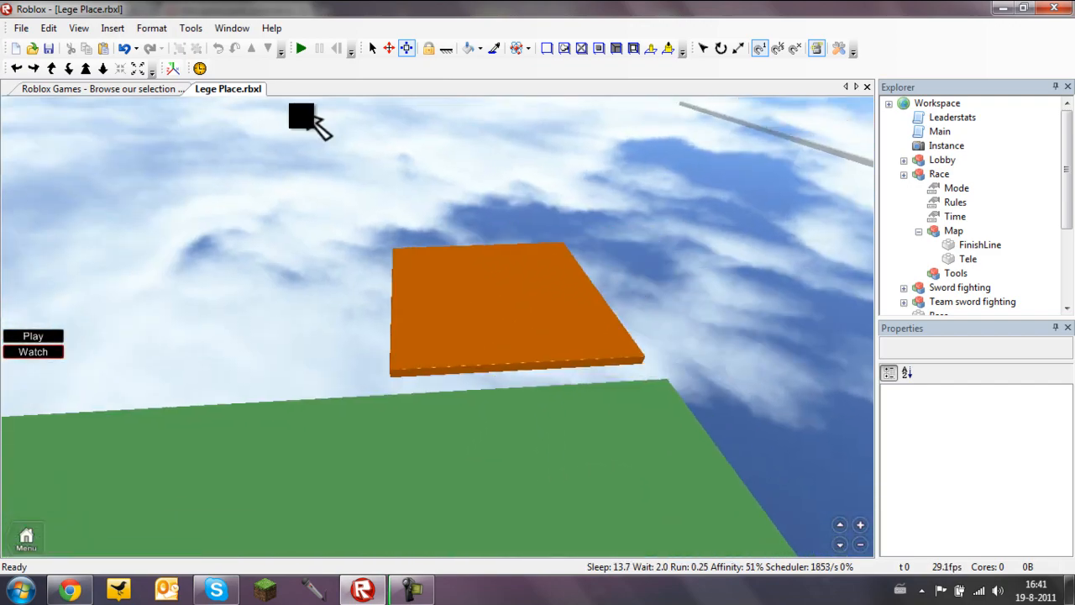
# Step: Insert a new Part object into the Workspace
pyautogui.moveTo(342, 179); pyautogui.dragTo(344, 178, button='right')
pyautogui.click(112, 27)
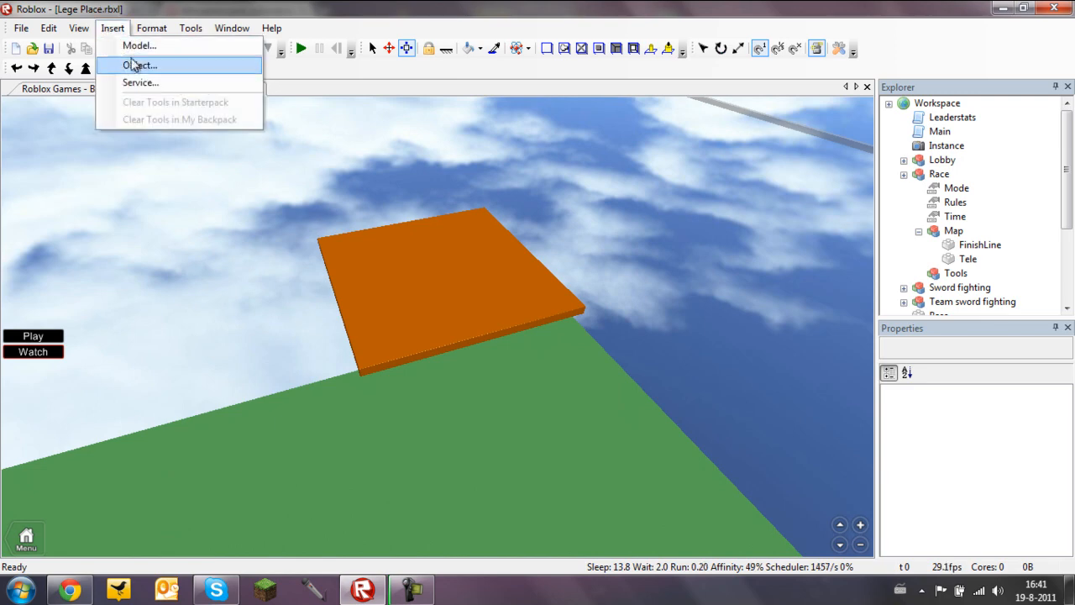
pyautogui.click(141, 65)
pyautogui.doubleClick(603, 356)
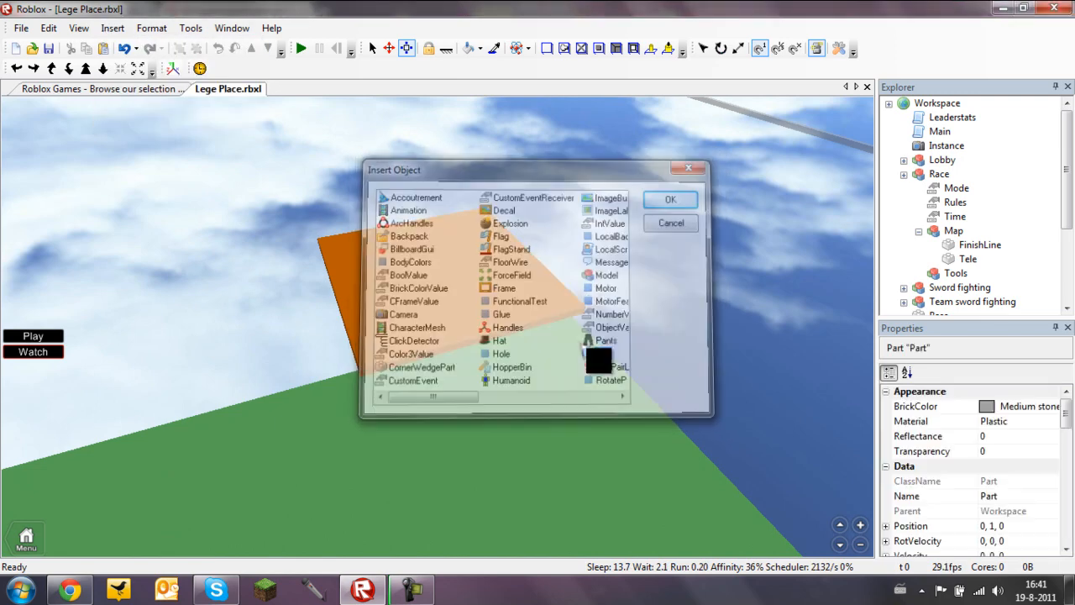
# Step: Move the new Part up from the Base to the near edge of the brown Tele platform
pyautogui.moveTo(499, 300); pyautogui.dragTo(504, 300, button='right')
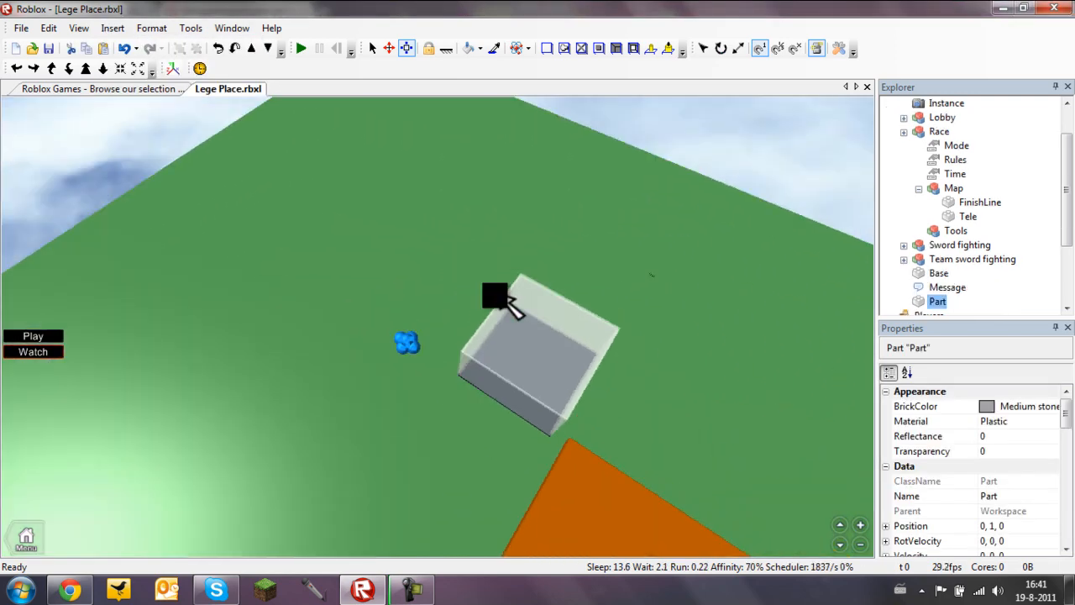
pyautogui.click(422, 357)
pyautogui.moveTo(483, 385); pyautogui.dragTo(488, 387)
pyautogui.moveTo(484, 386); pyautogui.dragTo(487, 386, button='right')
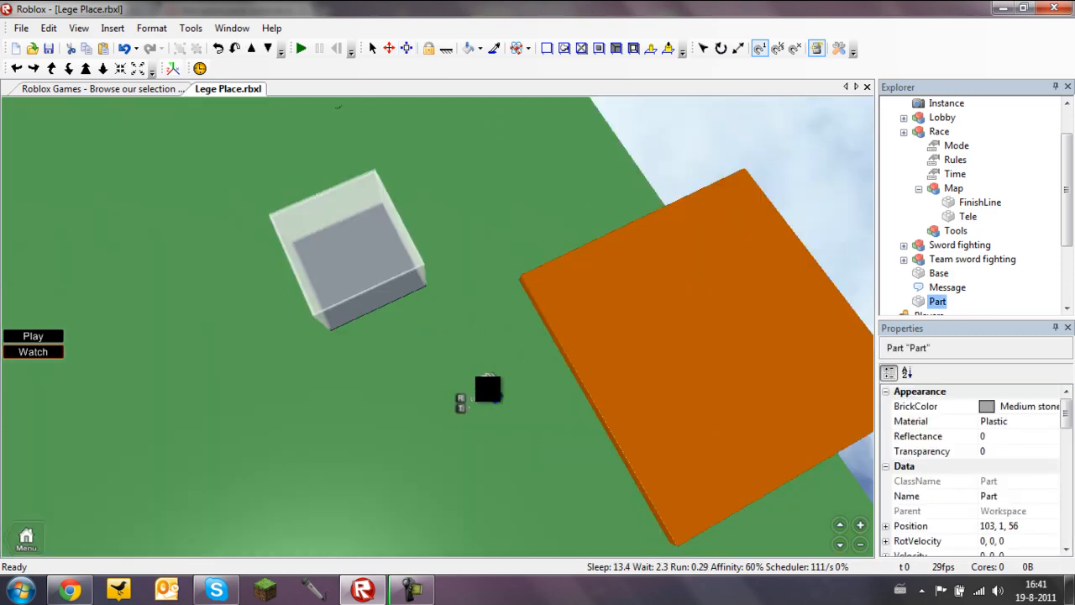
pyautogui.moveTo(487, 386); pyautogui.dragTo(482, 386)
pyautogui.moveTo(488, 386); pyautogui.dragTo(482, 387, button='right')
pyautogui.moveTo(482, 387); pyautogui.dragTo(481, 387)
pyautogui.moveTo(482, 387); pyautogui.dragTo(481, 386, button='right')
pyautogui.moveTo(458, 284); pyautogui.dragTo(436, 296)
pyautogui.moveTo(435, 296); pyautogui.dragTo(439, 274, button='right')
# Step: Resize the Part into an anchored plank spanning the Tele platform's width, centred at 94.5, 191.3, 91.5
pyautogui.moveTo(481, 302); pyautogui.dragTo(657, 302)
pyautogui.moveTo(1070, 419); pyautogui.dragTo(1070, 437)
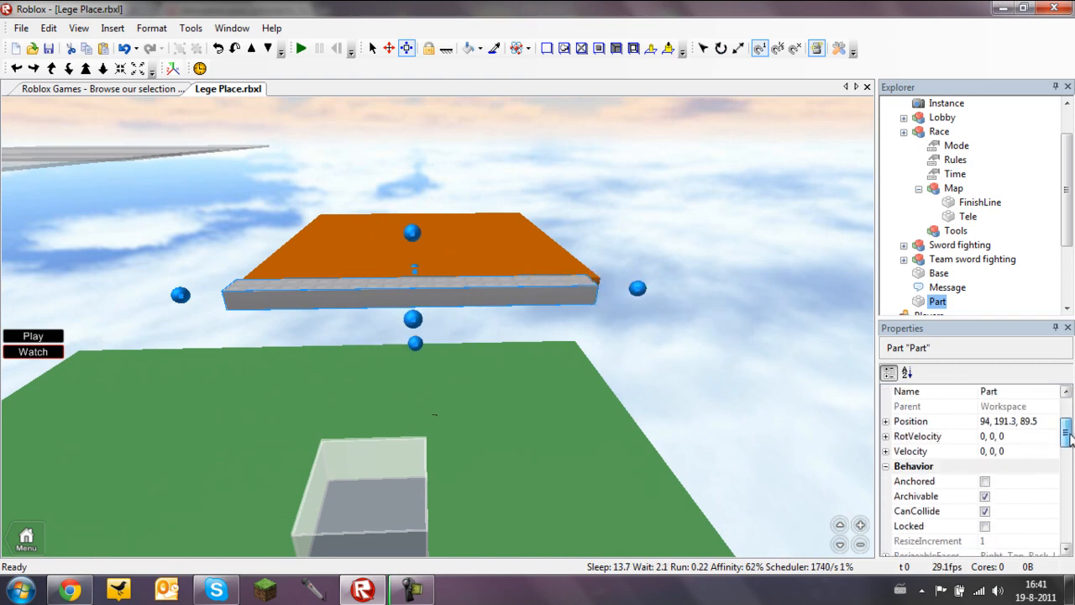
pyautogui.click(986, 481)
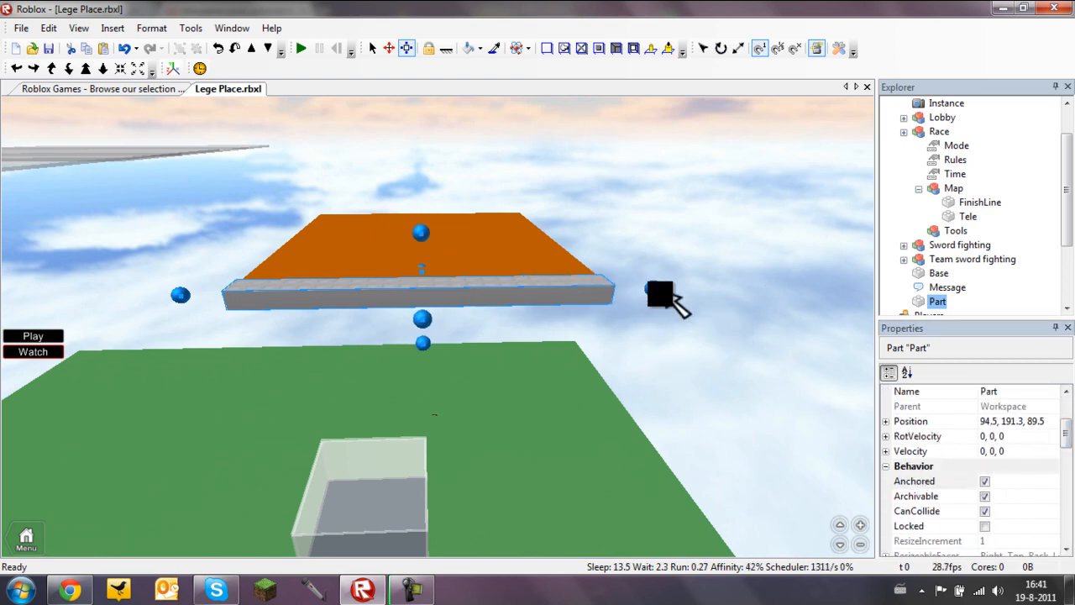
pyautogui.moveTo(679, 305); pyautogui.dragTo(508, 336, button='right')
pyautogui.moveTo(471, 238); pyautogui.dragTo(515, 227)
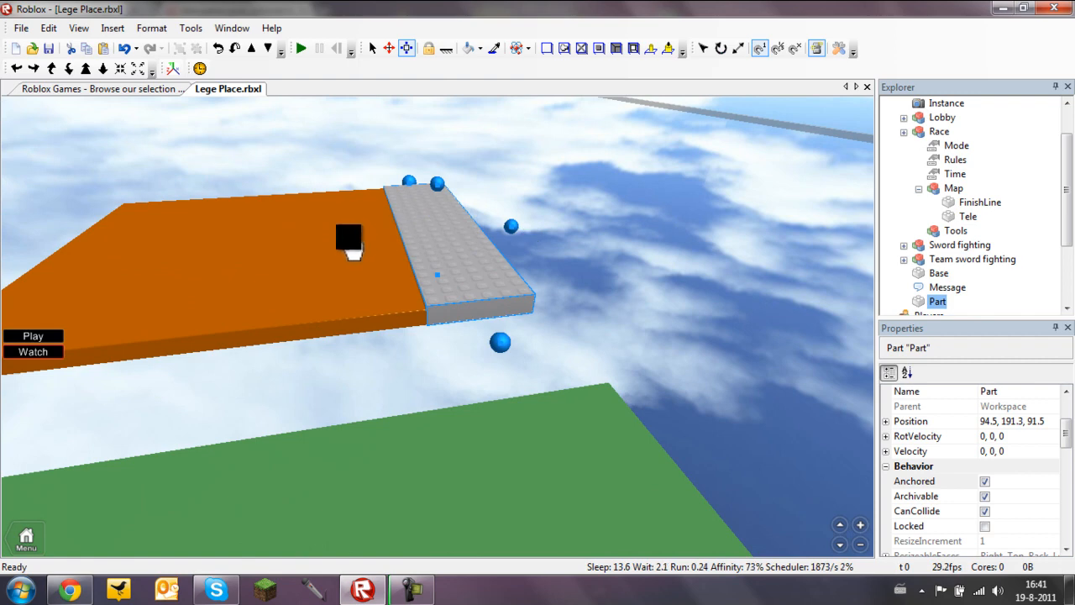
# Step: Move the plank away from the Tele platform to 94.5, 191.3, 97.5, leaving a gap between them
pyautogui.moveTo(348, 239); pyautogui.dragTo(422, 237)
pyautogui.moveTo(421, 237); pyautogui.dragTo(462, 239, button='right')
pyautogui.moveTo(473, 238); pyautogui.dragTo(569, 239)
# Step: Duplicate the plank and place the copy as a raised spacer over the gap at 94.5, 192.5, 91.5
pyautogui.hotkey('ctrl', 'v')
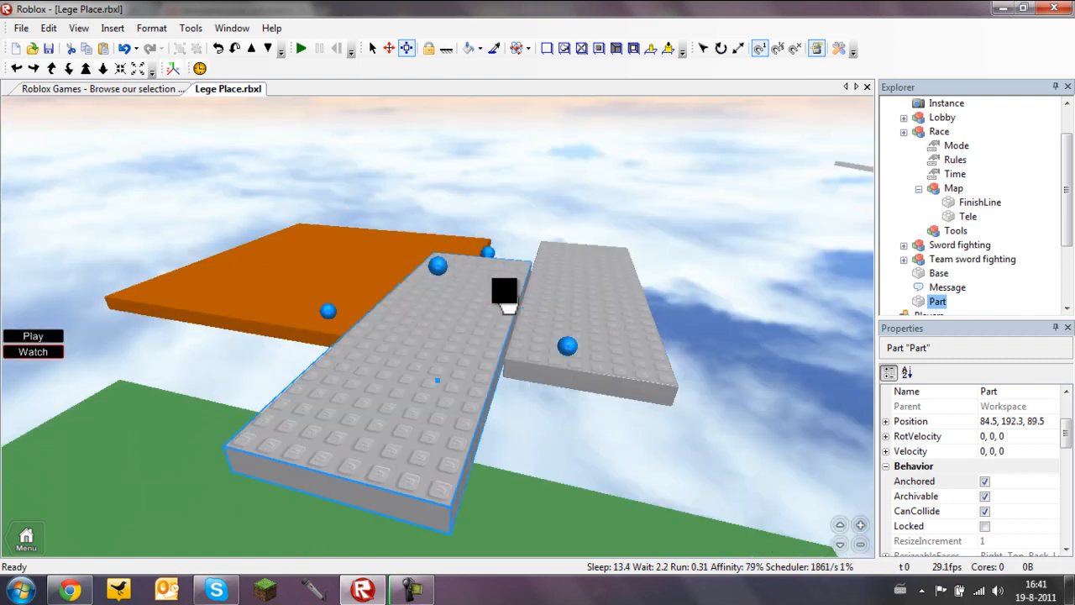
pyautogui.scroll(-3, 504, 291)
pyautogui.moveTo(482, 307); pyautogui.dragTo(433, 359, button='right')
pyautogui.moveTo(432, 360); pyautogui.dragTo(457, 271)
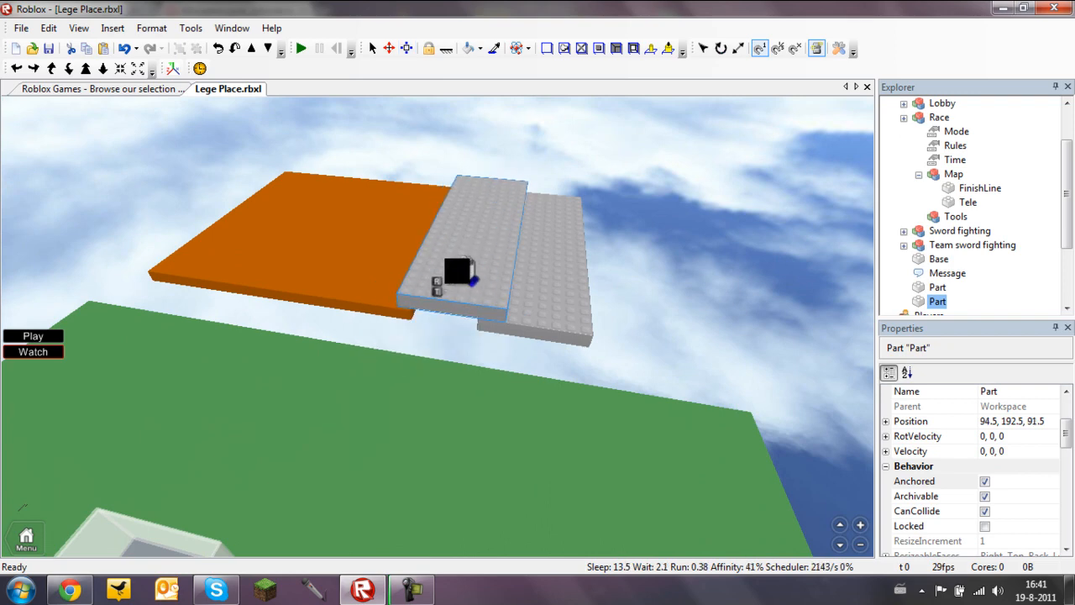
pyautogui.scroll(1, 482, 293)
# Step: Adjust the lower plank lengthwise with the Resize tool until it is centred at 94.5, 191.3, 98
pyautogui.moveTo(483, 293); pyautogui.dragTo(529, 252, button='right')
pyautogui.click(536, 296)
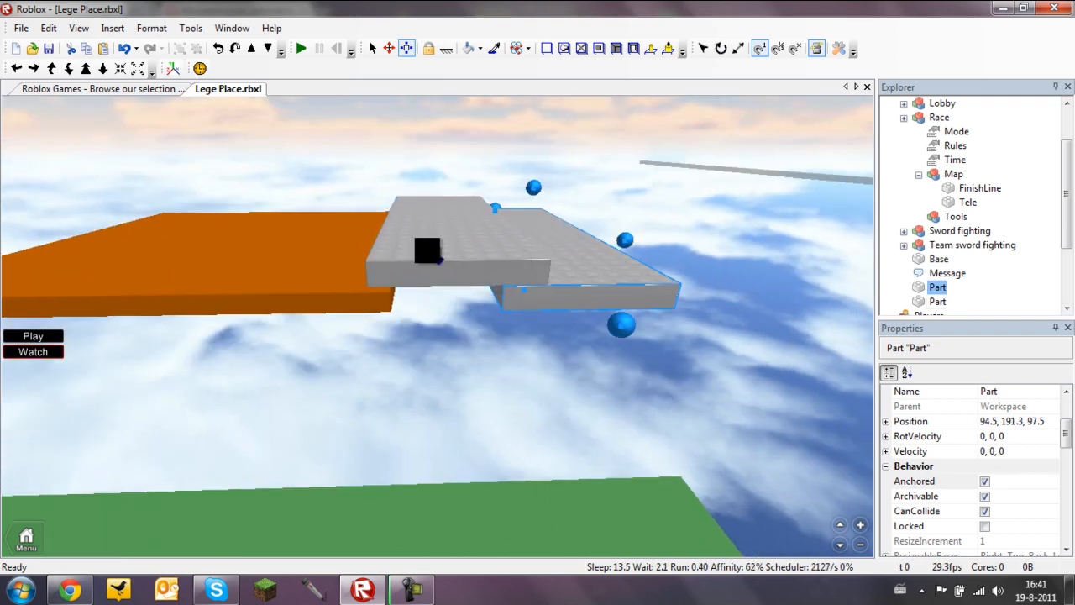
pyautogui.moveTo(456, 263); pyautogui.dragTo(453, 267, button='right')
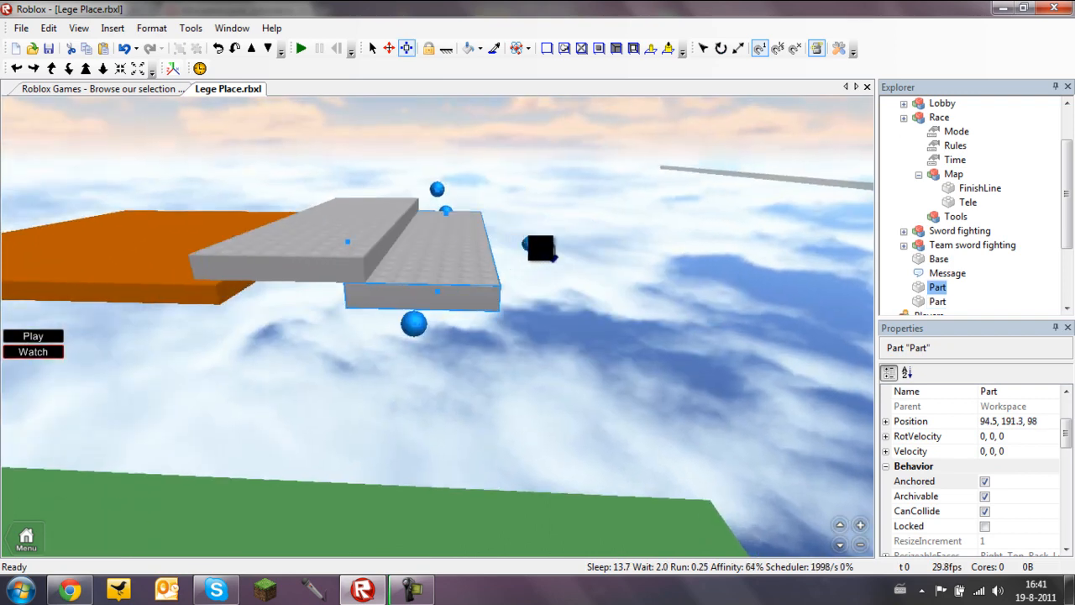
pyautogui.moveTo(542, 249); pyautogui.dragTo(506, 262, button='right')
# Step: Duplicate the lower plank and the raised spacer plank together as a pair
pyautogui.keyDown('ctrl'); pyautogui.click(415, 225); pyautogui.keyUp('ctrl')
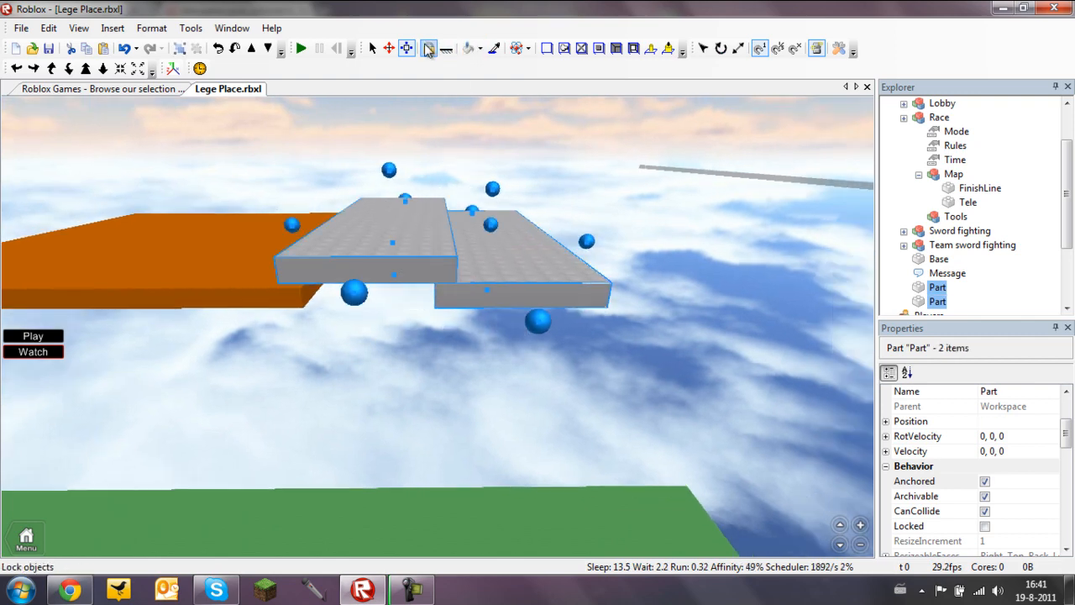
pyautogui.click(392, 51)
pyautogui.scroll(-2, 430, 195)
pyautogui.hotkey('ctrl', 'v')
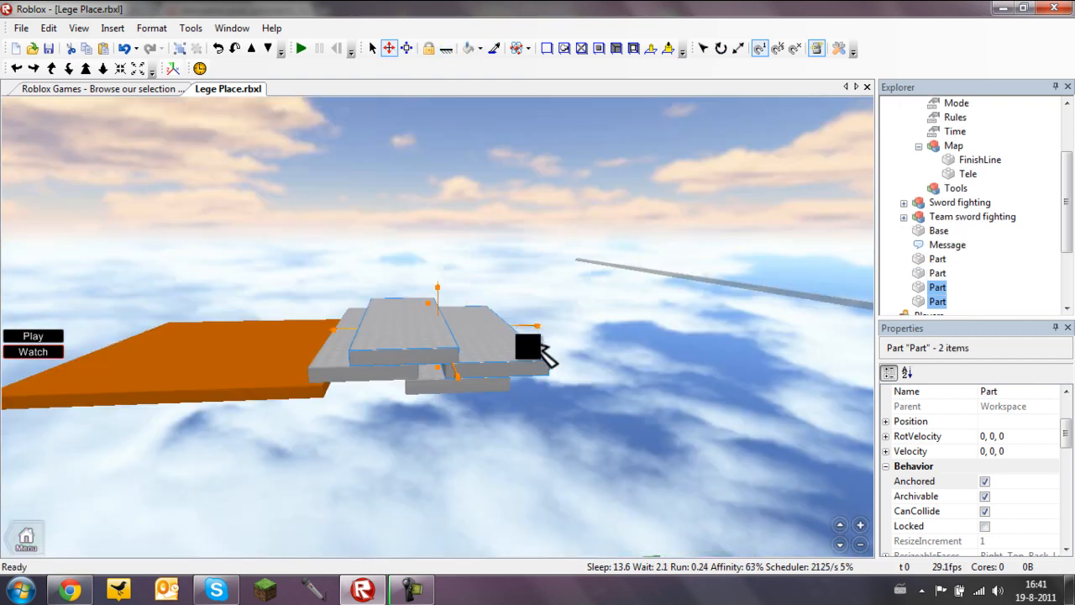
pyautogui.click(542, 320)
pyautogui.moveTo(540, 320); pyautogui.dragTo(494, 332, button='right')
pyautogui.click(432, 333)
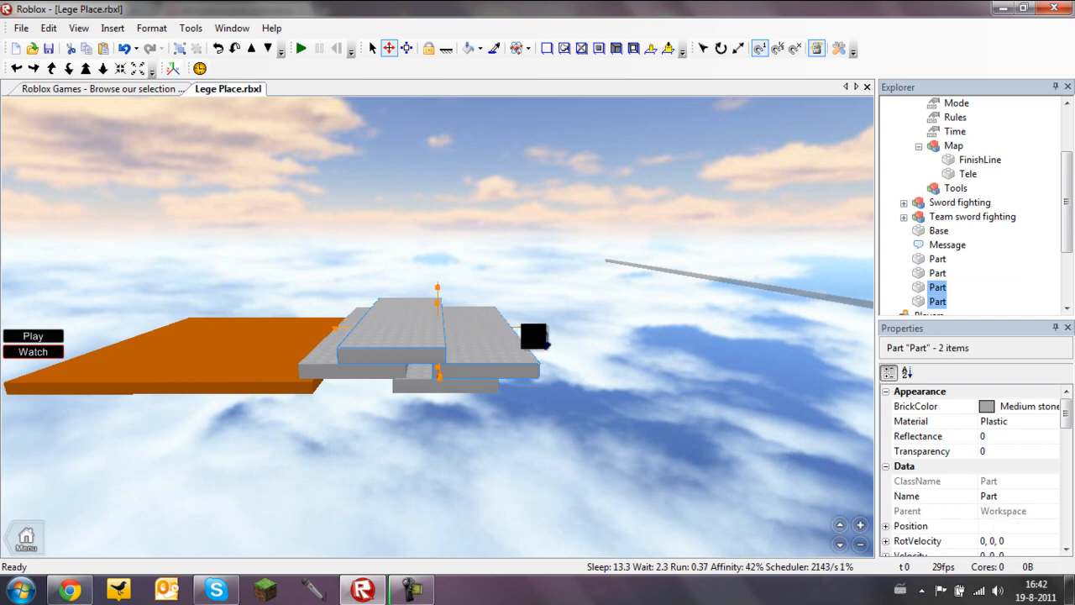
# Step: Slide the copied pair of planks beyond the first pair and lower it to the same height
pyautogui.moveTo(540, 334); pyautogui.dragTo(645, 331)
pyautogui.moveTo(563, 317); pyautogui.dragTo(551, 315, button='right')
pyautogui.scroll(1, 544, 316)
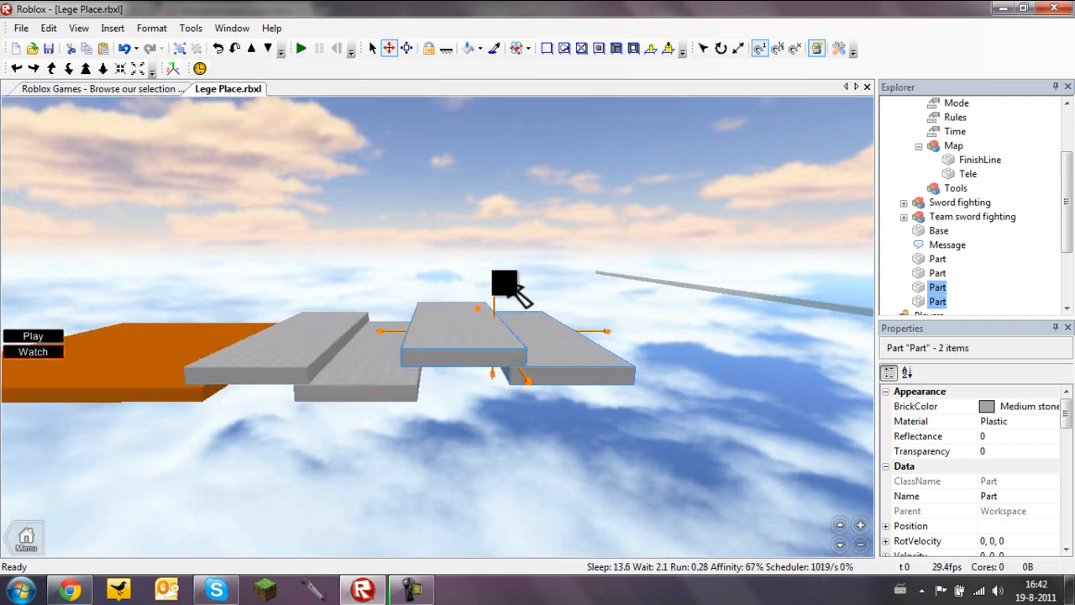
pyautogui.moveTo(496, 287); pyautogui.dragTo(500, 322)
pyautogui.press('d')
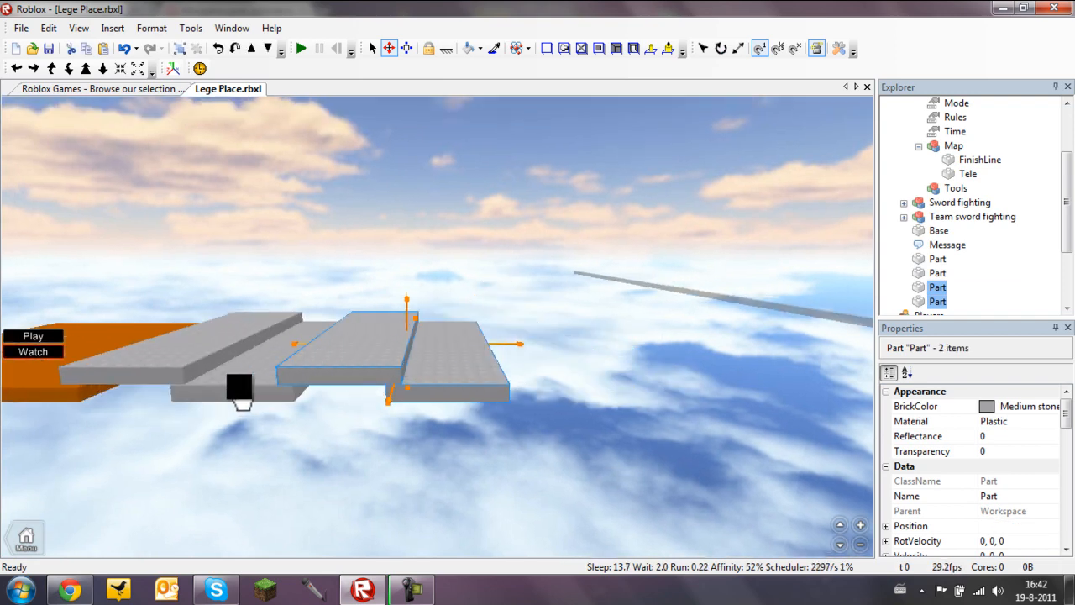
# Step: Duplicate all four planks and place the copies at the end of the row at matching height
pyautogui.hotkey('ctrl', 'v')
pyautogui.moveTo(261, 377); pyautogui.dragTo(267, 376, button='right')
pyautogui.press('d')
pyautogui.moveTo(256, 329); pyautogui.dragTo(371, 364)
pyautogui.moveTo(582, 286); pyautogui.dragTo(554, 329)
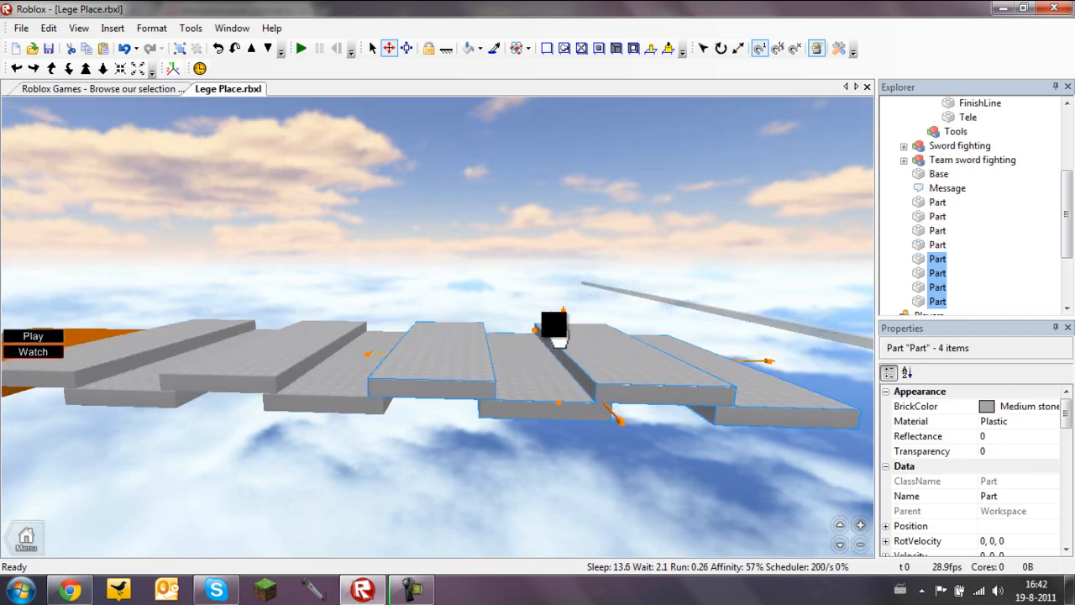
# Step: Delete the raised spacer planks so only the four lower planks with gaps between them remain
pyautogui.moveTo(554, 336); pyautogui.dragTo(497, 349, button='right')
pyautogui.click(498, 350)
pyautogui.click(539, 280)
pyautogui.keyDown('ctrl'); pyautogui.click(408, 272); pyautogui.keyUp('ctrl')
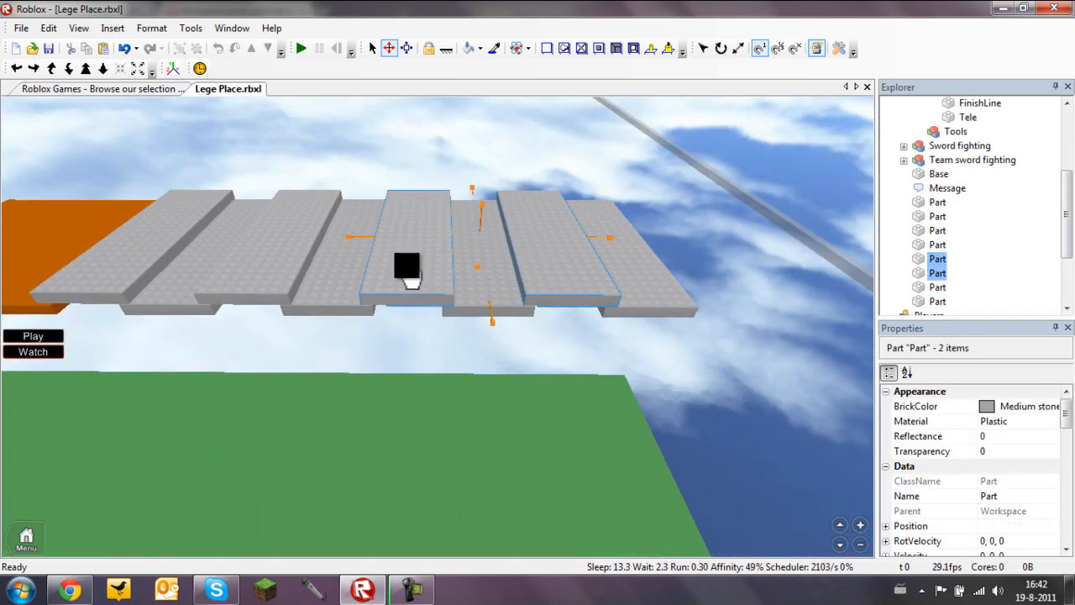
pyautogui.press('Delete')
# Step: Duplicate the last plank and move the copy beyond it to 94.5, 191.3, 151.5, leaving a gap
pyautogui.moveTo(313, 313); pyautogui.dragTo(417, 252, button='right')
pyautogui.click(412, 256)
pyautogui.hotkey('ctrl', 'd')
pyautogui.moveTo(367, 353); pyautogui.dragTo(430, 417)
pyautogui.moveTo(445, 400); pyautogui.dragTo(430, 418, button='right')
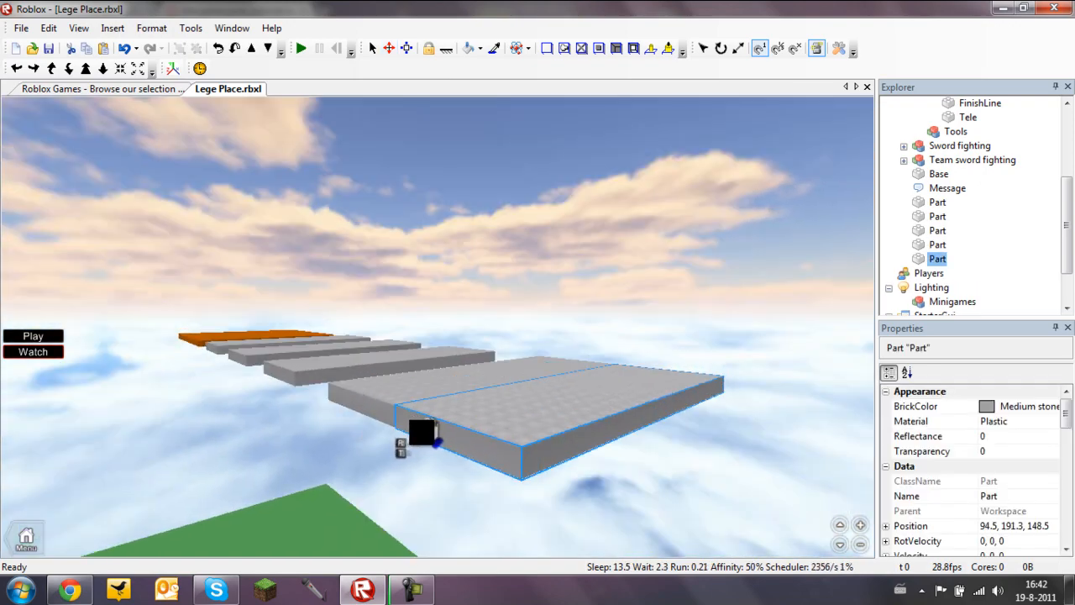
pyautogui.moveTo(423, 432); pyautogui.dragTo(425, 430)
pyautogui.moveTo(425, 430); pyautogui.dragTo(527, 340, button='right')
pyautogui.moveTo(486, 283); pyautogui.dragTo(529, 281)
# Step: Widen the last plank towards the finish line with the Resize tool, centring it at 94.5, 191.3, 154.5
pyautogui.click(406, 51)
pyautogui.moveTo(395, 277); pyautogui.dragTo(454, 277, button='right')
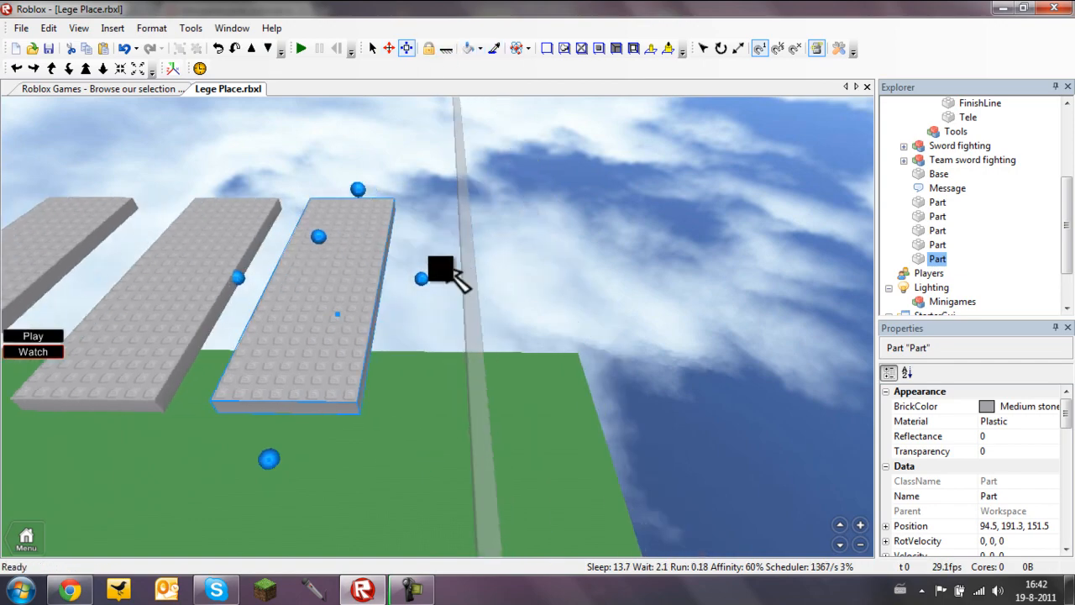
pyautogui.moveTo(420, 286); pyautogui.dragTo(565, 290)
pyautogui.moveTo(496, 327); pyautogui.dragTo(519, 339, button='right')
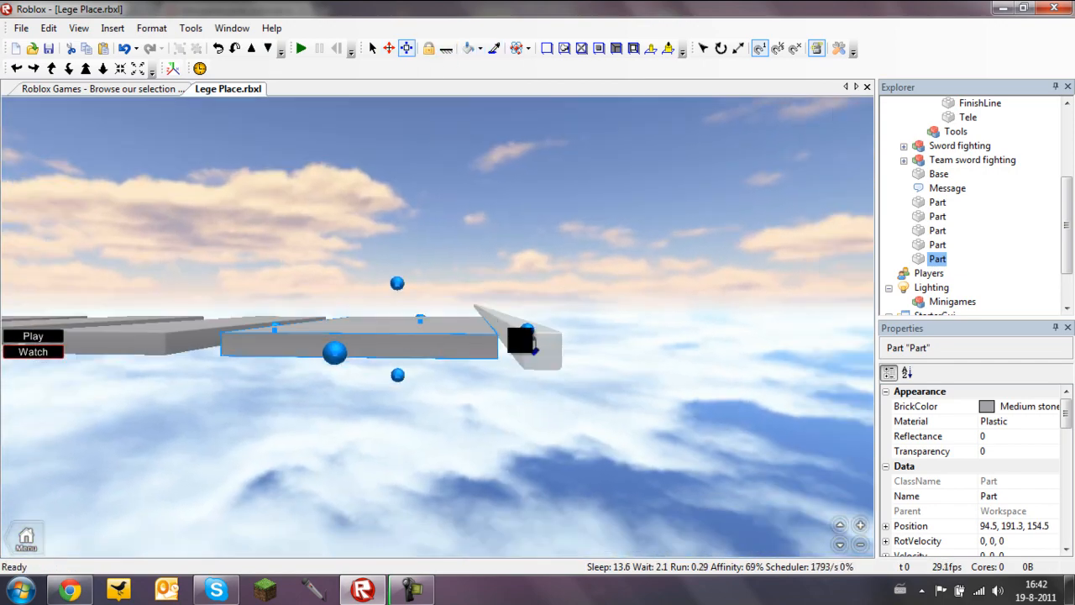
# Step: Shorten the FinishLine part from its near end until it clears the row of planks, centred at 162, 192.2, 162
pyautogui.click(547, 367)
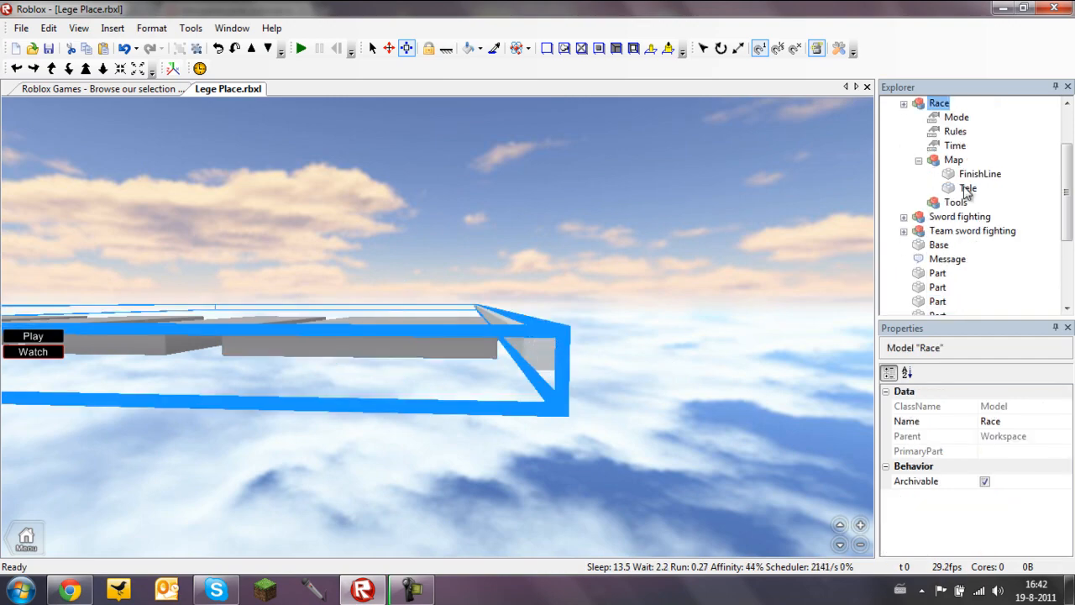
pyautogui.click(966, 175)
pyautogui.moveTo(540, 288); pyautogui.dragTo(504, 253, button='right')
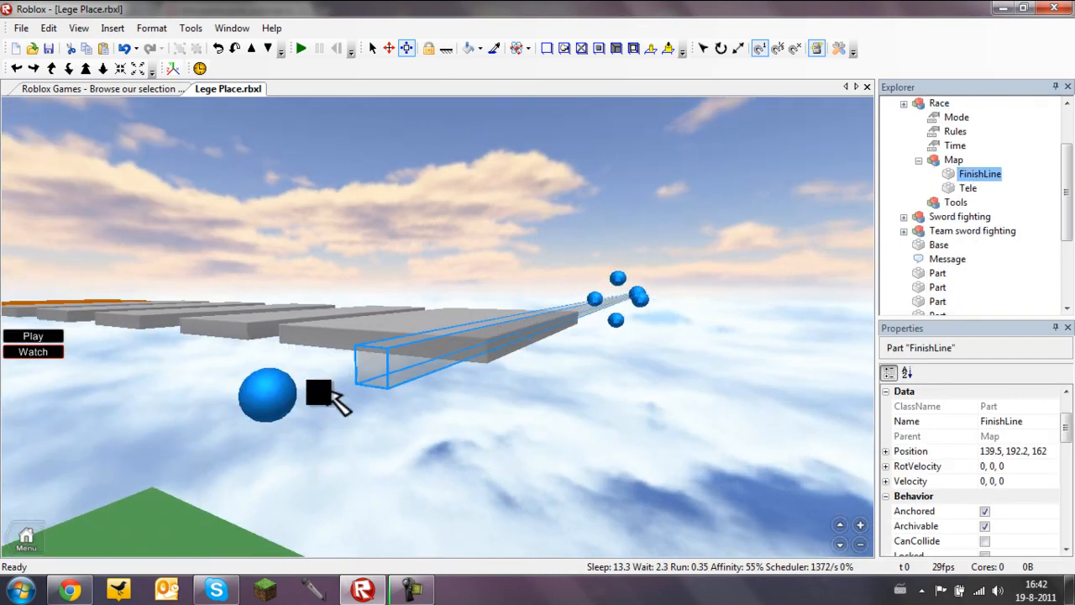
pyautogui.moveTo(286, 398); pyautogui.dragTo(521, 336)
pyautogui.moveTo(521, 336); pyautogui.dragTo(463, 334, button='right')
pyautogui.moveTo(441, 318); pyautogui.dragTo(573, 255)
pyautogui.moveTo(613, 252); pyautogui.dragTo(598, 321, button='right')
pyautogui.click(598, 321)
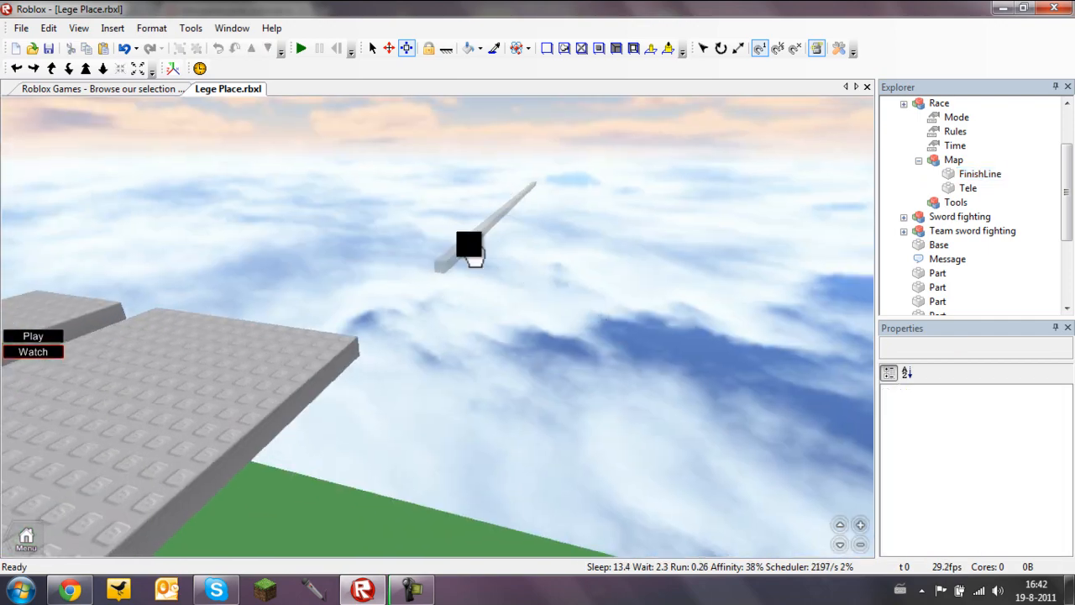
# Step: Extend the last plank into a platform centred at 94.5, 191.3, 159.5 and set its brick colour to CGA brown
pyautogui.moveTo(472, 250); pyautogui.dragTo(619, 320, button='right')
pyautogui.click(459, 260)
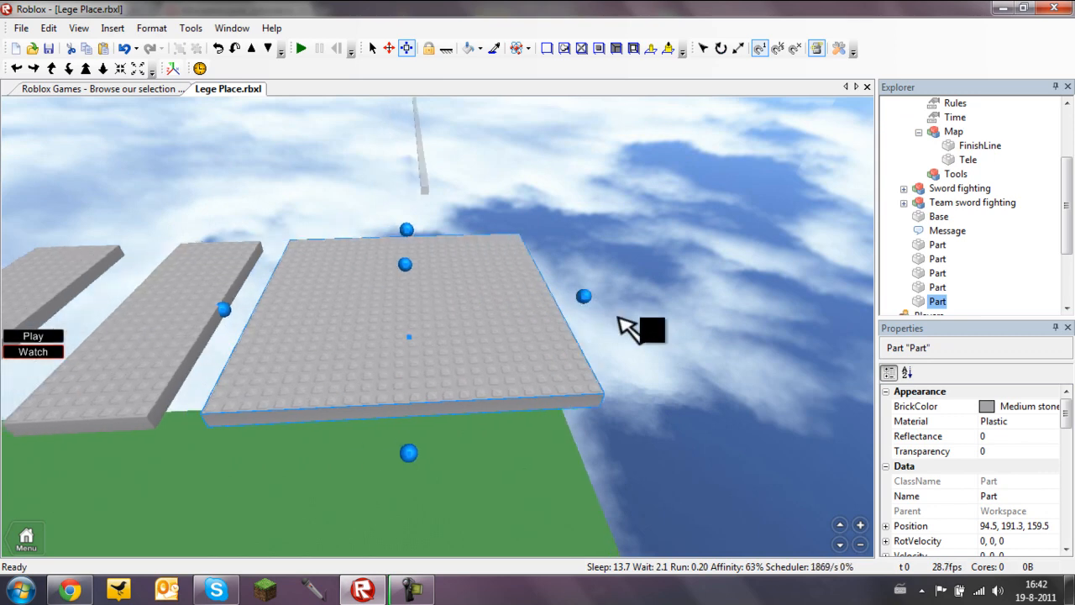
pyautogui.click(997, 406)
pyautogui.click(892, 400)
pyautogui.click(684, 188)
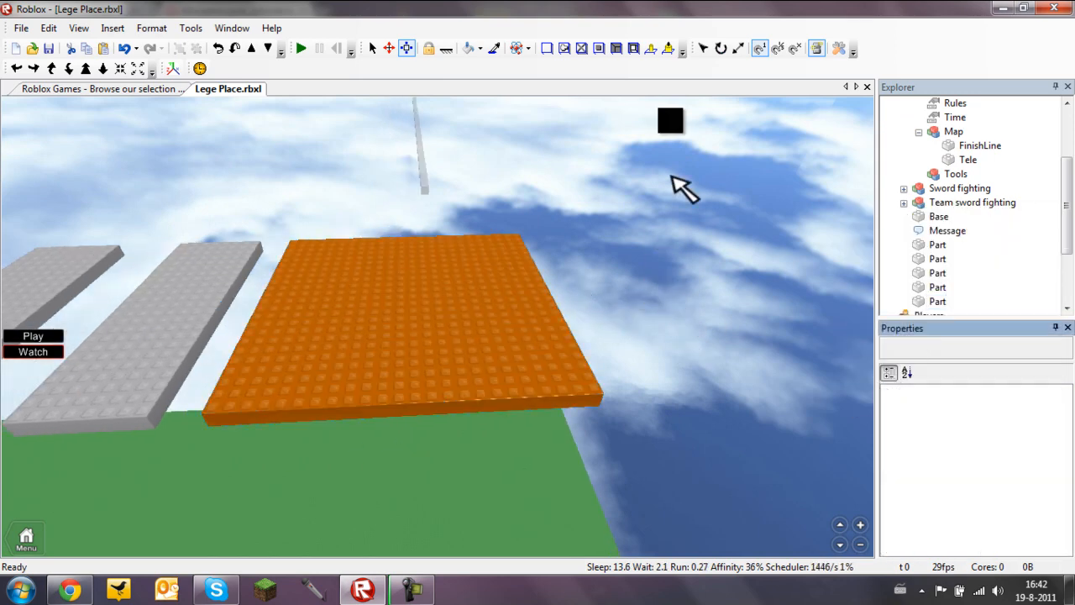
# Step: Smooth the brown end platform's studded top and place a duplicate beside it at 71.5, 191.3, 159.5
pyautogui.moveTo(424, 286)
pyautogui.mouseDown(button='right')
pyautogui.moveTo(411, 295)
pyautogui.moveTo(428, 294)
pyautogui.mouseUp(button='right')
pyautogui.click(406, 49)
pyautogui.click(448, 282)
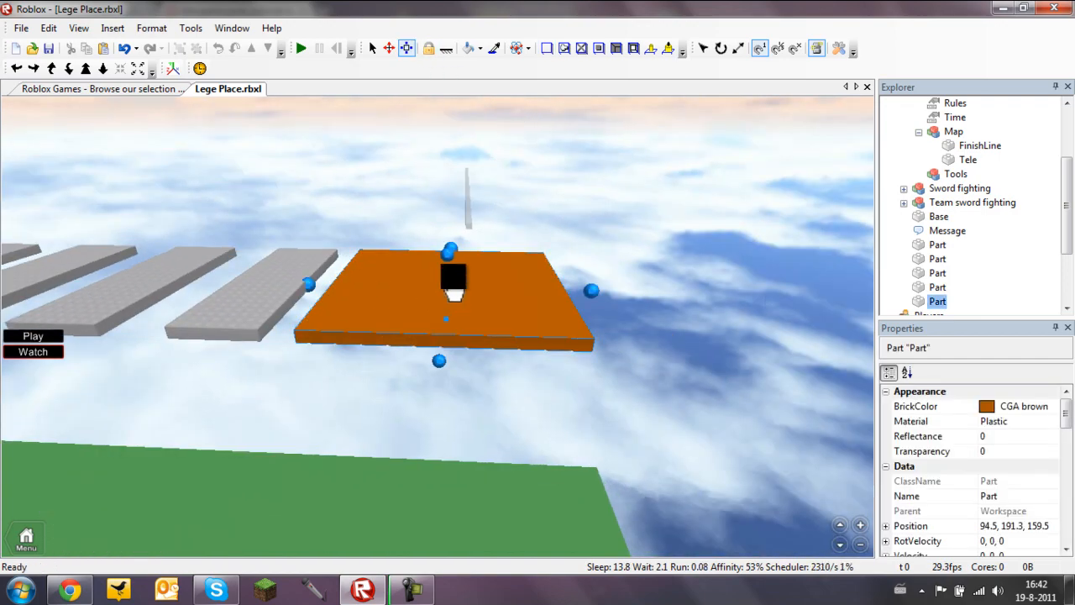
pyautogui.scroll(6, 504, 305)
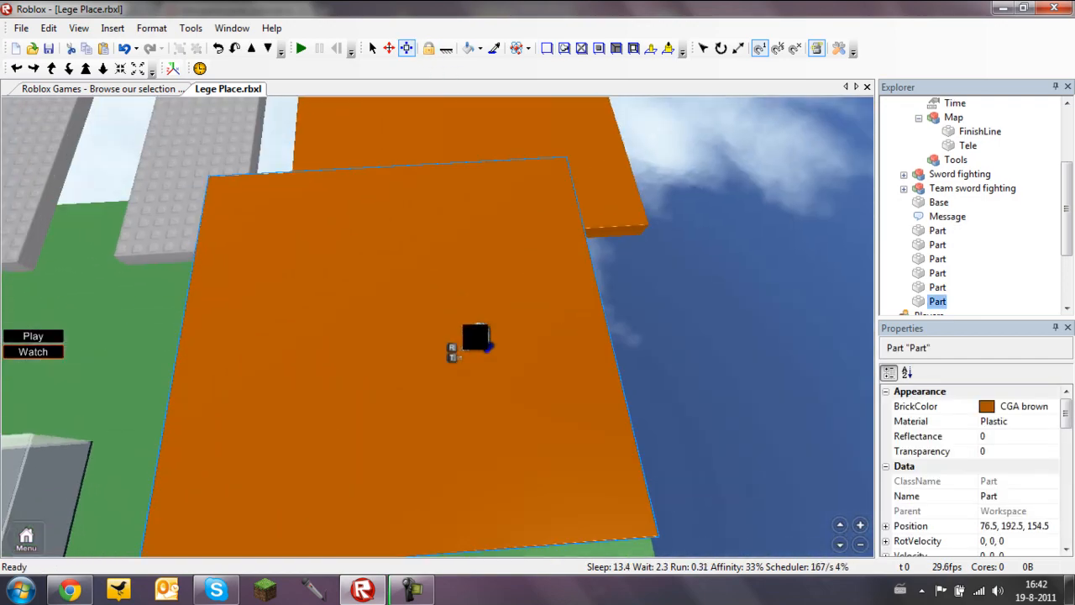
pyautogui.moveTo(476, 337); pyautogui.dragTo(504, 277)
pyautogui.moveTo(504, 277); pyautogui.dragTo(442, 252, button='right')
pyautogui.moveTo(442, 252); pyautogui.dragTo(449, 322)
pyautogui.scroll(-4, 449, 321)
pyautogui.moveTo(449, 321); pyautogui.dragTo(457, 311, button='right')
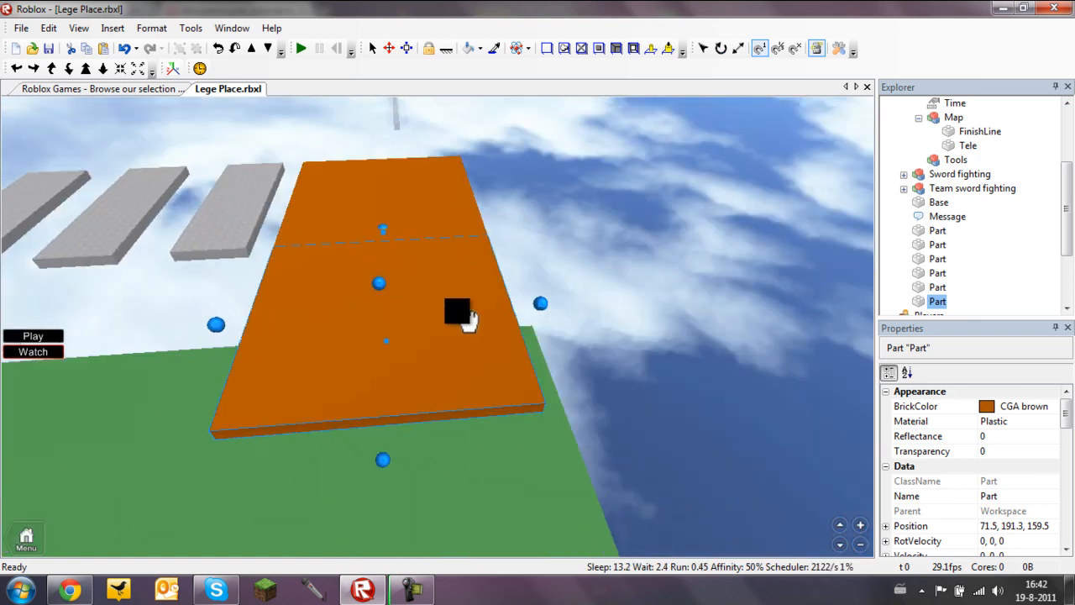
# Step: Narrow the duplicate platform into a thin beam centred on the end platform's side and lengthen it outward
pyautogui.click(476, 309)
pyautogui.moveTo(537, 308); pyautogui.dragTo(451, 309)
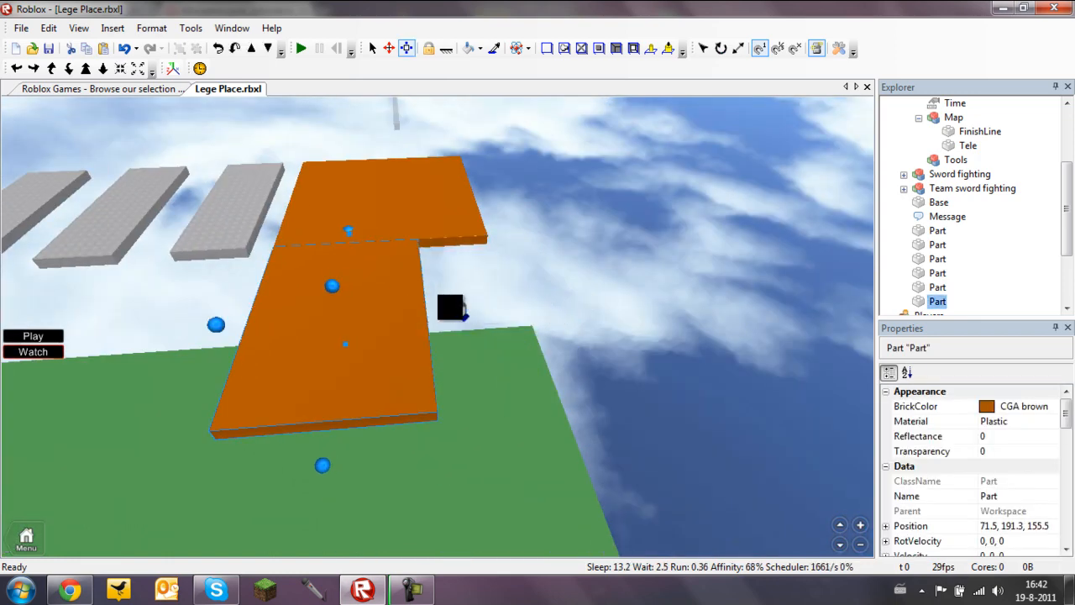
pyautogui.moveTo(214, 334); pyautogui.dragTo(351, 319)
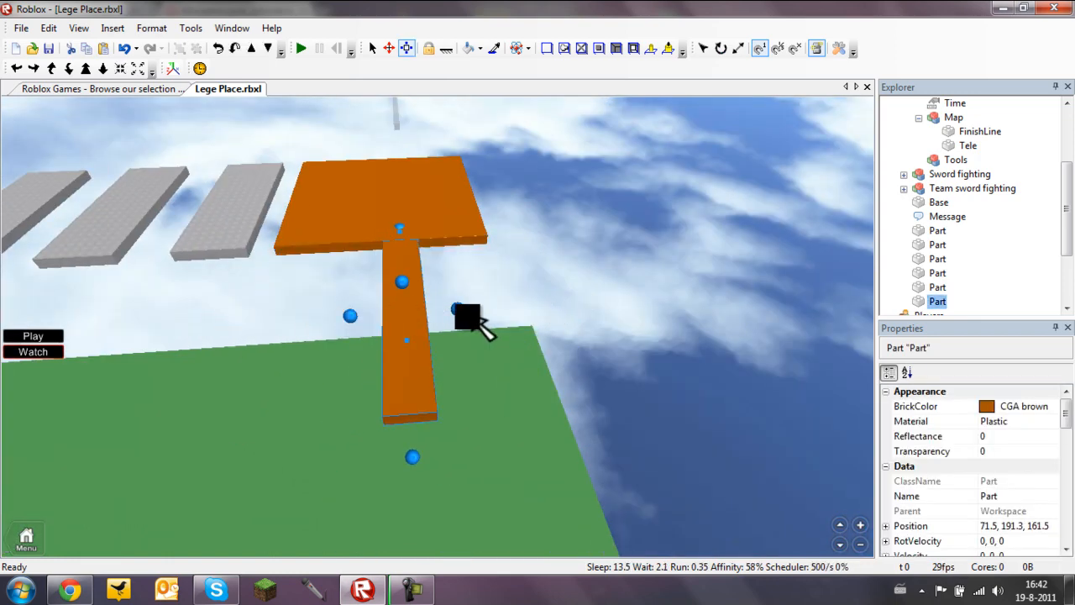
pyautogui.moveTo(423, 319); pyautogui.dragTo(425, 319, button='right')
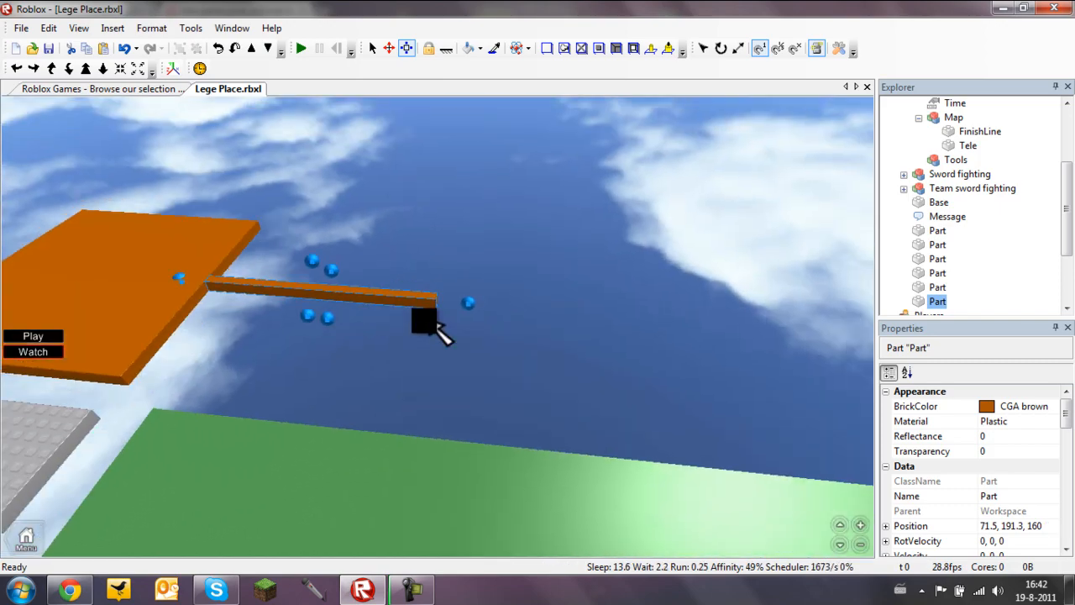
pyautogui.moveTo(444, 310); pyautogui.dragTo(542, 319)
# Step: Duplicate the brown end platform and place the copy at the beam's far end, at 13.5, 191.3, 159.5
pyautogui.moveTo(356, 235); pyautogui.dragTo(315, 220, button='right')
pyautogui.hotkey('ctrl', 'd')
pyautogui.moveTo(404, 328); pyautogui.dragTo(320, 289)
pyautogui.moveTo(320, 290); pyautogui.dragTo(336, 302, button='right')
pyautogui.moveTo(336, 302); pyautogui.dragTo(360, 295)
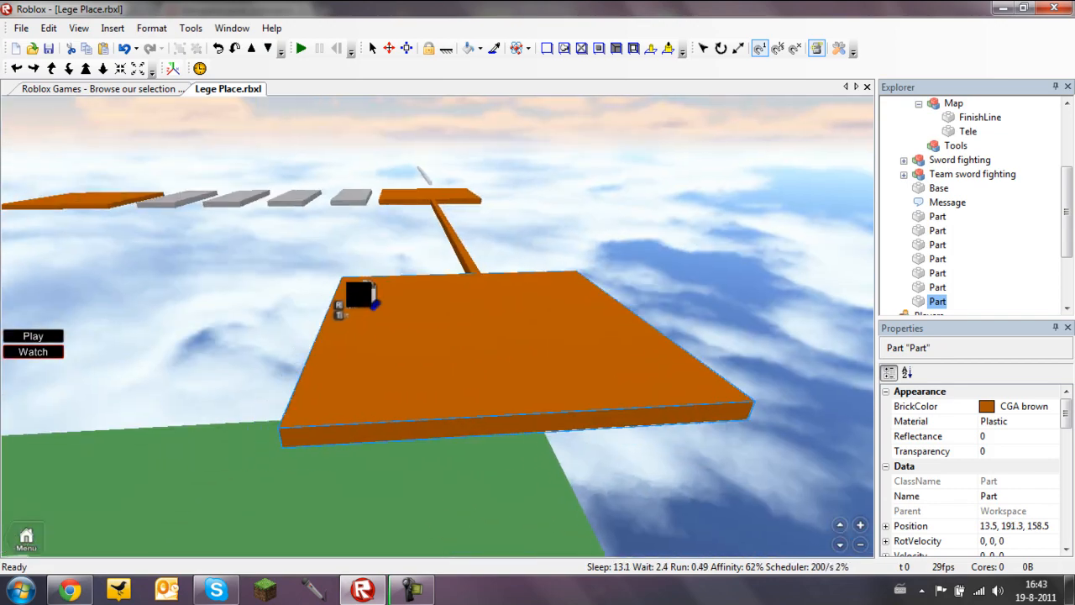
pyautogui.moveTo(360, 296); pyautogui.dragTo(410, 294, button='right')
pyautogui.scroll(2, 410, 293)
pyautogui.moveTo(410, 293)
pyautogui.mouseDown()
pyautogui.moveTo(413, 304)
pyautogui.moveTo(414, 288)
pyautogui.mouseUp()
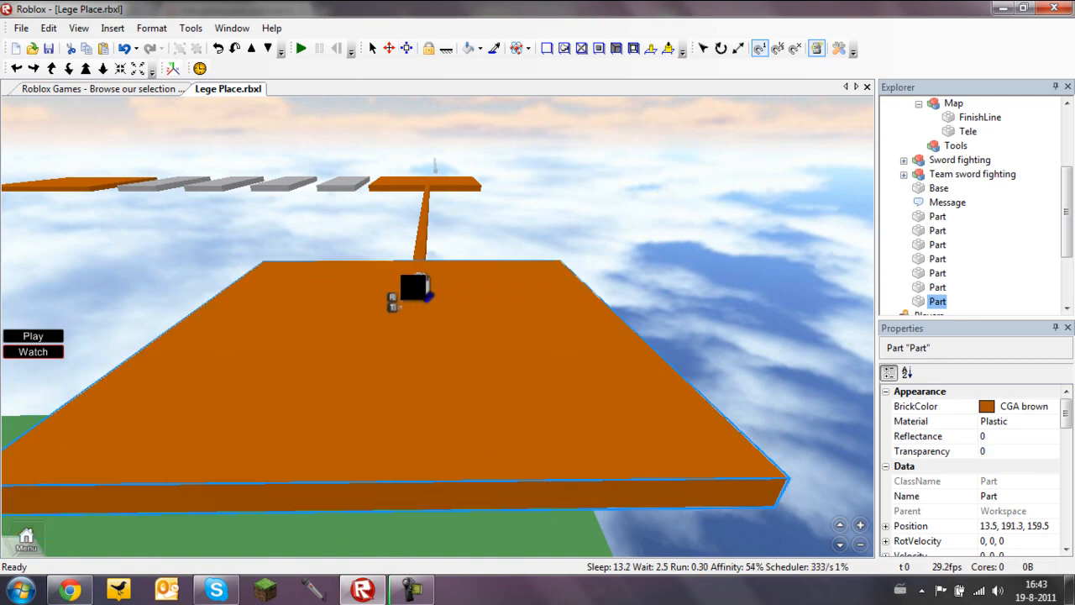
pyautogui.scroll(-4, 413, 288)
pyautogui.moveTo(413, 288); pyautogui.dragTo(522, 320, button='right')
pyautogui.click(276, 190)
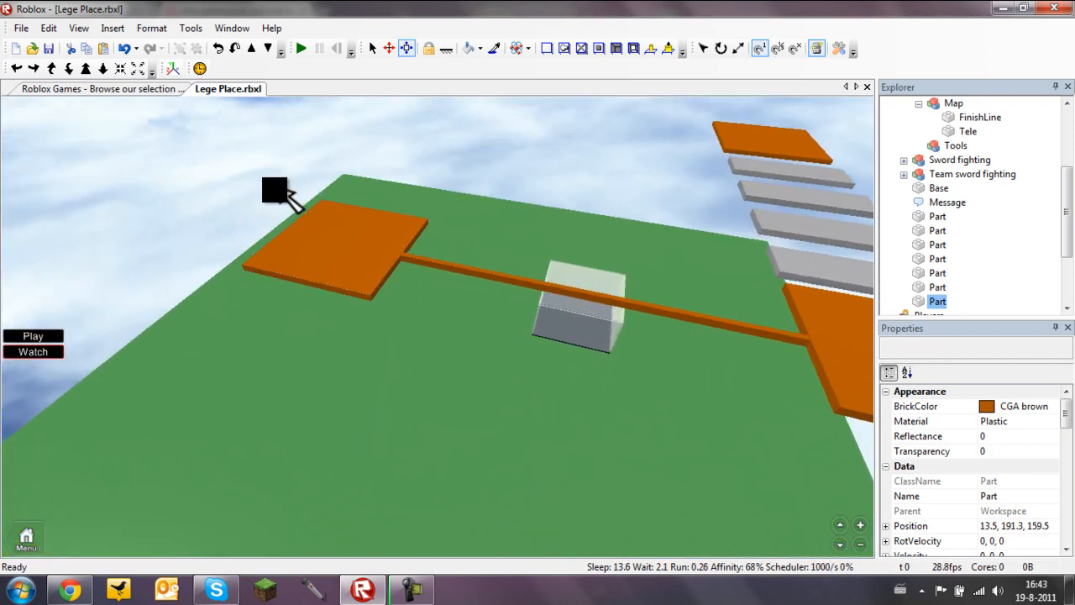
# Step: Select the FinishLine in the Race map, raise it and move it over the brown platform at the beam's far end, to -17, 195.8, 162
pyautogui.moveTo(276, 190); pyautogui.dragTo(305, 237, button='right')
pyautogui.scroll(-1, 305, 235)
pyautogui.moveTo(528, 248); pyautogui.dragTo(408, 373, button='right')
pyautogui.scroll(1, 450, 372)
pyautogui.click(638, 288)
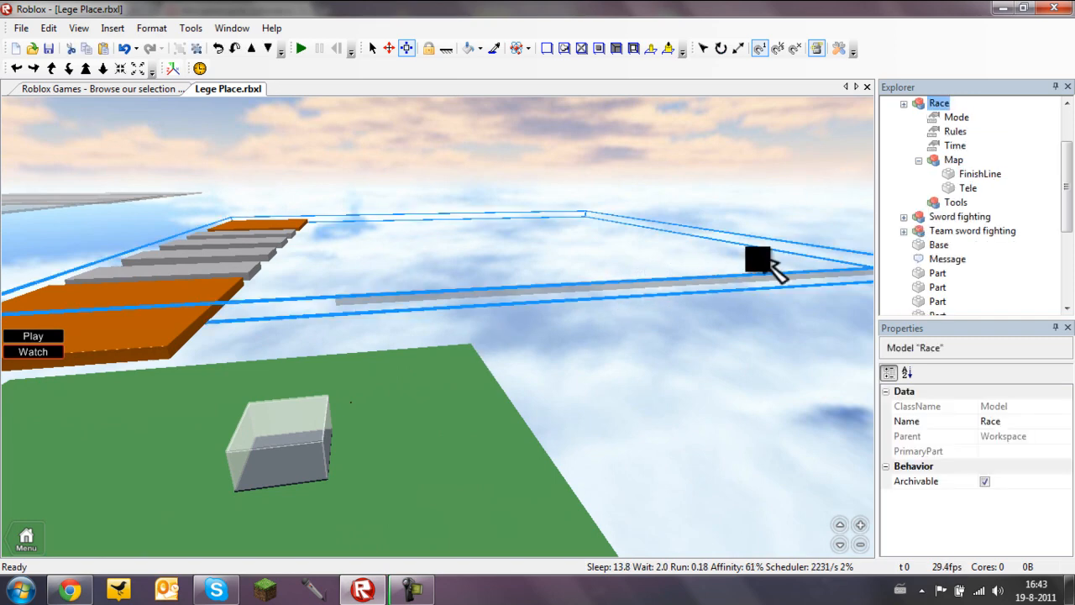
pyautogui.click(978, 174)
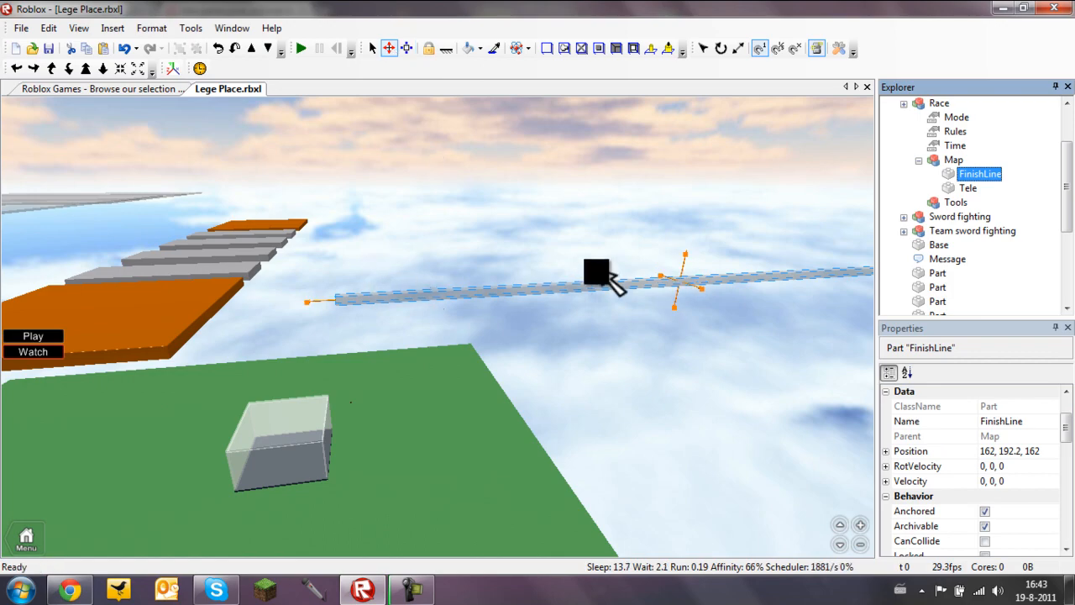
pyautogui.moveTo(682, 257); pyautogui.dragTo(698, 229)
pyautogui.moveTo(681, 229); pyautogui.dragTo(676, 228, button='right')
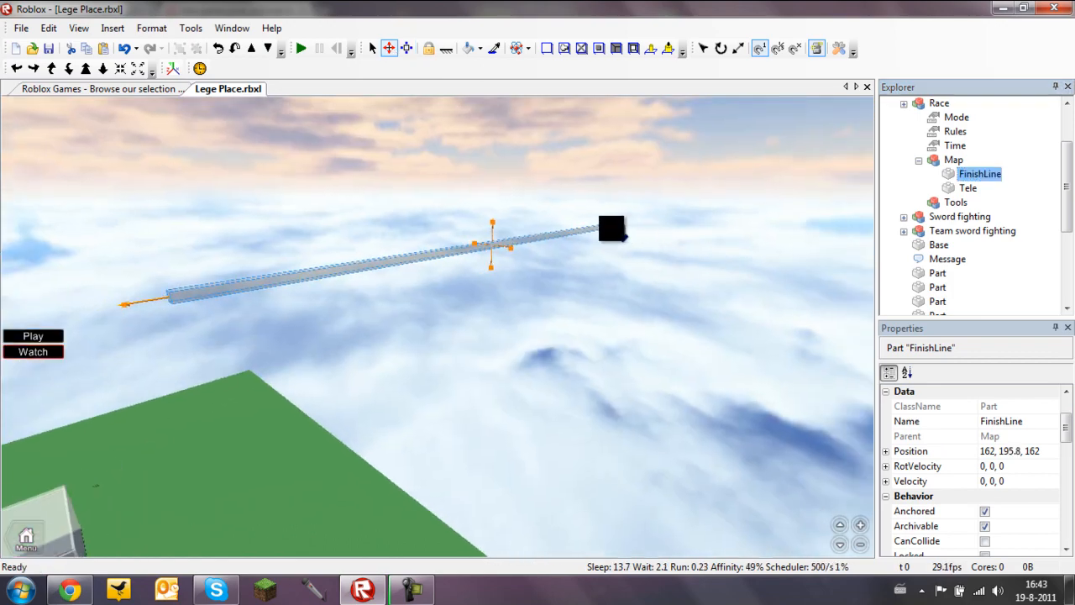
pyautogui.moveTo(612, 228); pyautogui.dragTo(442, 246)
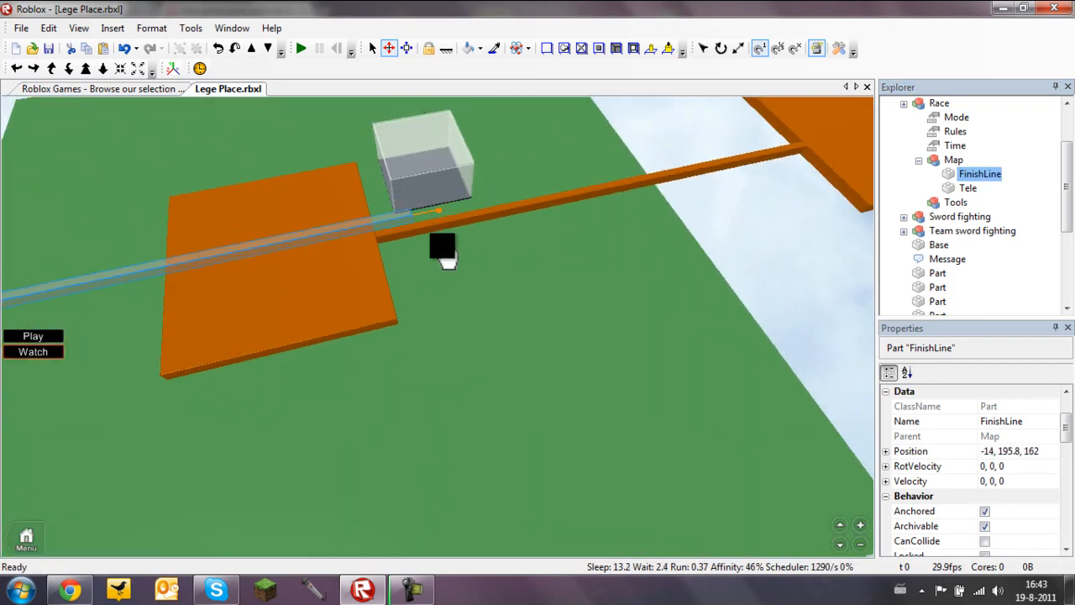
pyautogui.moveTo(422, 262); pyautogui.dragTo(403, 149, button='right')
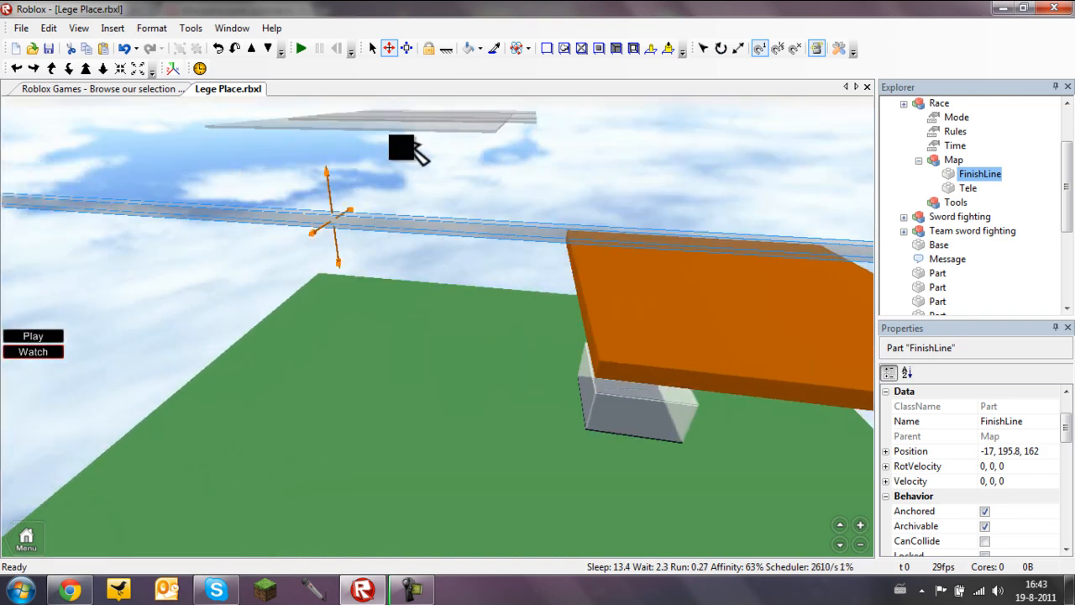
# Step: Shorten the FinishLine to about the end platform's length and lower it onto the platform, at 14, 192.4, 162
pyautogui.click(412, 49)
pyautogui.moveTo(374, 190); pyautogui.dragTo(366, 193, button='right')
pyautogui.moveTo(261, 149); pyautogui.dragTo(378, 221)
pyautogui.moveTo(380, 224); pyautogui.dragTo(384, 209, button='right')
pyautogui.scroll(1, 495, 267)
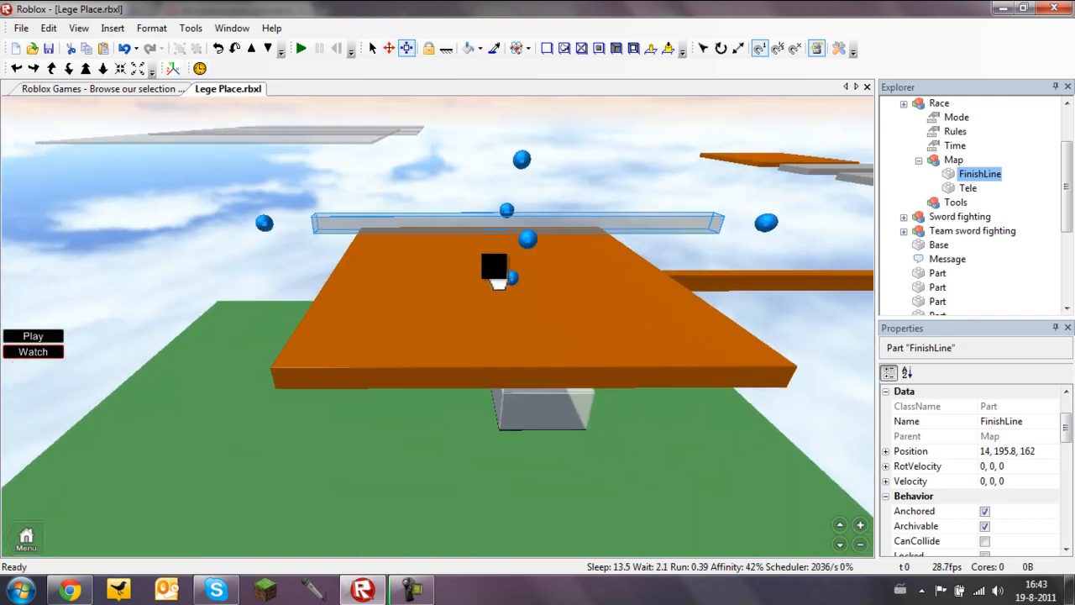
pyautogui.moveTo(494, 267); pyautogui.dragTo(490, 183, button='right')
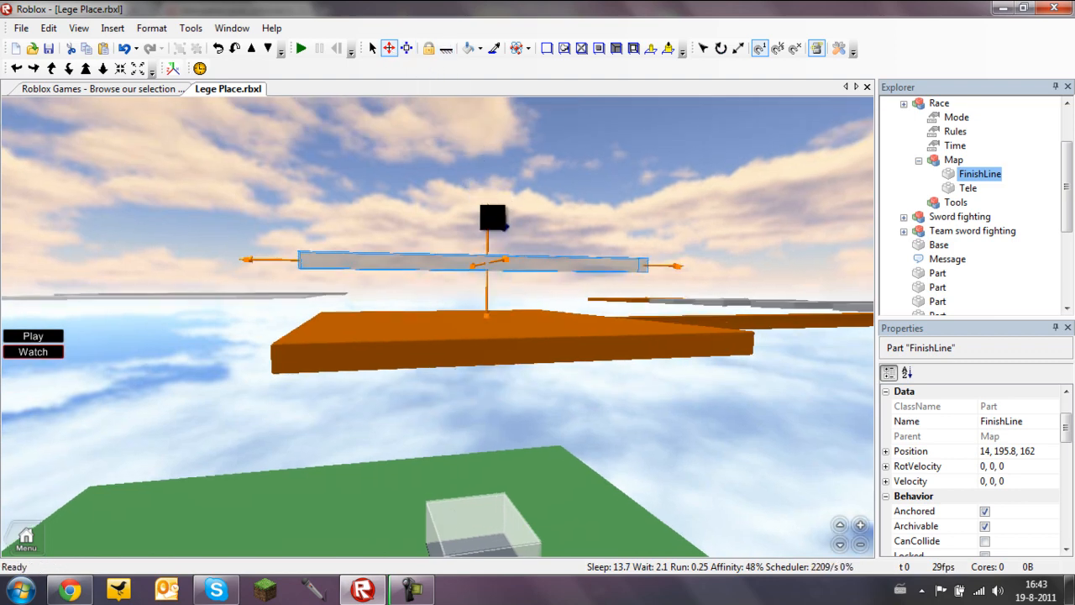
pyautogui.moveTo(502, 224); pyautogui.dragTo(490, 298)
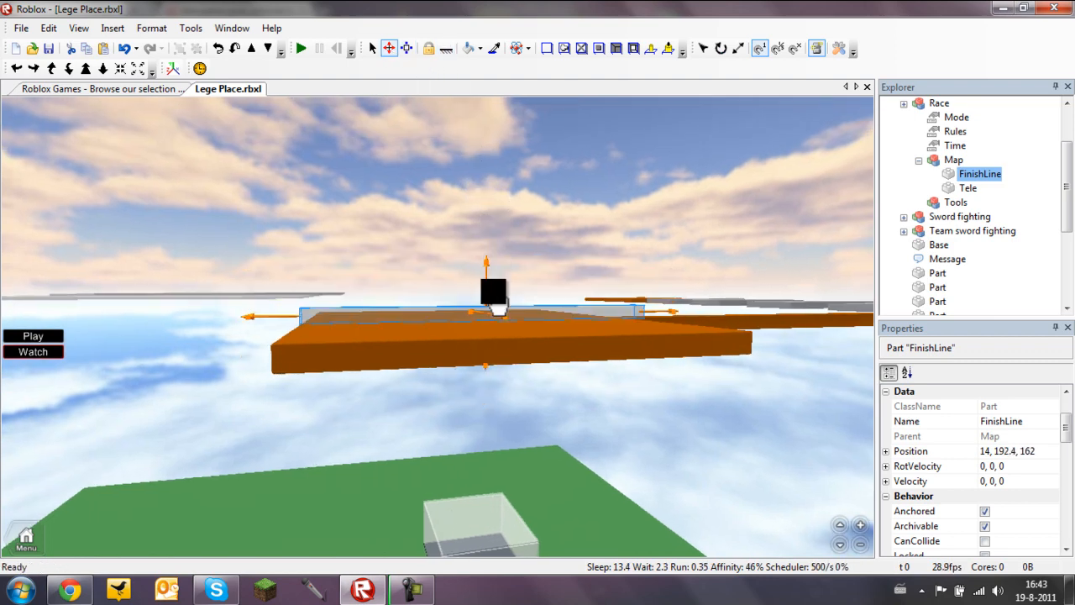
pyautogui.moveTo(496, 305); pyautogui.dragTo(464, 284, button='right')
# Step: Widen the FinishLine to both sides to cover the whole end platform, centred at 13.5, 192.4, 159.5
pyautogui.click(406, 55)
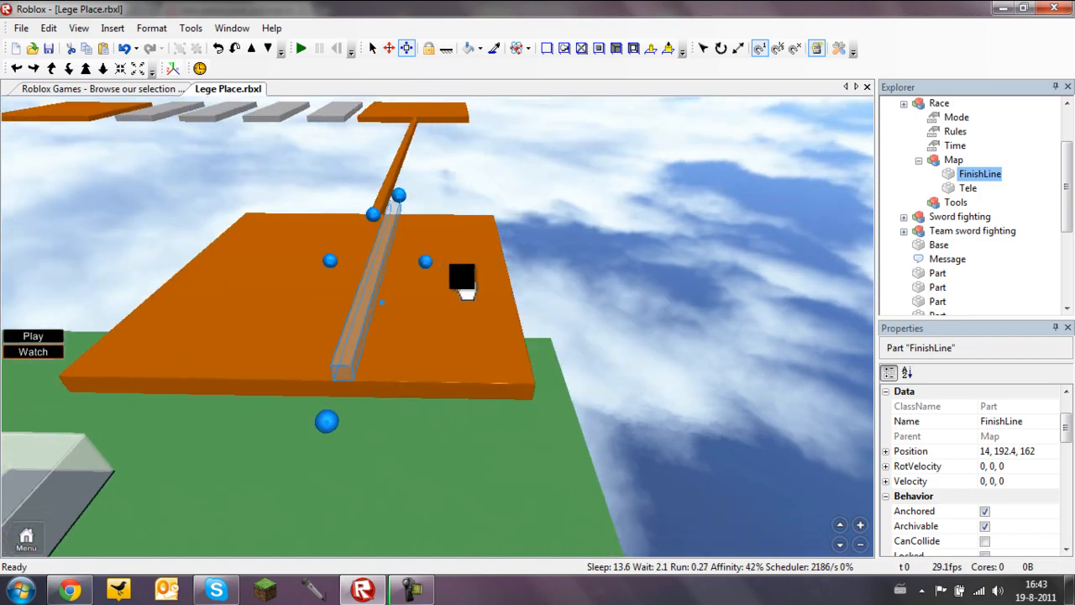
pyautogui.moveTo(425, 267); pyautogui.dragTo(538, 272)
pyautogui.moveTo(554, 276); pyautogui.dragTo(538, 274, button='right')
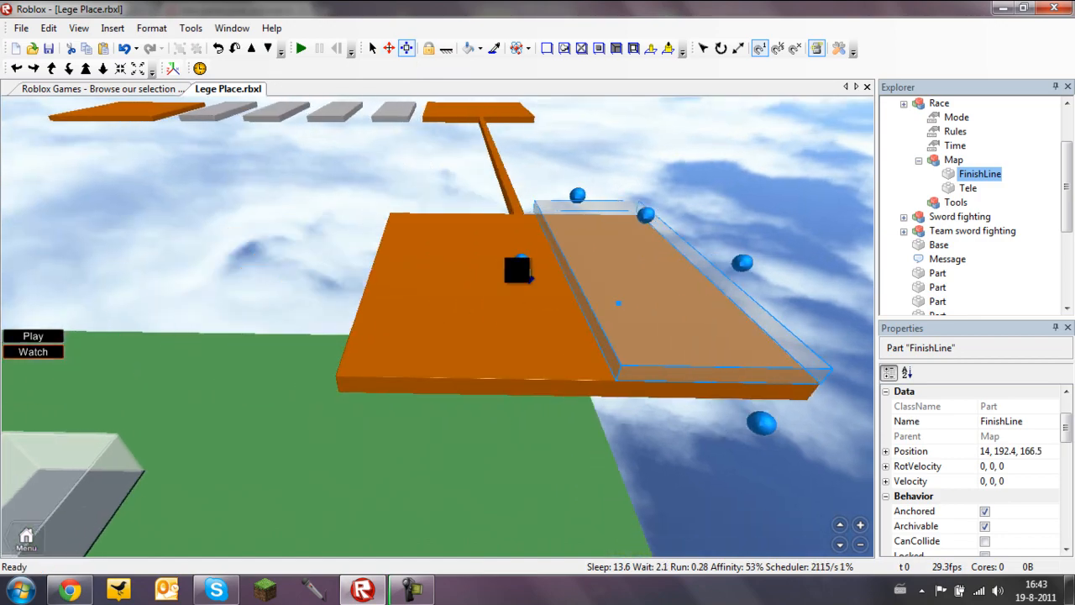
pyautogui.moveTo(527, 272); pyautogui.dragTo(333, 270)
pyautogui.click(268, 335)
pyautogui.moveTo(269, 336); pyautogui.dragTo(268, 334, button='right')
pyautogui.click(419, 284)
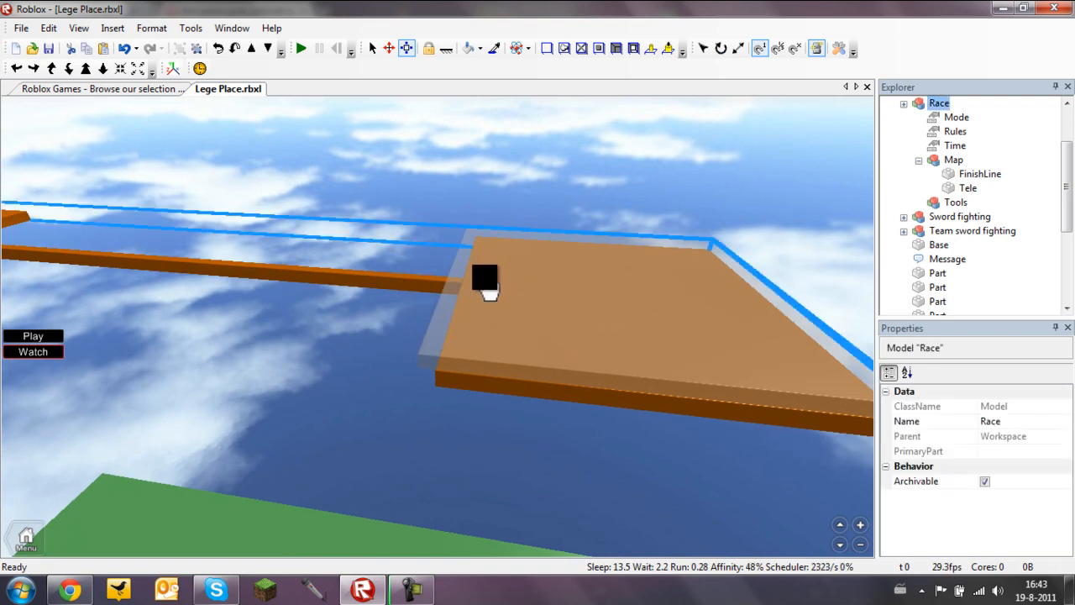
pyautogui.moveTo(487, 281); pyautogui.dragTo(489, 281, button='right')
pyautogui.click(979, 176)
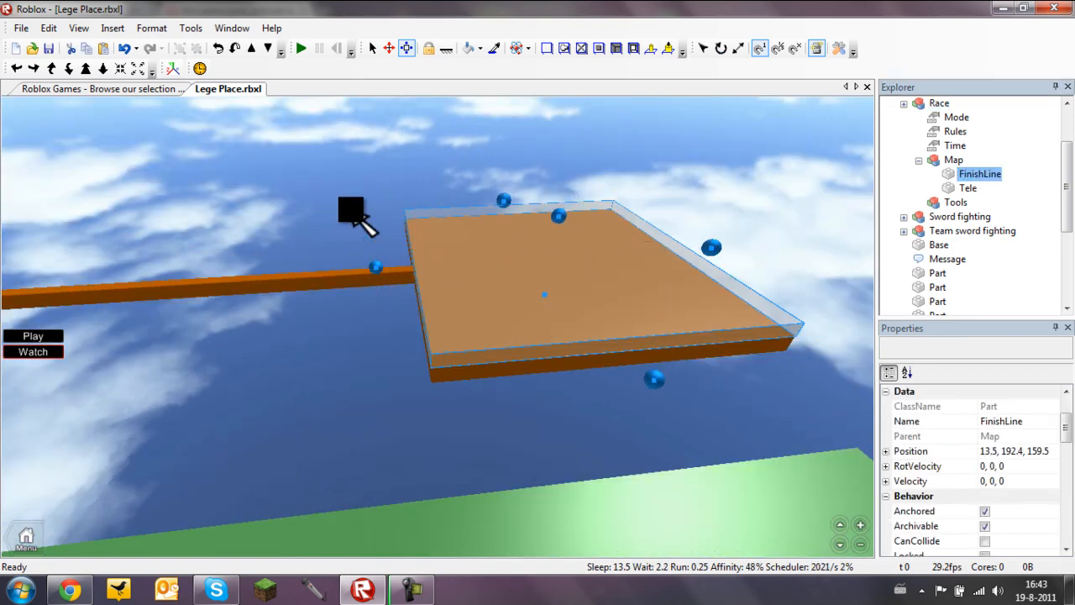
# Step: Examine the course from the Tele start platform along the planks and beam to the finish platform
pyautogui.click(359, 220)
pyautogui.moveTo(360, 220); pyautogui.dragTo(410, 321, button='right')
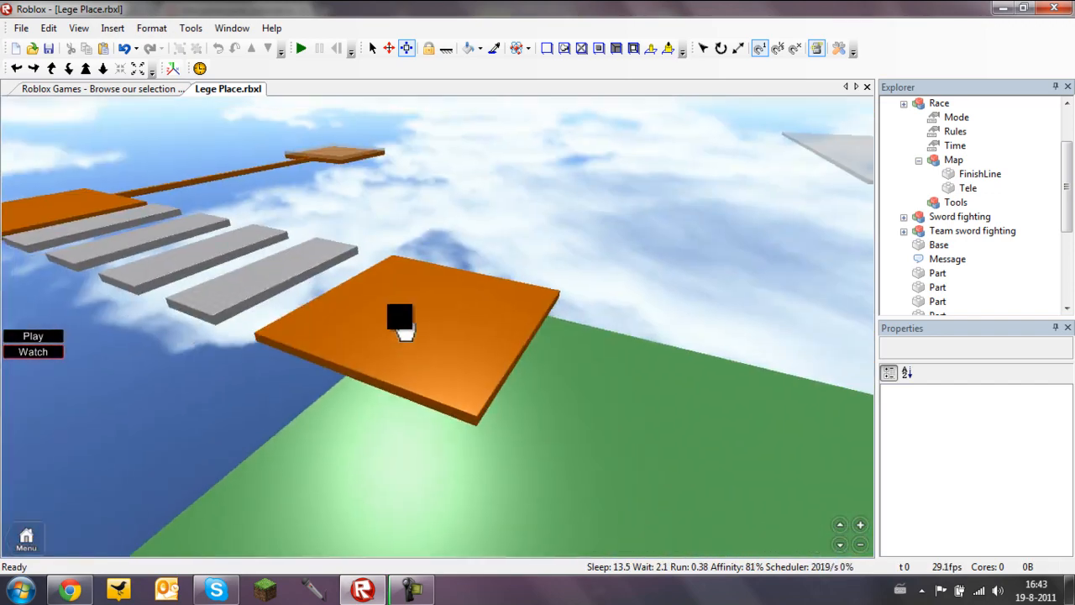
pyautogui.click(394, 336)
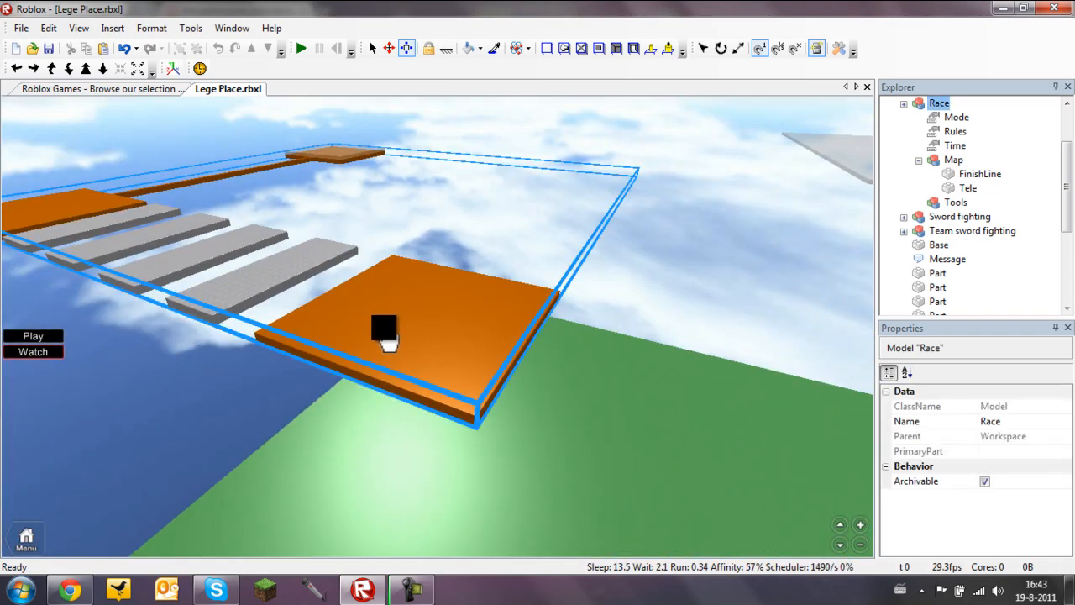
pyautogui.click(968, 188)
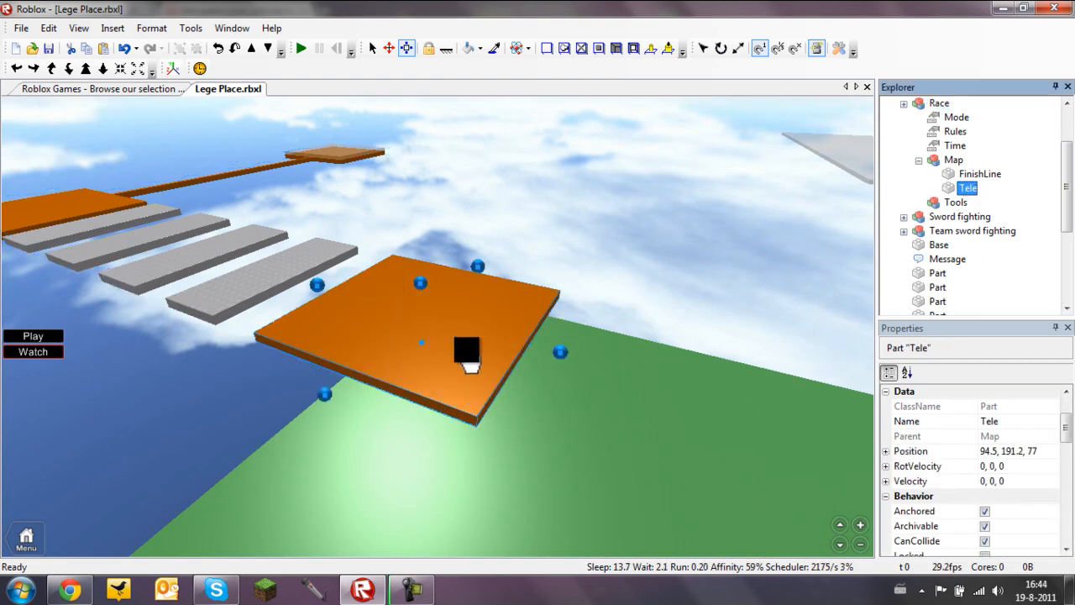
pyautogui.moveTo(530, 392); pyautogui.dragTo(534, 393, button='right')
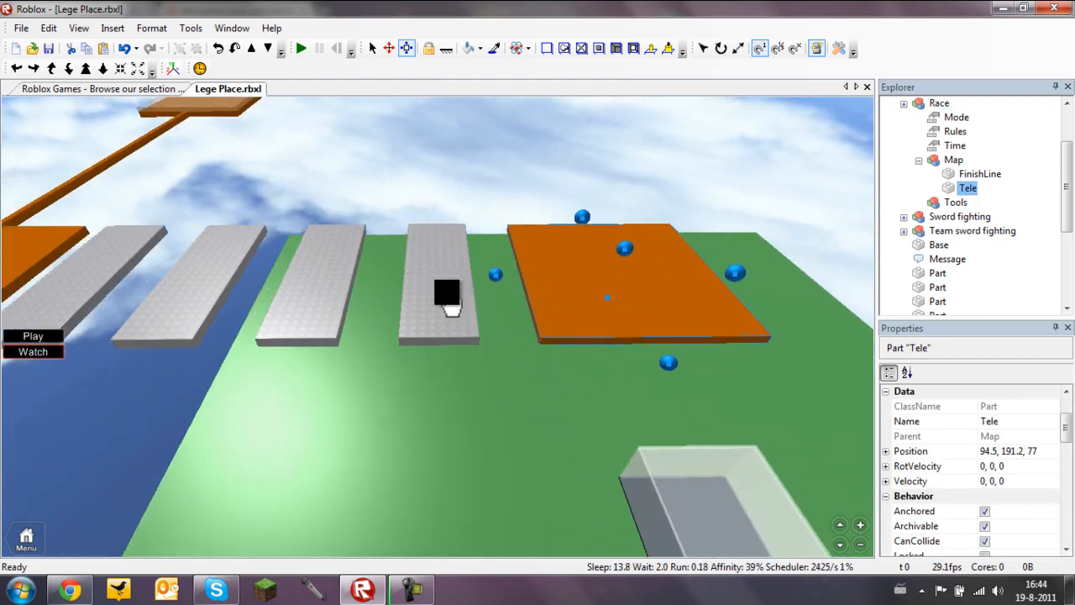
pyautogui.moveTo(468, 225); pyautogui.dragTo(349, 270, button='right')
pyautogui.click(310, 289)
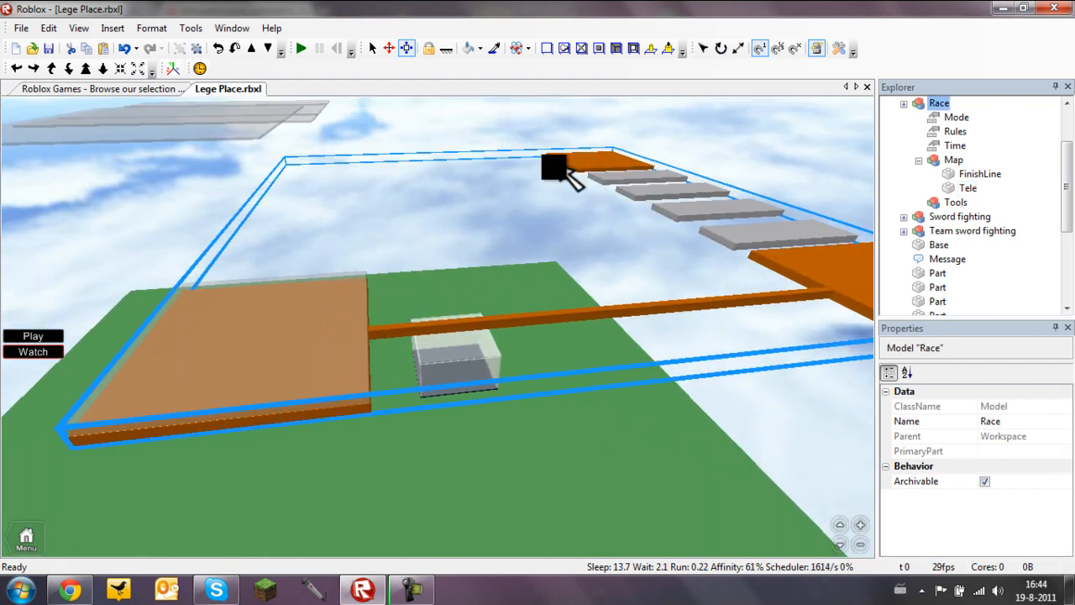
pyautogui.moveTo(378, 277); pyautogui.dragTo(403, 349, button='right')
pyautogui.click(405, 340)
pyautogui.keyDown('ctrl'); pyautogui.click(507, 331); pyautogui.keyUp('ctrl')
pyautogui.moveTo(506, 331)
pyautogui.mouseDown(button='right')
pyautogui.moveTo(495, 343)
pyautogui.moveTo(518, 334)
pyautogui.moveTo(499, 326)
pyautogui.mouseUp(button='right')
pyautogui.keyDown('ctrl'); pyautogui.click(521, 333); pyautogui.keyUp('ctrl')
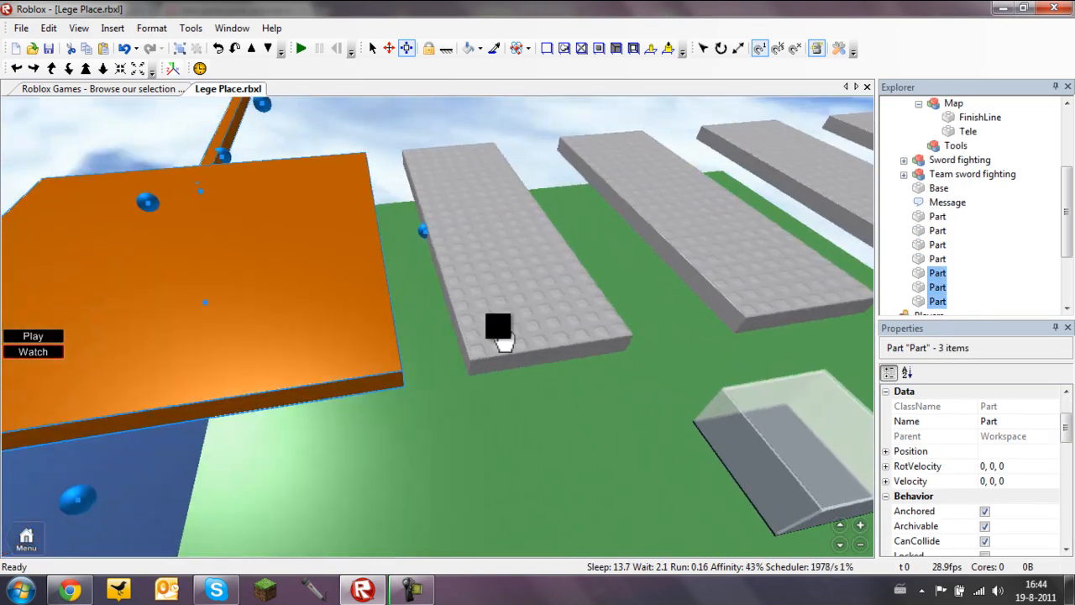
pyautogui.keyDown('ctrl'); pyautogui.click(491, 290); pyautogui.keyUp('ctrl')
pyautogui.moveTo(491, 289); pyautogui.dragTo(497, 290, button='right')
pyautogui.keyDown('ctrl'); pyautogui.click(542, 271); pyautogui.keyUp('ctrl')
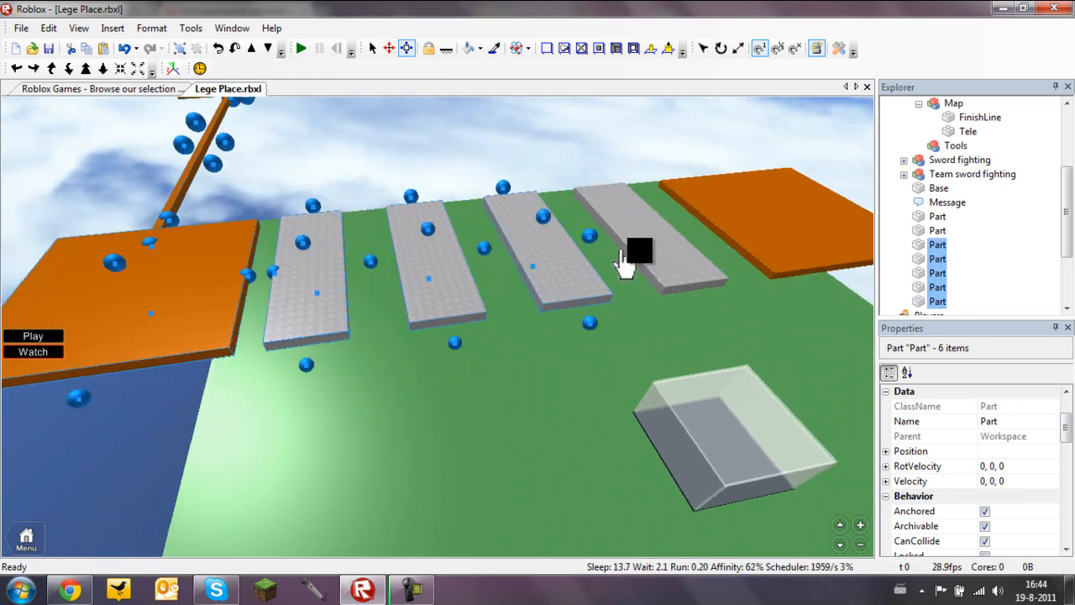
pyautogui.keyDown('ctrl'); pyautogui.click(741, 220); pyautogui.keyUp('ctrl')
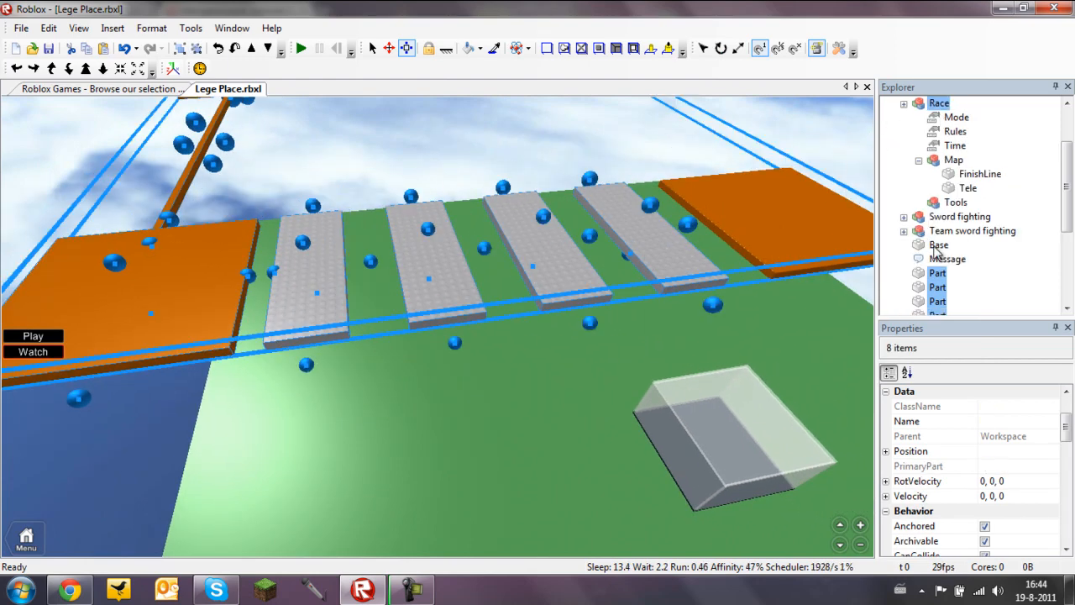
pyautogui.keyDown('ctrl'); pyautogui.click(766, 201); pyautogui.keyUp('ctrl')
pyautogui.rightClick(929, 276)
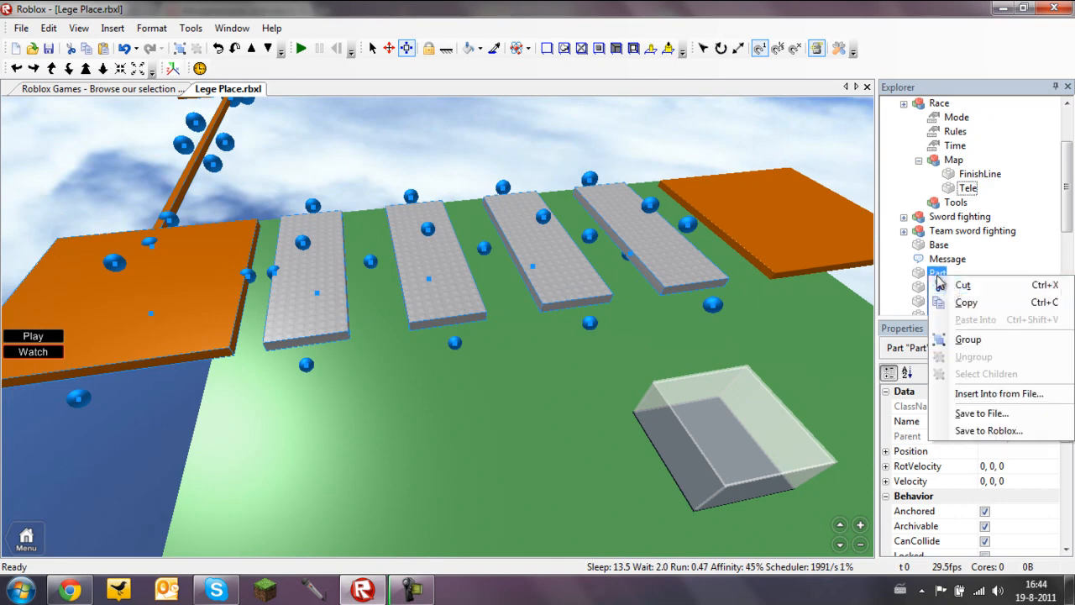
pyautogui.click(800, 250)
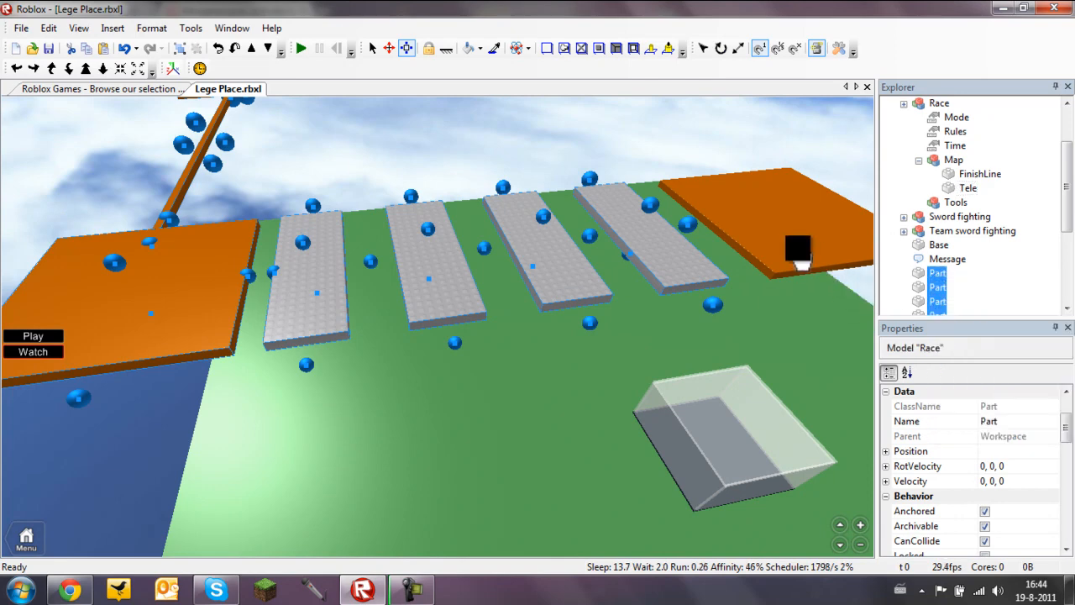
# Step: Select all the loose planks, platforms and the beam of the course and move them into the Race model's Map
pyautogui.click(669, 261)
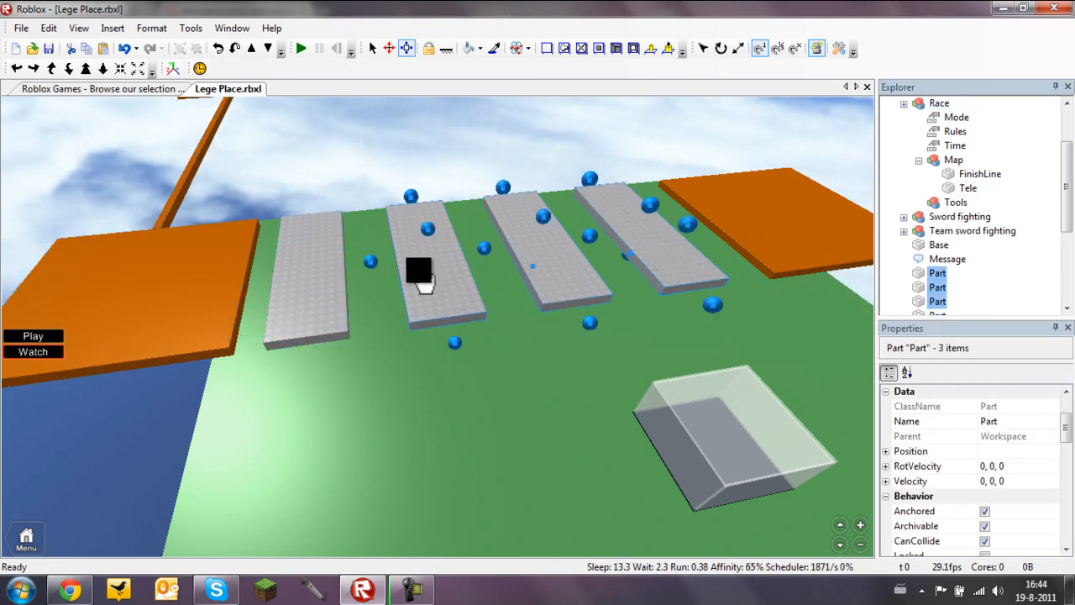
pyautogui.keyDown('ctrl'); pyautogui.click(290, 279); pyautogui.keyUp('ctrl')
pyautogui.keyDown('ctrl'); pyautogui.click(187, 281); pyautogui.keyUp('ctrl')
pyautogui.keyDown('ctrl'); pyautogui.click(192, 179); pyautogui.keyUp('ctrl')
pyautogui.moveTo(210, 168); pyautogui.dragTo(221, 167, button='right')
pyautogui.keyDown('ctrl'); pyautogui.click(271, 188); pyautogui.keyUp('ctrl')
pyautogui.moveTo(279, 186); pyautogui.dragTo(408, 211, button='right')
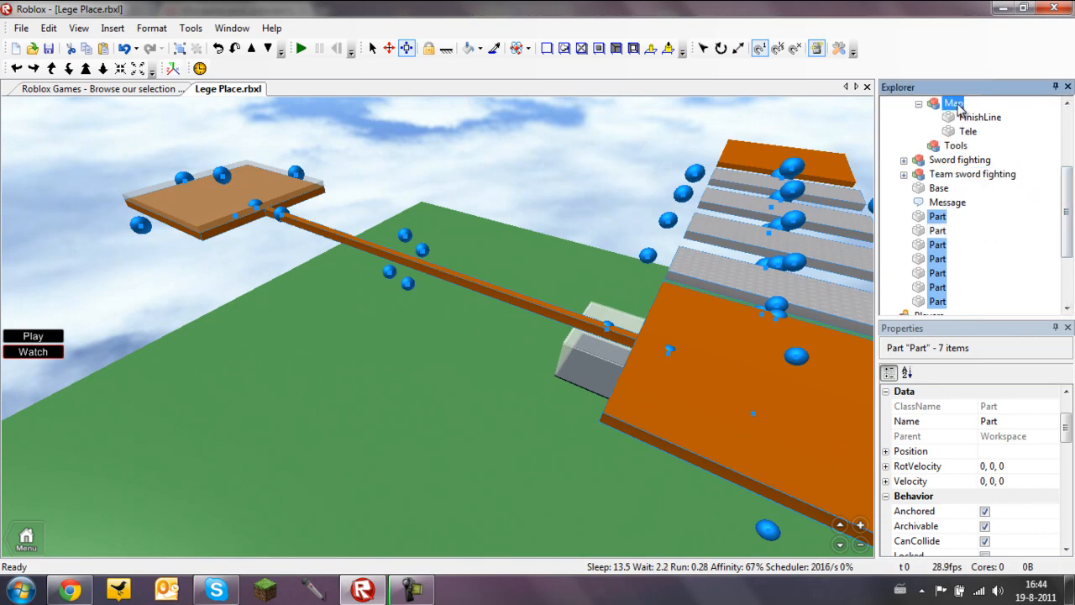
pyautogui.moveTo(958, 106); pyautogui.dragTo(959, 108)
# Step: Look over the assembled Race course from several angles and check the extent of the Race model
pyautogui.click(604, 208)
pyautogui.moveTo(579, 215); pyautogui.dragTo(572, 254, button='right')
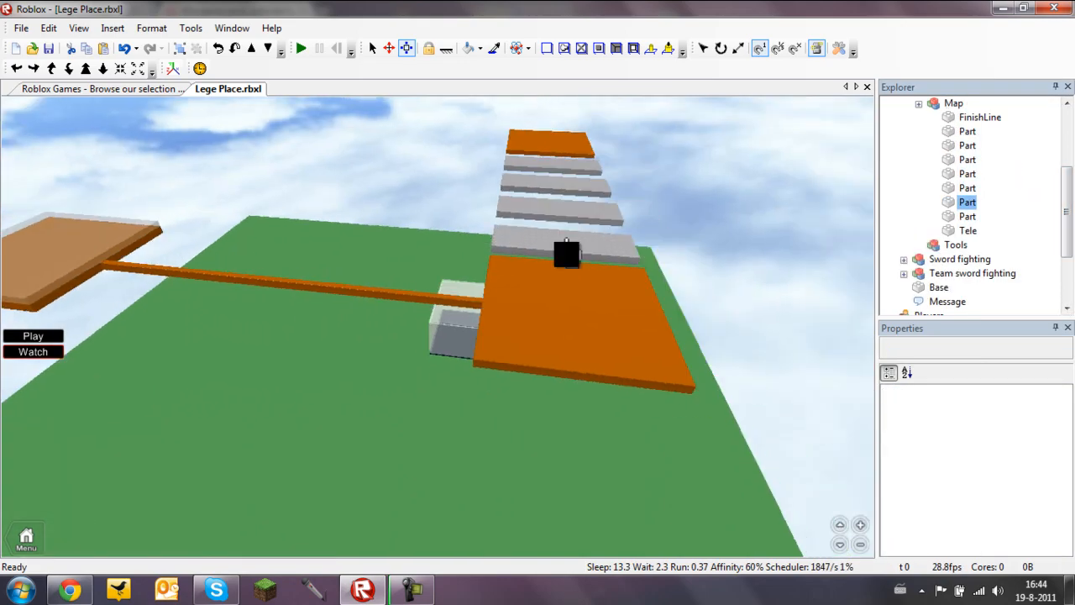
pyautogui.click(568, 286)
pyautogui.moveTo(565, 307); pyautogui.dragTo(565, 311, button='right')
pyautogui.scroll(-5, 564, 311)
pyautogui.moveTo(267, 182); pyautogui.dragTo(583, 355)
pyautogui.moveTo(489, 340); pyautogui.dragTo(482, 347, button='right')
pyautogui.click(388, 258)
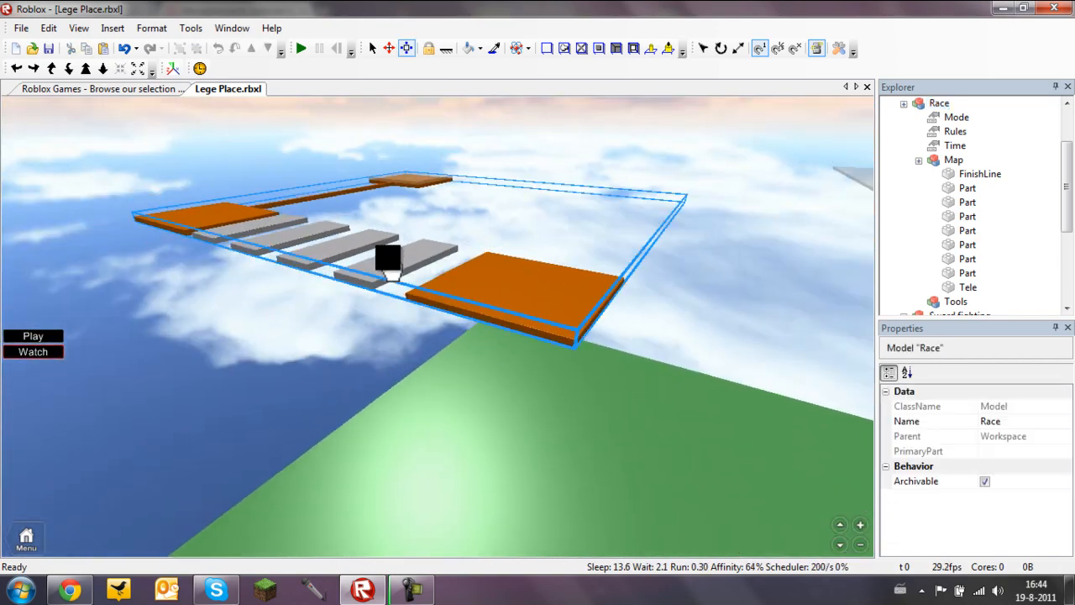
pyautogui.moveTo(446, 270); pyautogui.dragTo(457, 277, button='right')
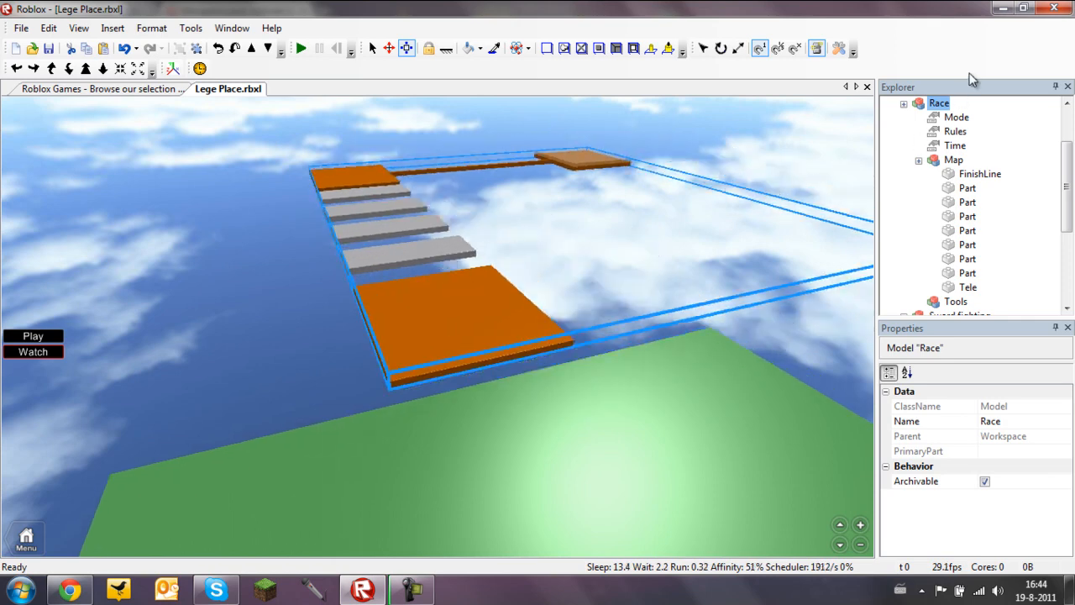
# Step: Collapse the Map and Race models in the object tree
pyautogui.click(919, 161)
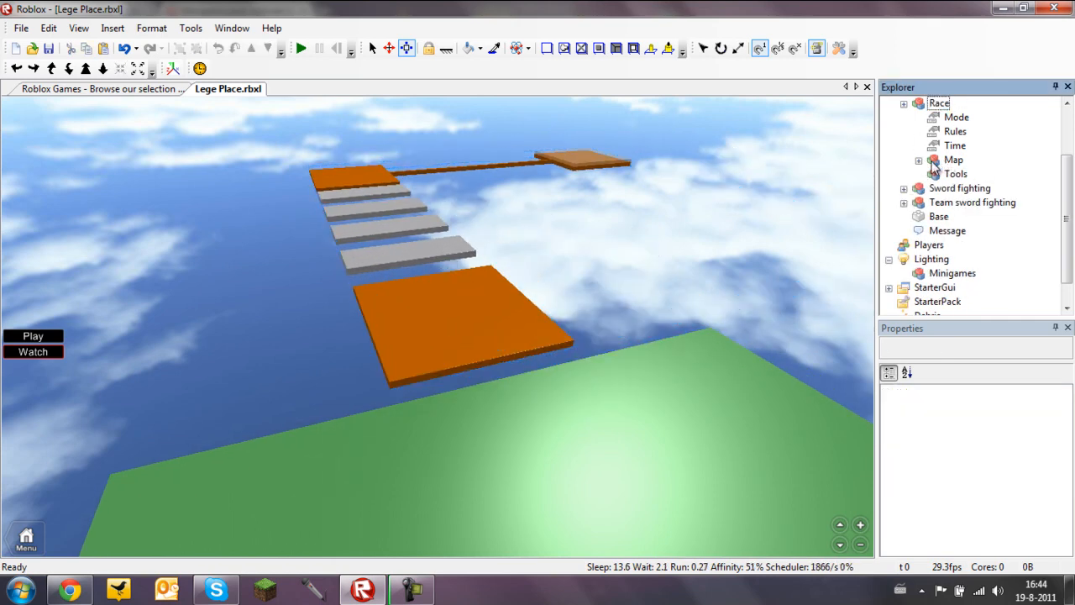
pyautogui.moveTo(562, 275); pyautogui.dragTo(571, 274, button='right')
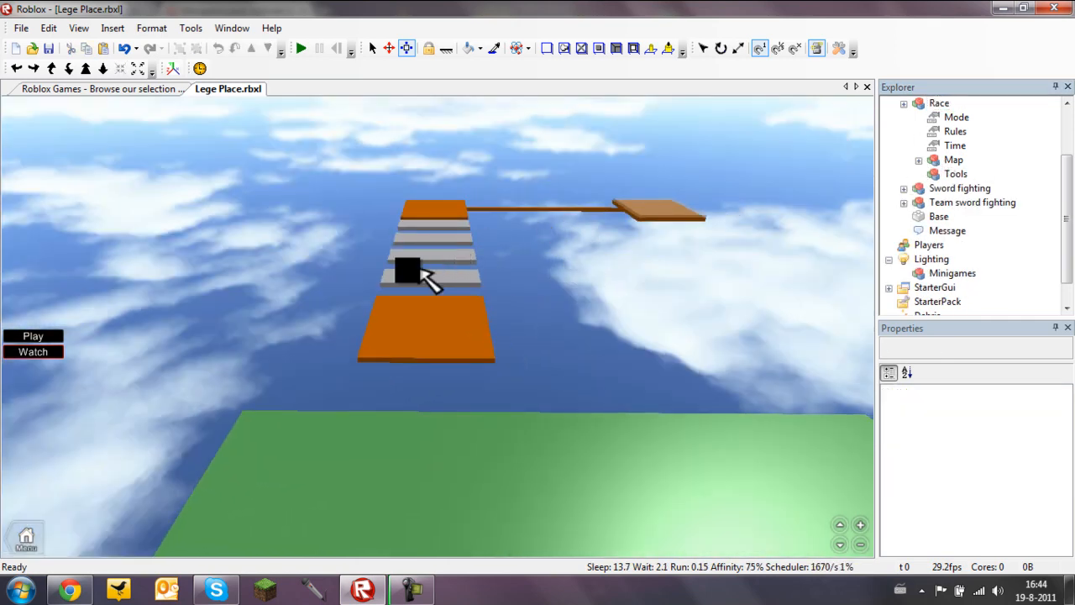
pyautogui.click(406, 275)
pyautogui.click(601, 272)
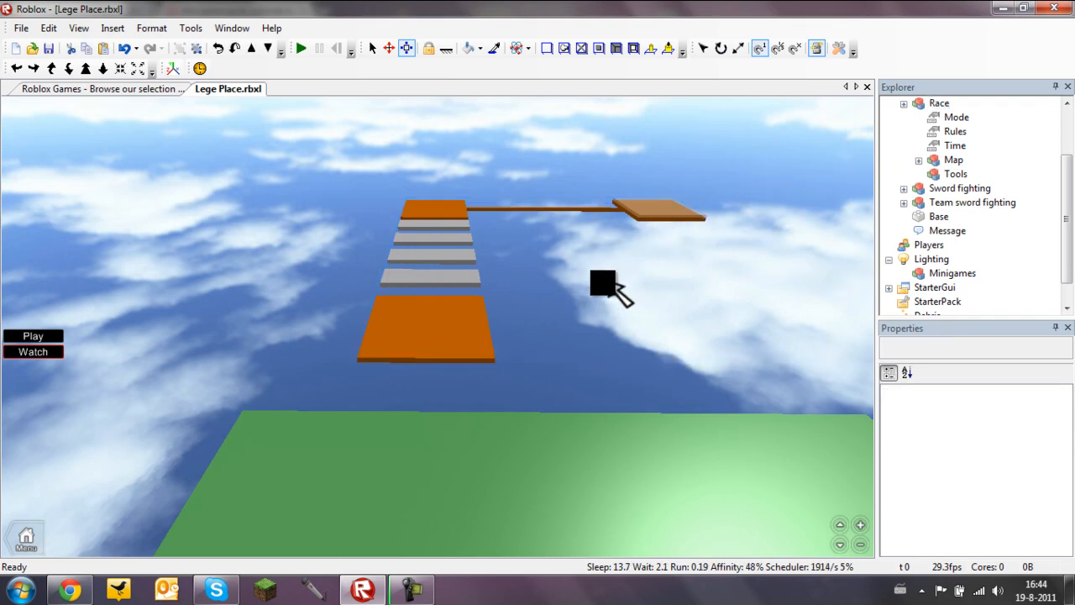
pyautogui.click(904, 104)
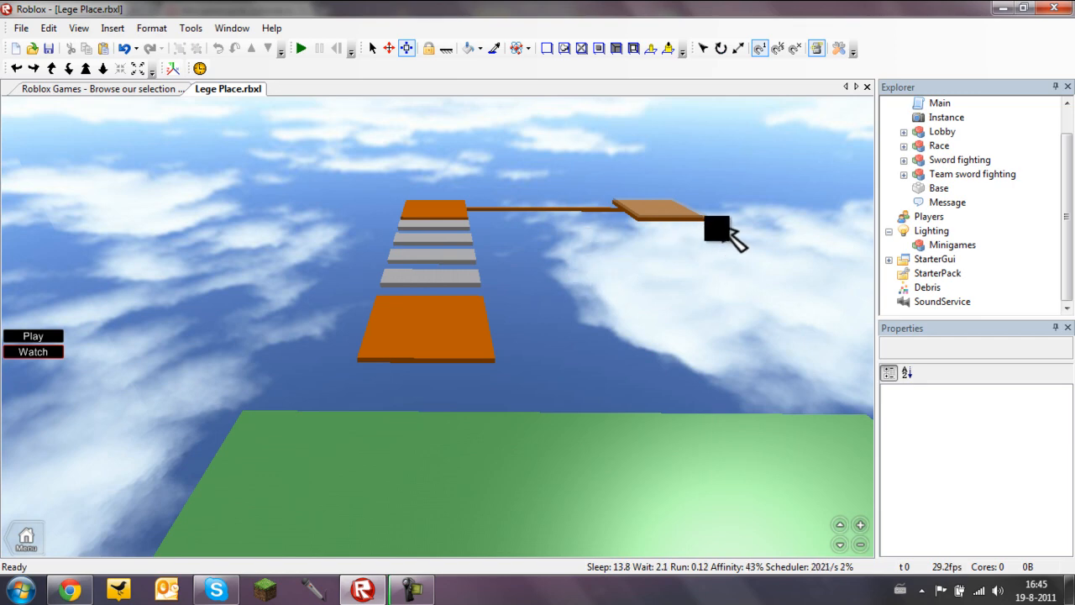
pyautogui.moveTo(628, 271); pyautogui.dragTo(612, 278, button='right')
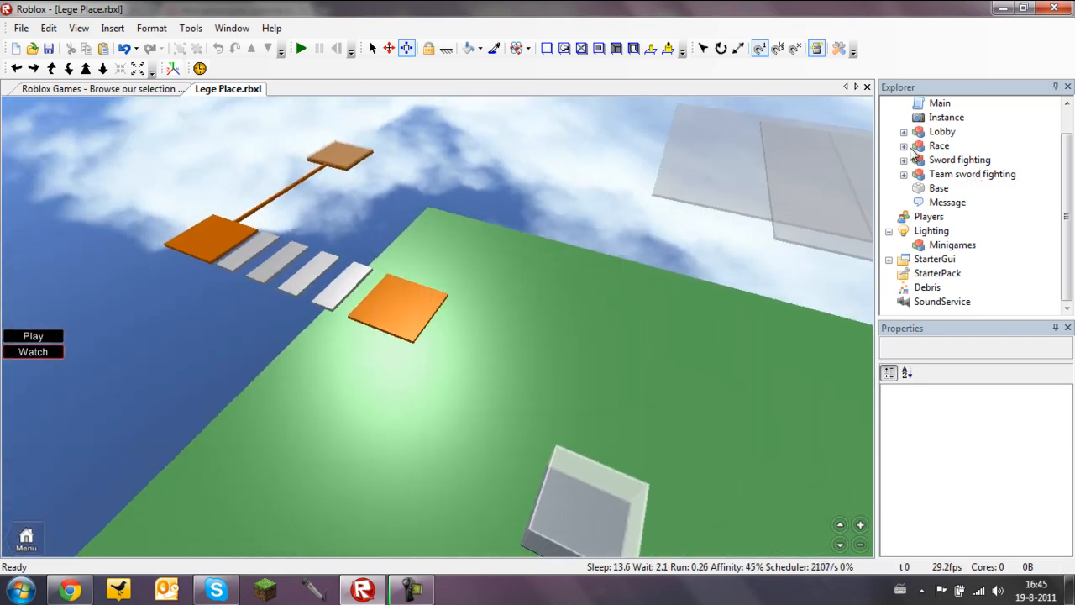
# Step: Select the Race model and open its name for editing, leaving it without entering a new one
pyautogui.click(938, 147)
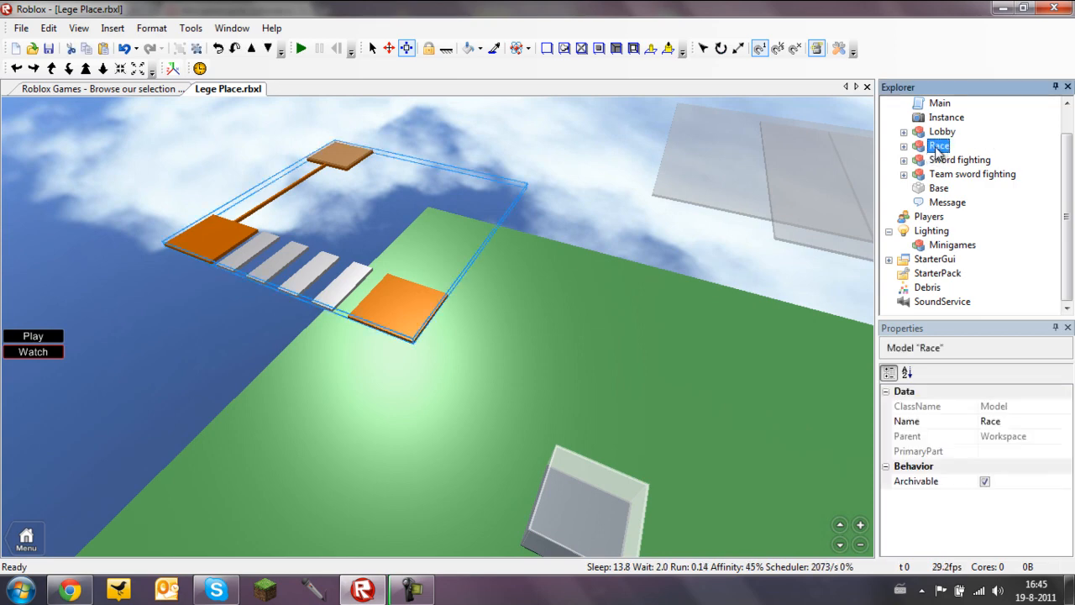
pyautogui.click(987, 423)
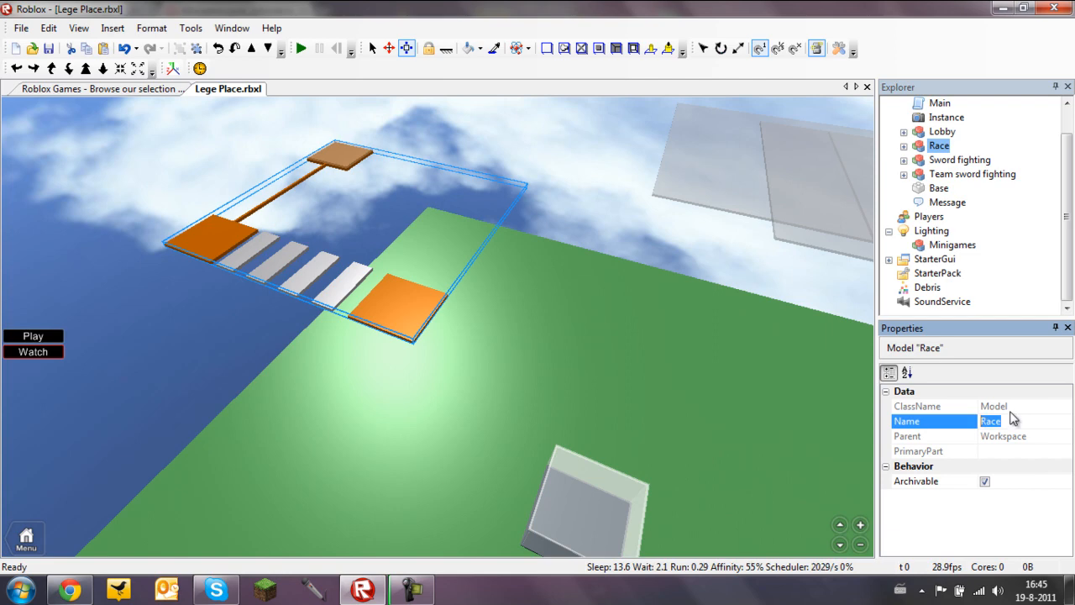
pyautogui.click(638, 331)
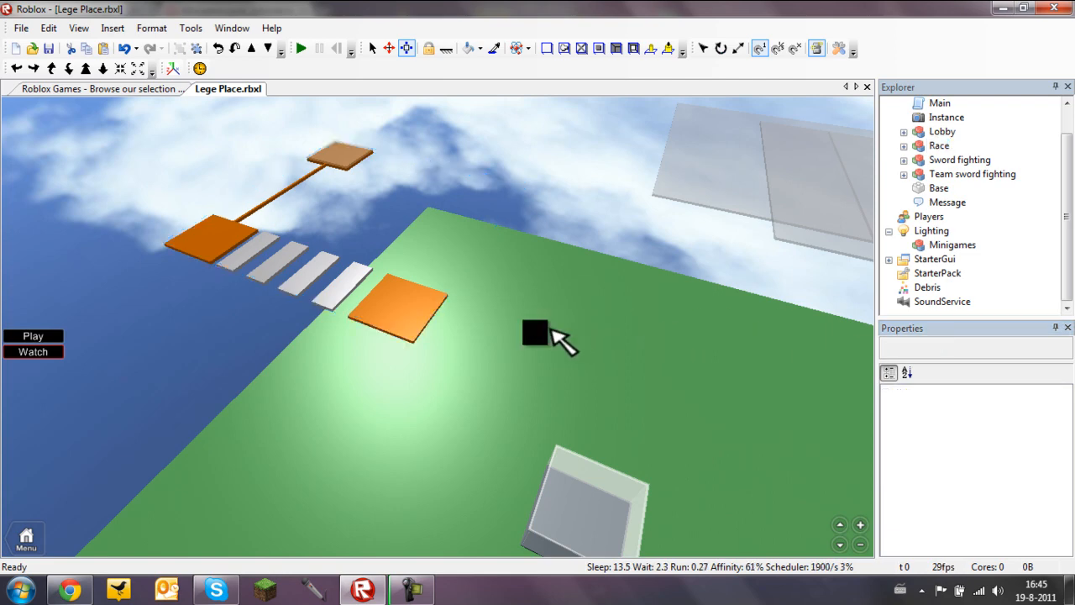
# Step: Cut the Race model out of the Workspace and paste it into the Minigames model under Lighting
pyautogui.moveTo(487, 345); pyautogui.dragTo(482, 351, button='right')
pyautogui.click(496, 335)
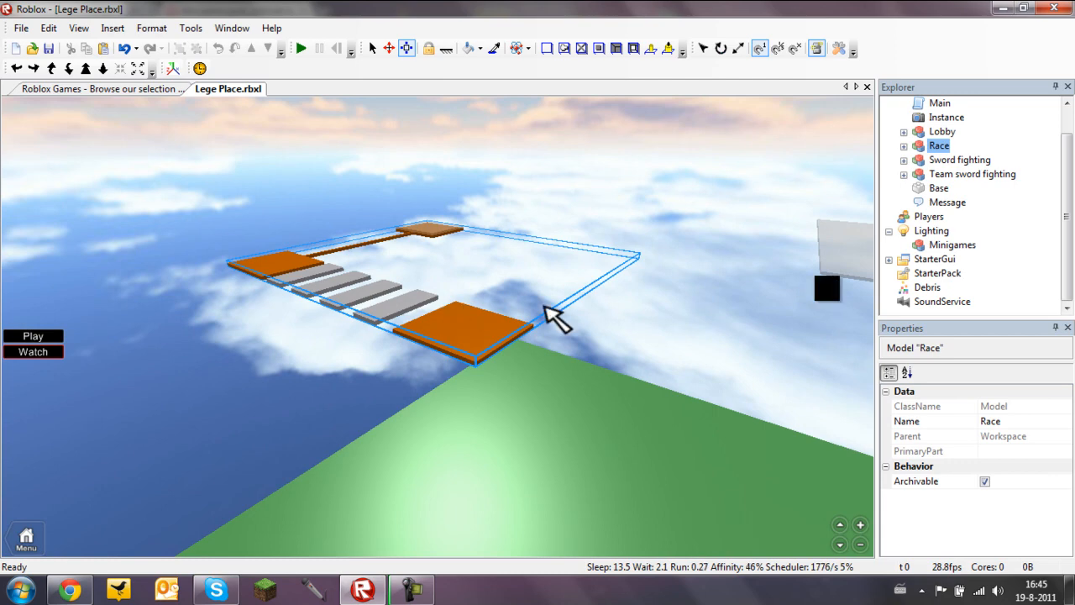
pyautogui.rightClick(939, 145)
pyautogui.click(957, 148)
pyautogui.click(952, 245)
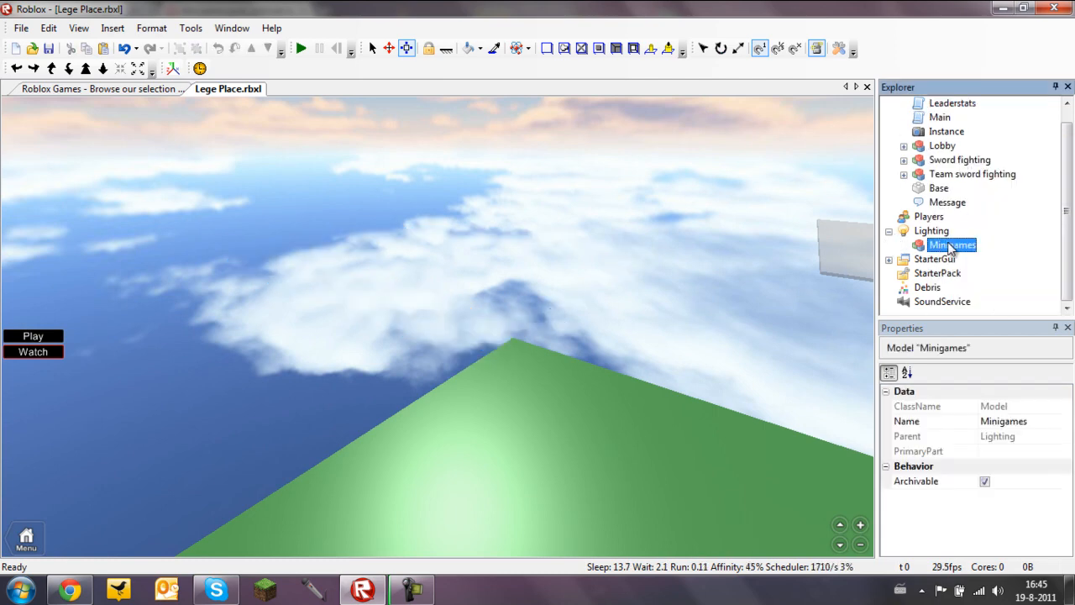
pyautogui.rightClick(952, 244)
pyautogui.click(1000, 289)
pyautogui.click(946, 247)
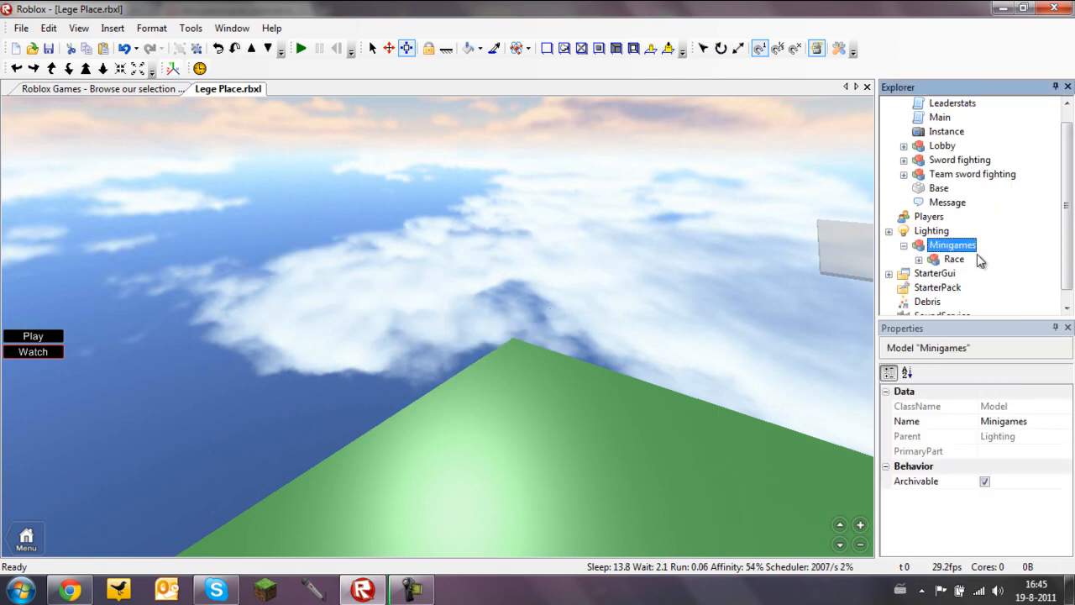
pyautogui.click(1001, 257)
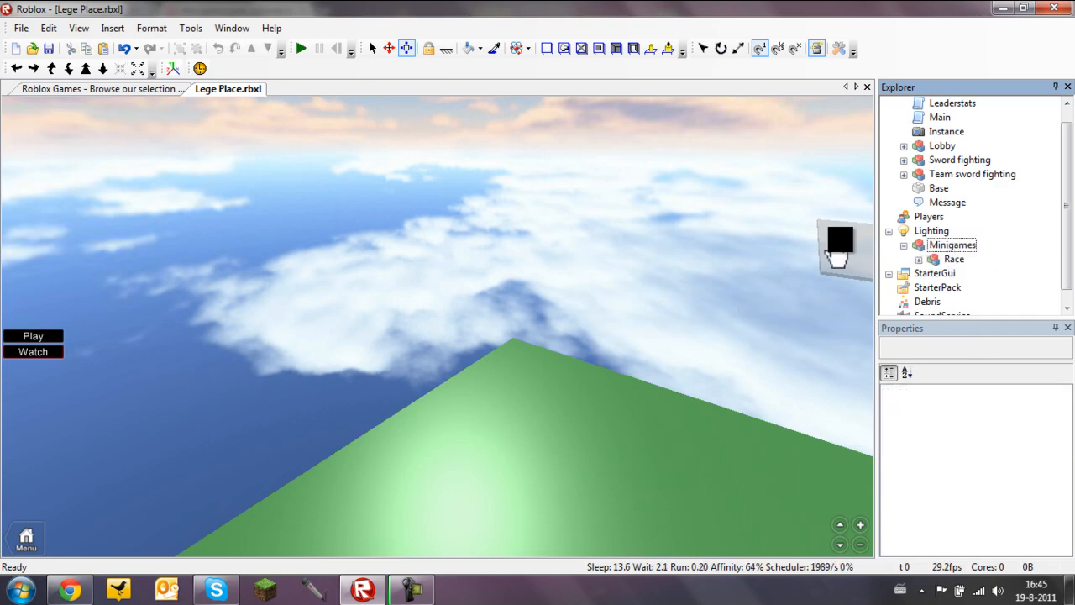
# Step: Select the Sword fighting model and examine its extent and arena platform from several angles
pyautogui.click(949, 160)
pyautogui.moveTo(635, 269); pyautogui.dragTo(713, 240, button='right')
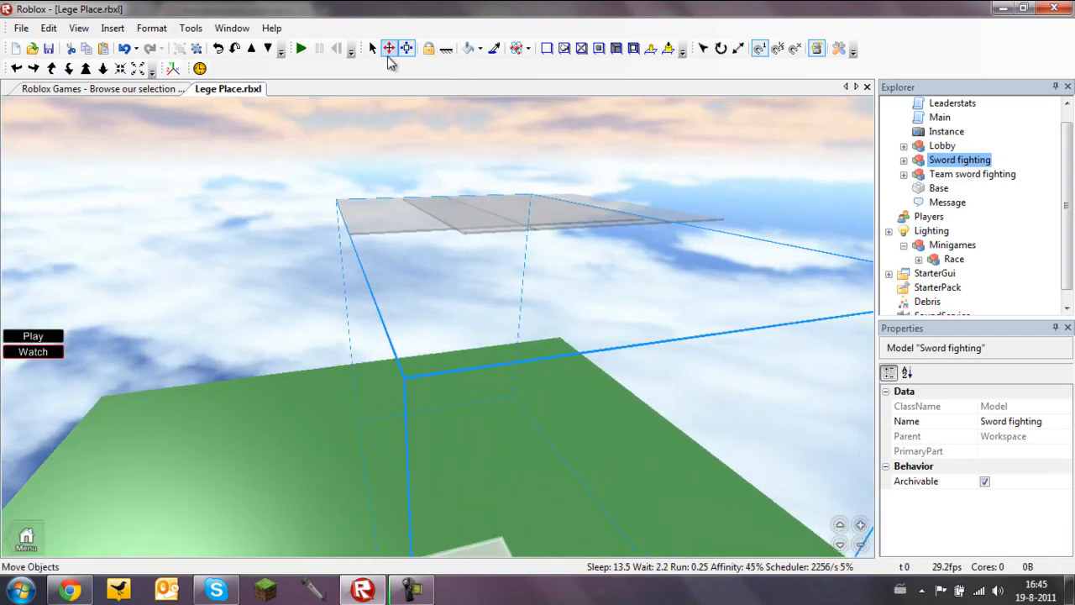
pyautogui.scroll(5, 638, 252)
pyautogui.scroll(5, 471, 324)
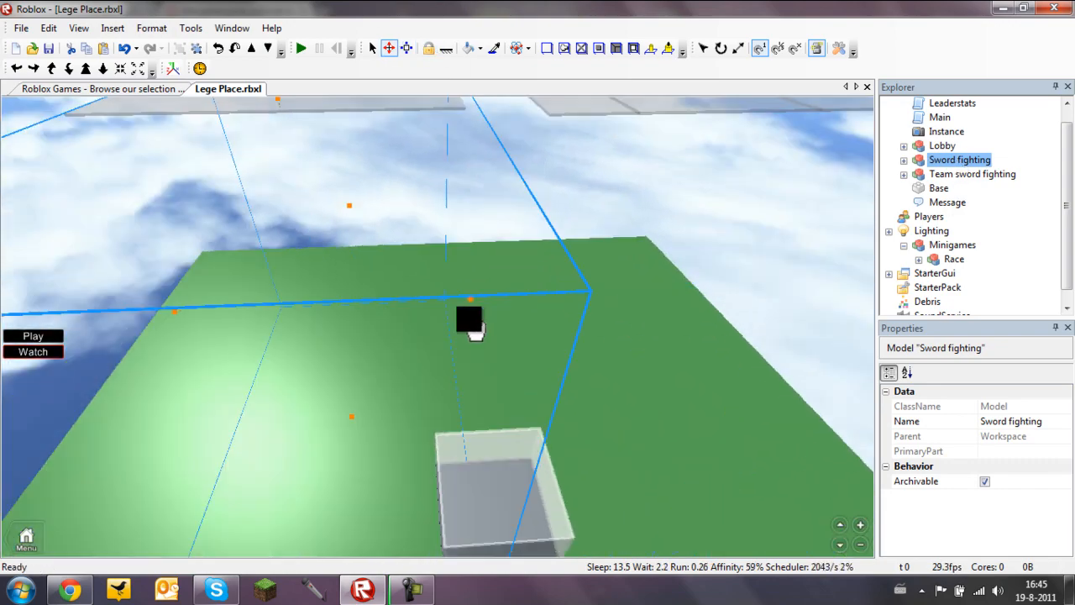
pyautogui.moveTo(470, 324); pyautogui.dragTo(480, 284, button='right')
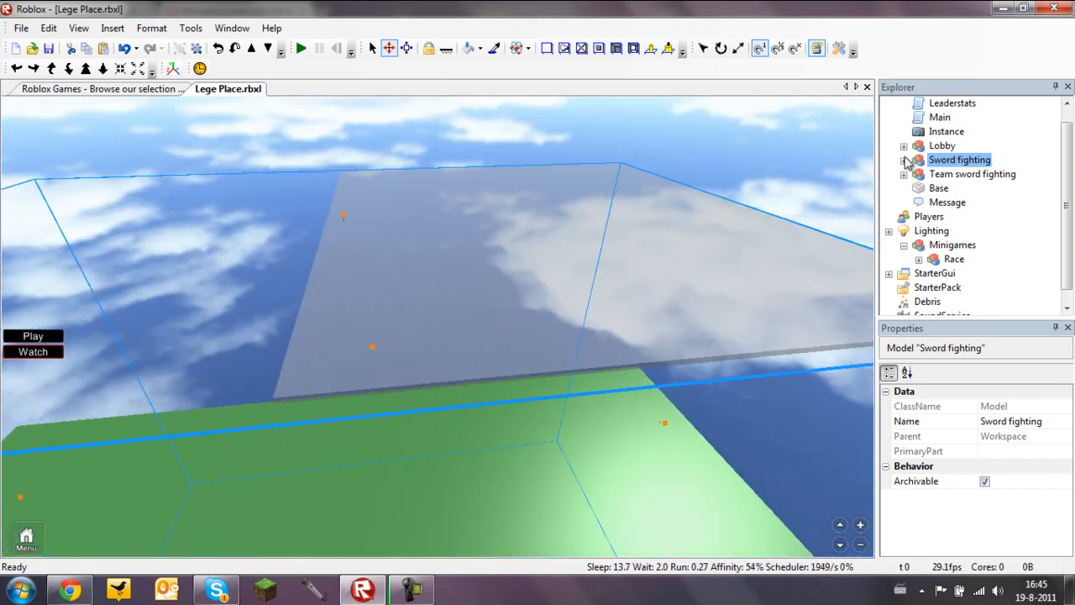
# Step: Examine the contents of the Sword fighting model, including its Tools group and the LinkedSword tool, and close Tools again
pyautogui.click(904, 160)
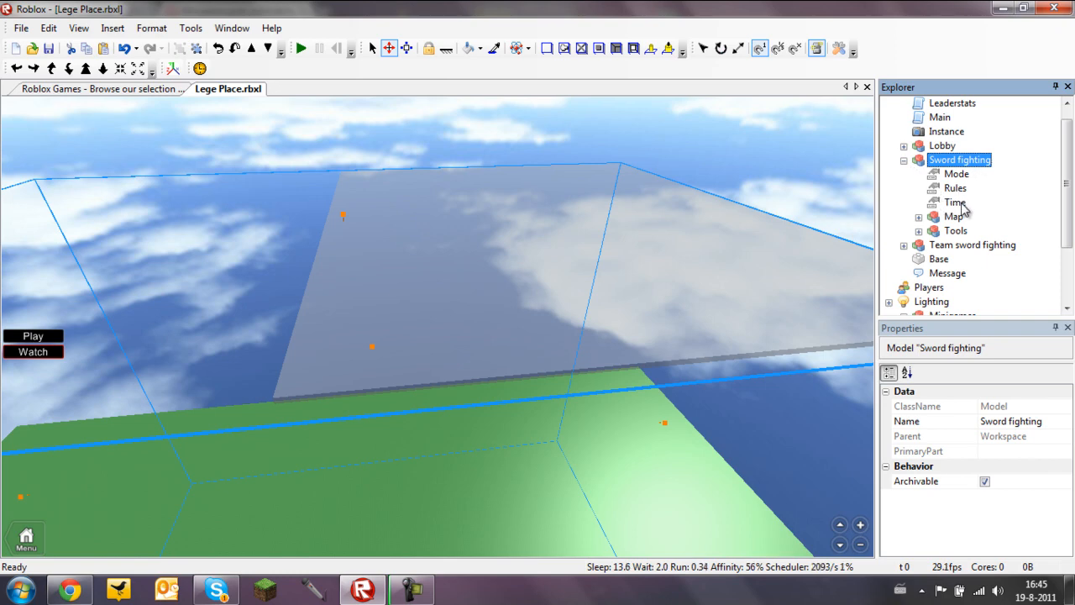
pyautogui.click(920, 231)
pyautogui.click(919, 230)
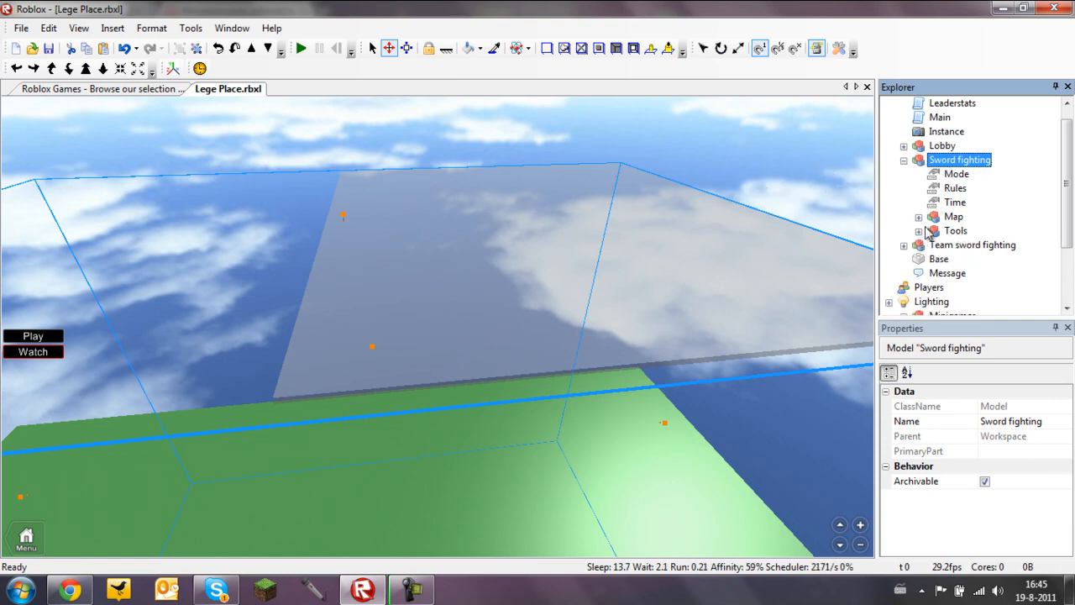
pyautogui.click(919, 231)
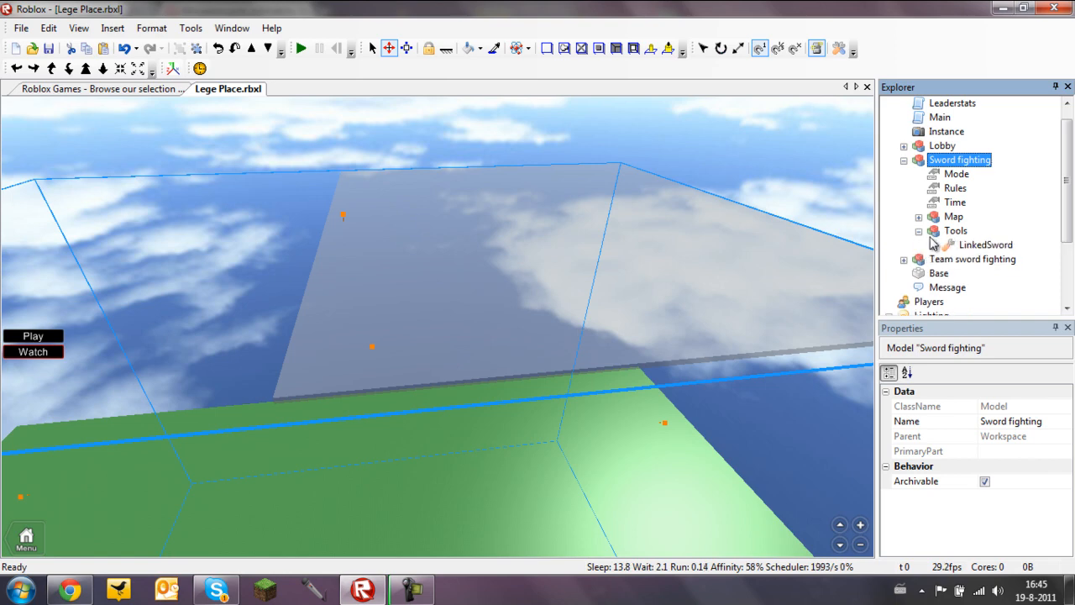
pyautogui.click(953, 232)
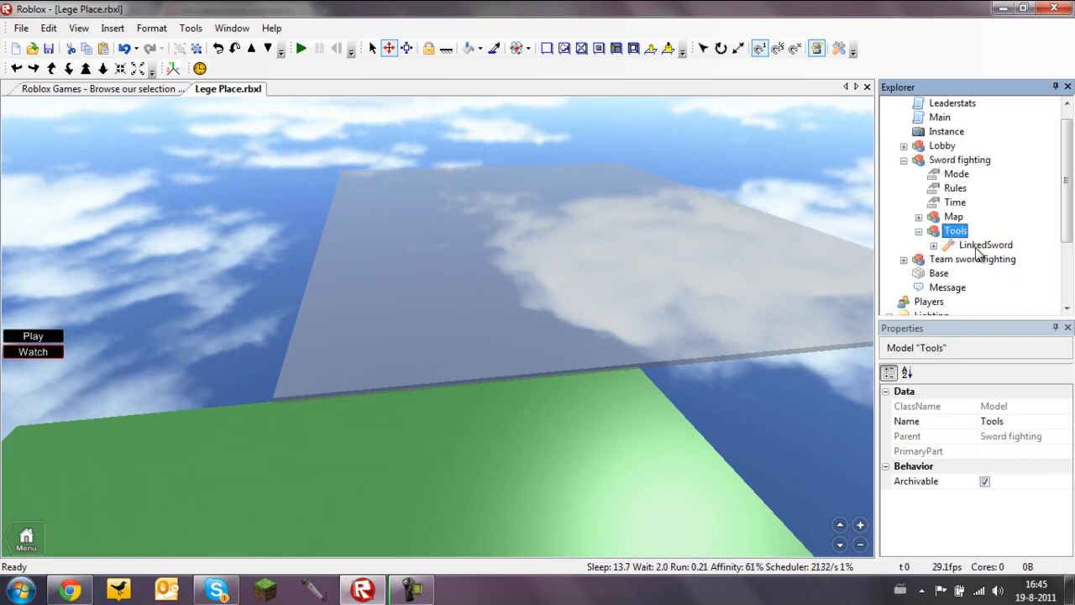
pyautogui.click(974, 248)
pyautogui.moveTo(617, 252); pyautogui.dragTo(507, 251, button='right')
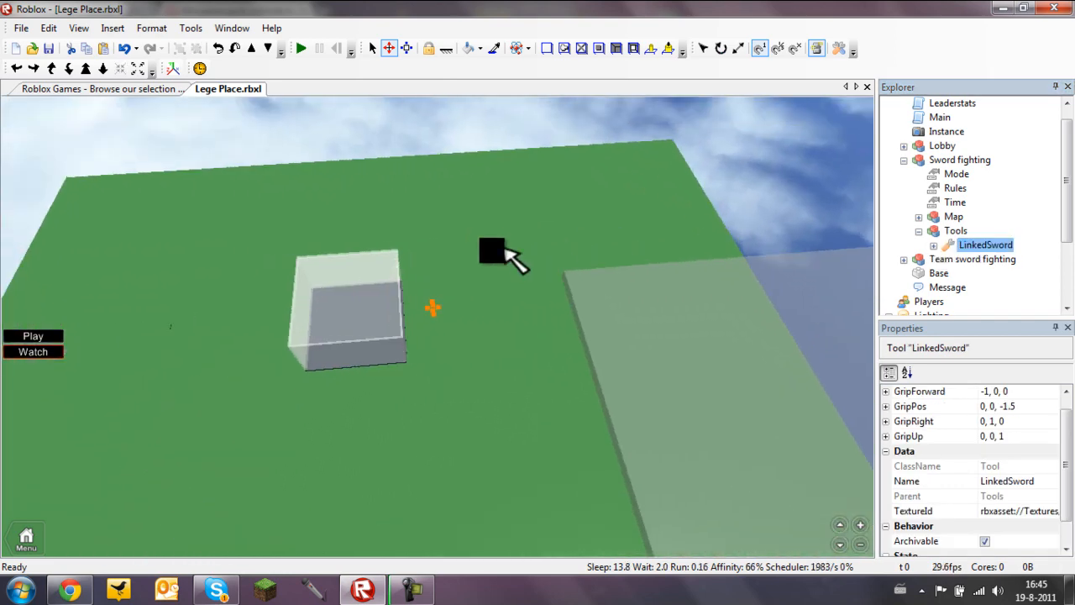
pyautogui.moveTo(446, 288); pyautogui.dragTo(331, 457, button='right')
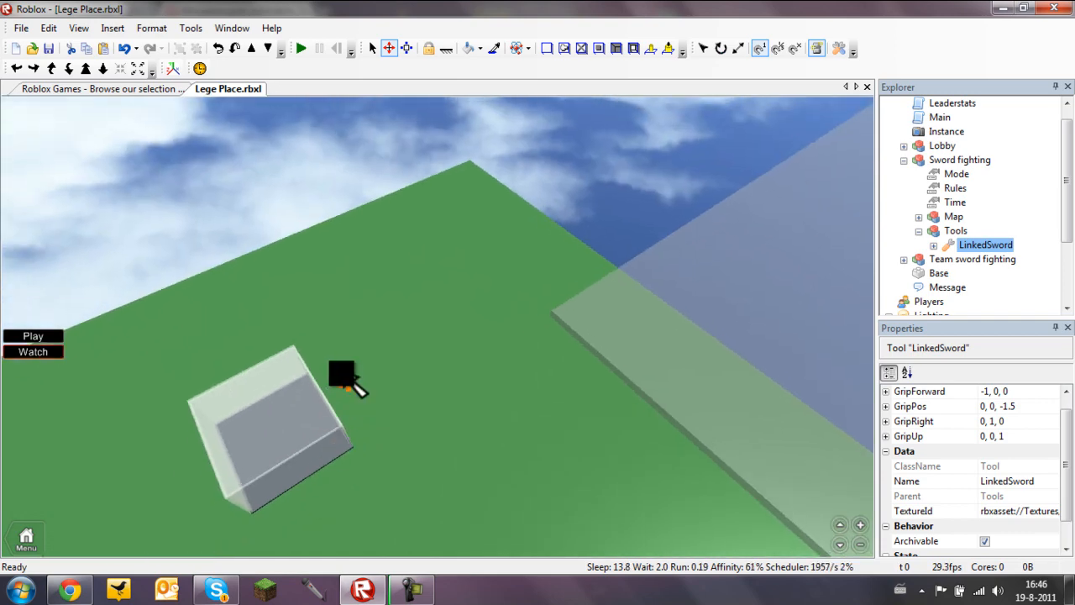
pyautogui.moveTo(341, 370); pyautogui.dragTo(353, 394, button='right')
pyautogui.moveTo(340, 351); pyautogui.dragTo(494, 408, button='right')
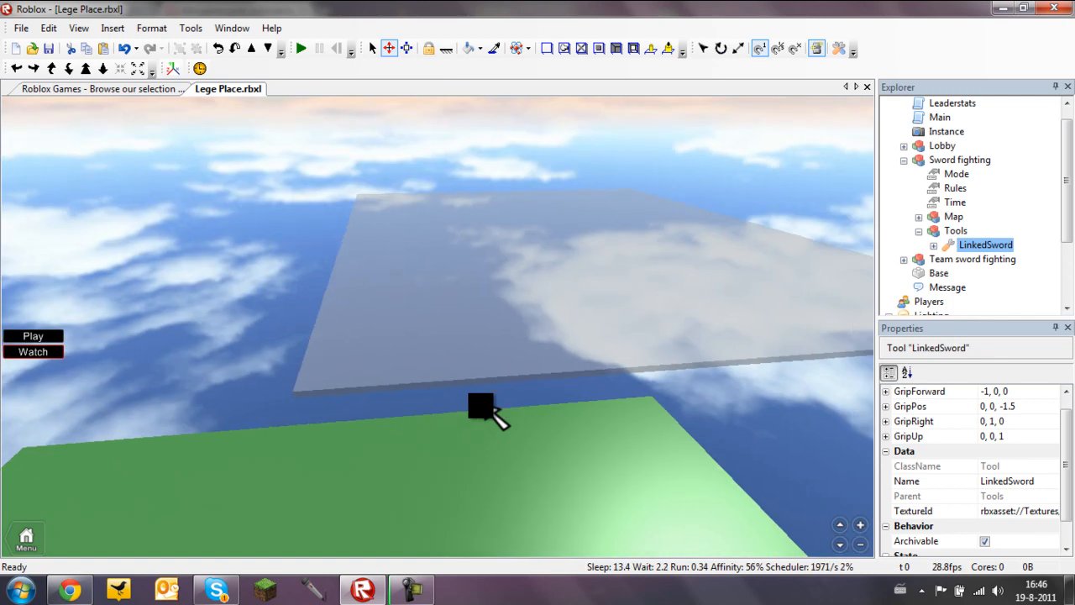
pyautogui.click(955, 231)
pyautogui.click(919, 231)
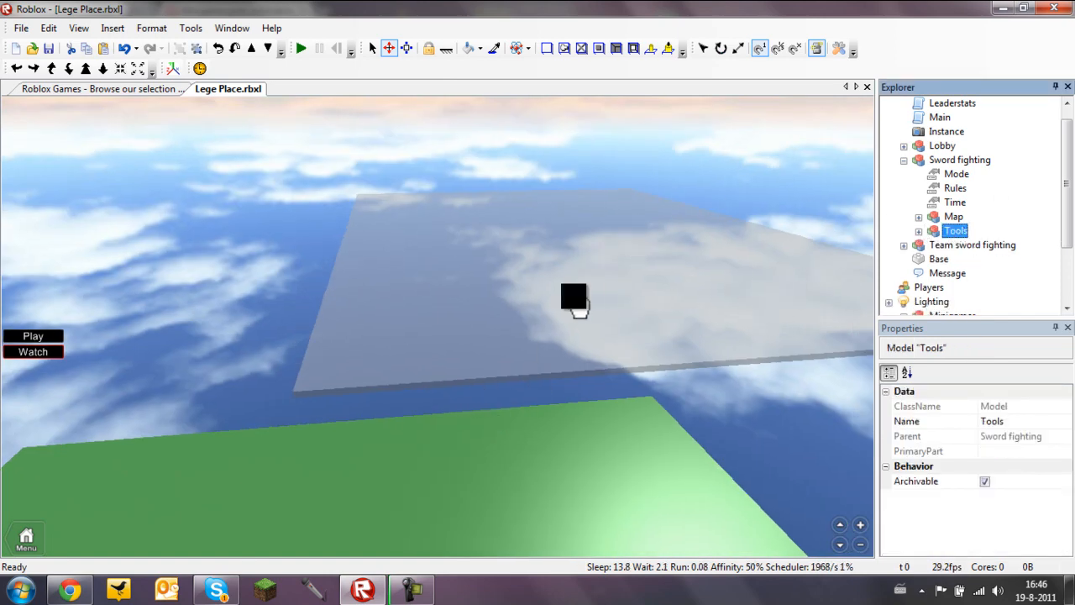
# Step: Check the Sword fighting model's Time and Rules values and the contents of its Map
pyautogui.click(954, 203)
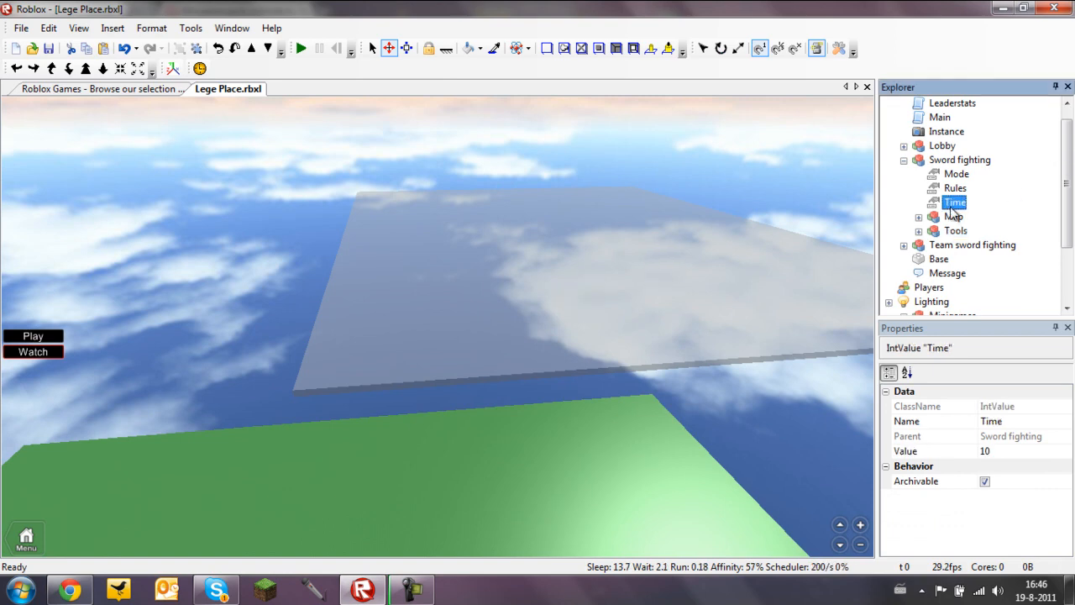
pyautogui.click(953, 189)
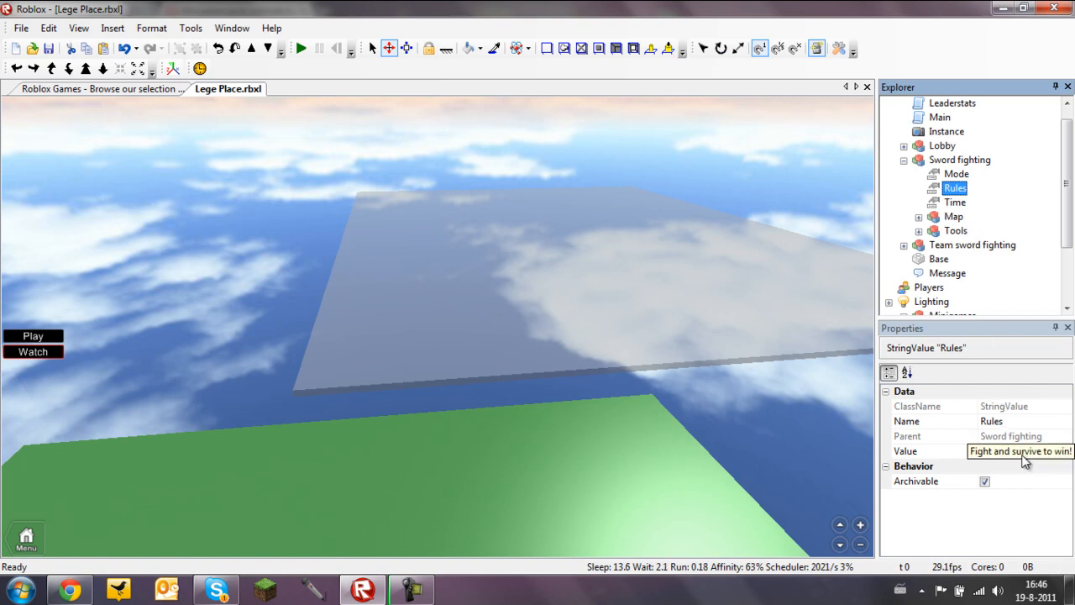
pyautogui.click(918, 217)
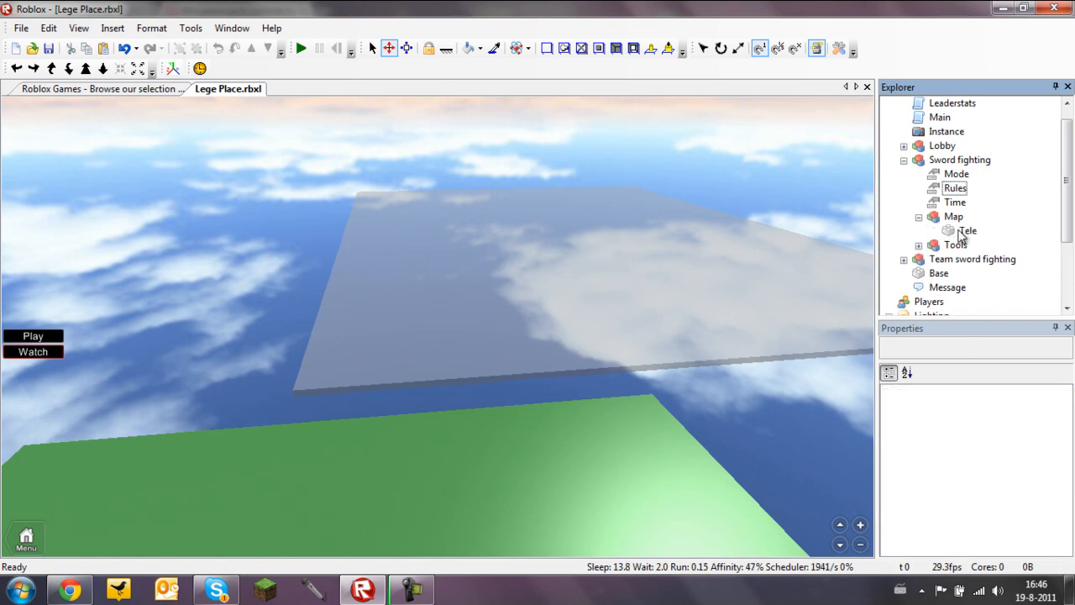
pyautogui.click(958, 232)
pyautogui.click(570, 315)
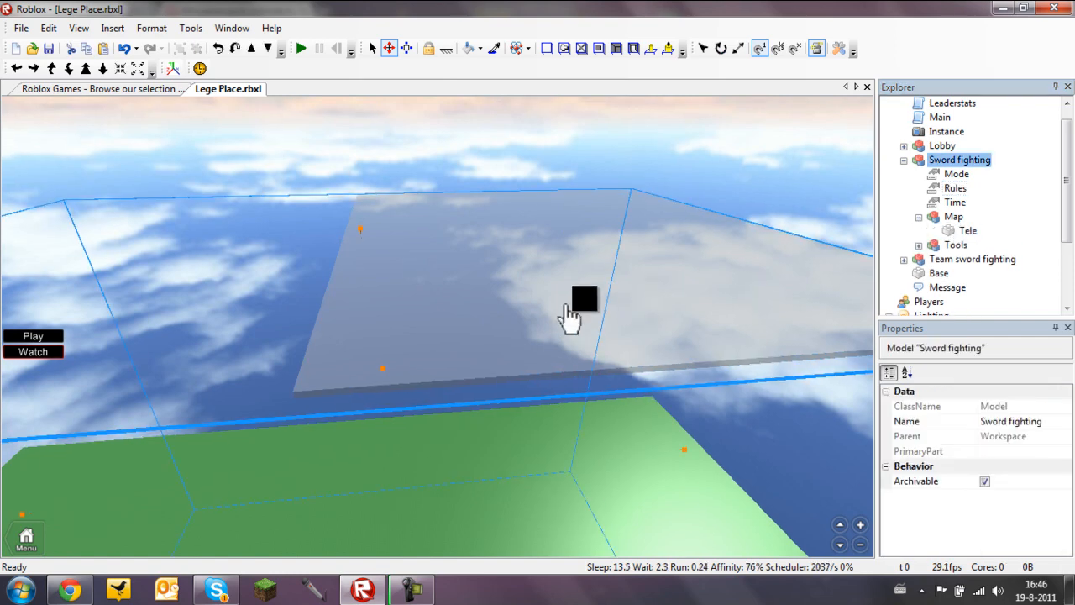
# Step: Recolor the Tele platform in the Sword fighting Map to Bright violet
pyautogui.click(968, 232)
pyautogui.moveTo(603, 356); pyautogui.dragTo(646, 309, button='right')
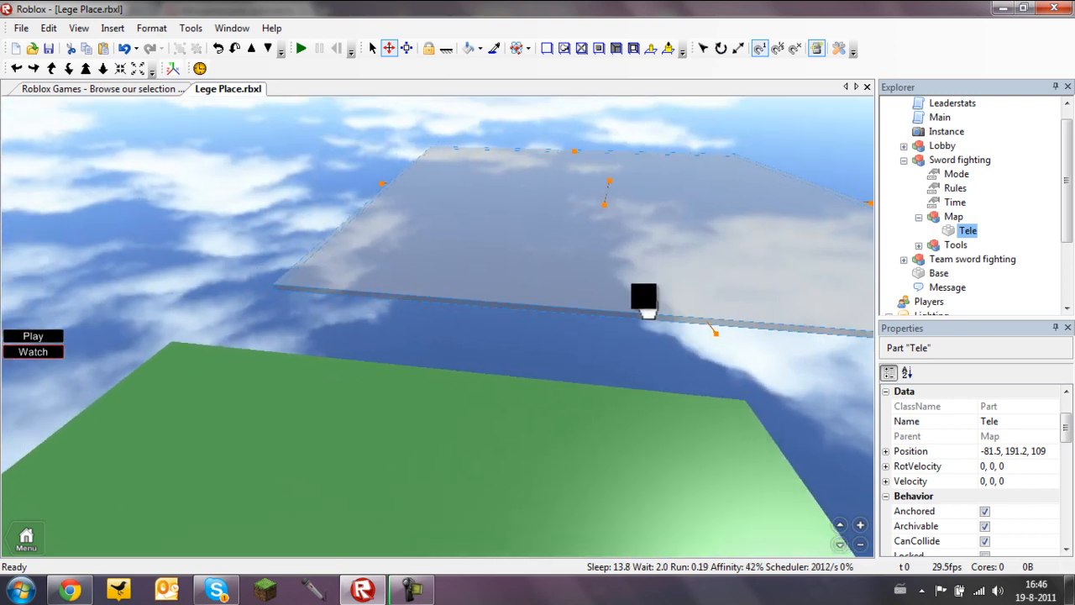
pyautogui.moveTo(436, 233); pyautogui.dragTo(538, 256, button='right')
pyautogui.moveTo(1066, 436); pyautogui.dragTo(1065, 419)
pyautogui.click(1035, 409)
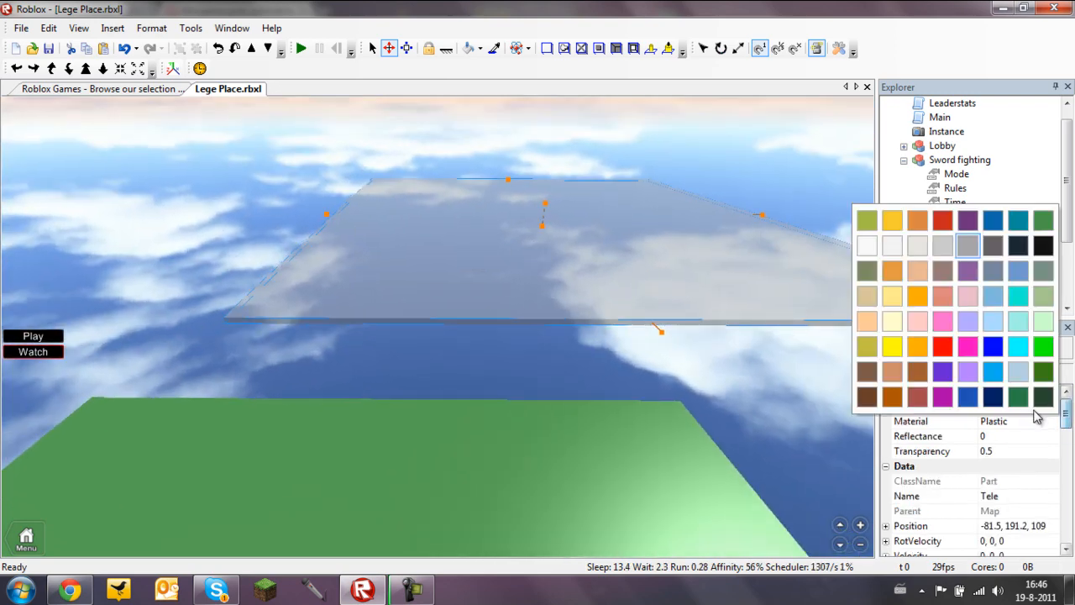
pyautogui.click(969, 225)
pyautogui.click(701, 271)
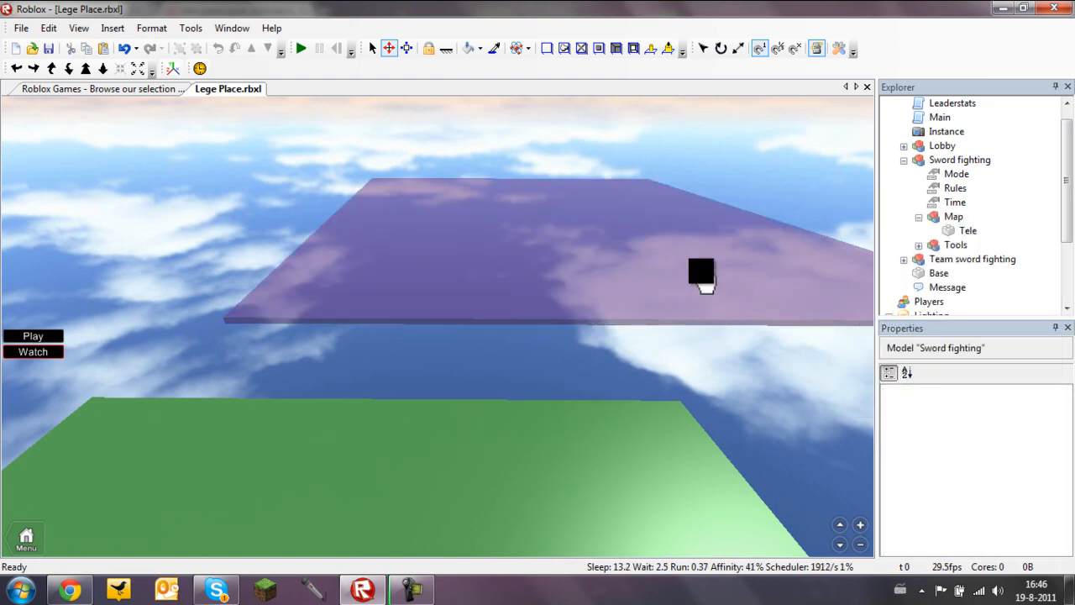
# Step: Make the Tele platform fully opaque by setting its Transparency to 0
pyautogui.click(967, 230)
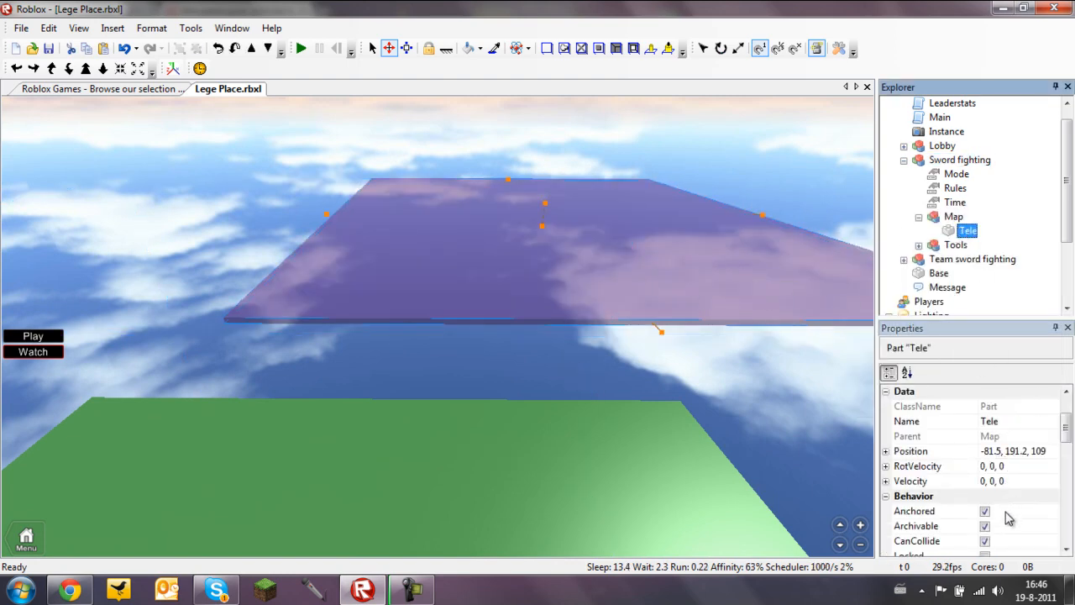
pyautogui.moveTo(1066, 431); pyautogui.dragTo(1065, 412)
pyautogui.click(1034, 452)
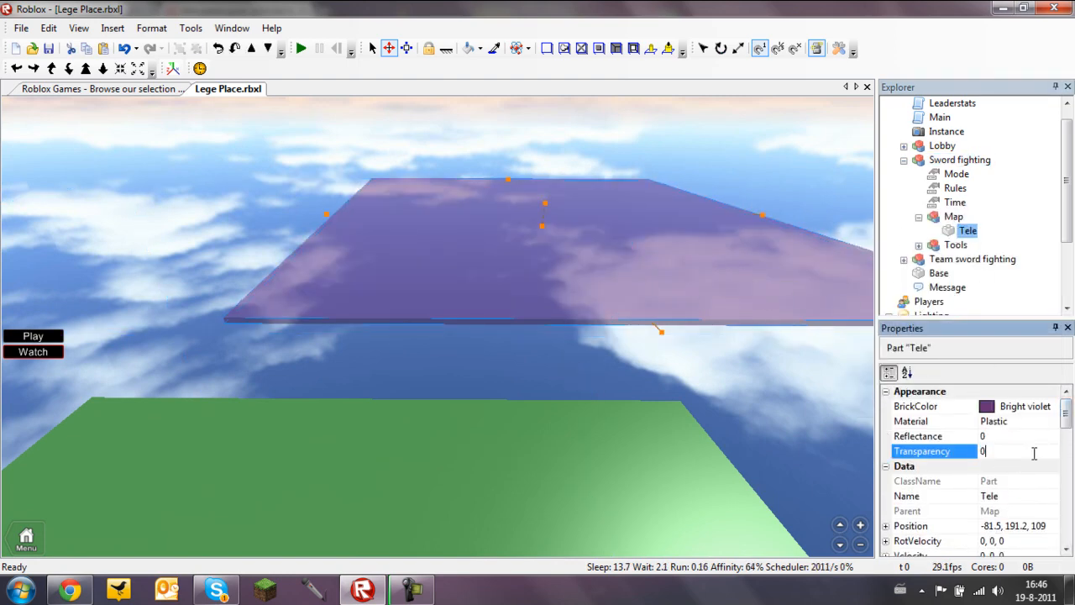
pyautogui.press('Return')
pyautogui.click(565, 365)
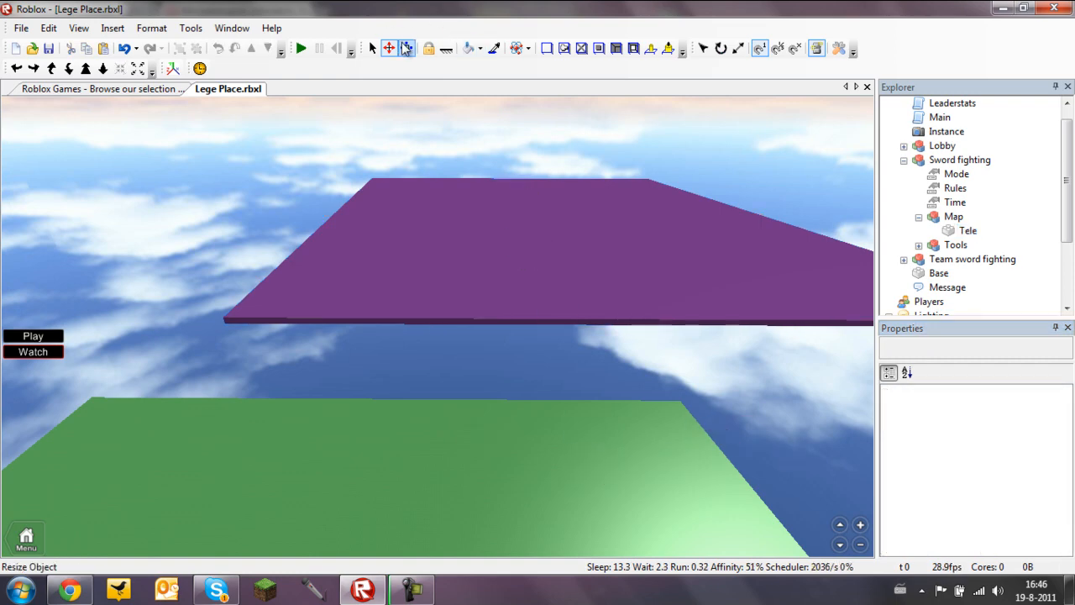
# Step: Insert a new Part object into the Workspace and locate it on the green base
pyautogui.click(113, 28)
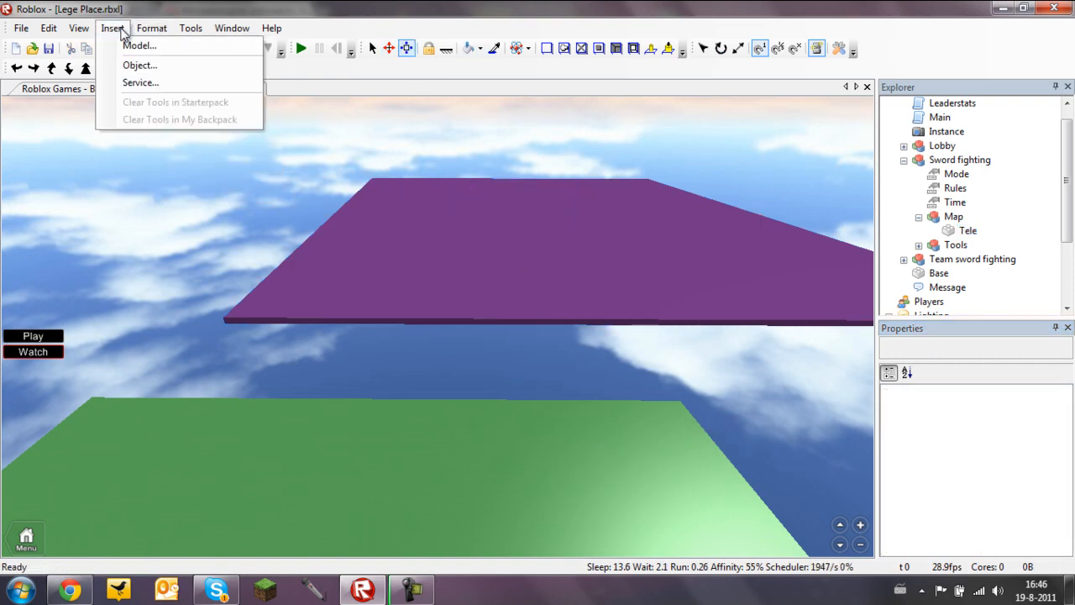
pyautogui.click(130, 66)
pyautogui.click(648, 358)
pyautogui.doubleClick(606, 356)
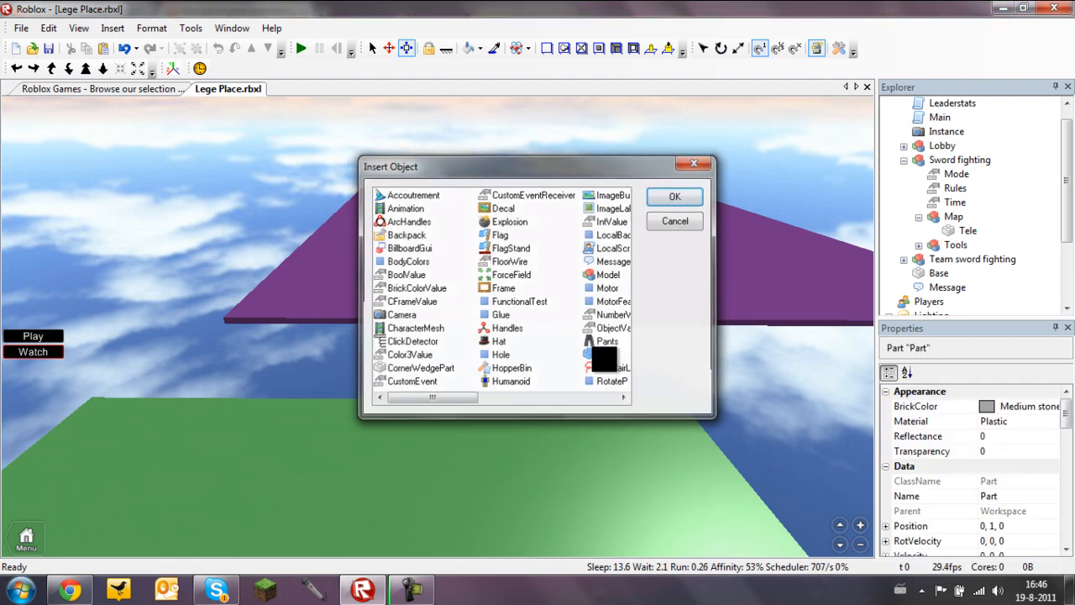
pyautogui.moveTo(446, 305); pyautogui.dragTo(418, 304, button='right')
pyautogui.click(467, 408)
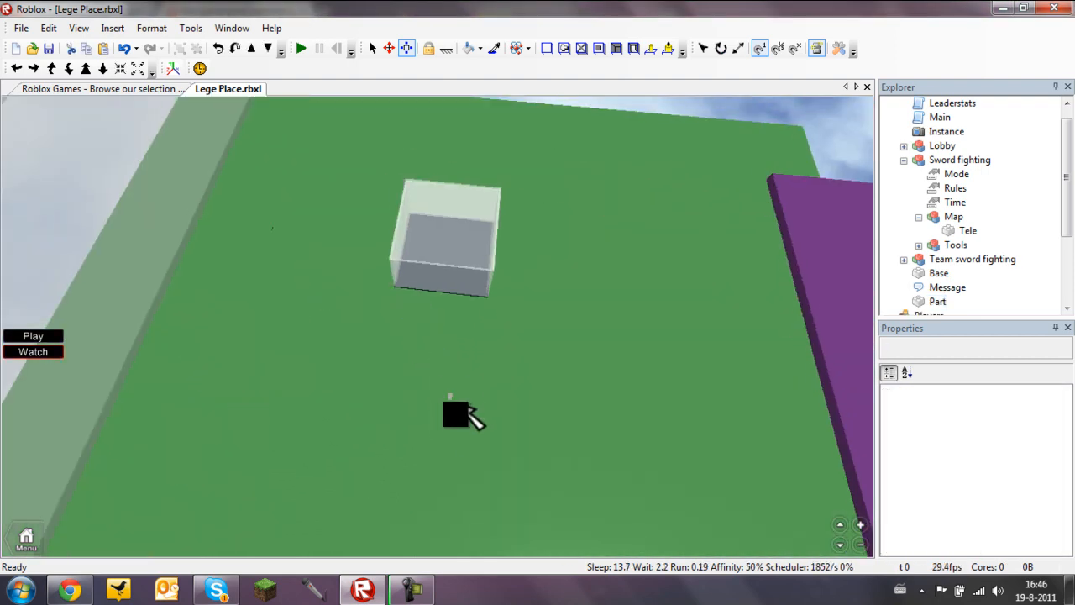
# Step: Place the new brick on the corner of the violet platform, color it red and anchor it
pyautogui.moveTo(451, 401); pyautogui.dragTo(370, 344)
pyautogui.click(1016, 406)
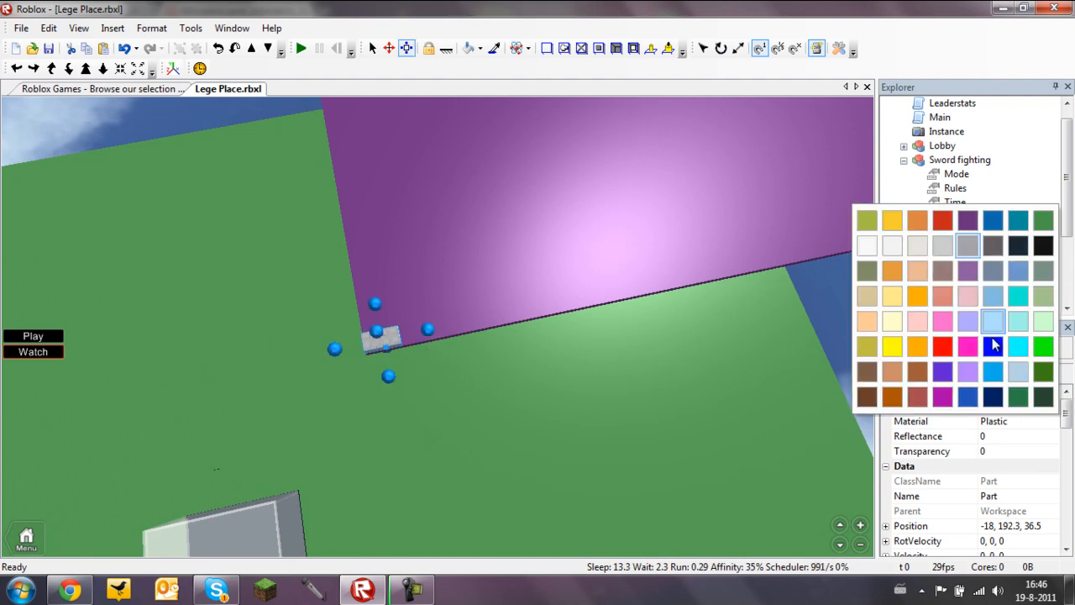
pyautogui.click(941, 221)
pyautogui.moveTo(1065, 421); pyautogui.dragTo(1066, 431)
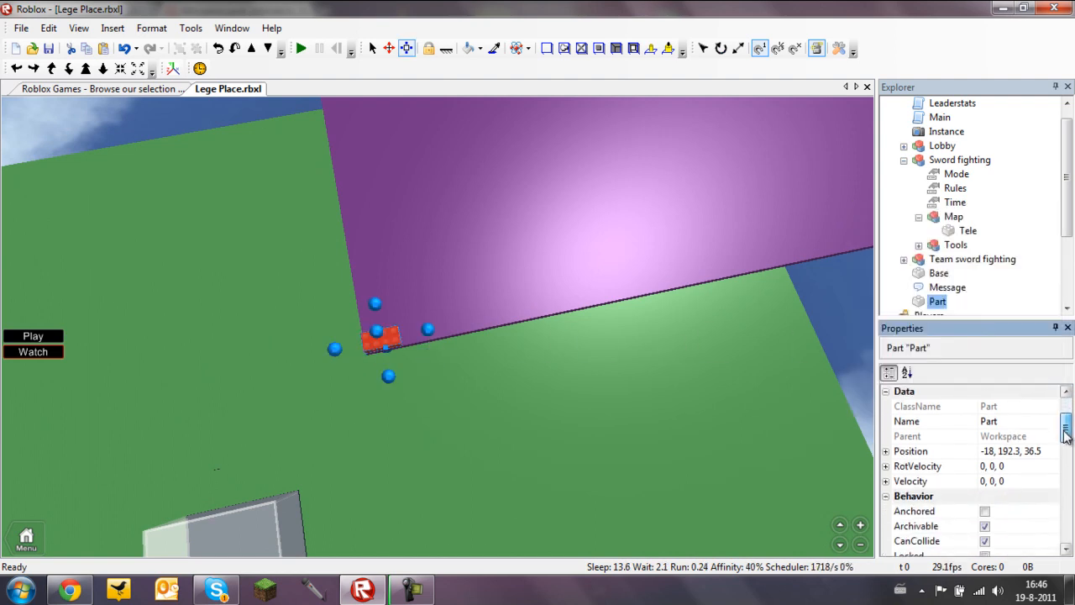
pyautogui.click(984, 511)
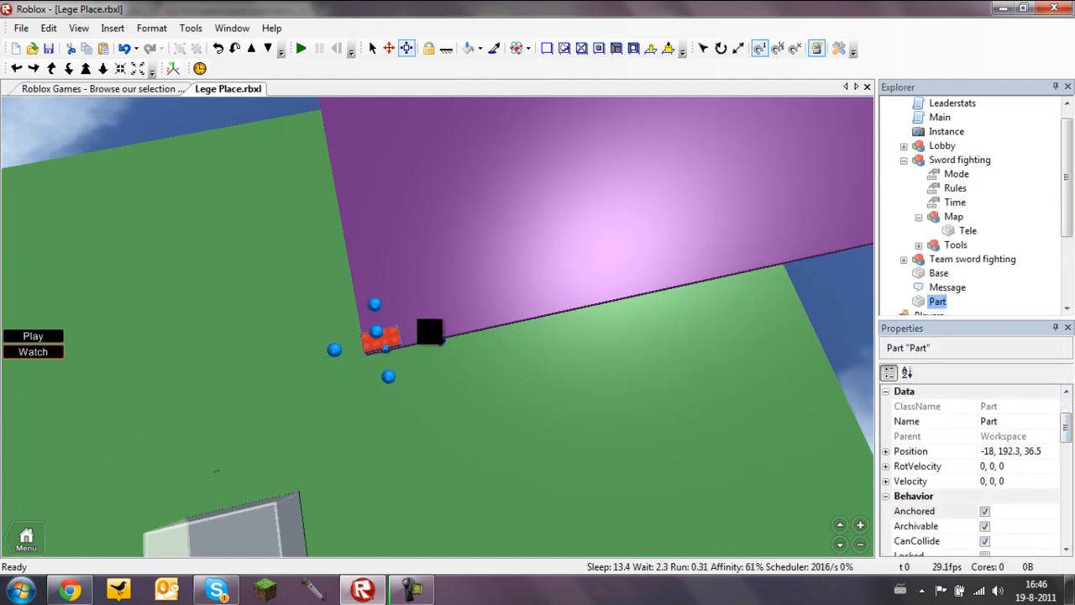
# Step: Stretch the red brick across the corner of the violet platform to a size of about 56 by 52
pyautogui.moveTo(434, 335); pyautogui.dragTo(712, 269)
pyautogui.moveTo(712, 270); pyautogui.dragTo(538, 298, button='right')
pyautogui.moveTo(536, 268); pyautogui.dragTo(316, 265)
pyautogui.moveTo(316, 265); pyautogui.dragTo(315, 264, button='right')
pyautogui.moveTo(430, 280); pyautogui.dragTo(435, 284, button='right')
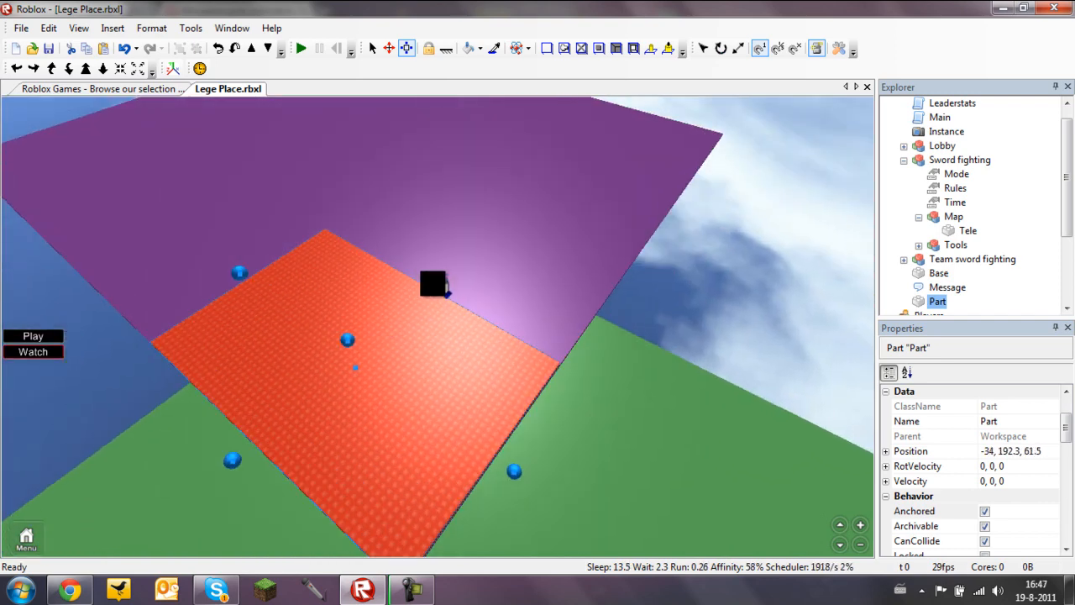
pyautogui.moveTo(441, 287); pyautogui.dragTo(496, 225)
# Step: Set the red slab's size to 52, 1.2, 52
pyautogui.scroll(-3, 1069, 420)
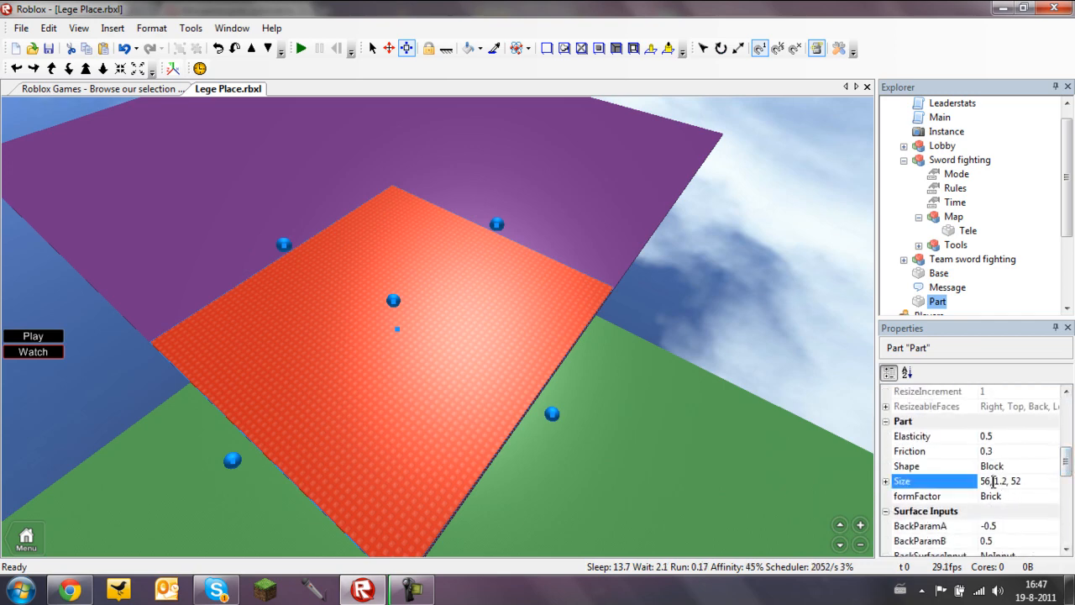
pyautogui.click(993, 481)
pyautogui.write('2,')
pyautogui.press('Return')
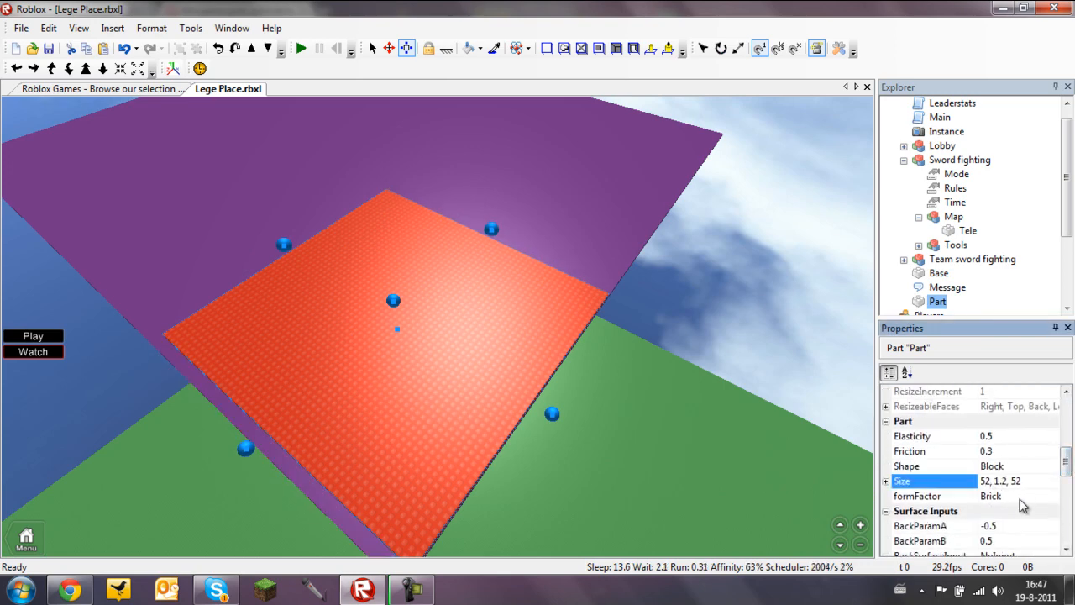
# Step: Duplicate the red slab and resize the copy to about 42, 7.2, 42 as a thicker second tier
pyautogui.moveTo(439, 378); pyautogui.dragTo(588, 339, button='right')
pyautogui.hotkey('ctrl', 'v')
pyautogui.moveTo(598, 286); pyautogui.dragTo(546, 290)
pyautogui.moveTo(548, 290); pyautogui.dragTo(586, 303, button='right')
pyautogui.moveTo(580, 273); pyautogui.dragTo(504, 269)
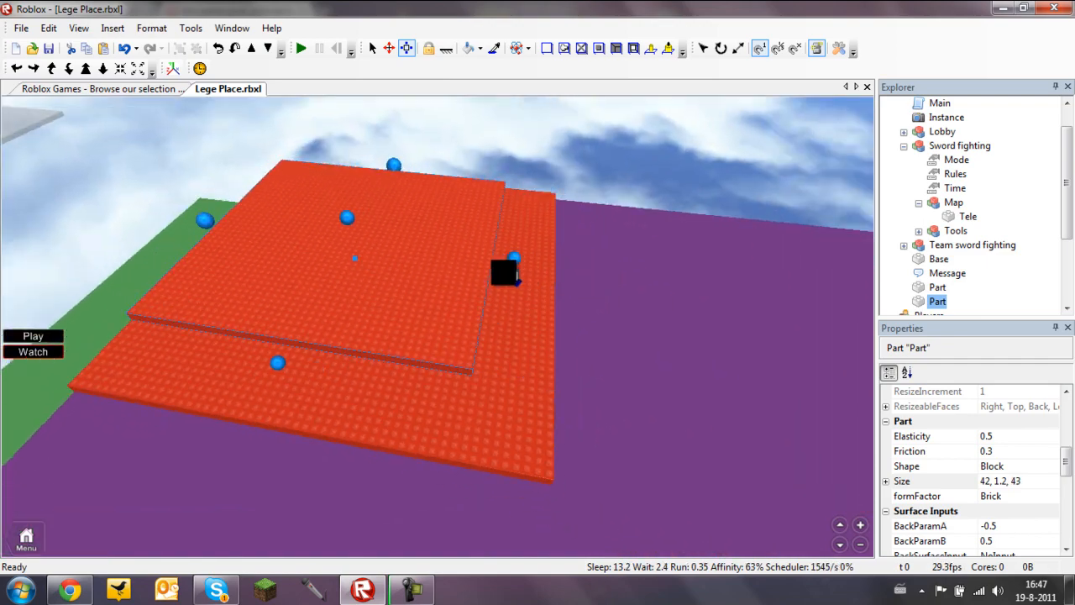
pyautogui.moveTo(351, 257); pyautogui.dragTo(337, 183)
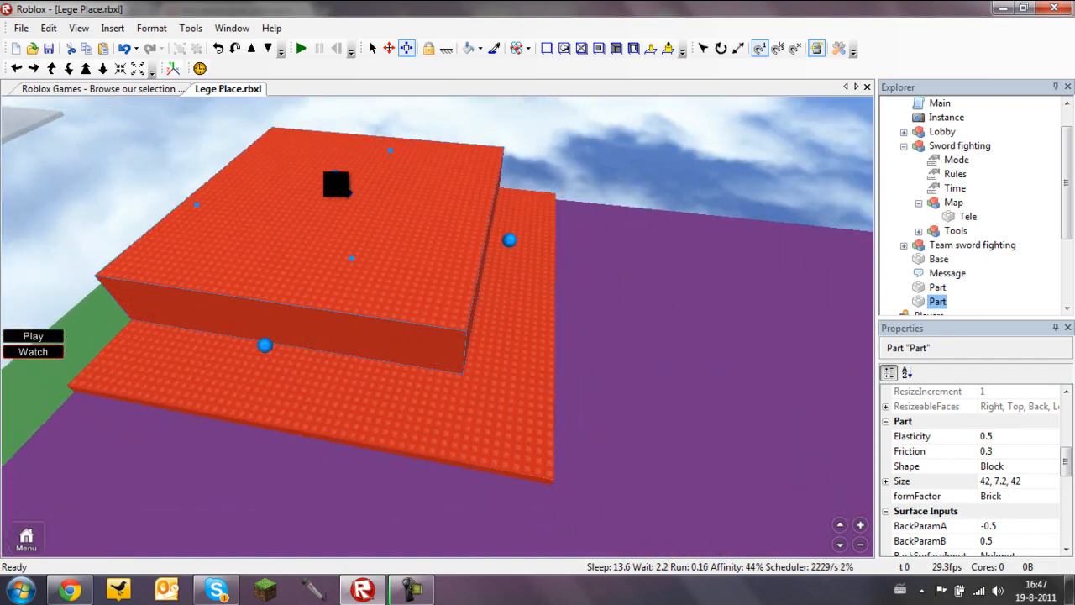
# Step: Stack the thicker red block on the red slab, flush with the outer corner of the violet platform
pyautogui.moveTo(361, 250); pyautogui.dragTo(598, 262)
pyautogui.moveTo(404, 252); pyautogui.dragTo(498, 336, button='right')
pyautogui.click(497, 336)
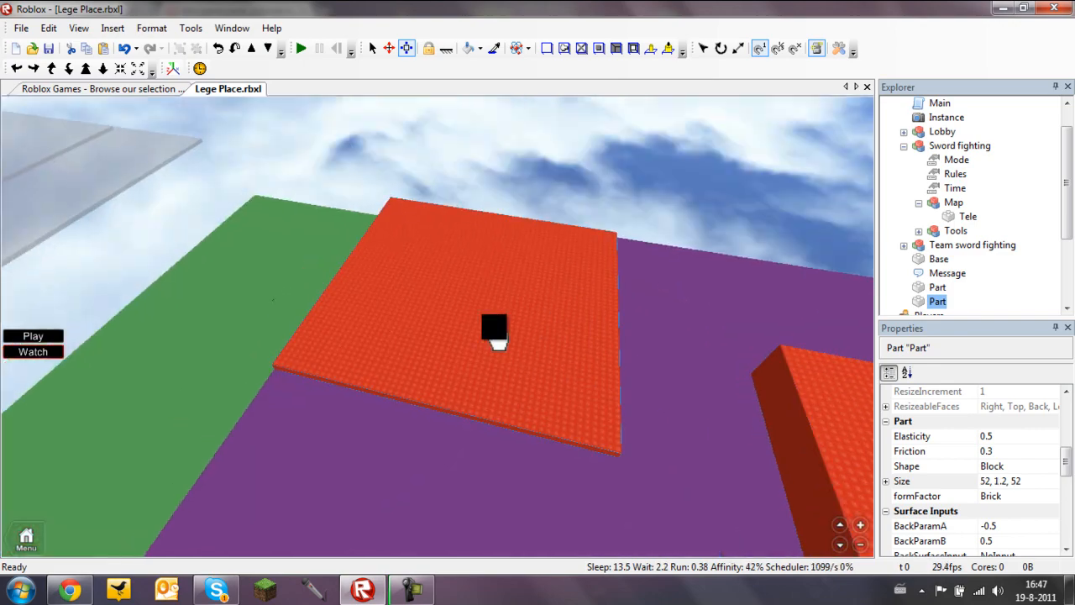
pyautogui.moveTo(473, 281); pyautogui.dragTo(482, 250)
pyautogui.moveTo(481, 251)
pyautogui.mouseDown(button='right')
pyautogui.moveTo(487, 270)
pyautogui.moveTo(481, 231)
pyautogui.mouseUp(button='right')
pyautogui.moveTo(567, 231); pyautogui.dragTo(394, 242)
pyautogui.moveTo(353, 220); pyautogui.dragTo(393, 242, button='right')
pyautogui.moveTo(393, 242); pyautogui.dragTo(420, 324)
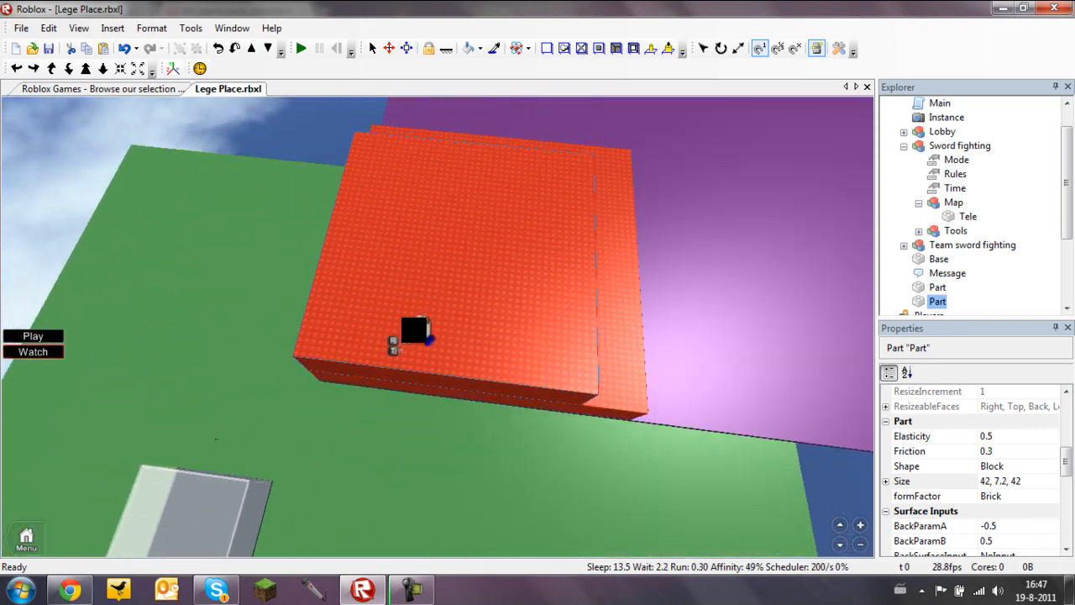
pyautogui.moveTo(413, 332); pyautogui.dragTo(464, 341, button='right')
# Step: Duplicate the second tier on top as a third tier and shrink both inner sides, one to about 34
pyautogui.hotkey('ctrl', 'd')
pyautogui.moveTo(557, 312); pyautogui.dragTo(539, 307)
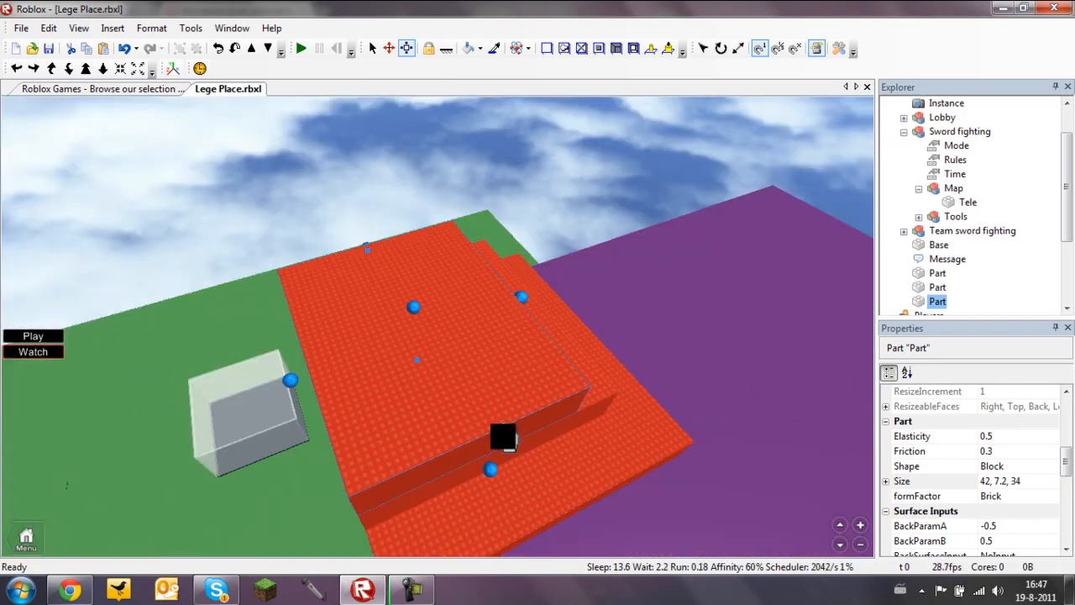
pyautogui.moveTo(505, 481); pyautogui.dragTo(472, 428)
pyautogui.moveTo(469, 430); pyautogui.dragTo(420, 393, button='right')
# Step: Duplicate the third tier on top as a fourth tier and shrink it to about 25, 7.2, 26
pyautogui.hotkey('ctrl', 'd')
pyautogui.moveTo(348, 412); pyautogui.dragTo(396, 367)
pyautogui.moveTo(395, 367); pyautogui.dragTo(513, 385, button='right')
pyautogui.moveTo(520, 342); pyautogui.dragTo(446, 347)
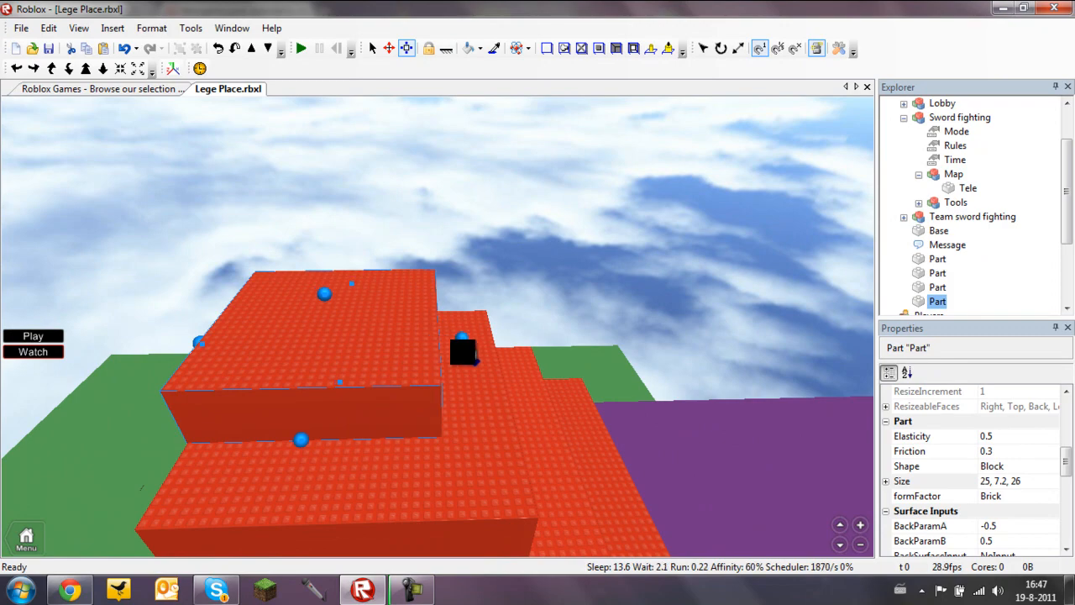
# Step: Duplicate the fourth tier on top as a fifth tier and shrink it to about 16, 7.2, 13
pyautogui.moveTo(462, 351); pyautogui.dragTo(513, 384, button='right')
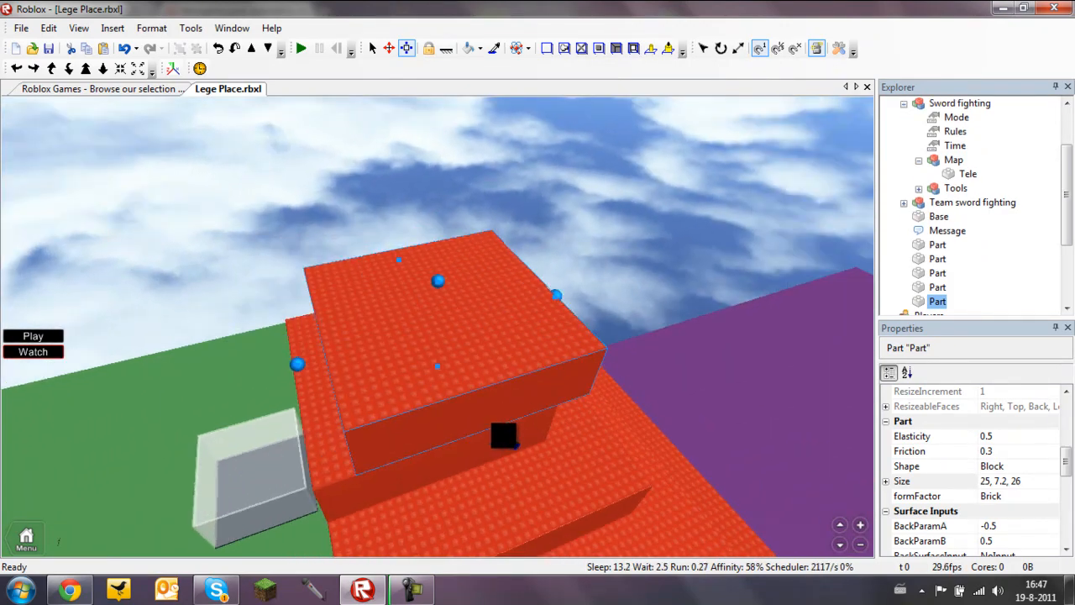
pyautogui.moveTo(514, 444); pyautogui.dragTo(471, 388)
pyautogui.moveTo(531, 284); pyautogui.dragTo(446, 296)
pyautogui.moveTo(446, 297); pyautogui.dragTo(487, 305, button='right')
# Step: Align the fourth and fifth tiers flush with the outer corner of the red stack
pyautogui.moveTo(433, 261); pyautogui.dragTo(461, 300)
pyautogui.moveTo(451, 390); pyautogui.dragTo(444, 359)
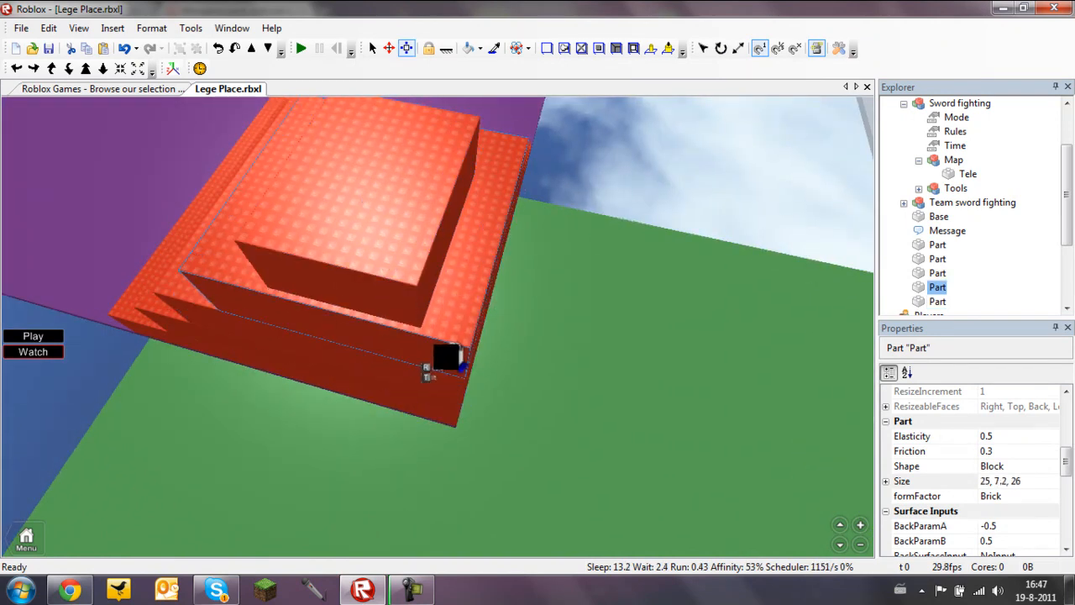
pyautogui.click(399, 282)
pyautogui.moveTo(390, 289); pyautogui.dragTo(442, 306)
pyautogui.moveTo(442, 306); pyautogui.dragTo(477, 268, button='right')
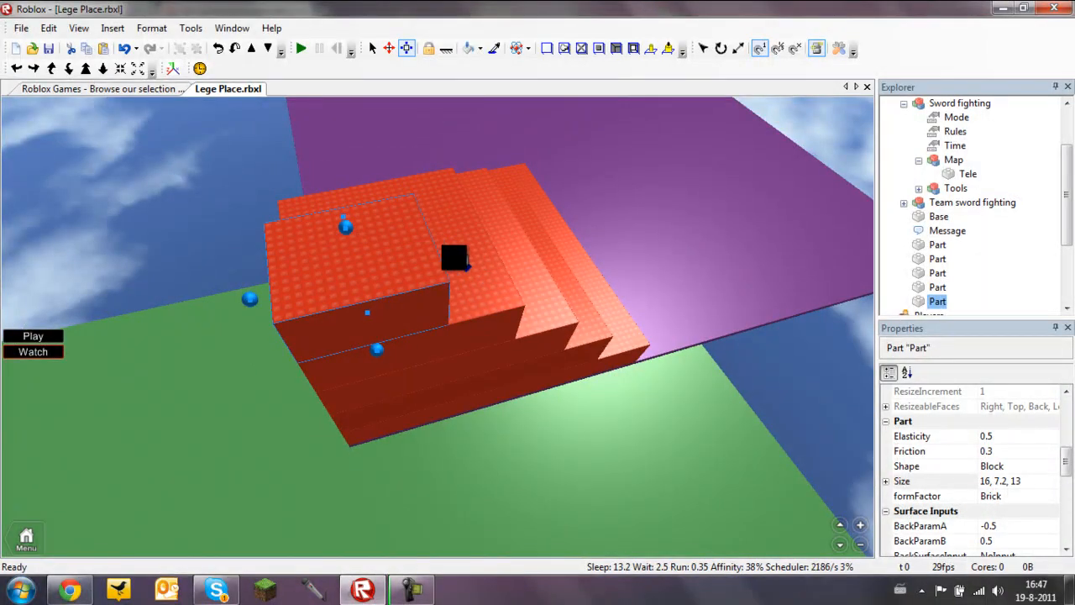
# Step: Select all five tiers of the red stair stack and paste a copy of them
pyautogui.keyDown('ctrl'); pyautogui.click(492, 349); pyautogui.keyUp('ctrl')
pyautogui.moveTo(492, 349); pyautogui.dragTo(467, 368, button='right')
pyautogui.keyDown('ctrl'); pyautogui.click(496, 428); pyautogui.keyUp('ctrl')
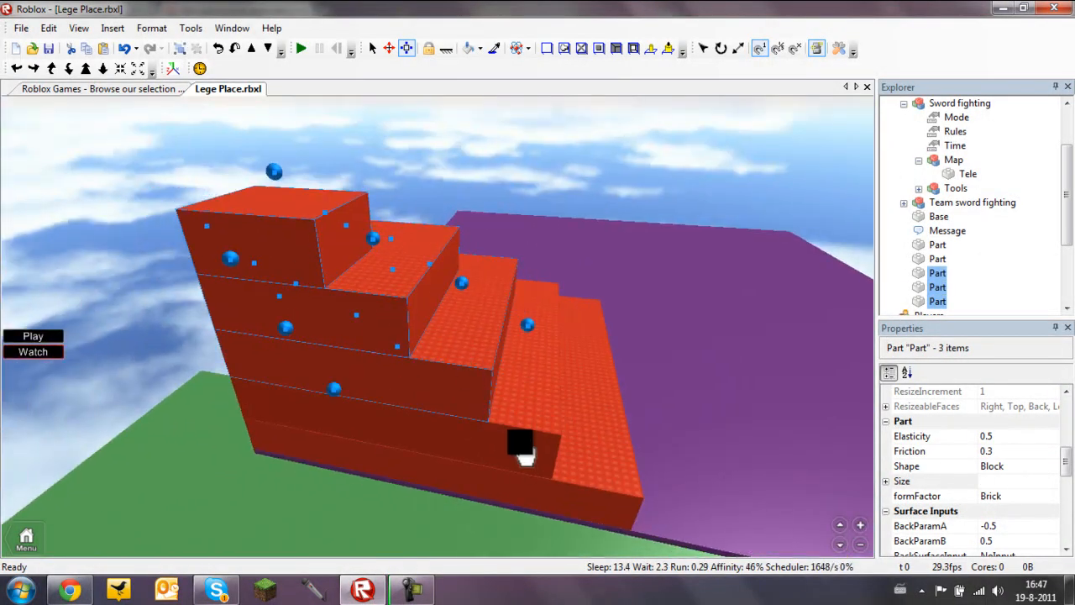
pyautogui.keyDown('ctrl'); pyautogui.click(587, 484); pyautogui.keyUp('ctrl')
pyautogui.moveTo(594, 485); pyautogui.dragTo(430, 410, button='right')
pyautogui.hotkey('ctrl', 'c')
pyautogui.hotkey('ctrl', 'v')
# Step: Move the copied stair stack to another corner of the violet platform and rotate it so its steps face inward
pyautogui.moveTo(430, 410); pyautogui.dragTo(587, 411)
pyautogui.moveTo(586, 411); pyautogui.dragTo(598, 415, button='right')
pyautogui.press('r')
pyautogui.press('r')
pyautogui.press('r')
pyautogui.press('r')
pyautogui.press('r')
pyautogui.press('r')
pyautogui.moveTo(598, 415); pyautogui.dragTo(547, 297)
pyautogui.moveTo(547, 298); pyautogui.dragTo(537, 294, button='right')
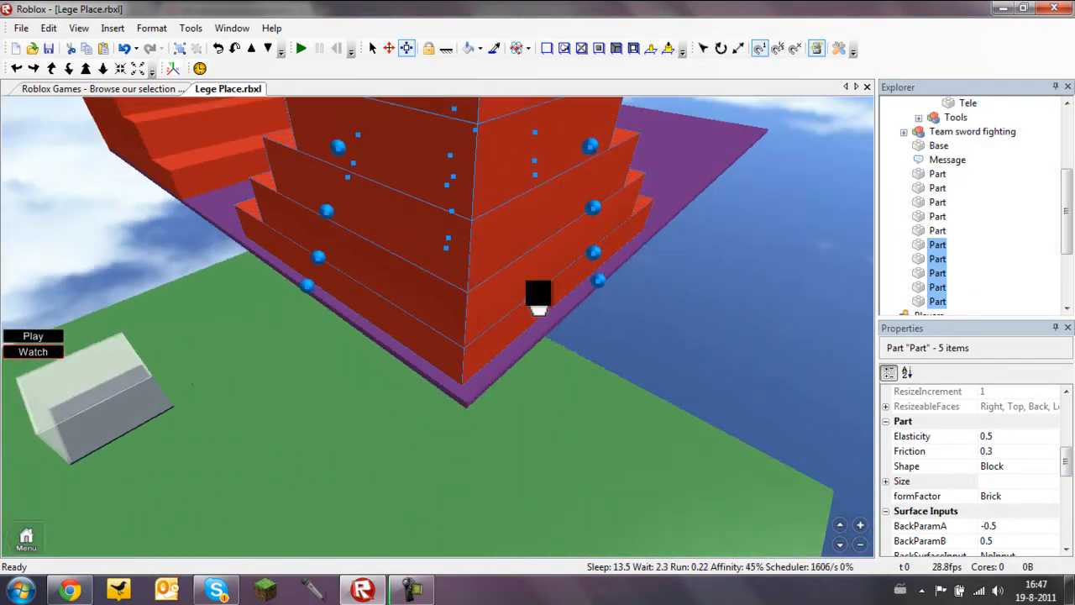
# Step: Slide the copied stair stack flush with the edges of the violet platform's corner
pyautogui.moveTo(503, 309); pyautogui.dragTo(537, 317)
pyautogui.moveTo(537, 317); pyautogui.dragTo(449, 266, button='right')
pyautogui.moveTo(450, 266); pyautogui.dragTo(454, 260)
pyautogui.moveTo(455, 261); pyautogui.dragTo(496, 370, button='right')
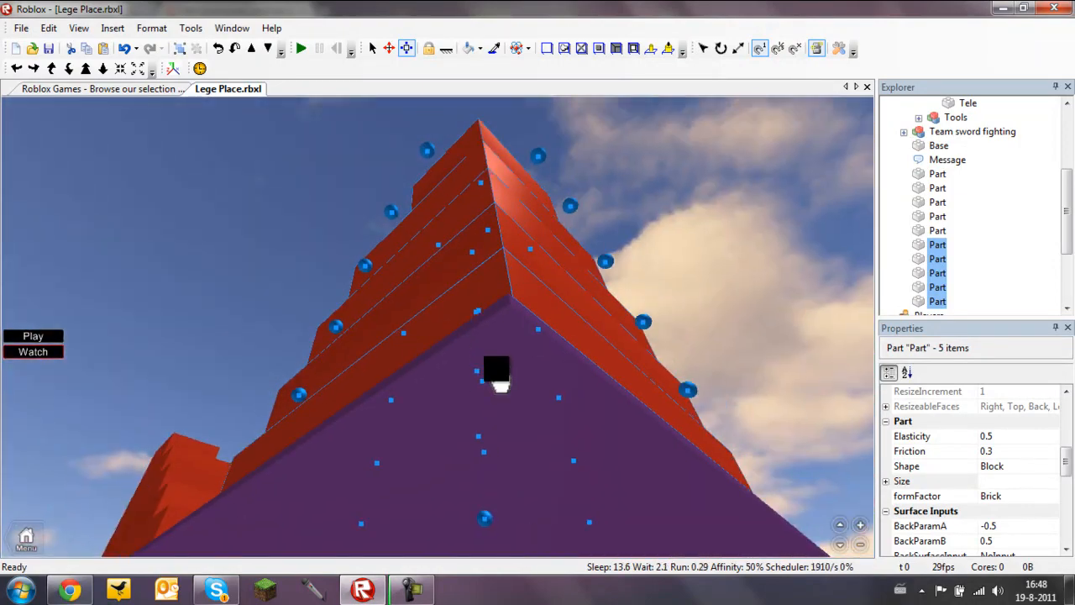
# Step: Reposition the violet Sword fighting platform beneath the red stair stacks
pyautogui.click(502, 329)
pyautogui.moveTo(514, 342); pyautogui.dragTo(499, 338)
pyautogui.moveTo(514, 343); pyautogui.dragTo(499, 339, button='right')
pyautogui.moveTo(499, 338); pyautogui.dragTo(499, 332)
pyautogui.moveTo(499, 338); pyautogui.dragTo(499, 332, button='right')
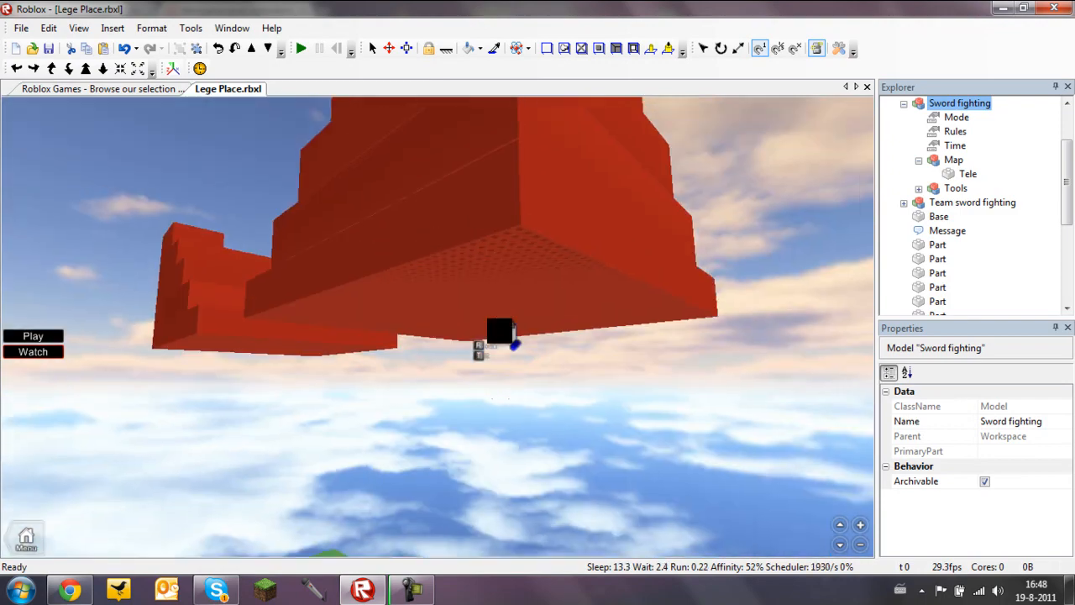
pyautogui.moveTo(499, 331); pyautogui.dragTo(505, 301)
pyautogui.moveTo(499, 332); pyautogui.dragTo(505, 301, button='right')
pyautogui.moveTo(504, 301); pyautogui.dragTo(508, 310)
pyautogui.moveTo(505, 301); pyautogui.dragTo(441, 370, button='right')
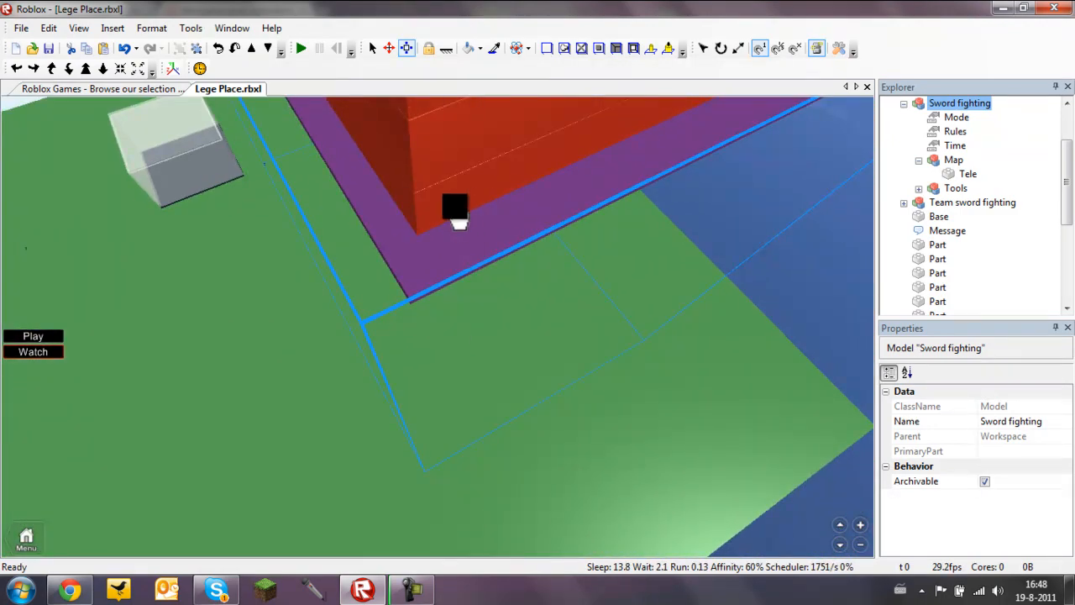
# Step: Realign the copied stack's bottom slab and upper tiers with the corner of the violet platform
pyautogui.moveTo(455, 211); pyautogui.dragTo(513, 203)
pyautogui.moveTo(458, 273); pyautogui.dragTo(463, 231, button='right')
pyautogui.click(461, 258)
pyautogui.moveTo(458, 240); pyautogui.dragTo(451, 252, button='right')
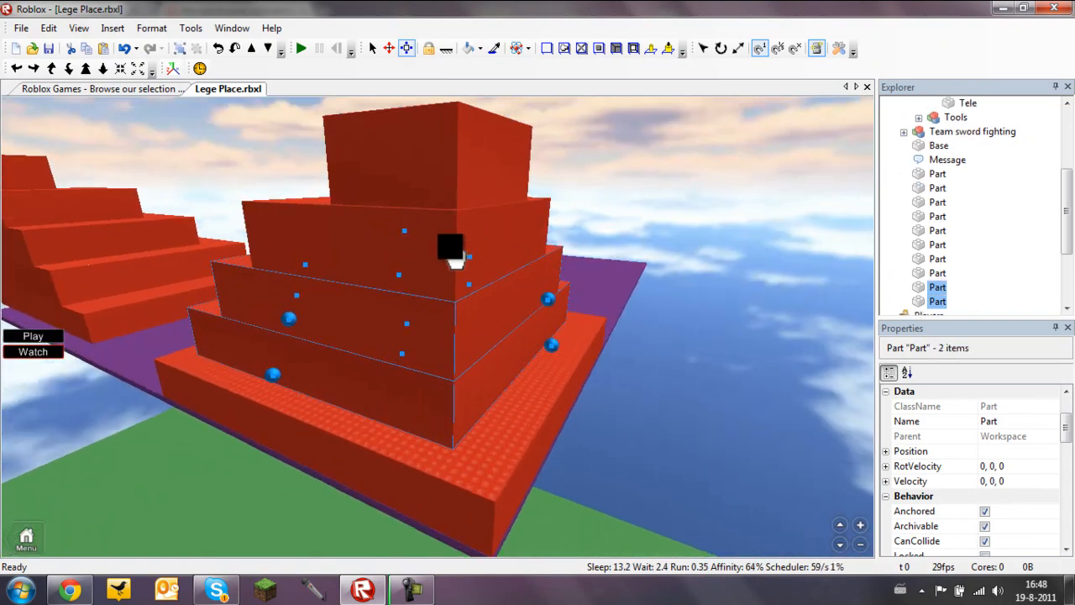
pyautogui.moveTo(449, 195); pyautogui.dragTo(499, 327, button='right')
# Step: Select all ten tiers of both red stair stacks and paste a copy of them
pyautogui.click(413, 417)
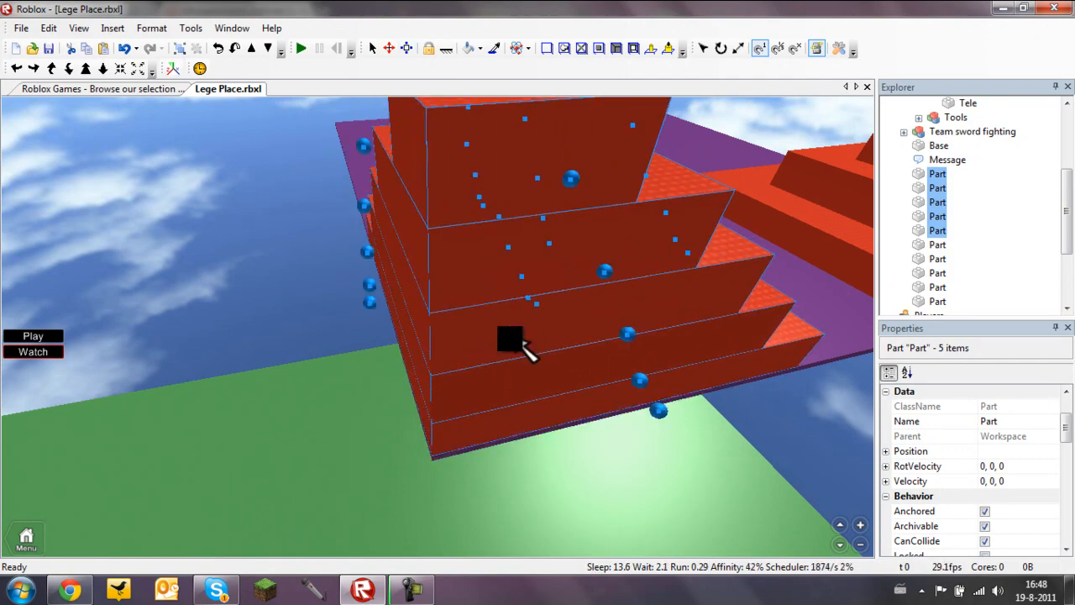
pyautogui.moveTo(523, 343); pyautogui.dragTo(516, 355, button='right')
pyautogui.keyDown('ctrl'); pyautogui.click(580, 418); pyautogui.keyUp('ctrl')
pyautogui.keyDown('ctrl'); pyautogui.click(621, 386); pyautogui.keyUp('ctrl')
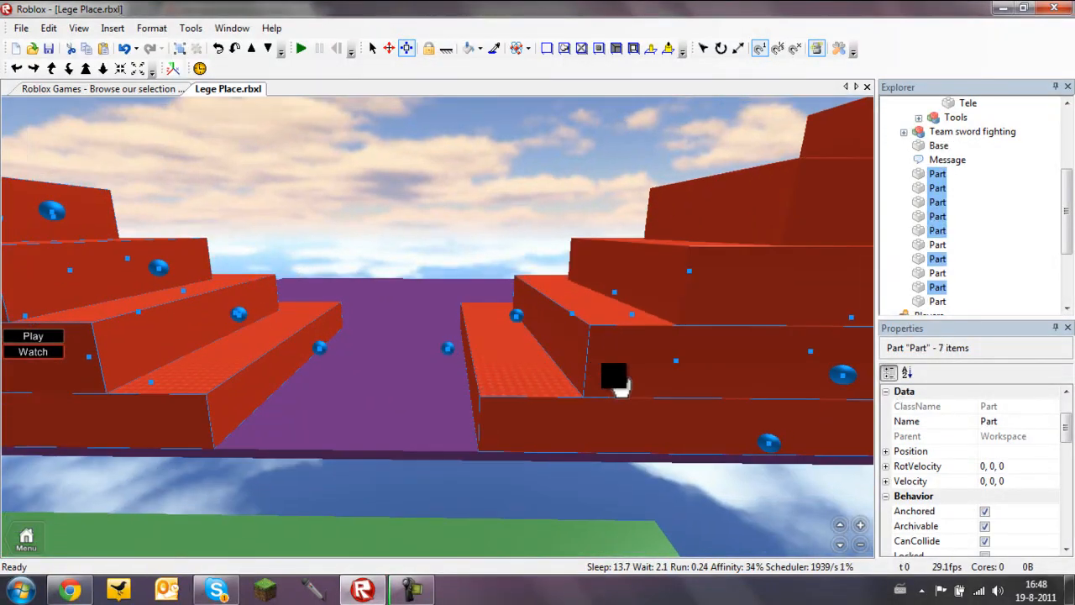
pyautogui.moveTo(619, 386); pyautogui.dragTo(619, 363, button='right')
pyautogui.keyDown('ctrl'); pyautogui.click(759, 119); pyautogui.keyUp('ctrl')
pyautogui.scroll(-4, 632, 231)
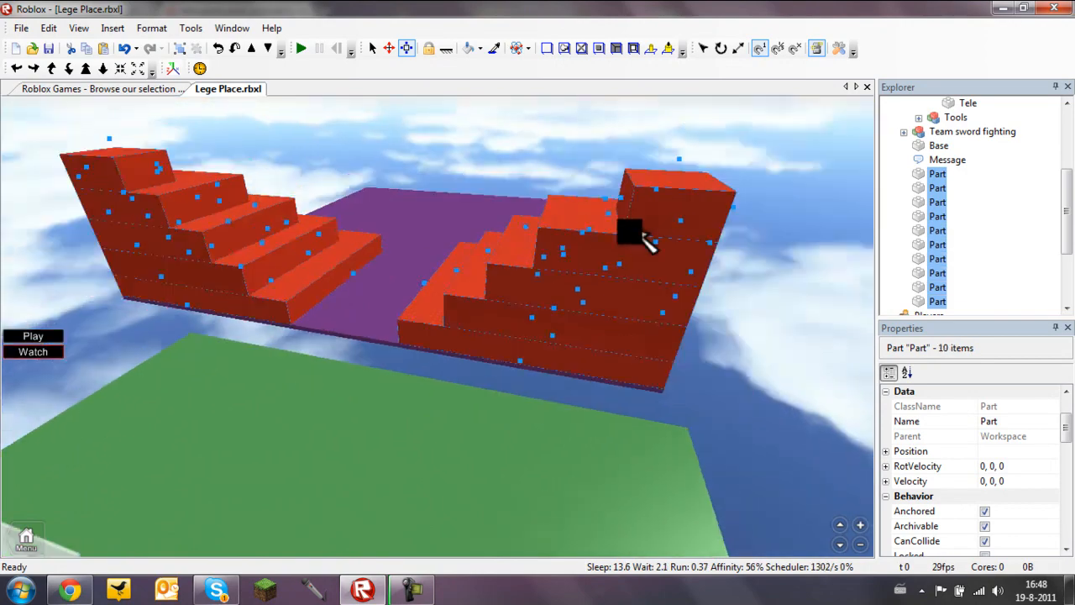
pyautogui.moveTo(412, 165); pyautogui.dragTo(411, 333, button='right')
pyautogui.hotkey('ctrl', 'v')
# Step: Place the pasted pair of stair stacks on the remaining corners of the violet platform, flush with its edges
pyautogui.moveTo(479, 335); pyautogui.dragTo(524, 210)
pyautogui.moveTo(524, 210); pyautogui.dragTo(522, 222, button='right')
pyautogui.moveTo(488, 336); pyautogui.dragTo(457, 335)
pyautogui.moveTo(457, 335); pyautogui.dragTo(451, 328, button='right')
pyautogui.scroll(-4, 455, 337)
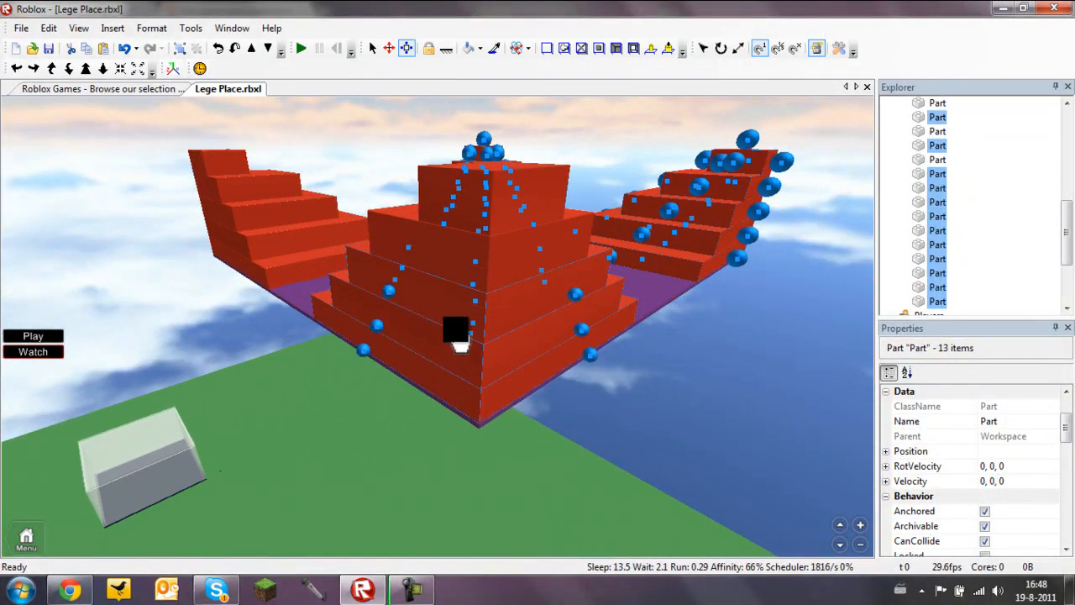
# Step: Add the remaining red stair blocks of the arena's corner pyramids to the current selection
pyautogui.keyDown('ctrl'); pyautogui.click(455, 271); pyautogui.keyUp('ctrl')
pyautogui.keyDown('ctrl'); pyautogui.click(438, 179); pyautogui.keyUp('ctrl')
pyautogui.moveTo(441, 281); pyautogui.dragTo(462, 259, button='right')
pyautogui.keyDown('ctrl'); pyautogui.click(470, 372); pyautogui.keyUp('ctrl')
pyautogui.keyDown('ctrl'); pyautogui.click(460, 336); pyautogui.keyUp('ctrl')
pyautogui.keyDown('ctrl'); pyautogui.click(422, 288); pyautogui.keyUp('ctrl')
pyautogui.keyDown('ctrl'); pyautogui.click(390, 247); pyautogui.keyUp('ctrl')
pyautogui.keyDown('ctrl'); pyautogui.click(336, 200); pyautogui.keyUp('ctrl')
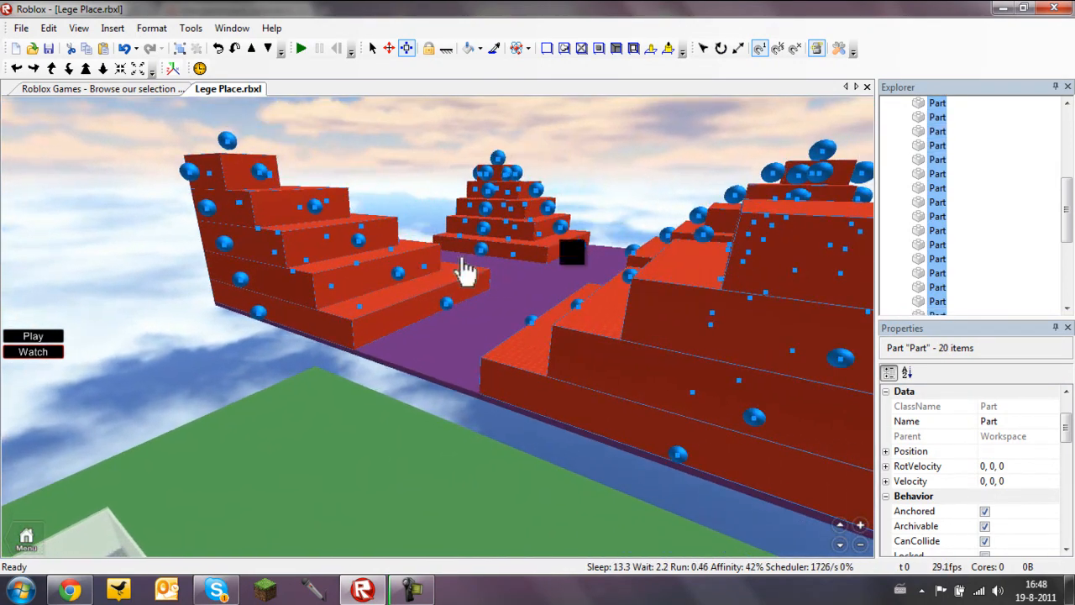
# Step: Move the selected stair parts into the Map model of Sword fighting and select the arena to check the grouping
pyautogui.moveTo(1066, 226); pyautogui.dragTo(1067, 180)
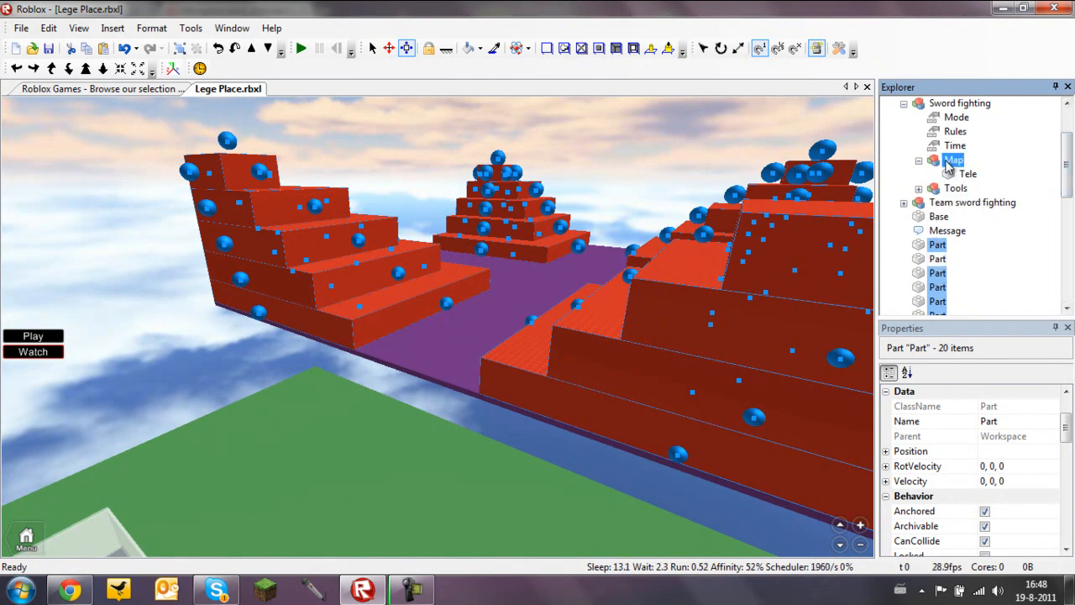
pyautogui.moveTo(948, 165); pyautogui.dragTo(950, 167)
pyautogui.click(547, 260)
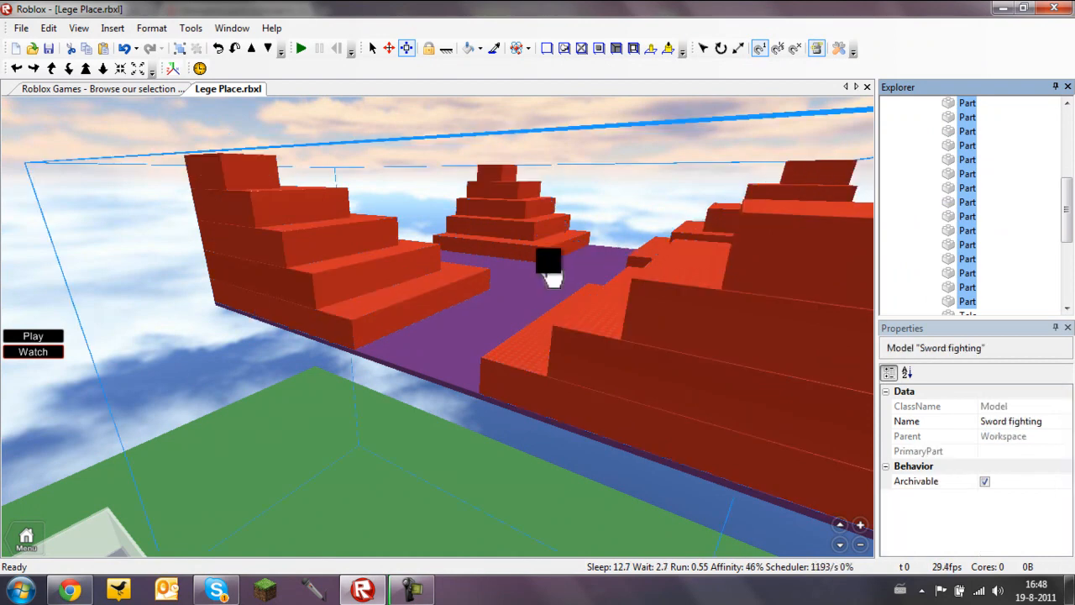
# Step: Examine the assembled Sword fighting arena from several angles and clear the selection
pyautogui.scroll(-5, 547, 252)
pyautogui.moveTo(628, 411); pyautogui.dragTo(627, 414)
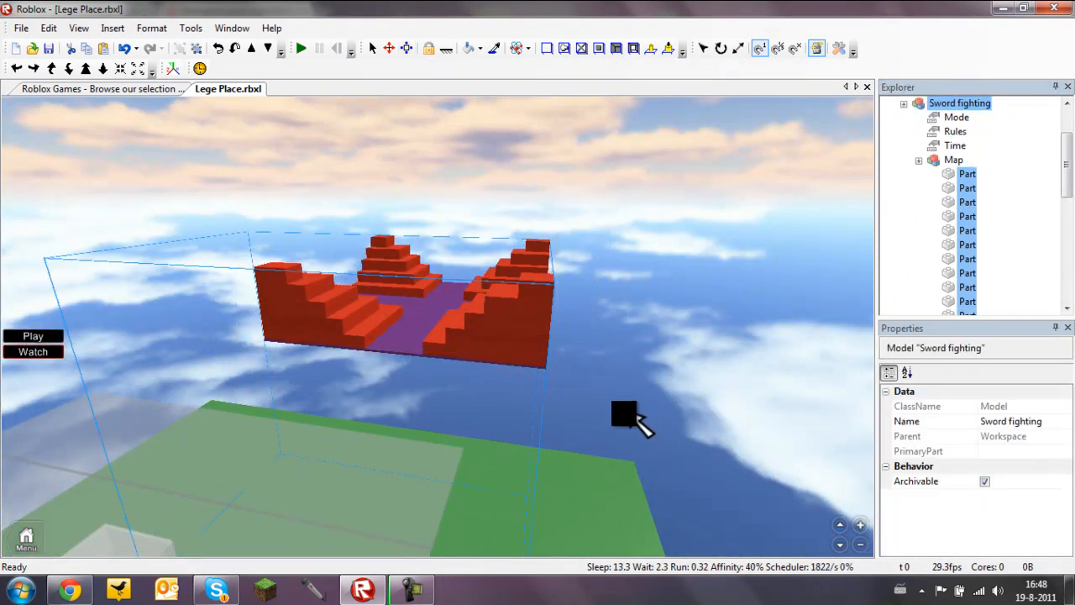
pyautogui.moveTo(627, 413); pyautogui.dragTo(615, 411, button='right')
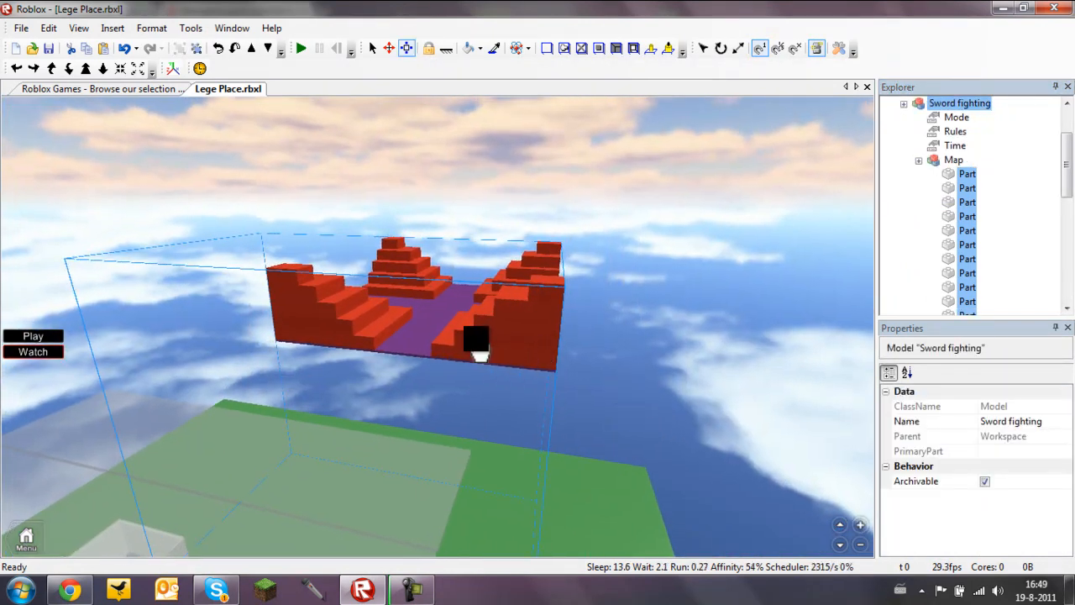
pyautogui.moveTo(613, 340); pyautogui.dragTo(611, 338, button='right')
pyautogui.moveTo(599, 287); pyautogui.dragTo(569, 308, button='right')
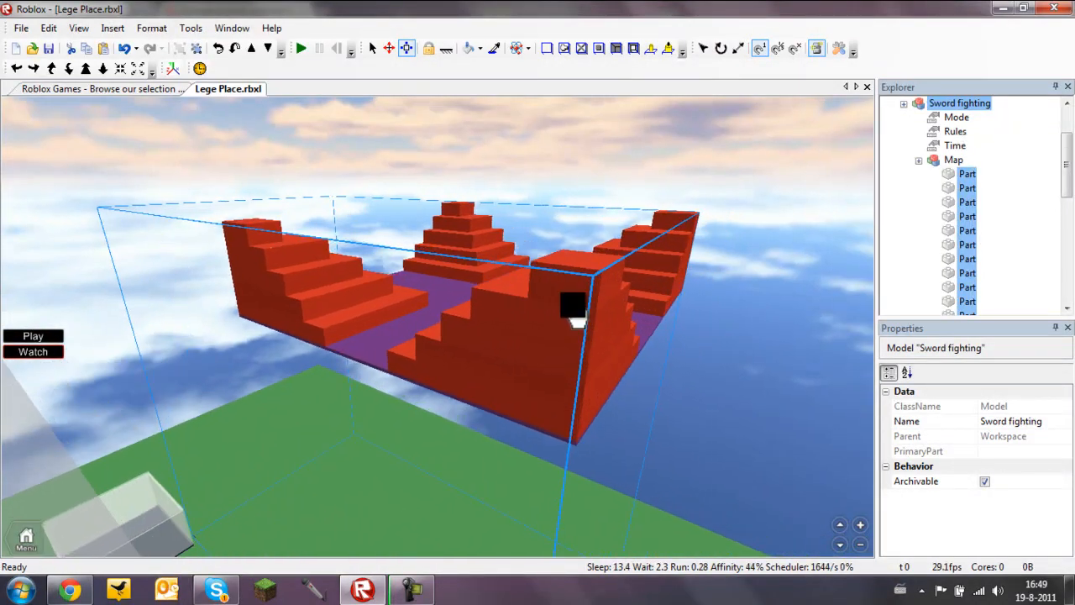
pyautogui.click(680, 157)
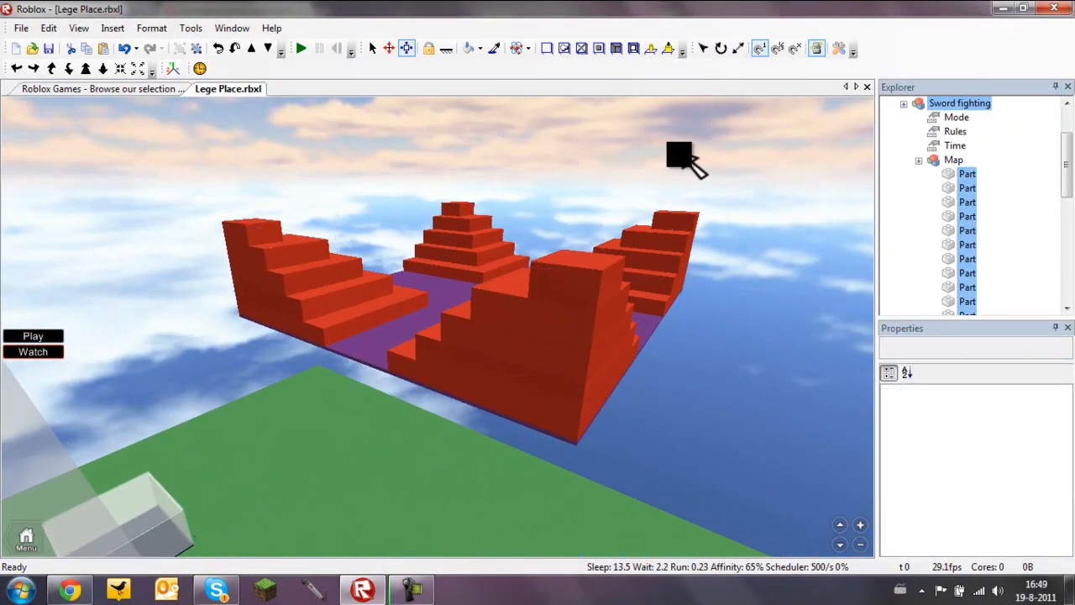
# Step: Collapse the Map group and the Sword fighting model in the object tree
pyautogui.click(919, 161)
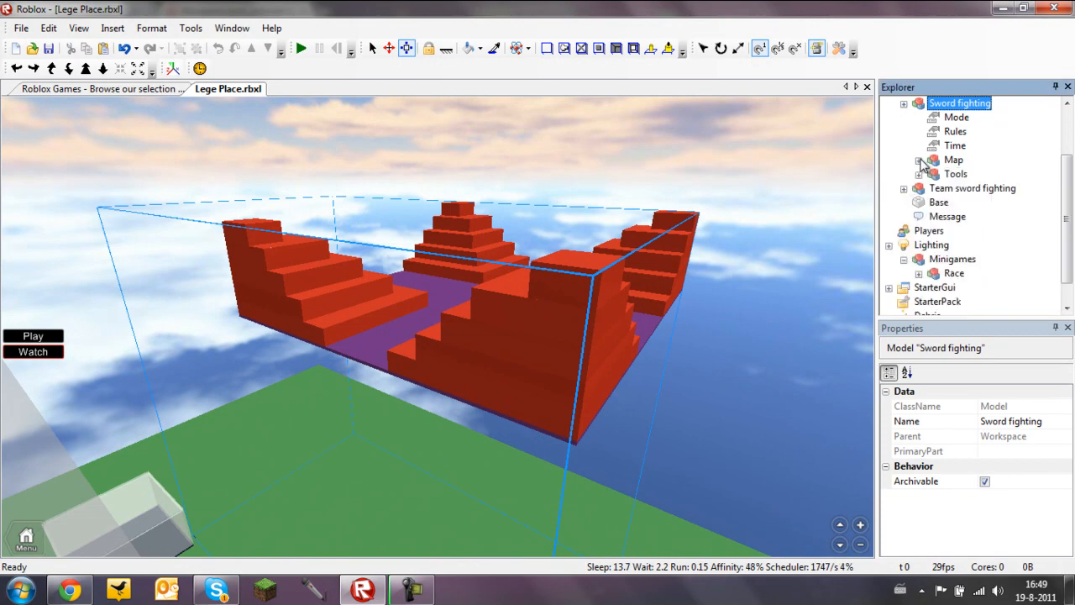
pyautogui.click(903, 104)
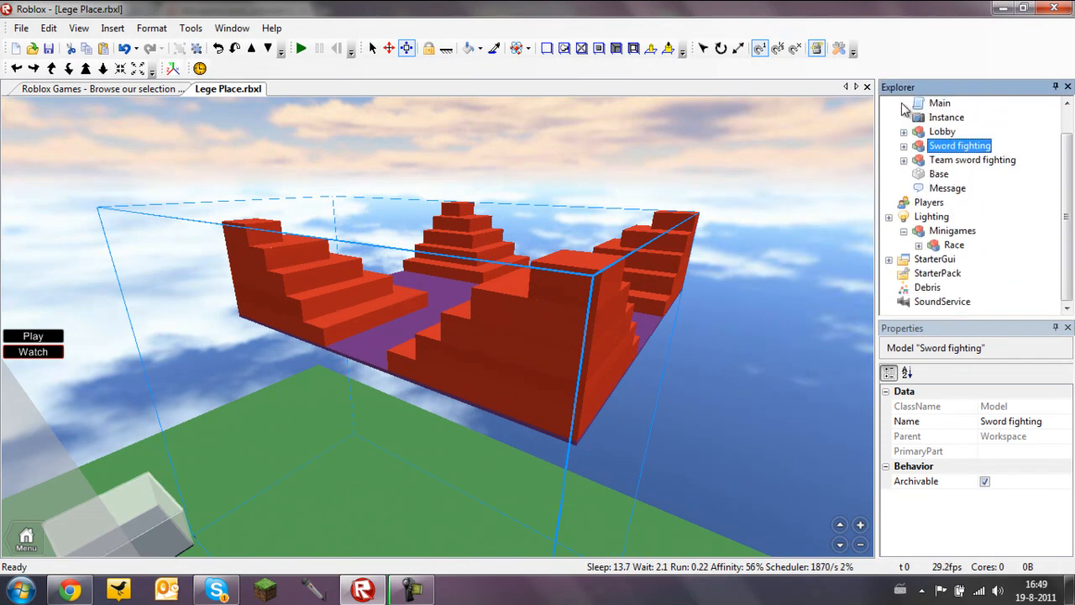
pyautogui.click(919, 162)
pyautogui.click(936, 149)
pyautogui.scroll(1, 966, 116)
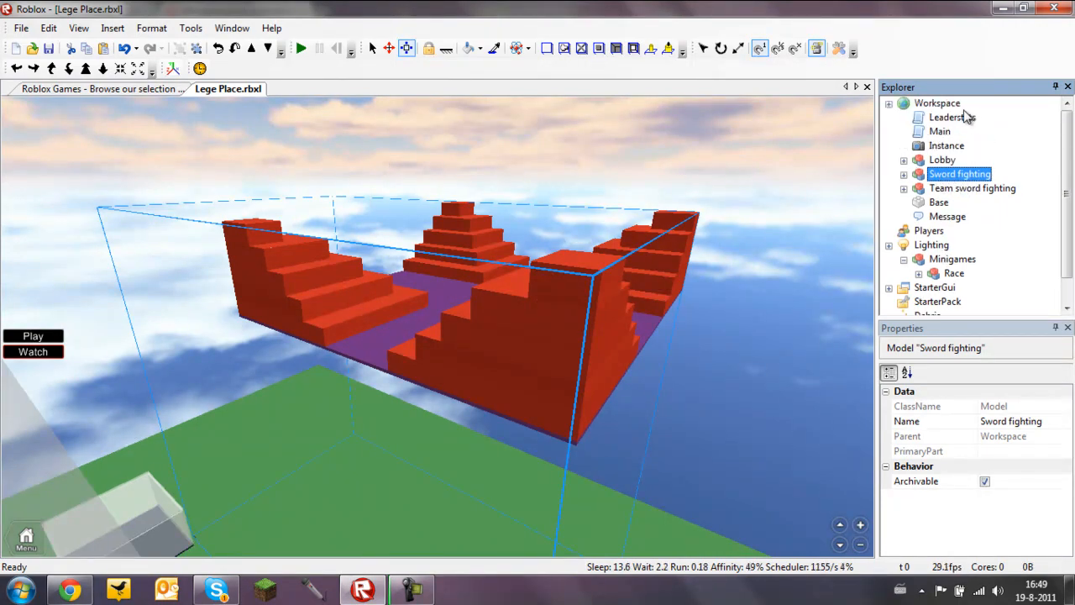
# Step: Open the Main script, read through its minigame selection, team and timer code, and close it
pyautogui.doubleClick(940, 131)
pyautogui.scroll(-16, 448, 222)
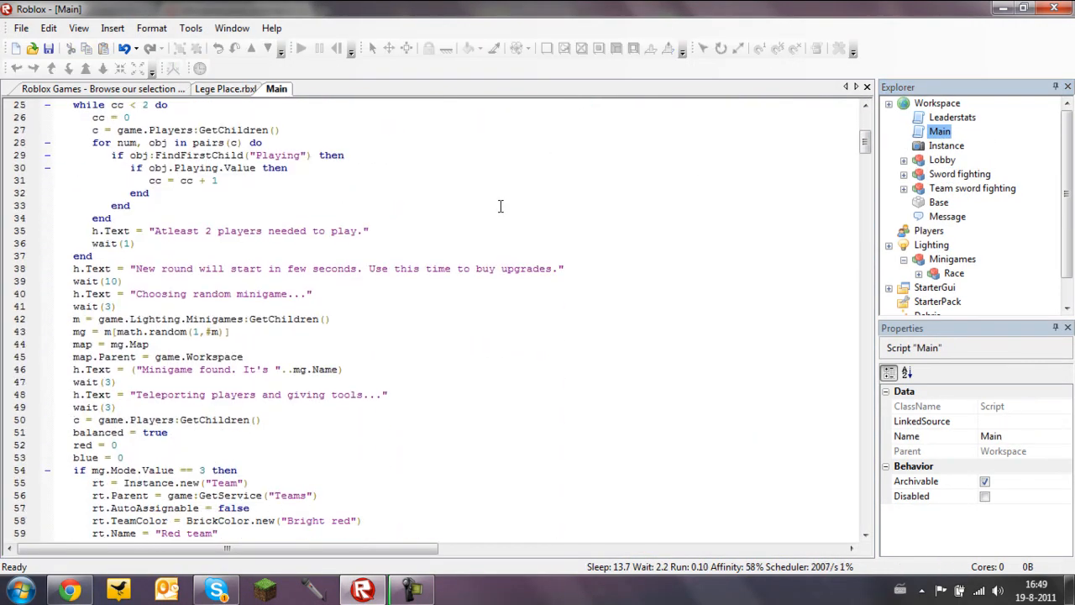
pyautogui.scroll(-20, 448, 222)
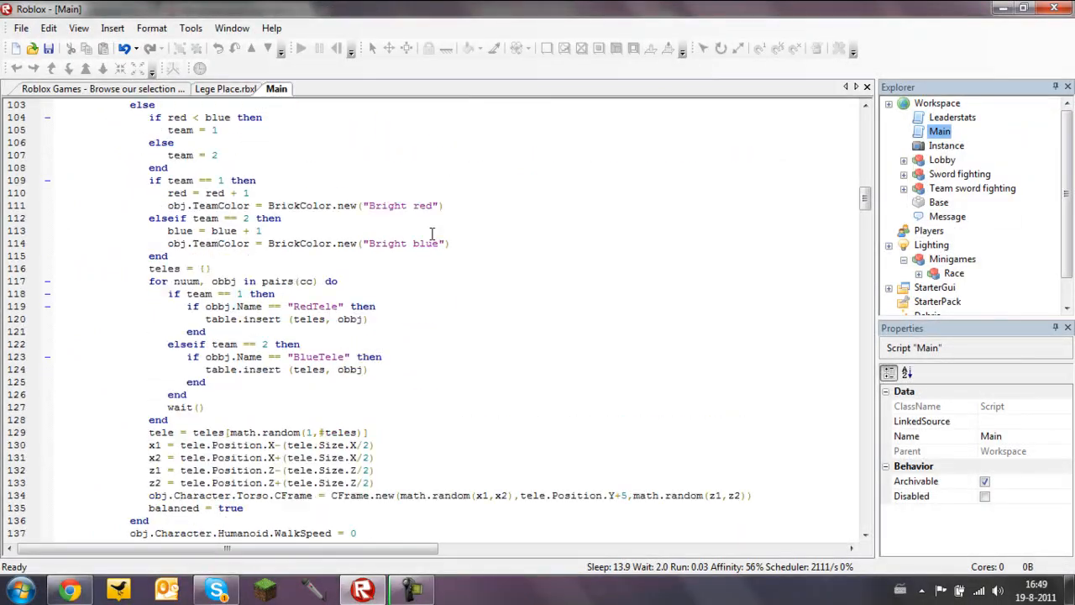
pyautogui.scroll(-14, 432, 233)
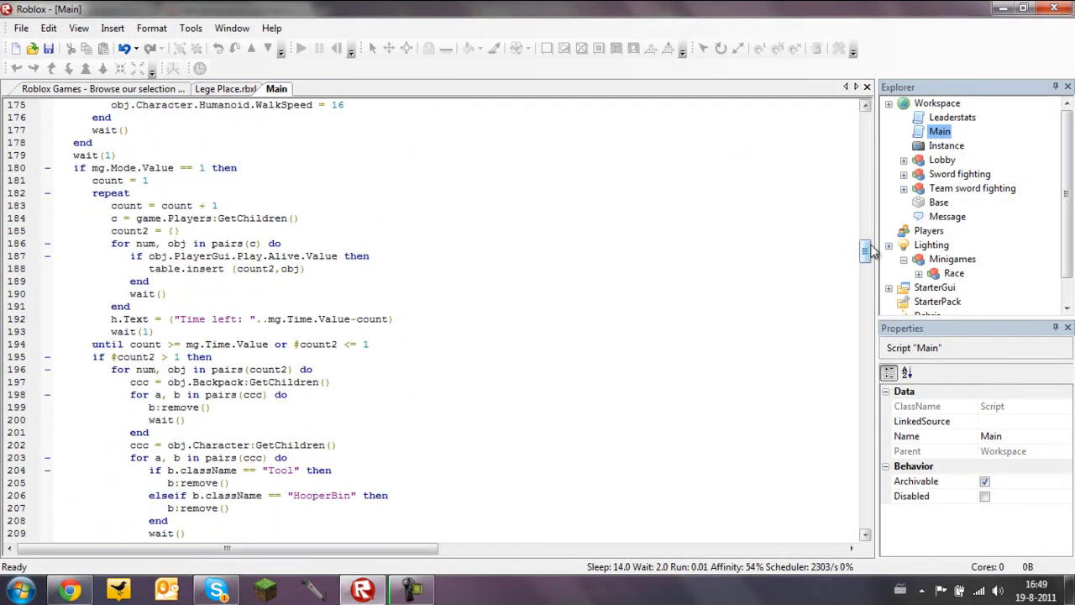
pyautogui.moveTo(865, 250); pyautogui.dragTo(865, 108)
pyautogui.click(866, 86)
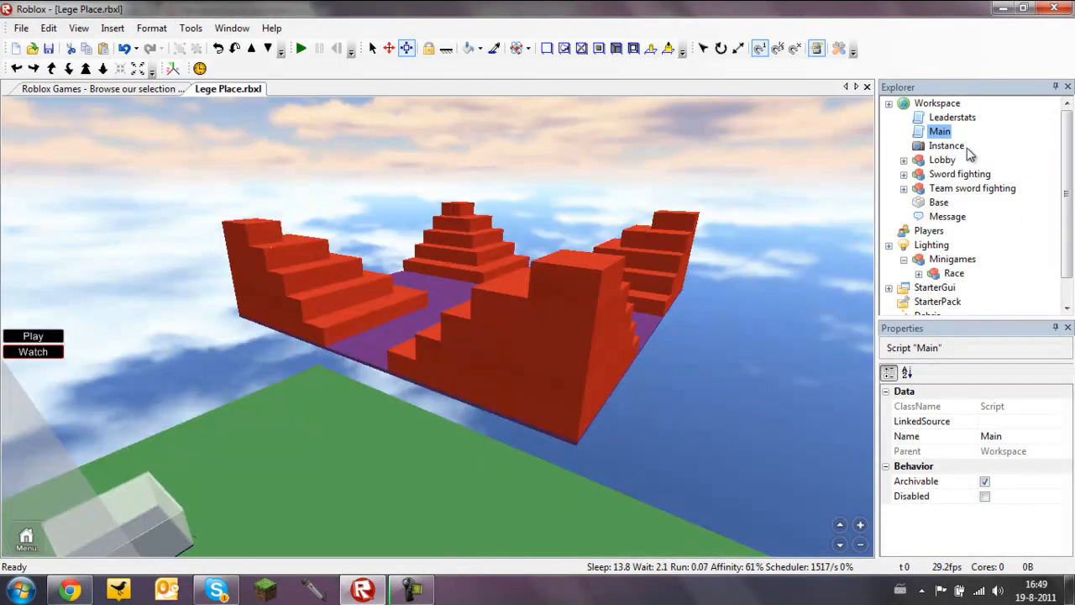
# Step: Move the Sword fighting model from Workspace into the Minigames model under Lighting by cutting and pasting it
pyautogui.click(956, 175)
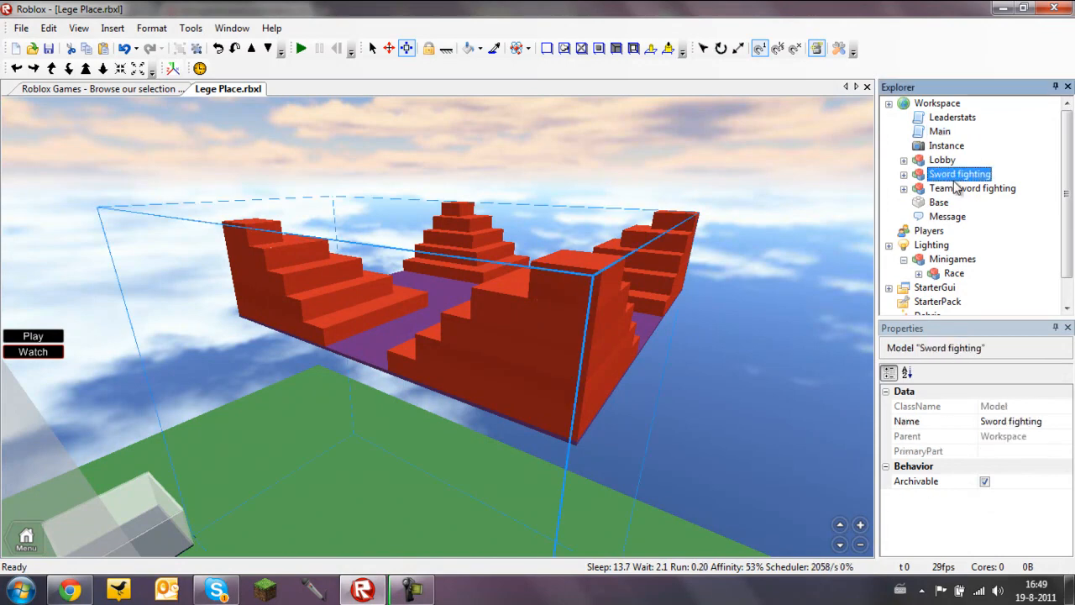
pyautogui.rightClick(931, 178)
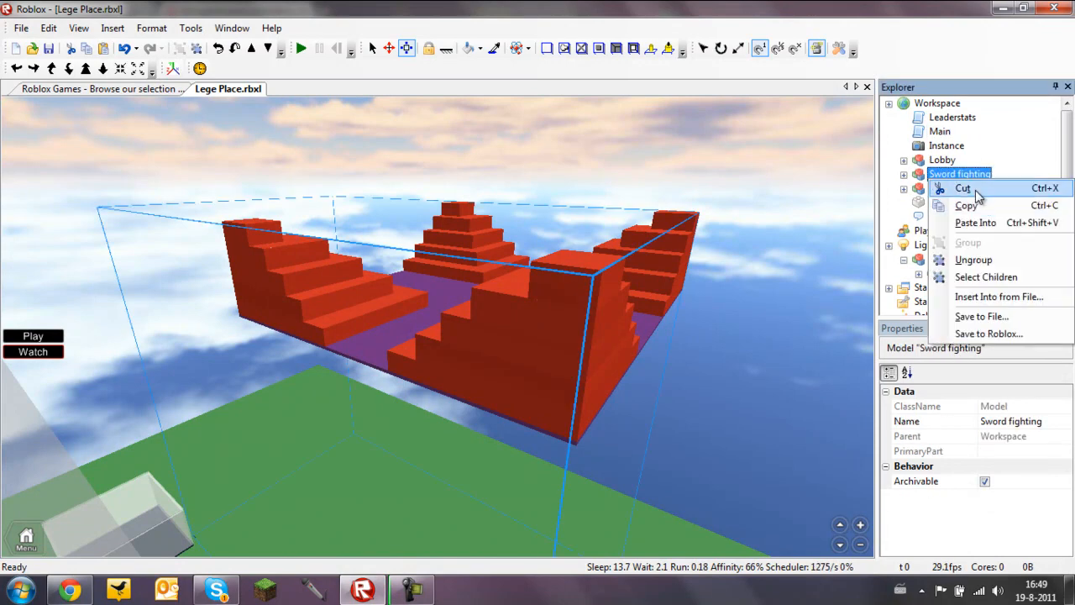
pyautogui.click(962, 188)
pyautogui.rightClick(932, 245)
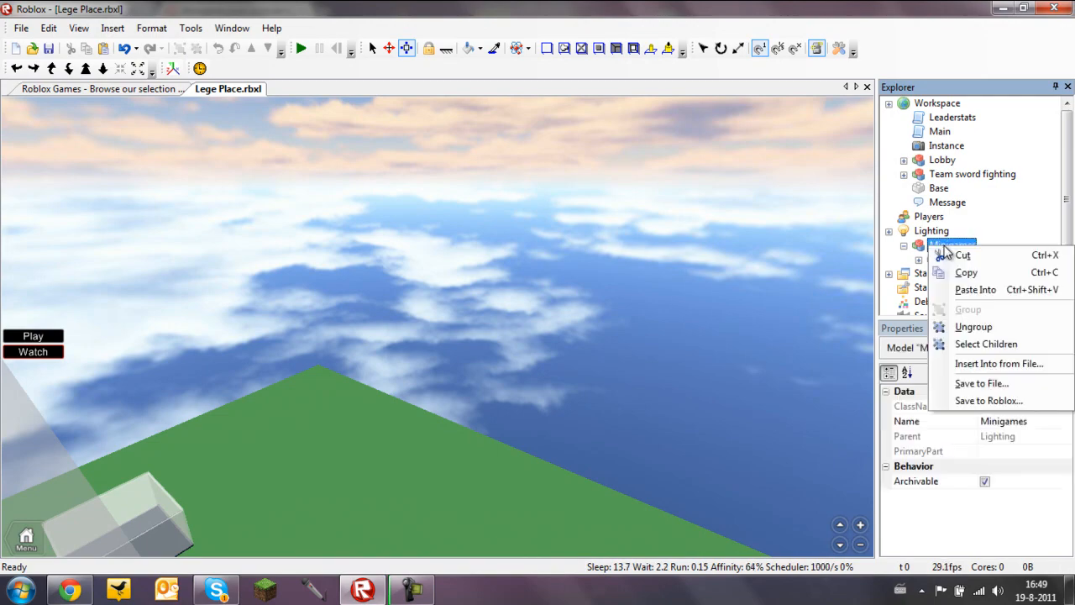
pyautogui.click(975, 290)
# Step: Select the Team sword fighting model, expand its contents and examine its platform in the 3D view
pyautogui.click(966, 173)
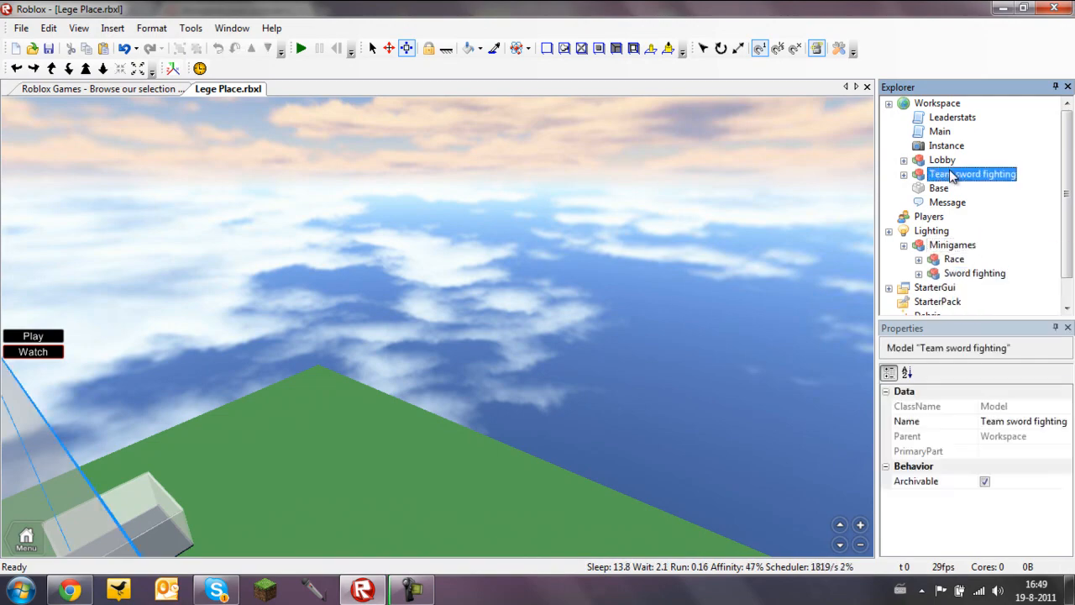
pyautogui.press('f')
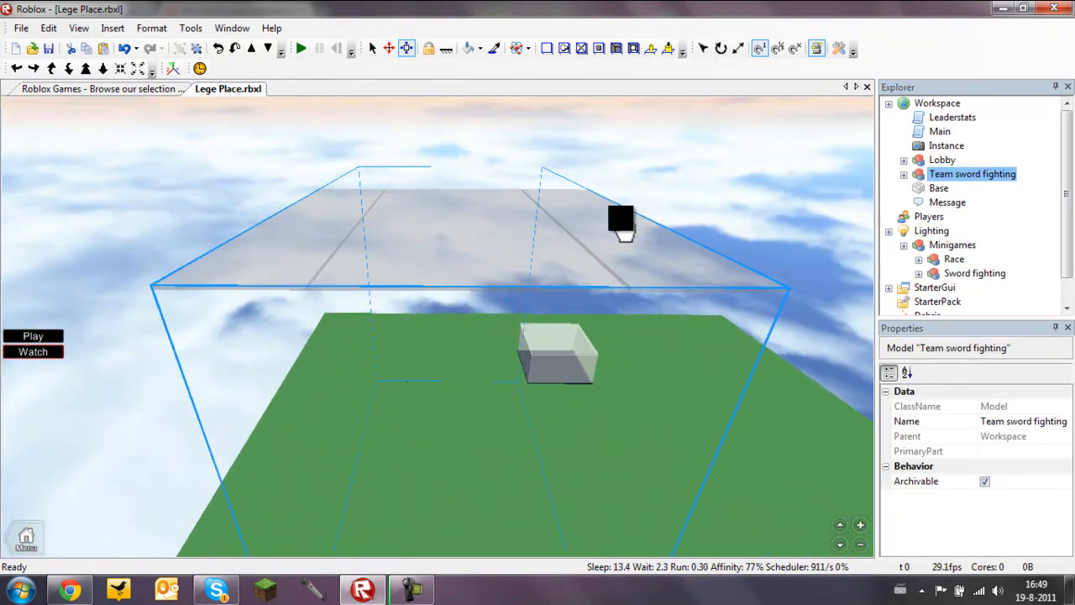
pyautogui.moveTo(621, 218); pyautogui.dragTo(621, 220, button='right')
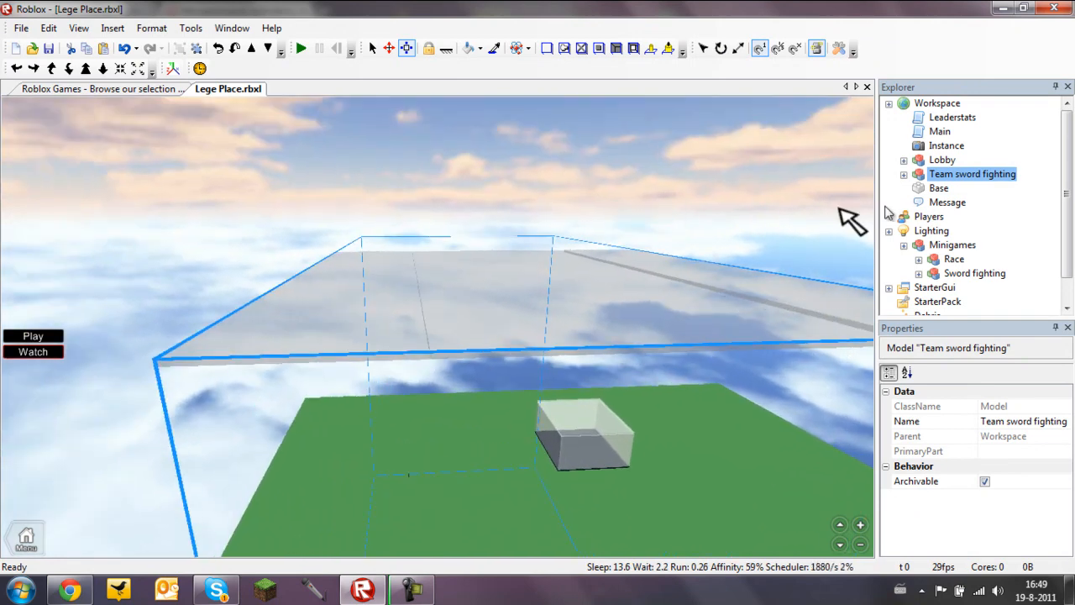
pyautogui.click(903, 174)
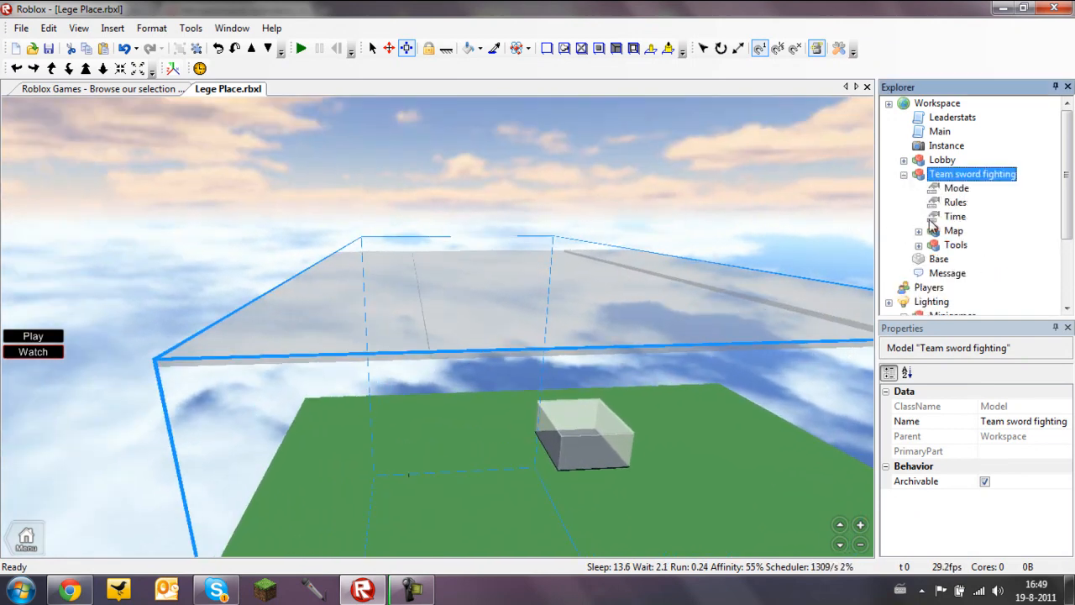
pyautogui.moveTo(487, 211); pyautogui.dragTo(489, 221, button='right')
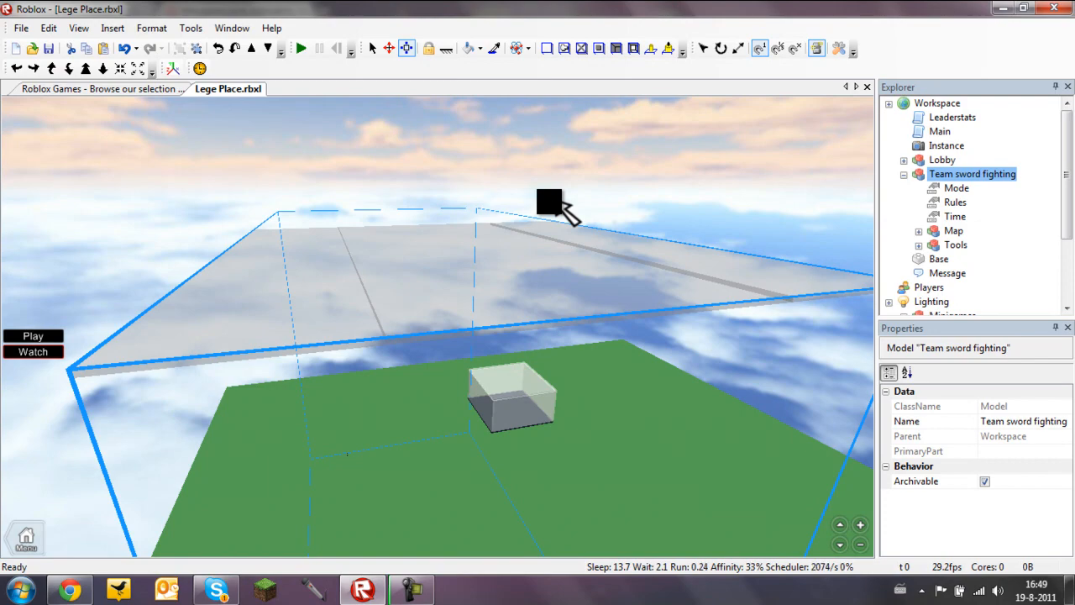
pyautogui.moveTo(542, 220)
pyautogui.mouseDown(button='right')
pyautogui.moveTo(540, 232)
pyautogui.moveTo(538, 201)
pyautogui.mouseUp(button='right')
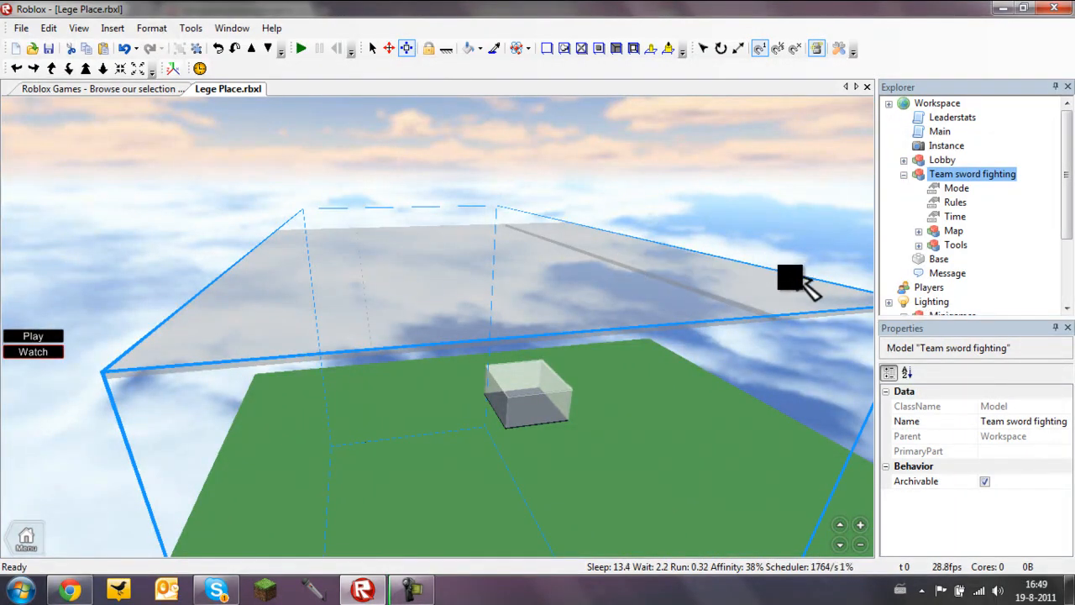
pyautogui.moveTo(1067, 185); pyautogui.dragTo(1068, 222)
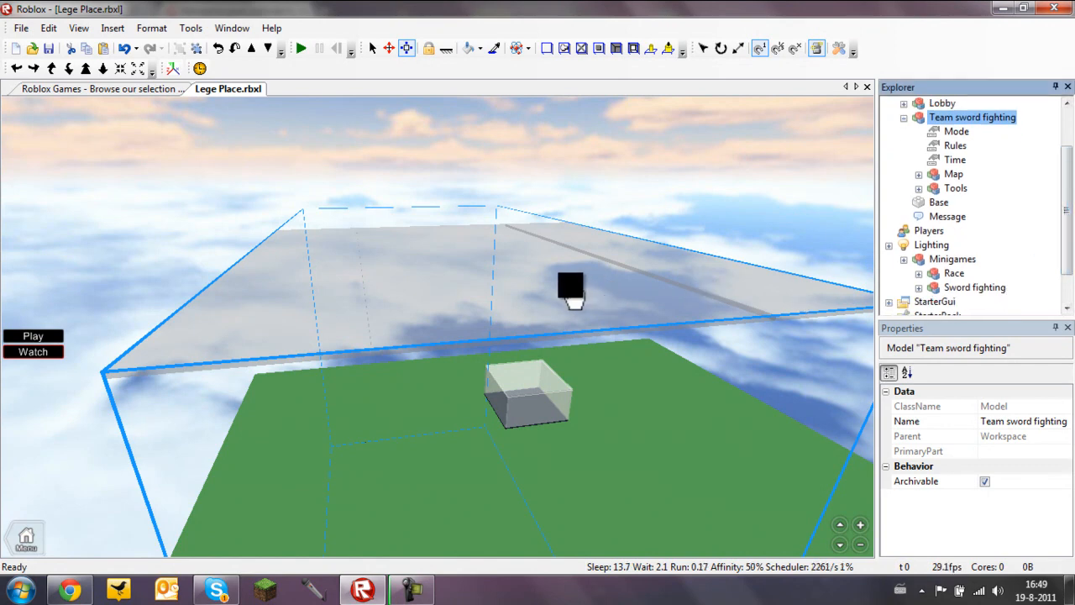
pyautogui.moveTo(548, 308); pyautogui.dragTo(543, 303, button='right')
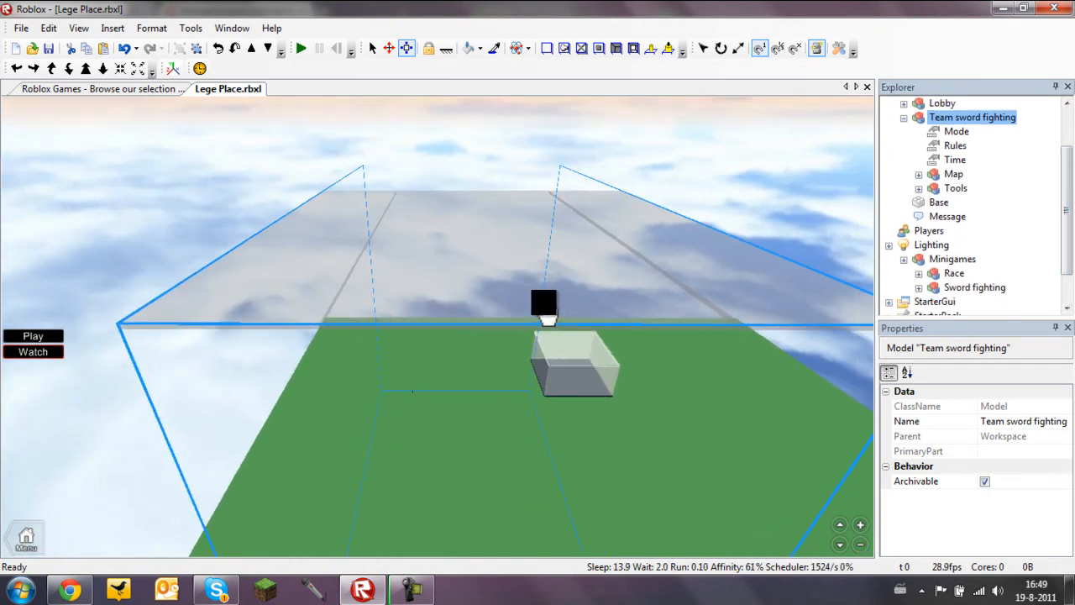
# Step: Expand the Map group of Team sword fighting and identify where the RedTele and BlueTele parts are
pyautogui.click(919, 188)
pyautogui.click(919, 188)
pyautogui.click(919, 173)
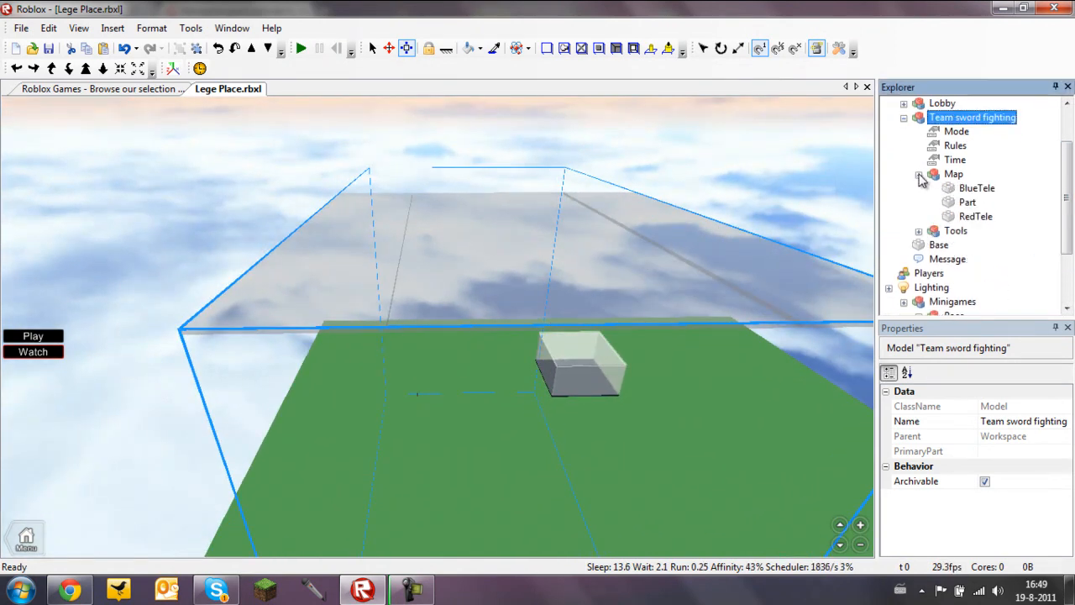
pyautogui.click(975, 217)
pyautogui.click(974, 188)
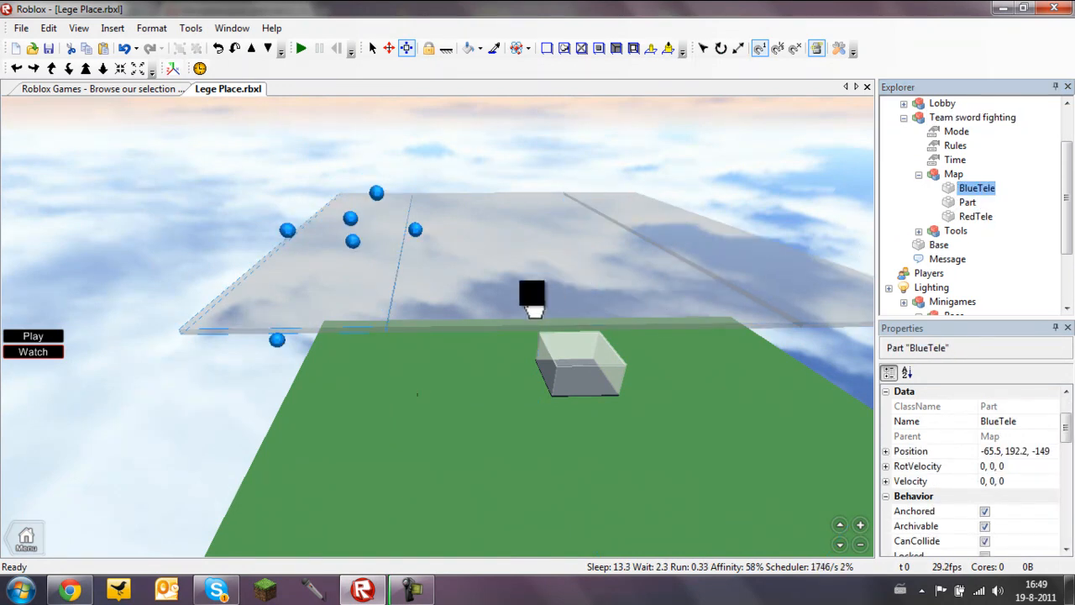
pyautogui.click(533, 303)
pyautogui.moveTo(411, 301); pyautogui.dragTo(543, 294, button='right')
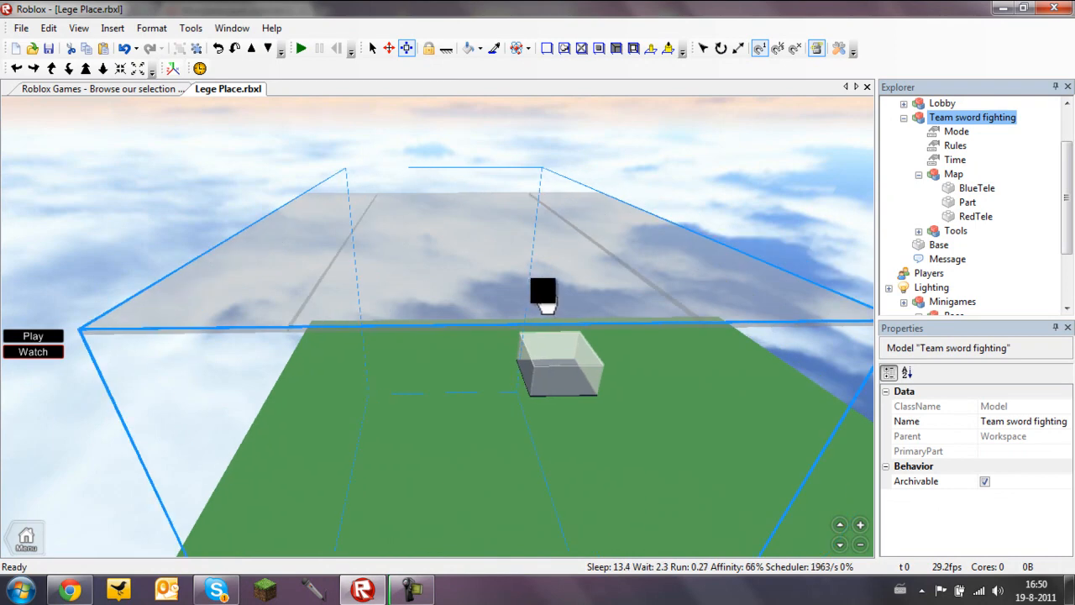
pyautogui.moveTo(450, 301); pyautogui.dragTo(446, 301, button='right')
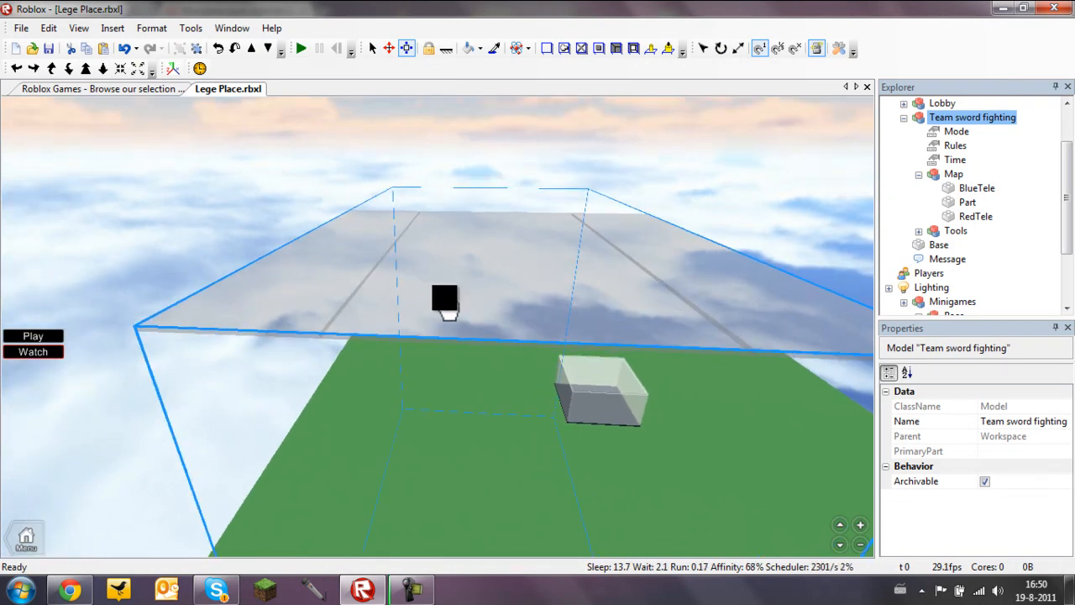
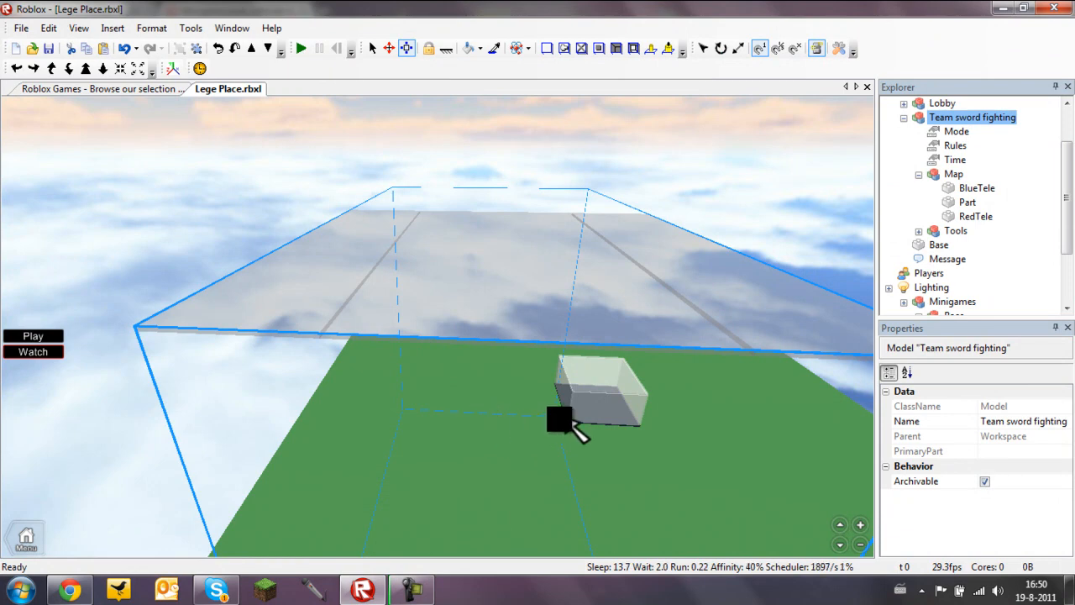
pyautogui.click(425, 533)
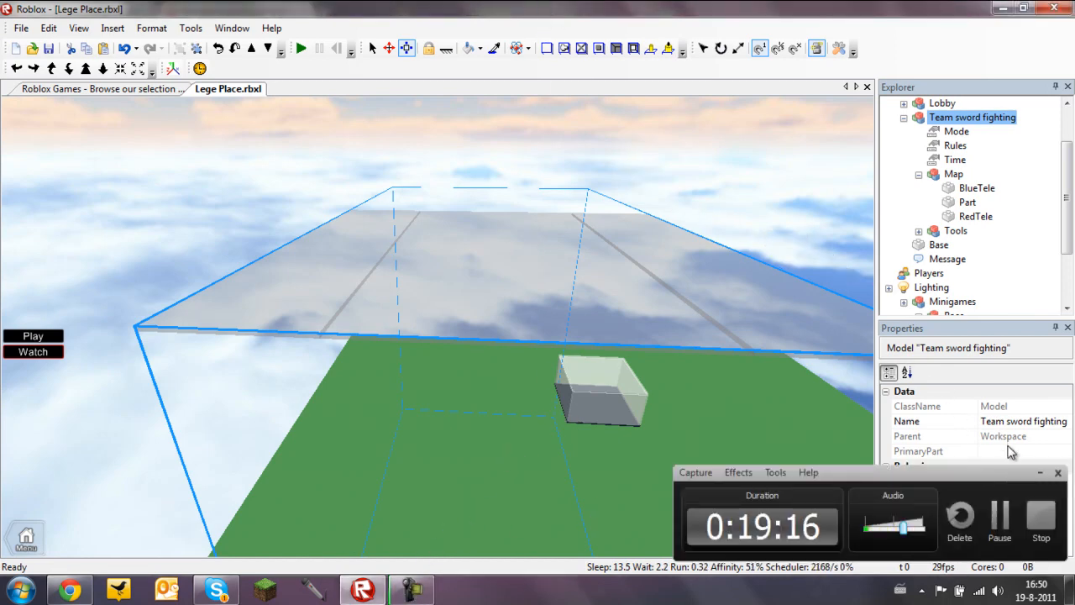
pyautogui.click(1042, 474)
pyautogui.moveTo(561, 259); pyautogui.dragTo(555, 268, button='right')
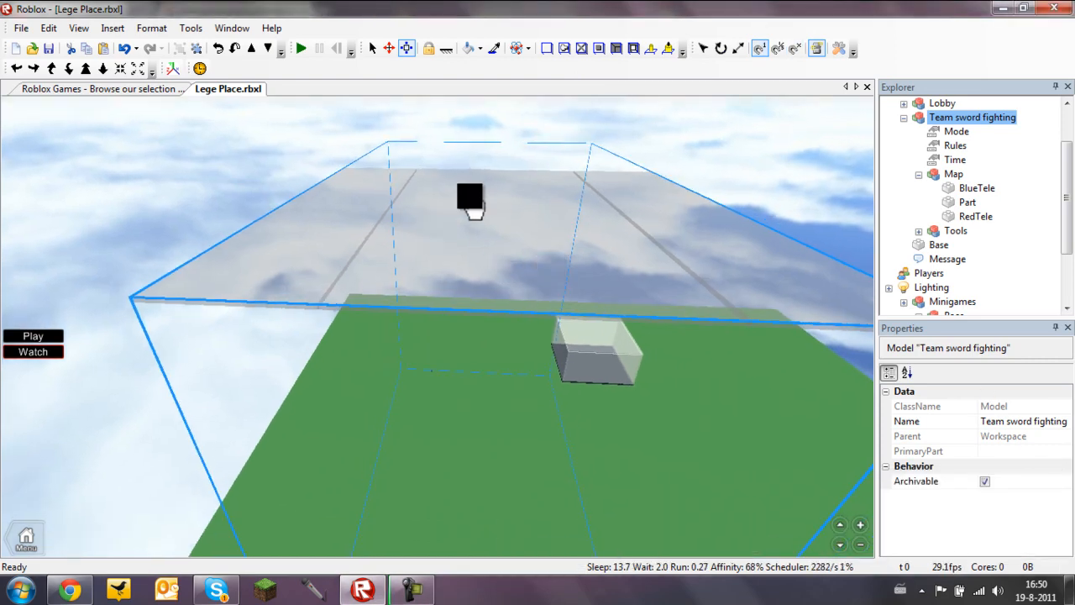
pyautogui.moveTo(472, 210); pyautogui.dragTo(562, 270, button='right')
# Step: Check the Time and Rules values of Team sword fighting and collapse the model
pyautogui.click(956, 160)
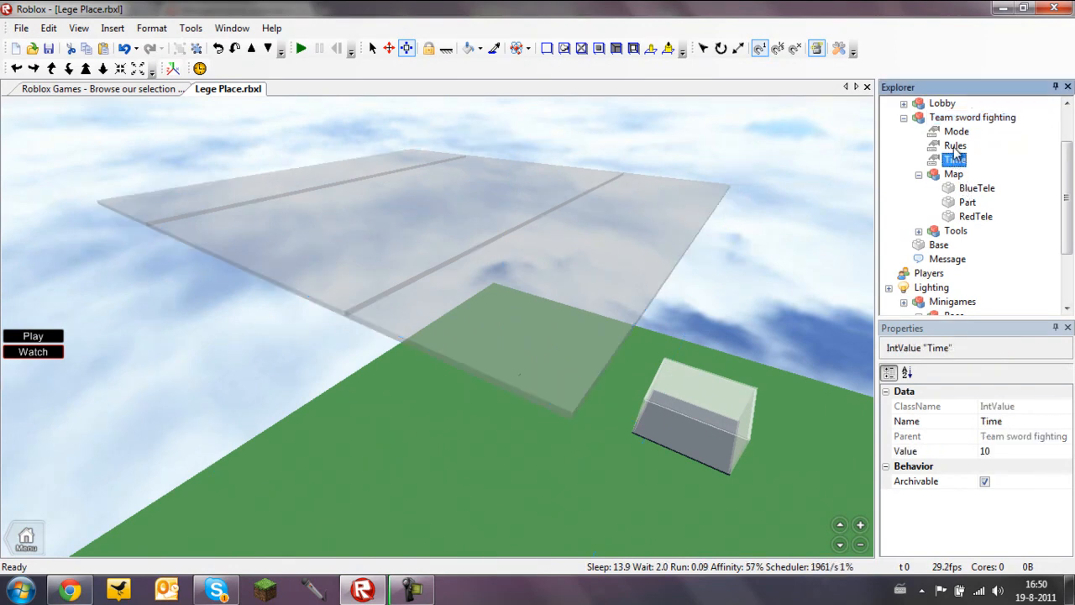
pyautogui.click(955, 146)
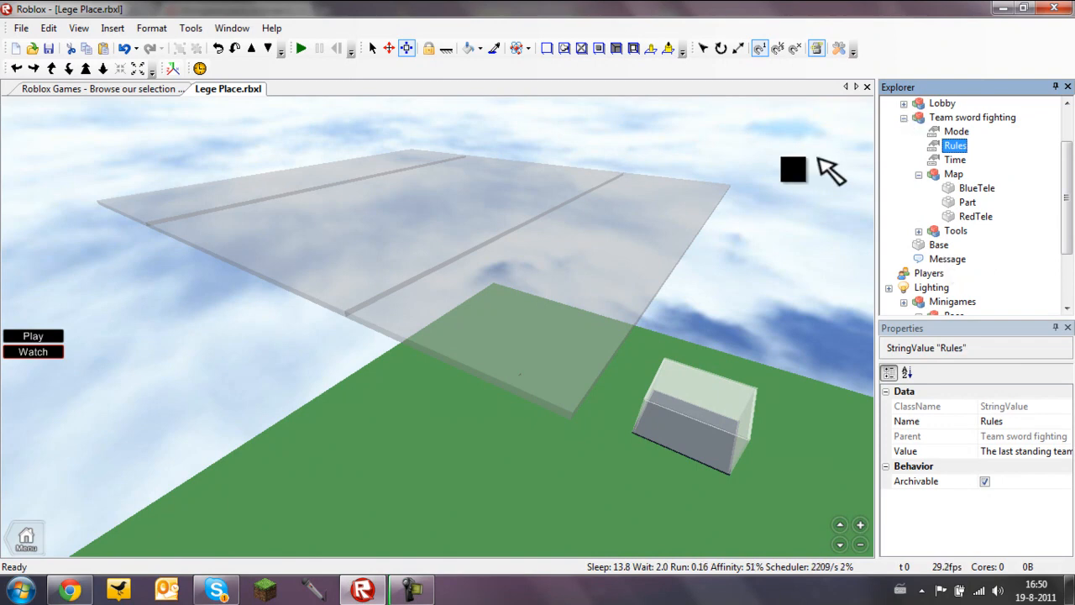
pyautogui.click(903, 118)
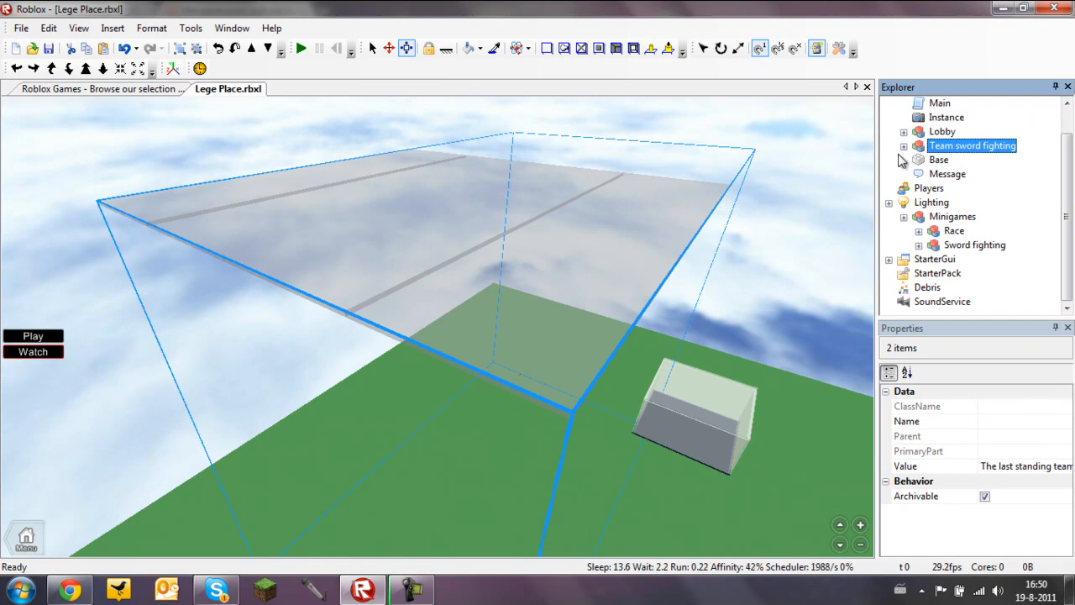
# Step: Lengthen the platform Part in the Map group of Team sword fighting at both ends so it extends beneath BlueTele and RedTele
pyautogui.click(904, 145)
pyautogui.click(973, 245)
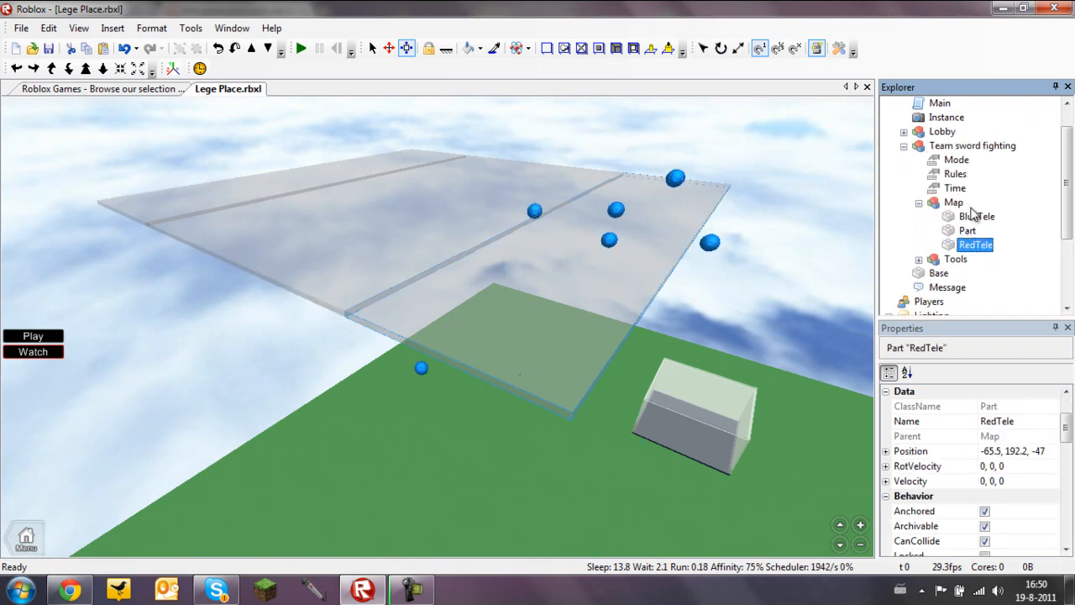
pyautogui.click(973, 216)
pyautogui.click(967, 230)
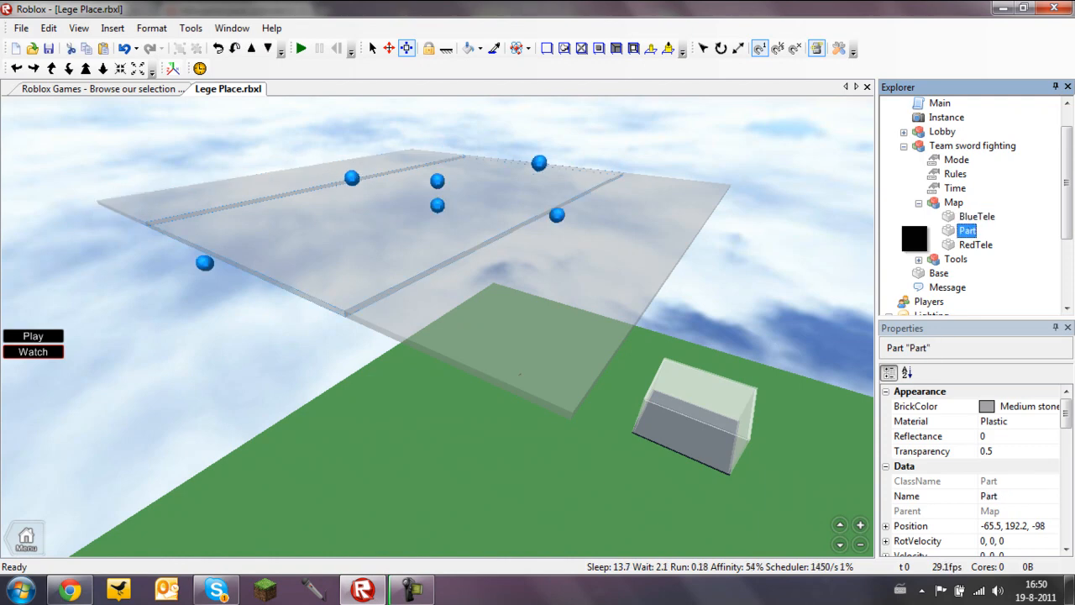
pyautogui.moveTo(377, 204); pyautogui.dragTo(429, 300, button='right')
pyautogui.moveTo(518, 193); pyautogui.dragTo(641, 221)
pyautogui.moveTo(641, 220); pyautogui.dragTo(641, 221, button='right')
pyautogui.moveTo(400, 211); pyautogui.dragTo(341, 215)
pyautogui.moveTo(381, 227); pyautogui.dragTo(381, 228, button='right')
# Step: Colour the platform Part Bright red and set its transparency to 0
pyautogui.click(981, 408)
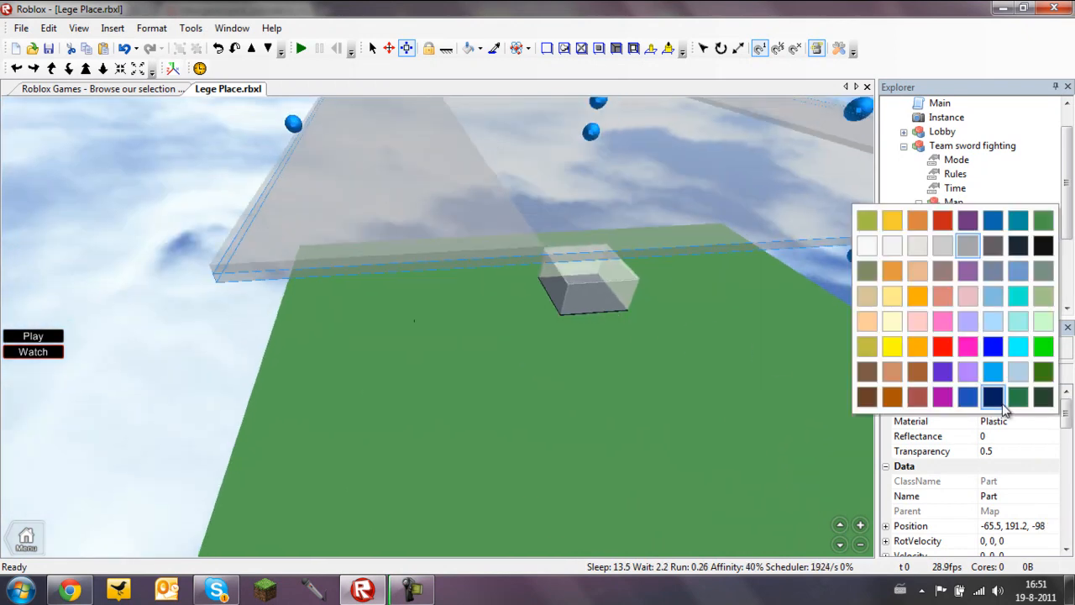
pyautogui.click(943, 226)
pyautogui.click(1008, 454)
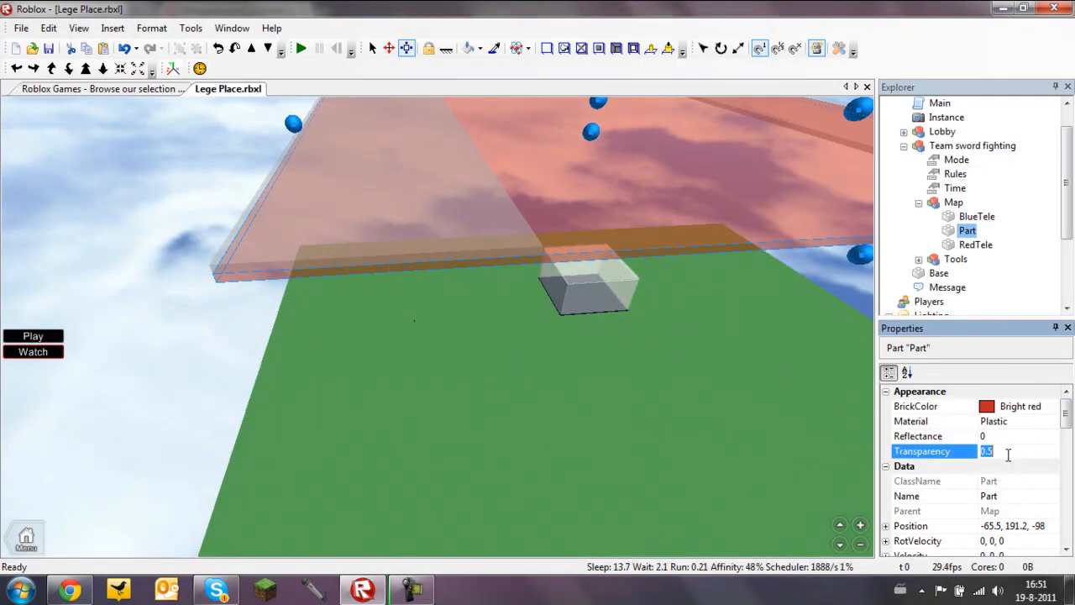
pyautogui.press('Return')
pyautogui.click(531, 463)
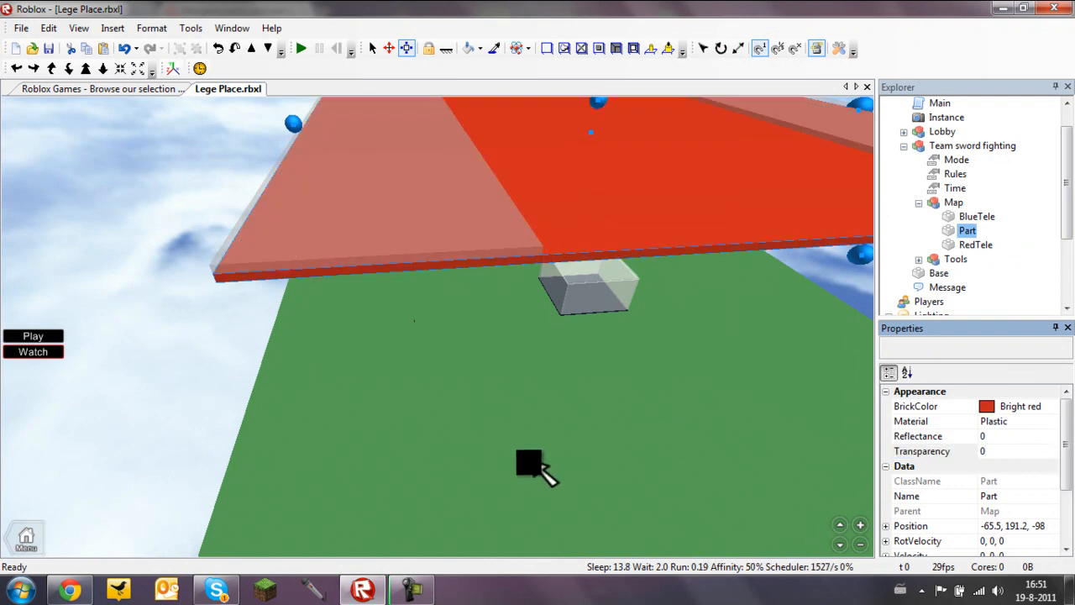
pyautogui.moveTo(577, 375); pyautogui.dragTo(577, 375, button='right')
# Step: Shorten the BlueTele part from both ends so it covers only the middle of its platform edge
pyautogui.click(975, 216)
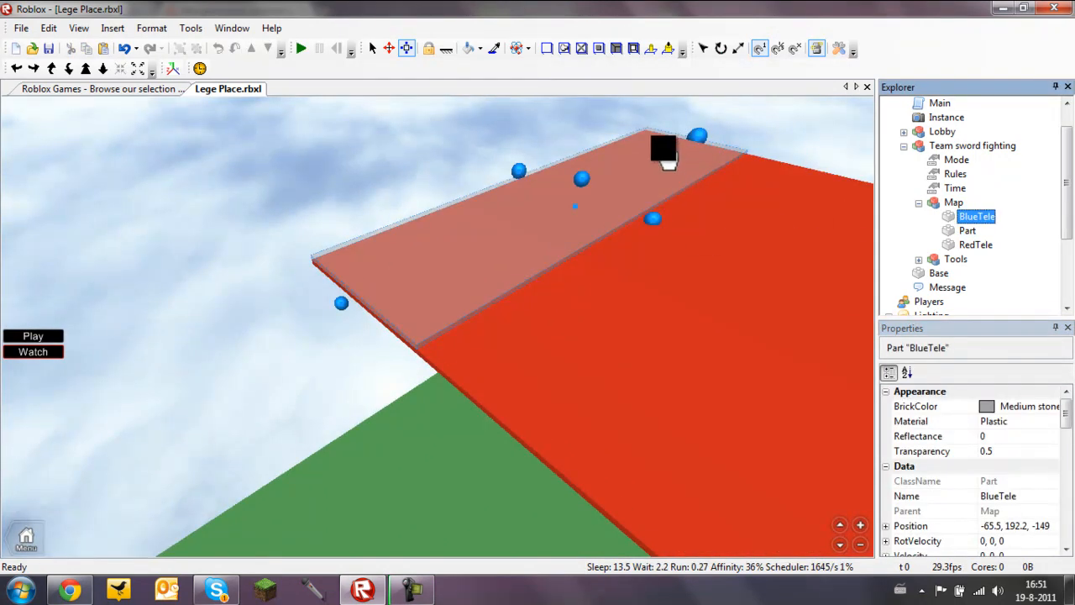
pyautogui.click(336, 311)
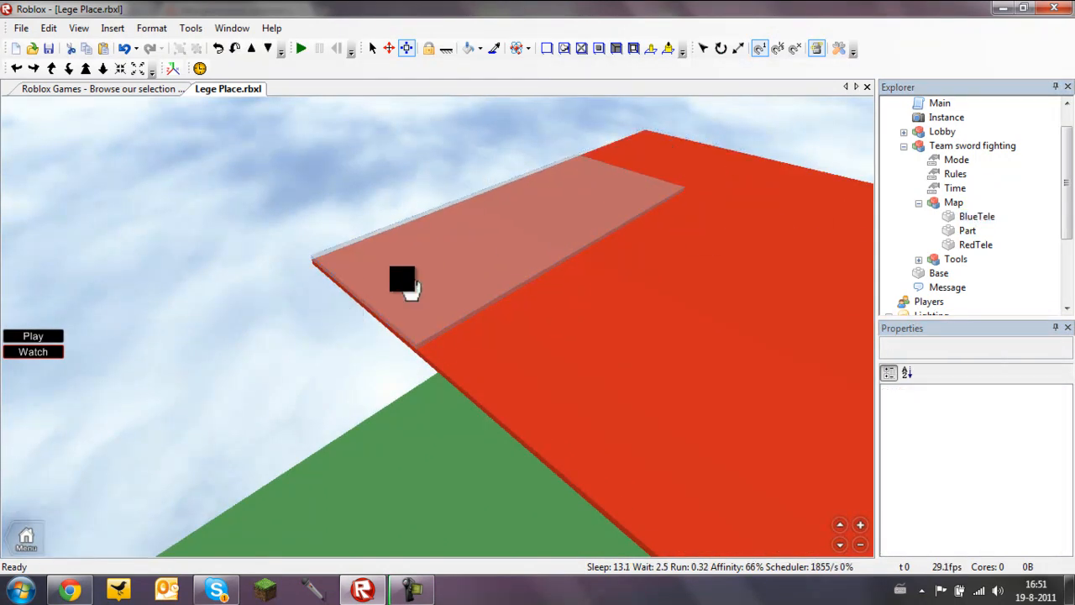
pyautogui.click(403, 280)
pyautogui.click(974, 217)
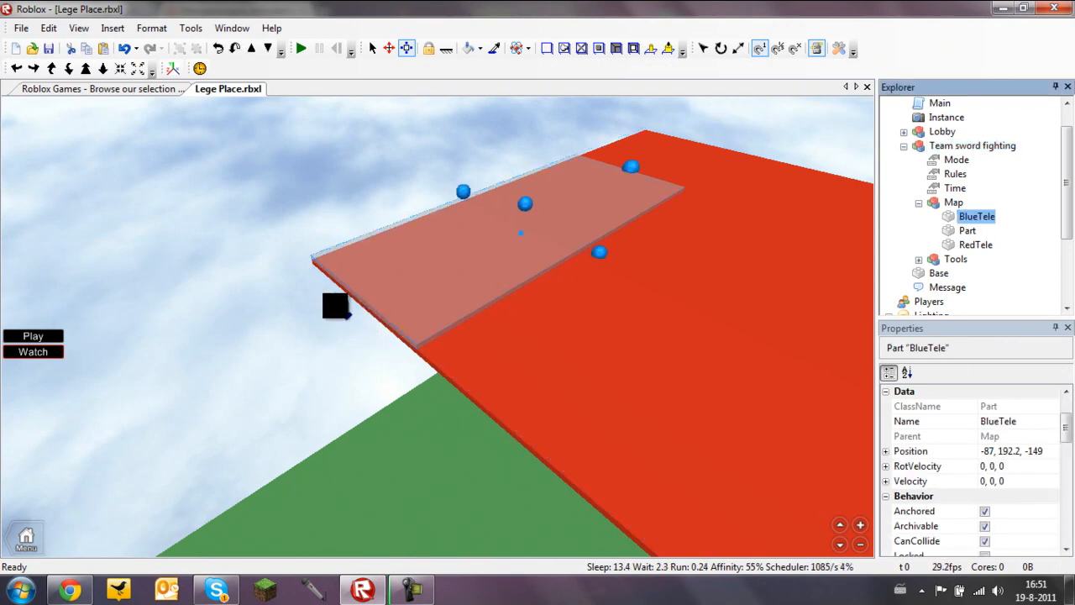
pyautogui.moveTo(336, 303); pyautogui.dragTo(525, 243)
pyautogui.moveTo(525, 244); pyautogui.dragTo(558, 215, button='right')
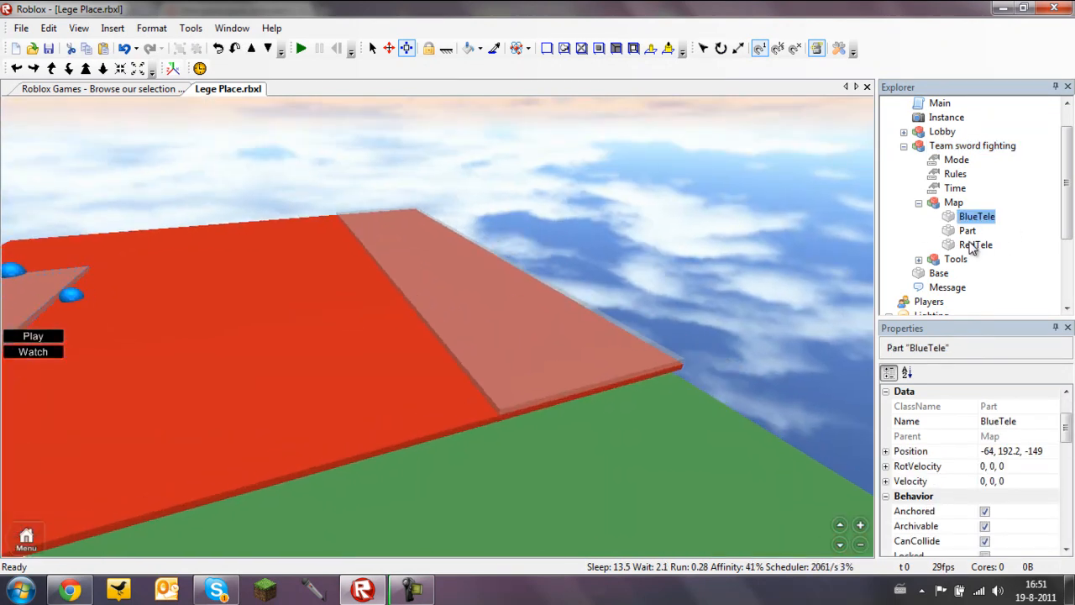
# Step: Shorten the RedTele part from both ends so it covers only the middle of the opposite platform edge
pyautogui.click(975, 246)
pyautogui.moveTo(615, 398); pyautogui.dragTo(579, 357)
pyautogui.moveTo(580, 357); pyautogui.dragTo(740, 392, button='right')
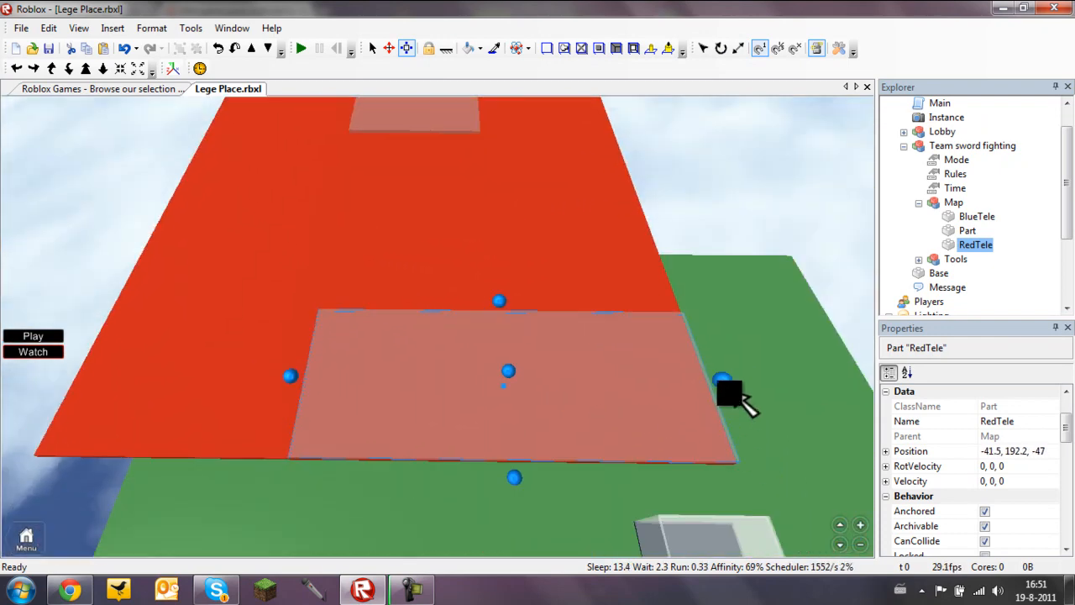
pyautogui.moveTo(739, 401); pyautogui.dragTo(492, 389)
pyautogui.moveTo(492, 389); pyautogui.dragTo(581, 356, button='right')
# Step: Move the Team sword fighting model from Workspace into the Minigames model under Lighting by cutting and pasting it
pyautogui.click(544, 345)
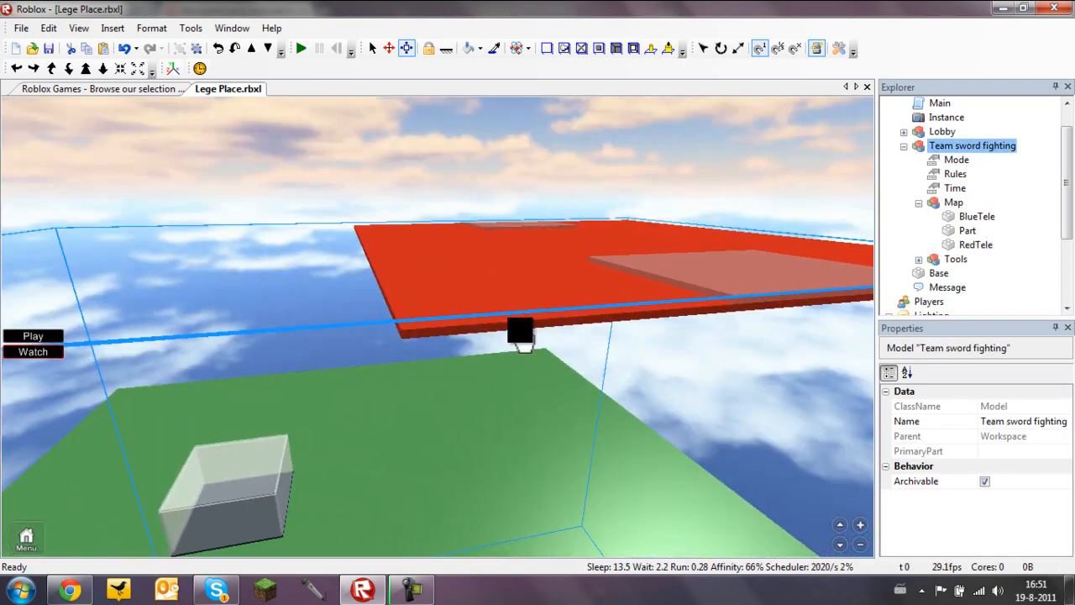
pyautogui.moveTo(495, 260); pyautogui.dragTo(487, 232, button='right')
pyautogui.scroll(-2, 487, 232)
pyautogui.moveTo(365, 165); pyautogui.dragTo(689, 420)
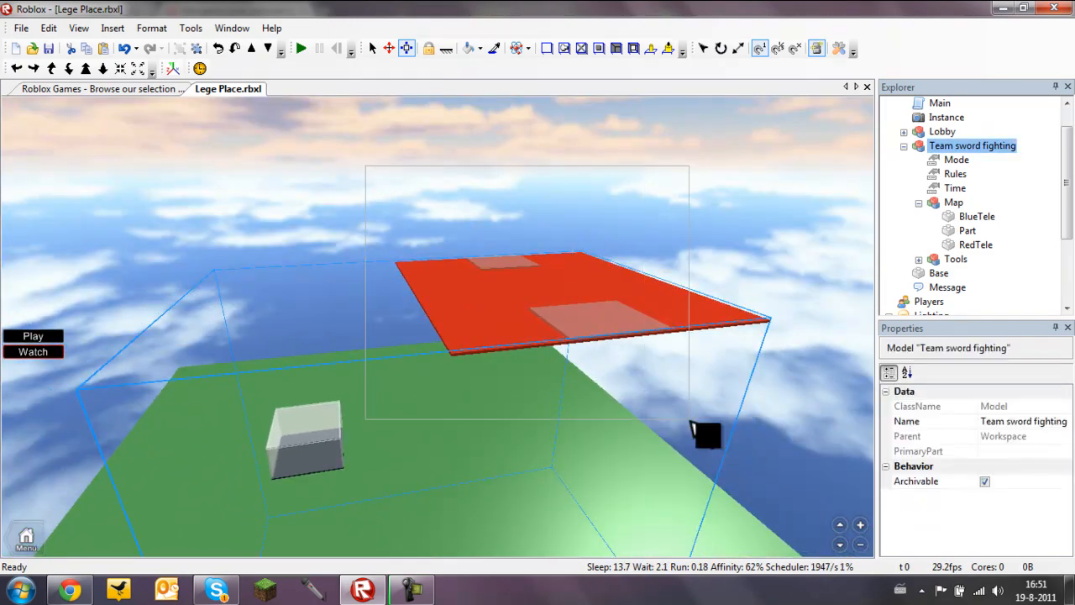
pyautogui.rightClick(972, 149)
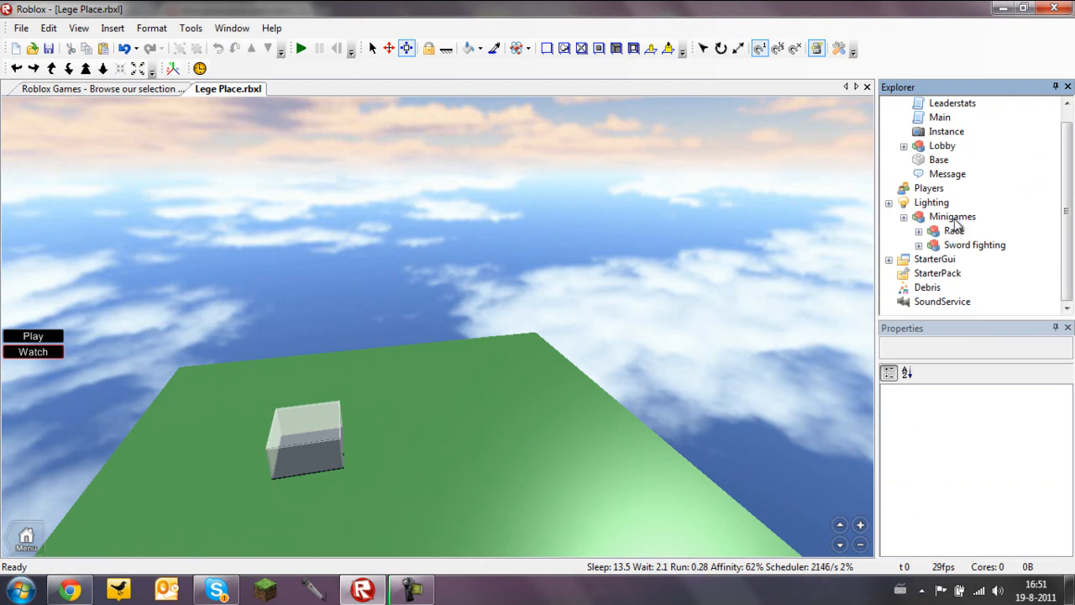
pyautogui.click(954, 219)
pyautogui.rightClick(955, 222)
pyautogui.click(974, 273)
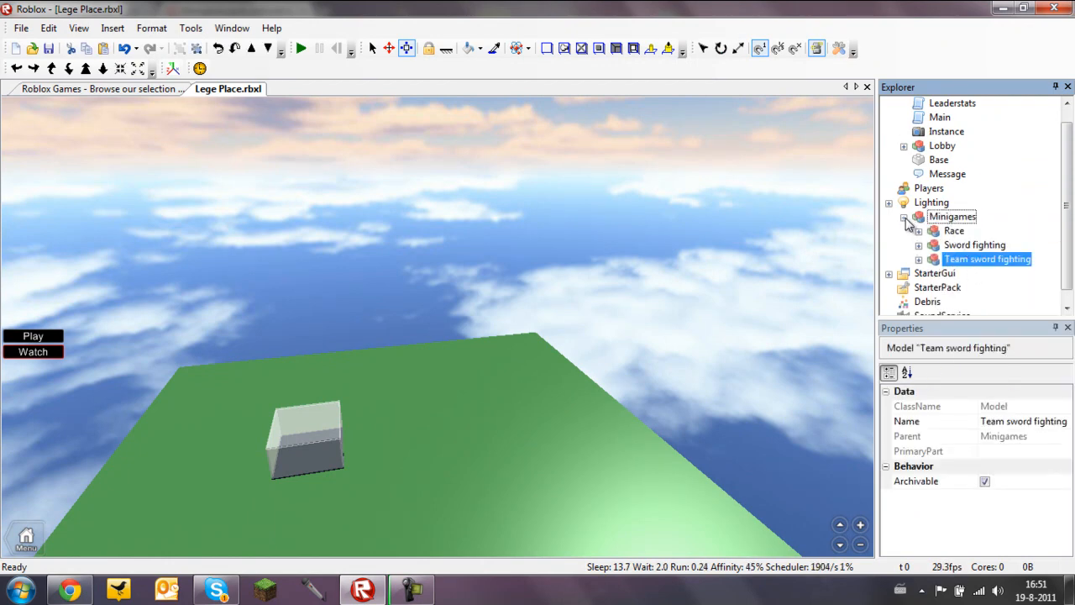
pyautogui.click(954, 216)
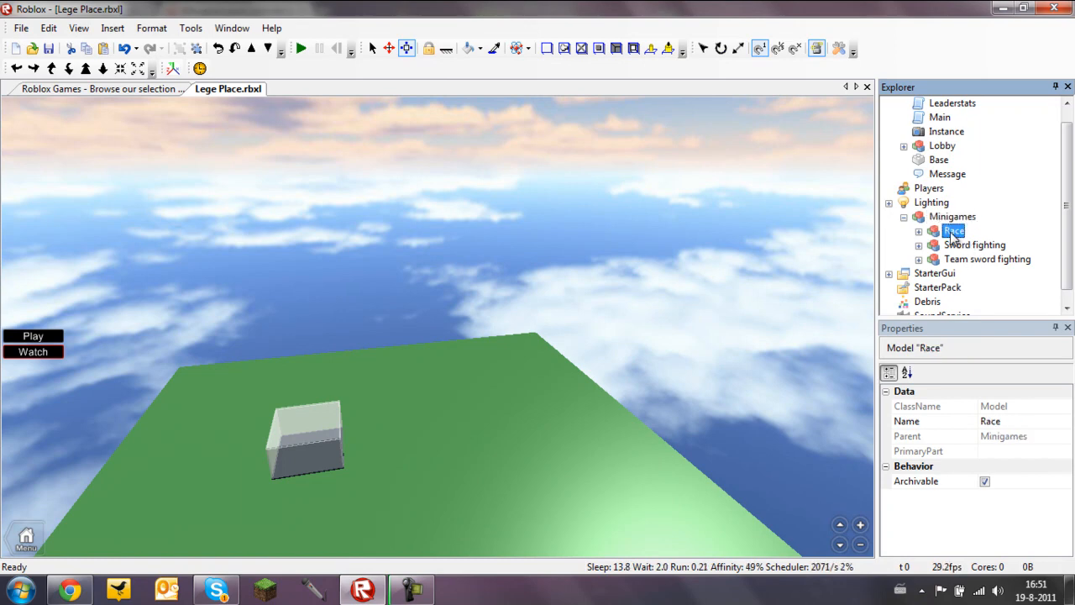
# Step: Copy the Race model from Minigames and paste it into Workspace
pyautogui.rightClick(953, 233)
pyautogui.click(977, 263)
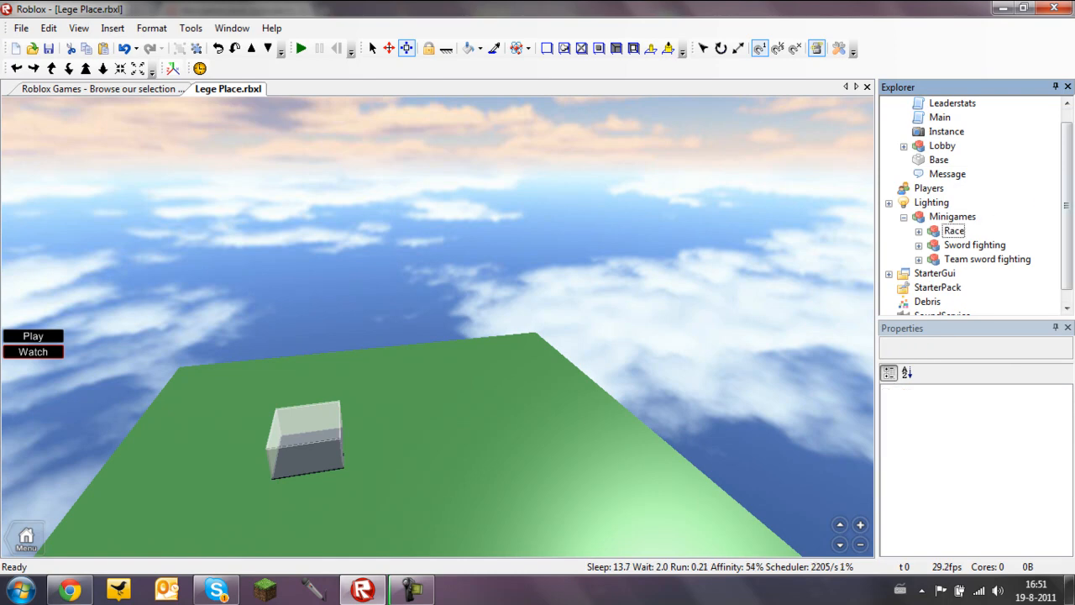
pyautogui.scroll(1, 999, 203)
pyautogui.click(938, 103)
pyautogui.rightClick(939, 103)
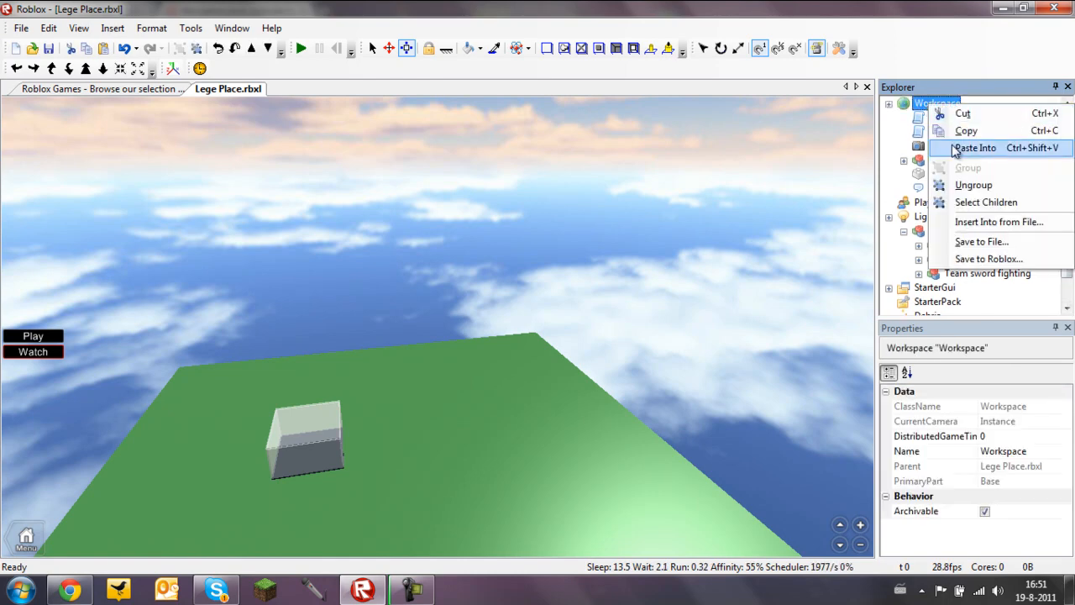
pyautogui.click(953, 151)
pyautogui.scroll(1, 418, 189)
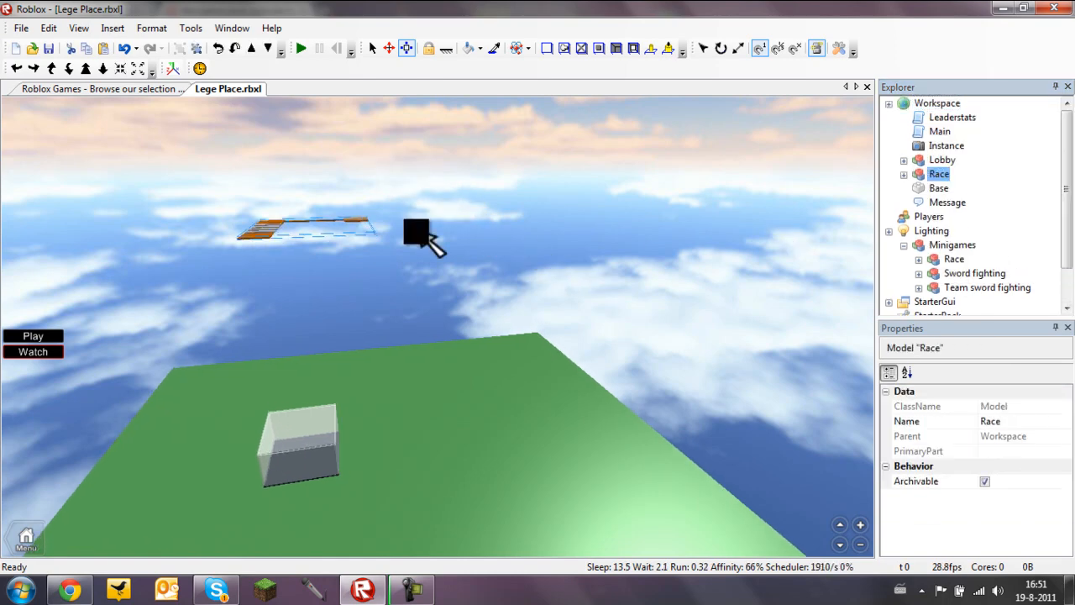
# Step: Examine the Race course's platforms in the 3D view, then expand the model and check its Tools model
pyautogui.moveTo(418, 234); pyautogui.dragTo(418, 233, button='right')
pyautogui.scroll(6, 417, 234)
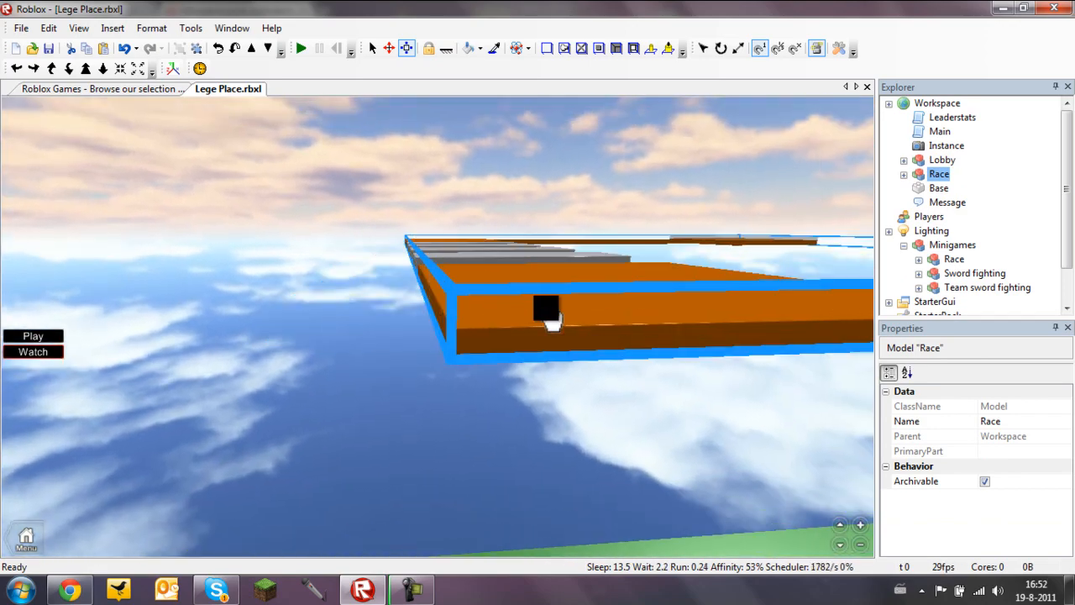
pyautogui.moveTo(549, 314); pyautogui.dragTo(554, 316, button='right')
pyautogui.scroll(-2, 500, 264)
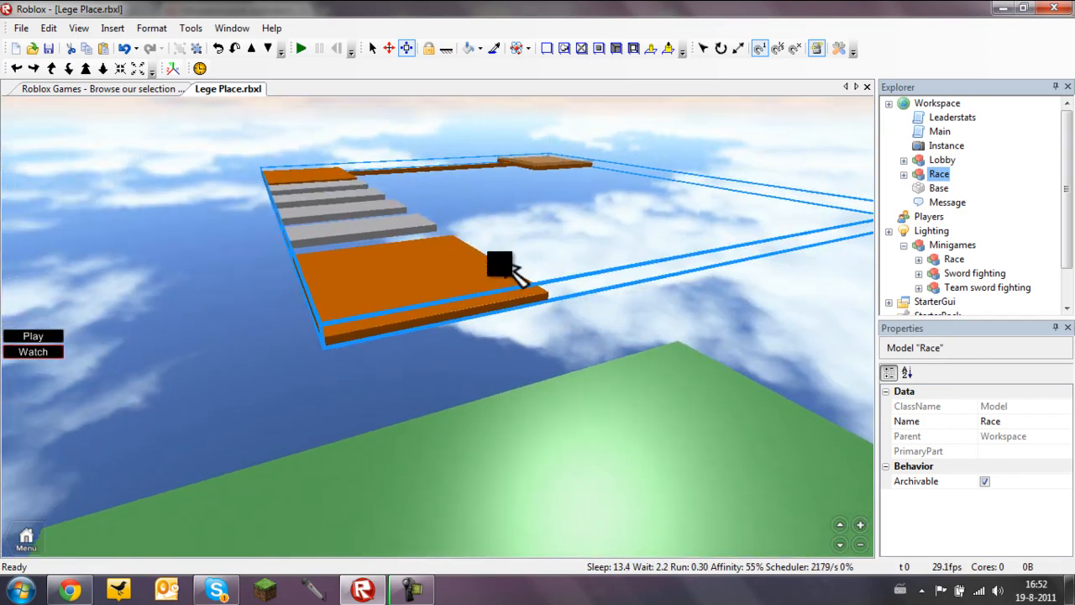
pyautogui.moveTo(501, 264); pyautogui.dragTo(458, 262, button='right')
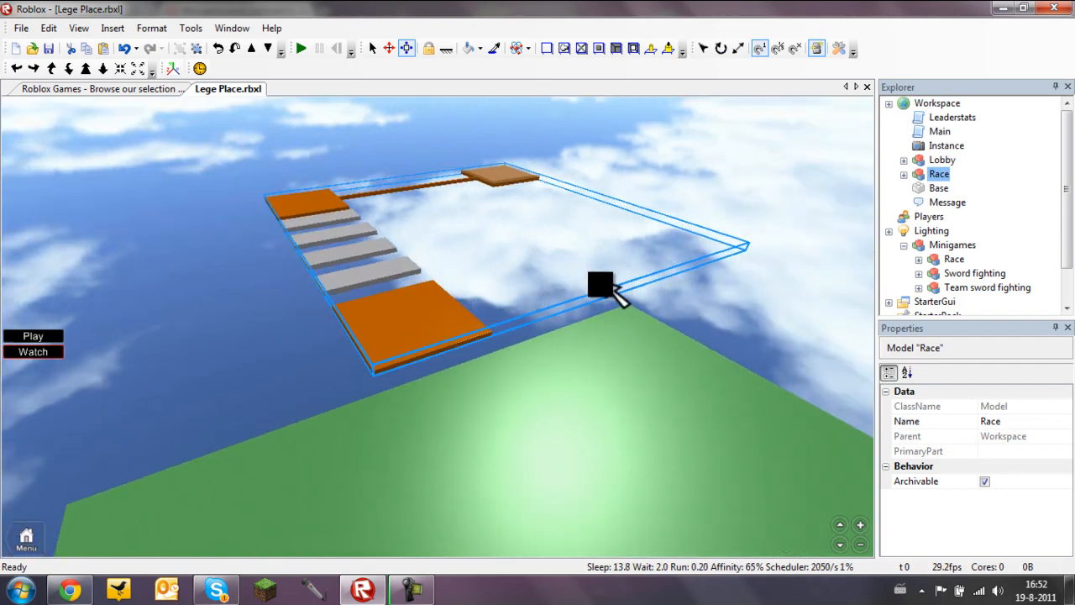
pyautogui.click(904, 174)
pyautogui.click(960, 245)
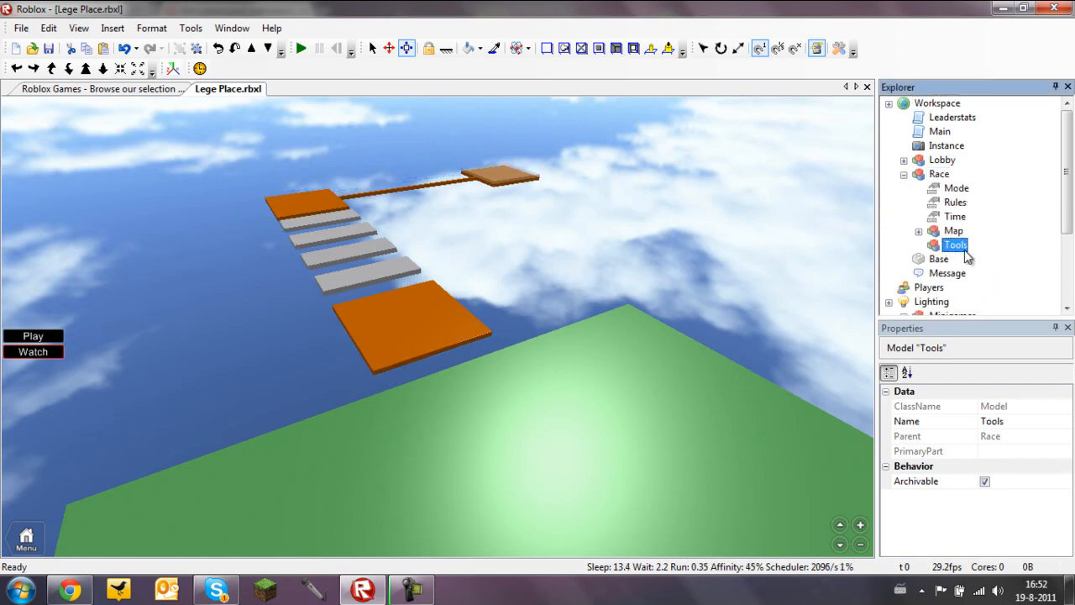
# Step: Cut the Race copy out of Workspace, keeping the original in the Minigames model
pyautogui.rightClick(941, 173)
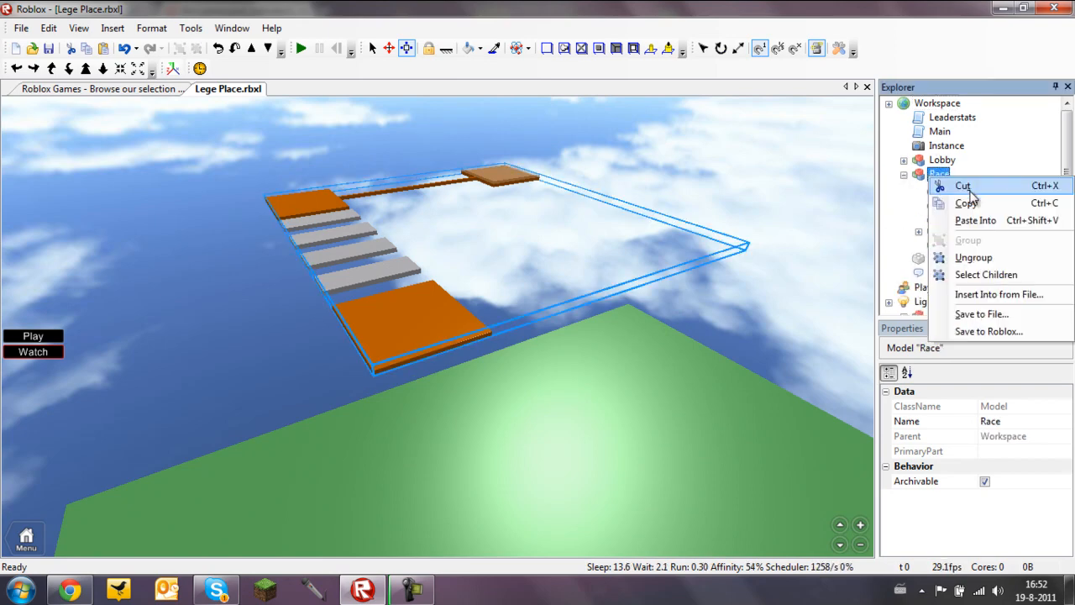
pyautogui.click(966, 186)
pyautogui.moveTo(1070, 209); pyautogui.dragTo(1070, 237)
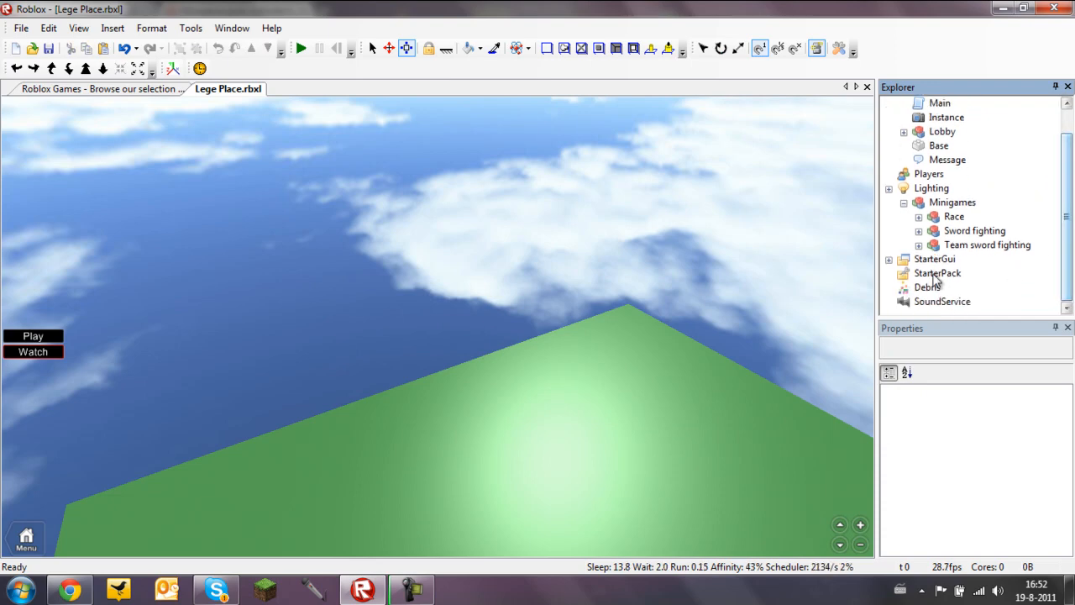
pyautogui.click(947, 203)
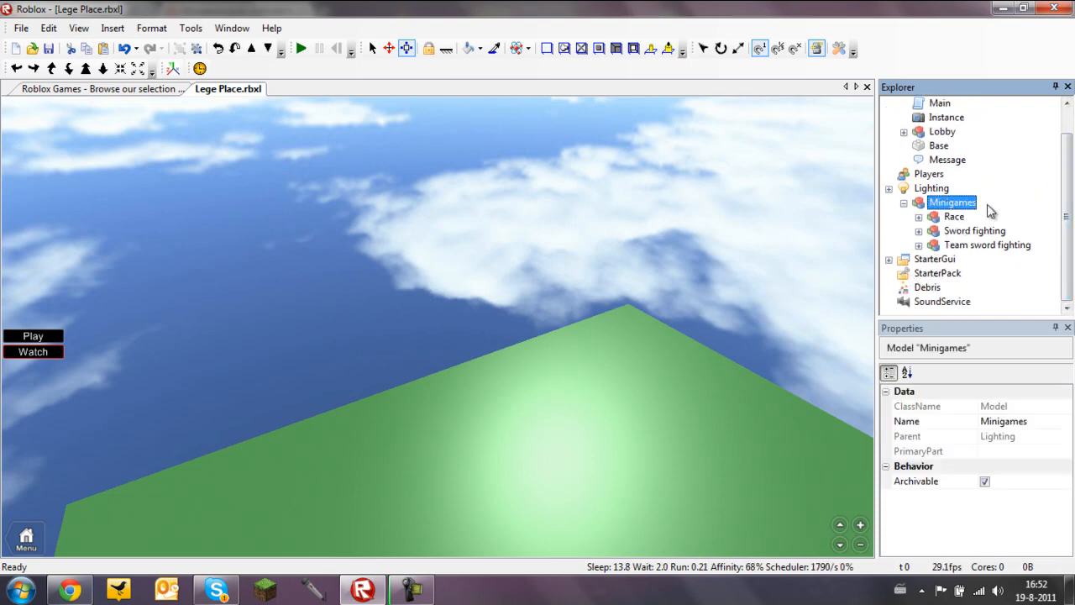
pyautogui.click(990, 207)
# Step: Start a local test server for the place
pyautogui.moveTo(606, 231); pyautogui.dragTo(588, 224, button='right')
pyautogui.press('w')
pyautogui.moveTo(303, 180); pyautogui.dragTo(302, 182, button='right')
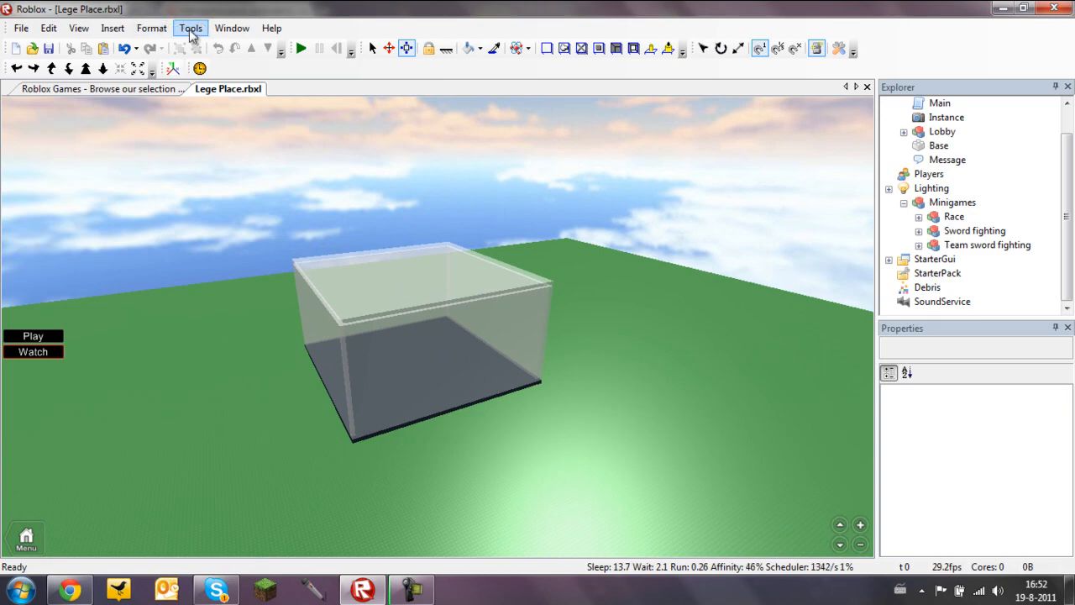
pyautogui.click(191, 35)
pyautogui.click(250, 4)
pyautogui.moveTo(419, 295); pyautogui.dragTo(439, 370, button='right')
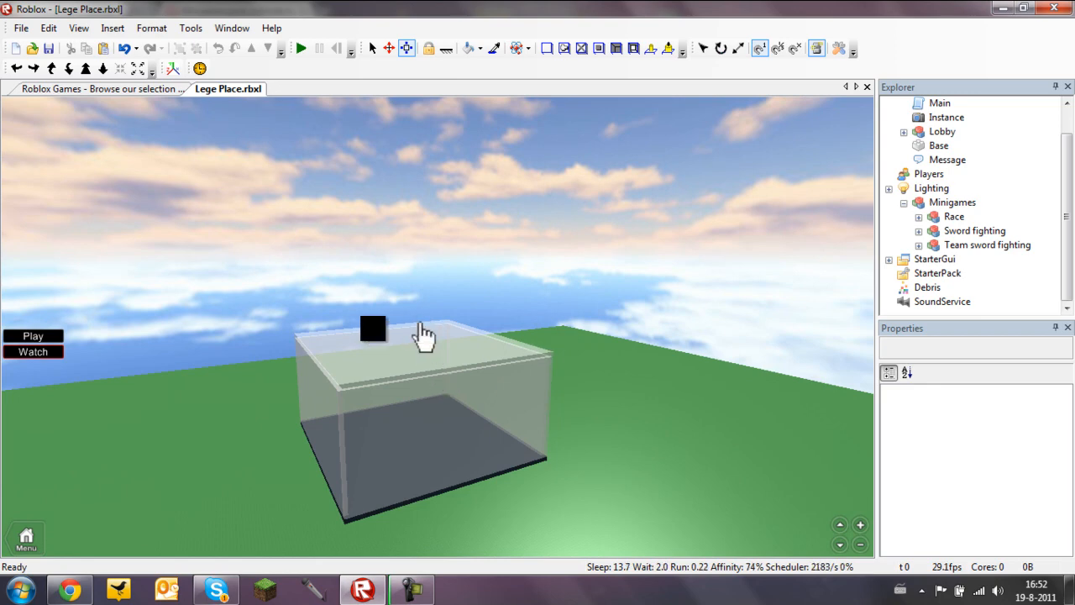
pyautogui.click(190, 32)
pyautogui.moveTo(211, 82)
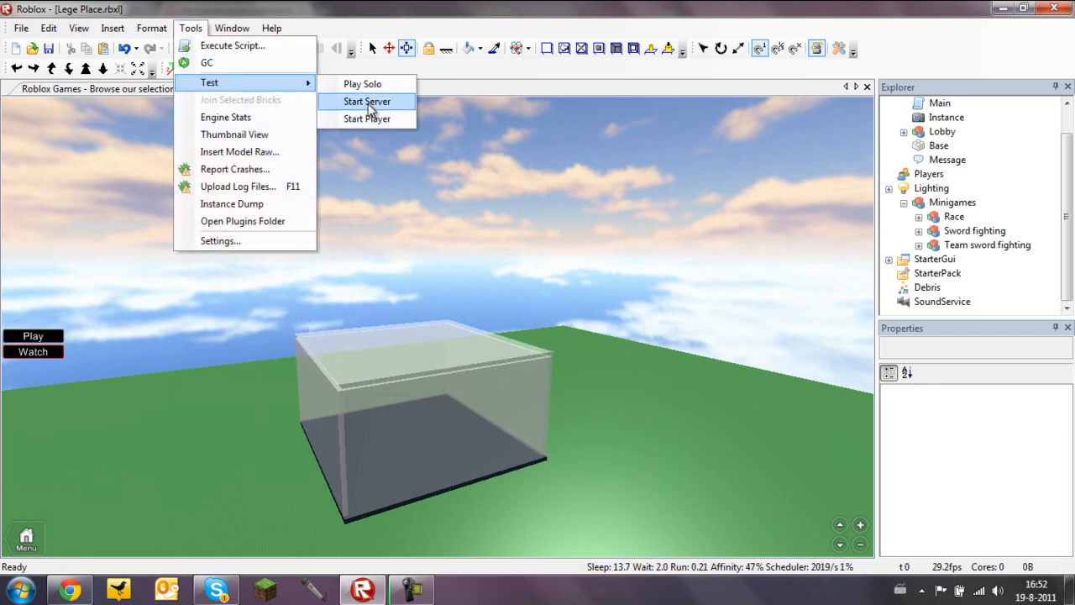
pyautogui.click(367, 103)
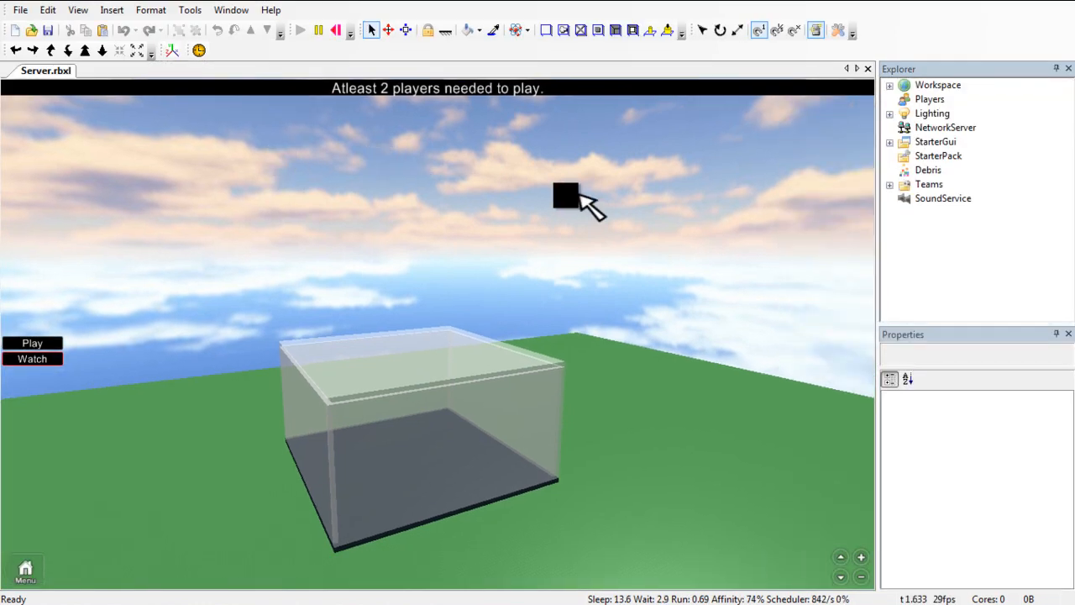
# Step: Launch two test players on the local server and look around the lobby in a player window
pyautogui.moveTo(399, 262); pyautogui.dragTo(370, 226, button='right')
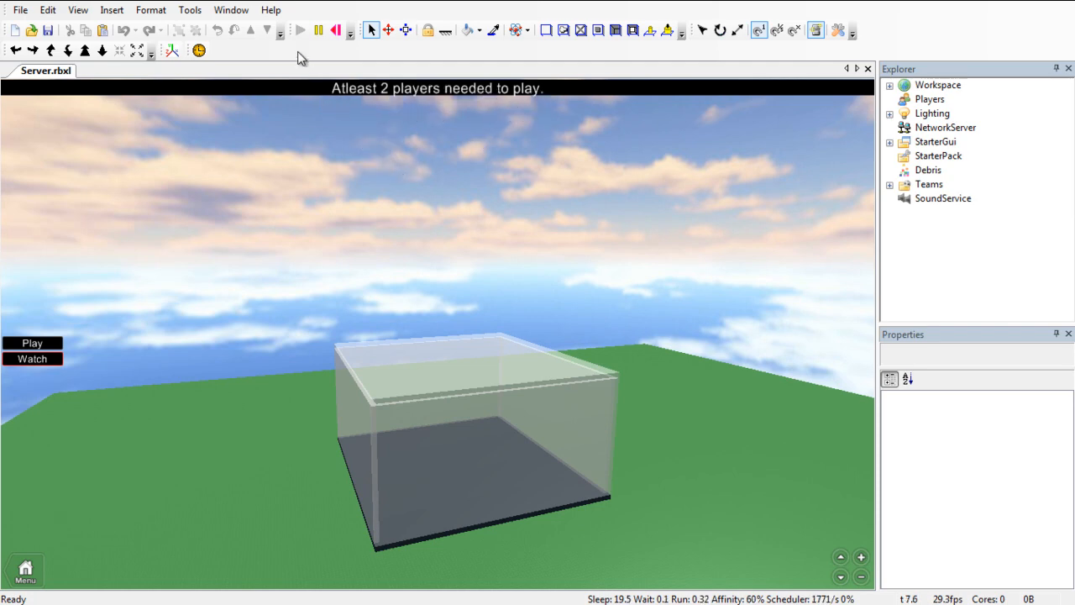
pyautogui.click(192, 11)
pyautogui.moveTo(206, 66)
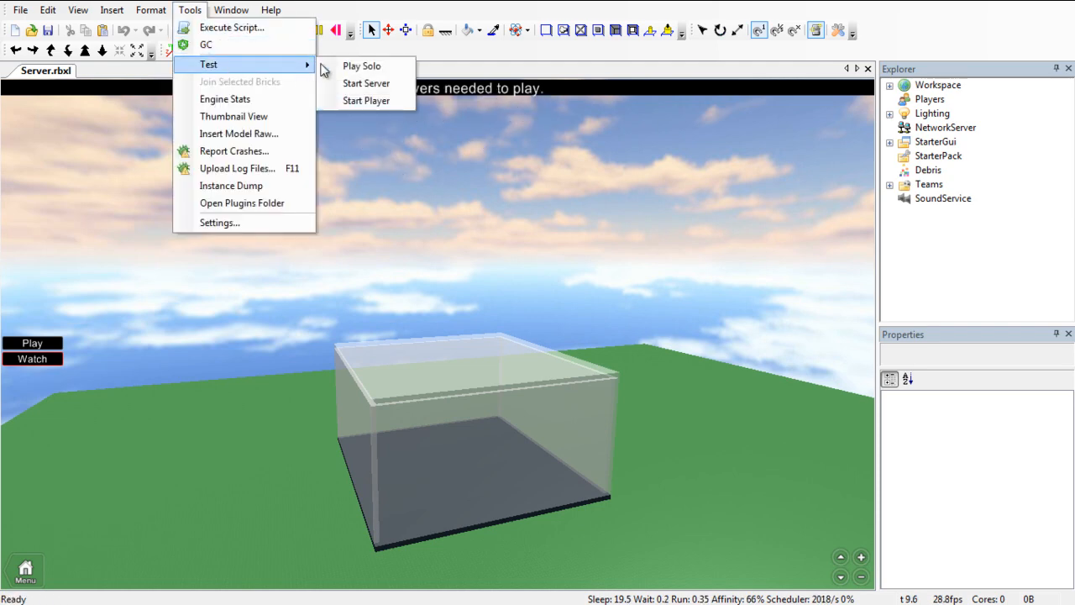
pyautogui.click(368, 100)
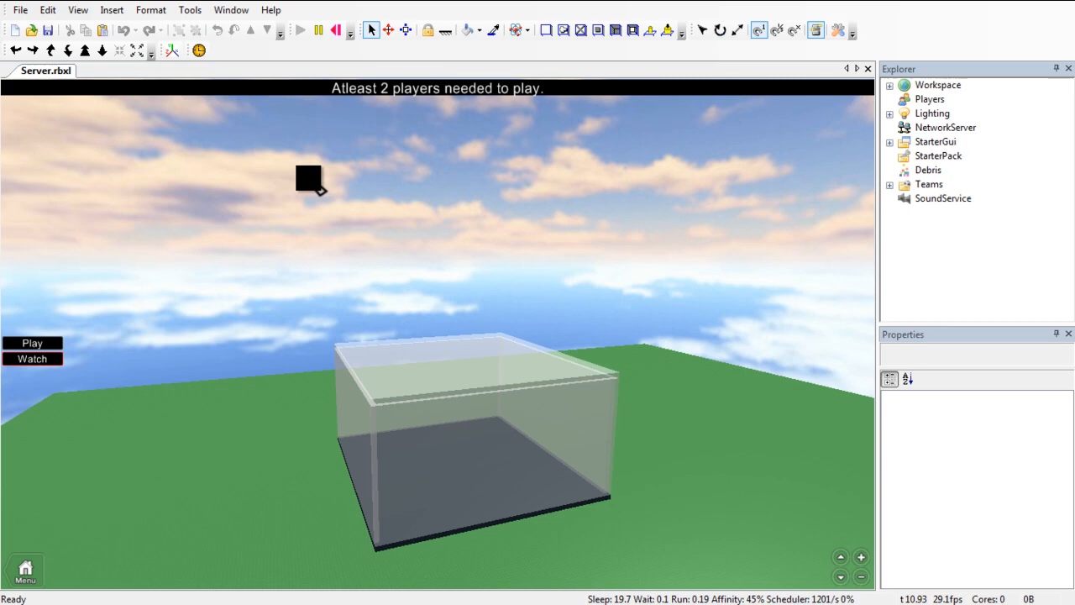
pyautogui.click(192, 11)
pyautogui.moveTo(222, 65)
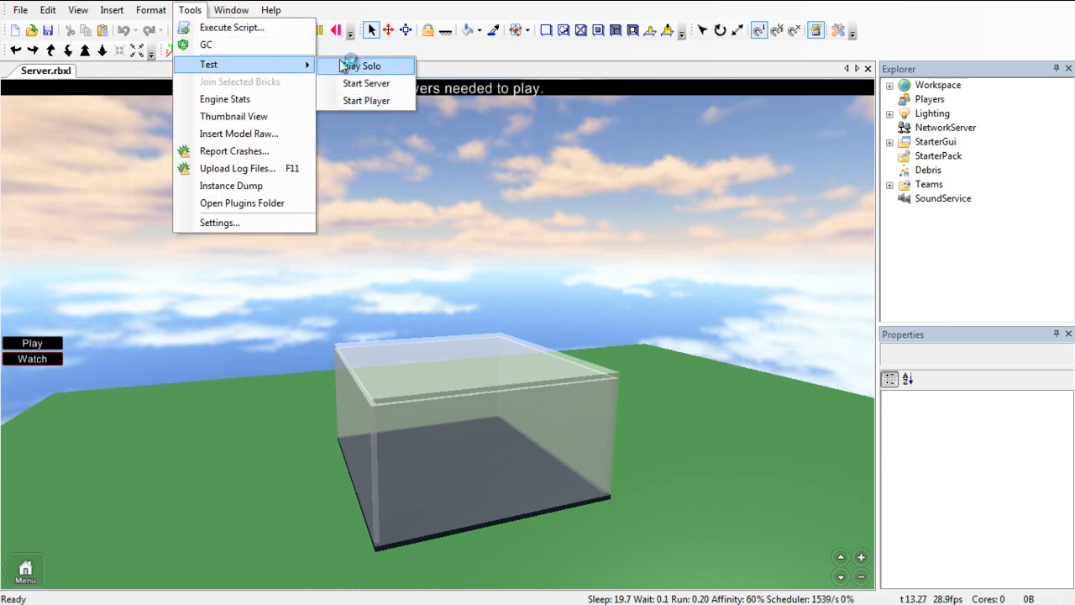
pyautogui.click(365, 101)
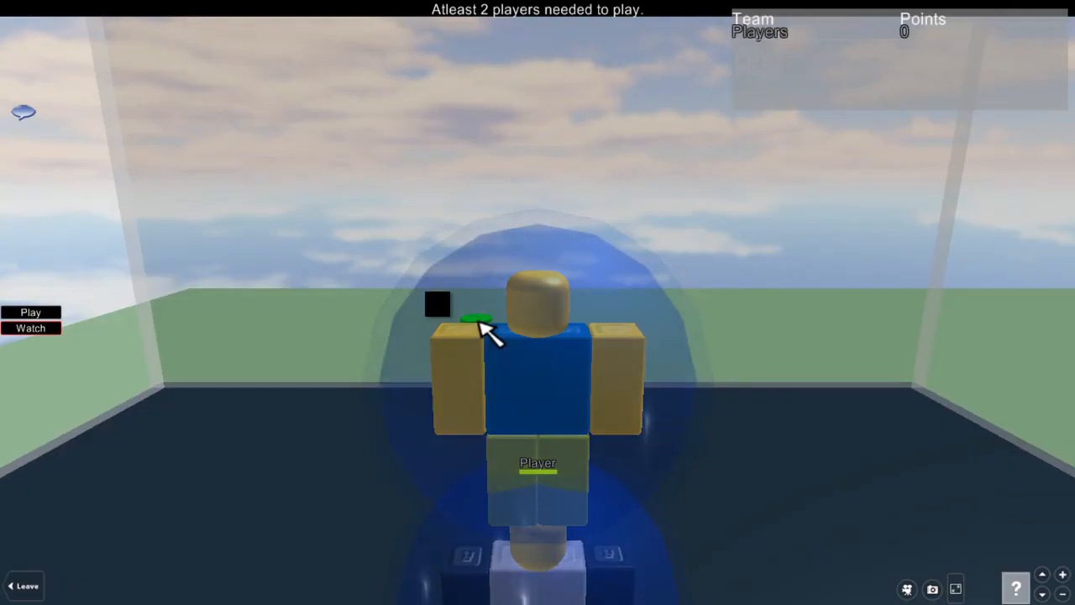
pyautogui.moveTo(419, 328); pyautogui.dragTo(419, 327, button='right')
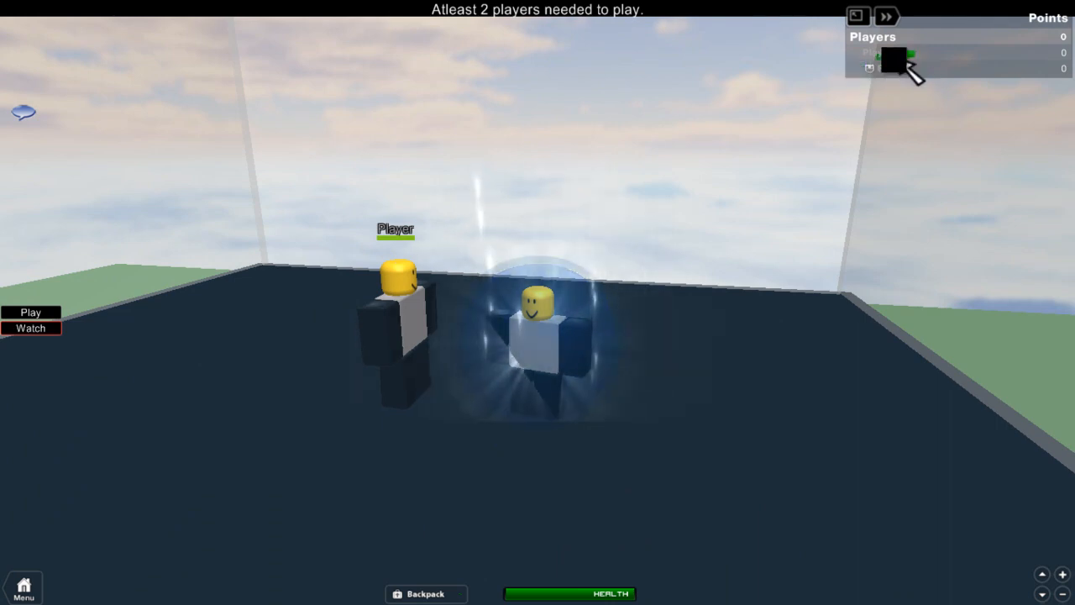
# Step: Walk the player around the lobby and inspect the floor, glass walls and the other test player
pyautogui.moveTo(660, 178); pyautogui.dragTo(659, 178, button='right')
pyautogui.moveTo(319, 359); pyautogui.dragTo(319, 359, button='right')
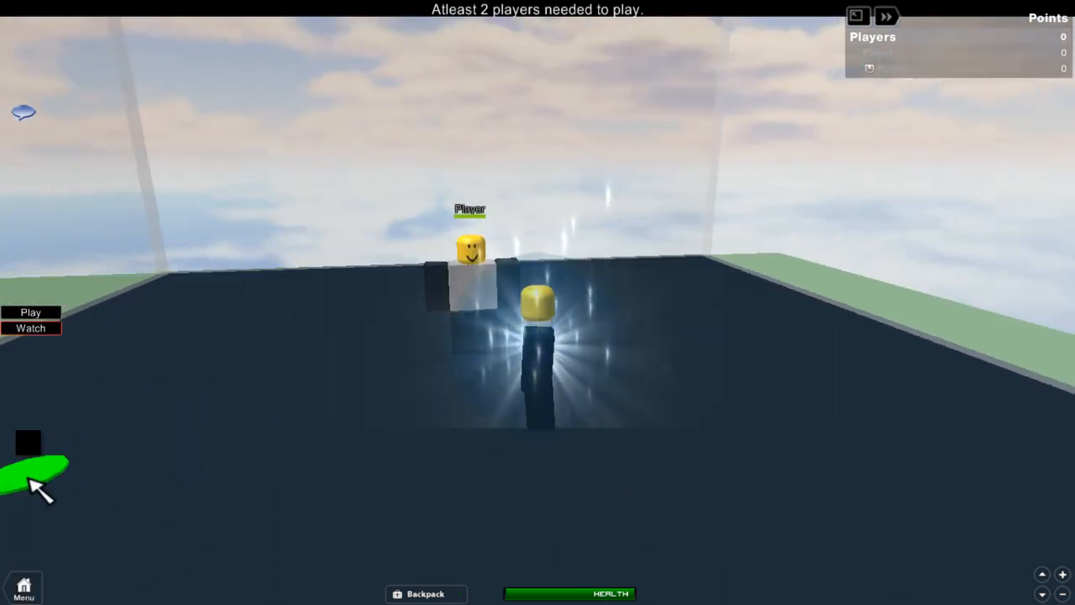
pyautogui.moveTo(384, 355); pyautogui.dragTo(377, 347, button='right')
pyautogui.moveTo(634, 399); pyautogui.dragTo(641, 408, button='right')
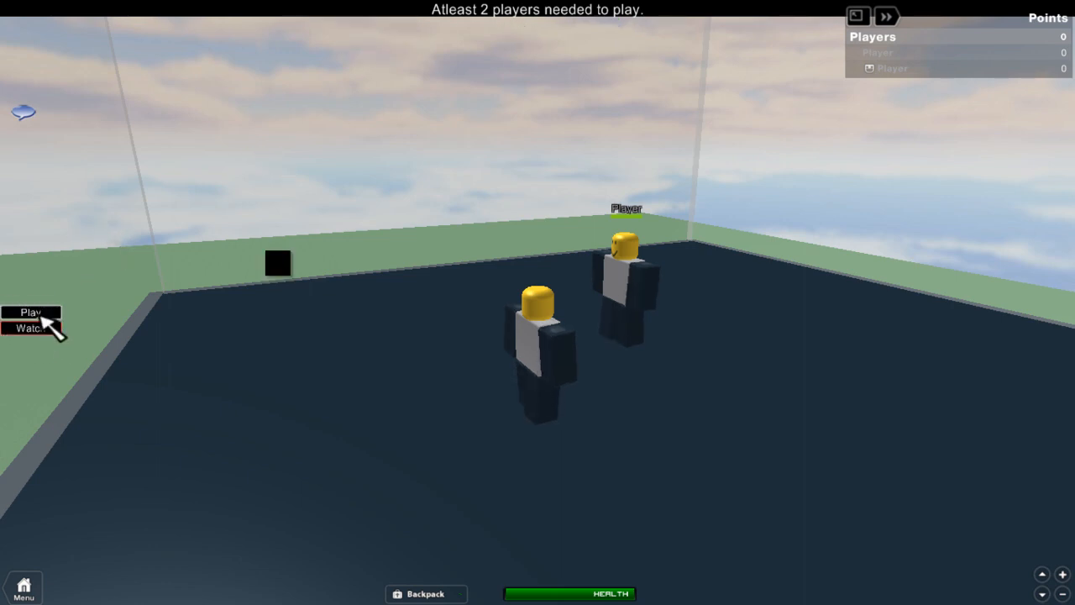
pyautogui.moveTo(372, 231); pyautogui.dragTo(387, 242, button='right')
pyautogui.press('s')
pyautogui.moveTo(535, 299); pyautogui.dragTo(536, 300, button='right')
pyautogui.press('w')
pyautogui.press('d')
pyautogui.press('a')
pyautogui.moveTo(321, 375); pyautogui.dragTo(321, 374, button='right')
pyautogui.moveTo(511, 437); pyautogui.dragTo(511, 436, button='right')
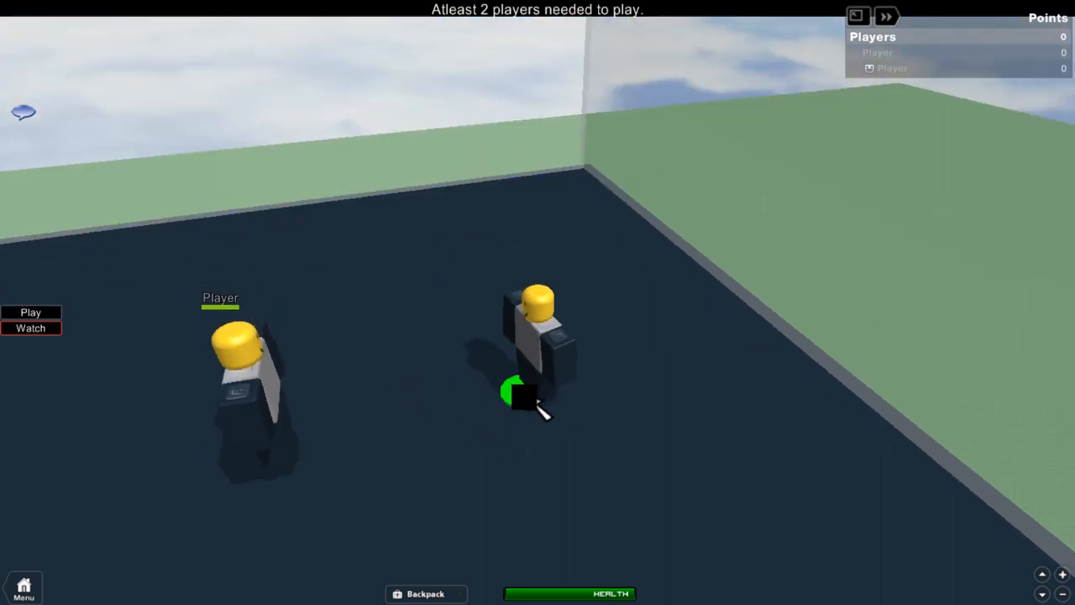
# Step: Set this player's participation option to Play instead of Watch
pyautogui.moveTo(353, 406); pyautogui.dragTo(353, 407, button='right')
pyautogui.moveTo(108, 329); pyautogui.dragTo(109, 330, button='right')
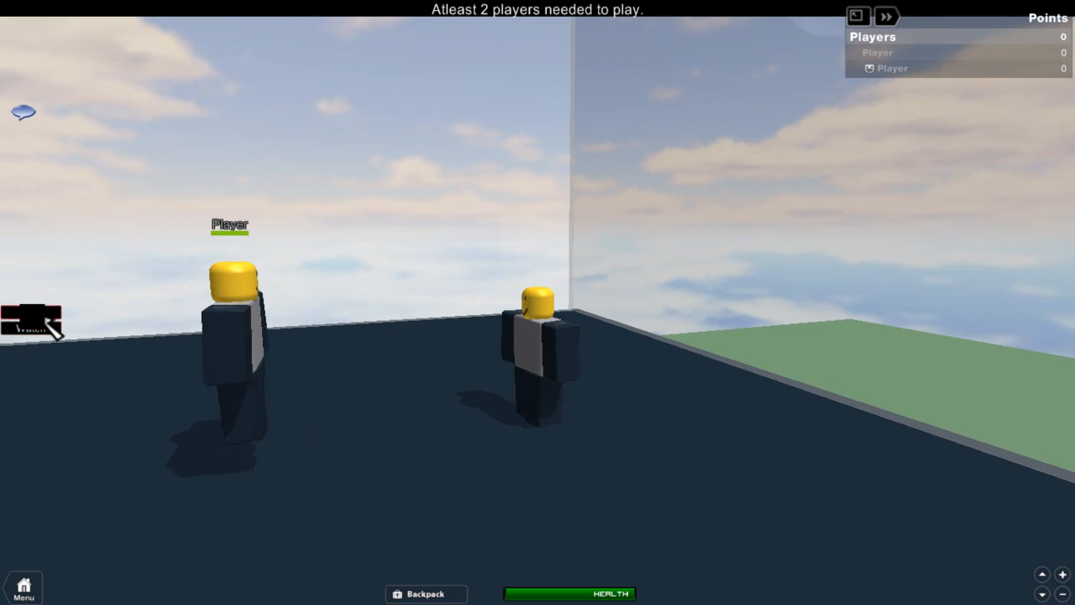
pyautogui.moveTo(504, 336); pyautogui.dragTo(504, 336, button='right')
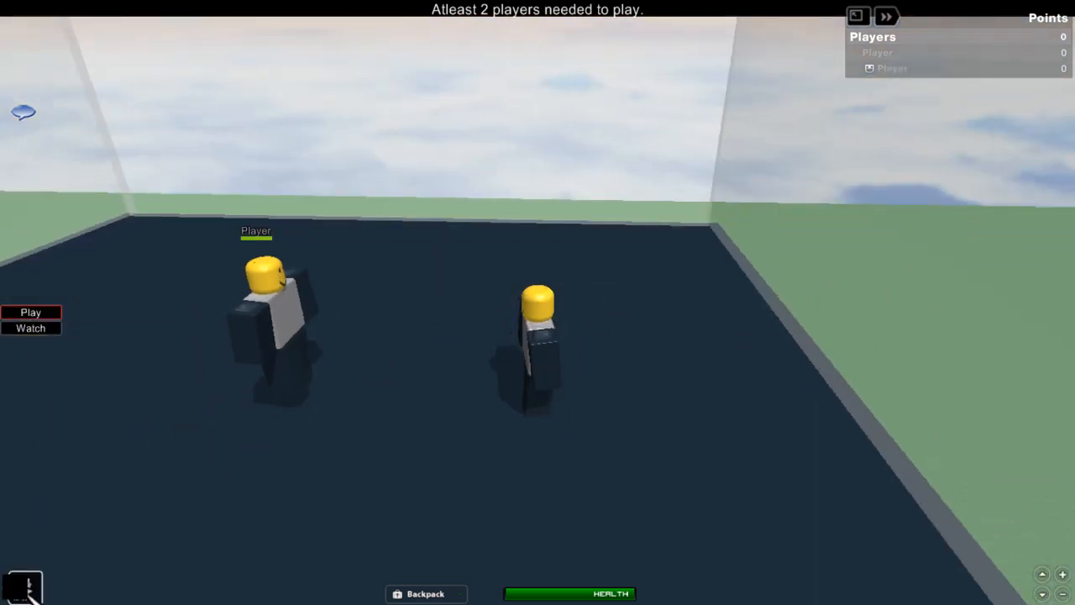
# Step: Check the full Player List with the points and close it again
pyautogui.press('Tab')
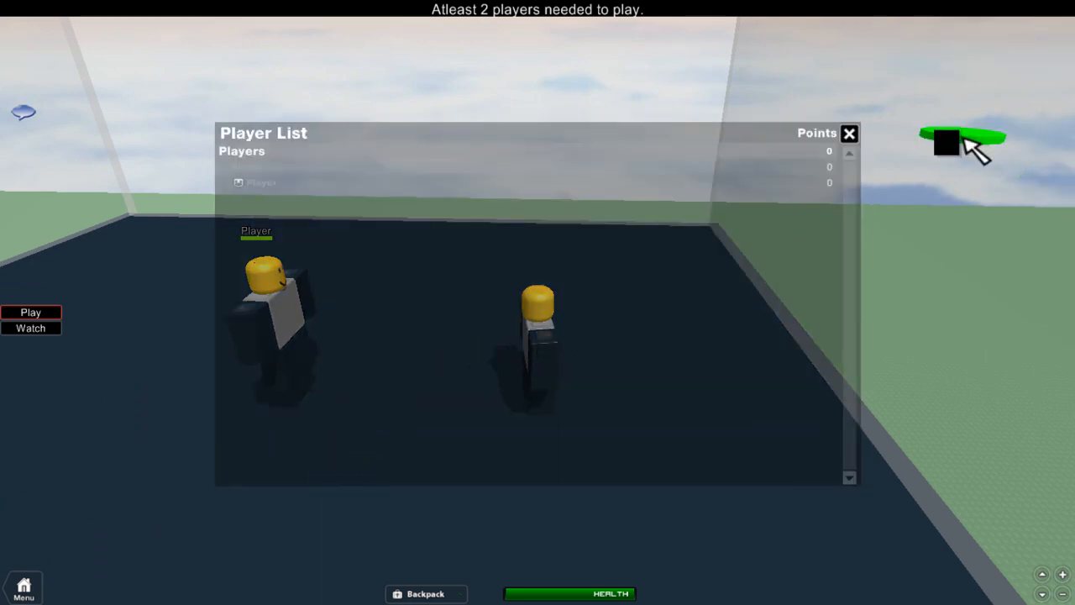
pyautogui.click(850, 139)
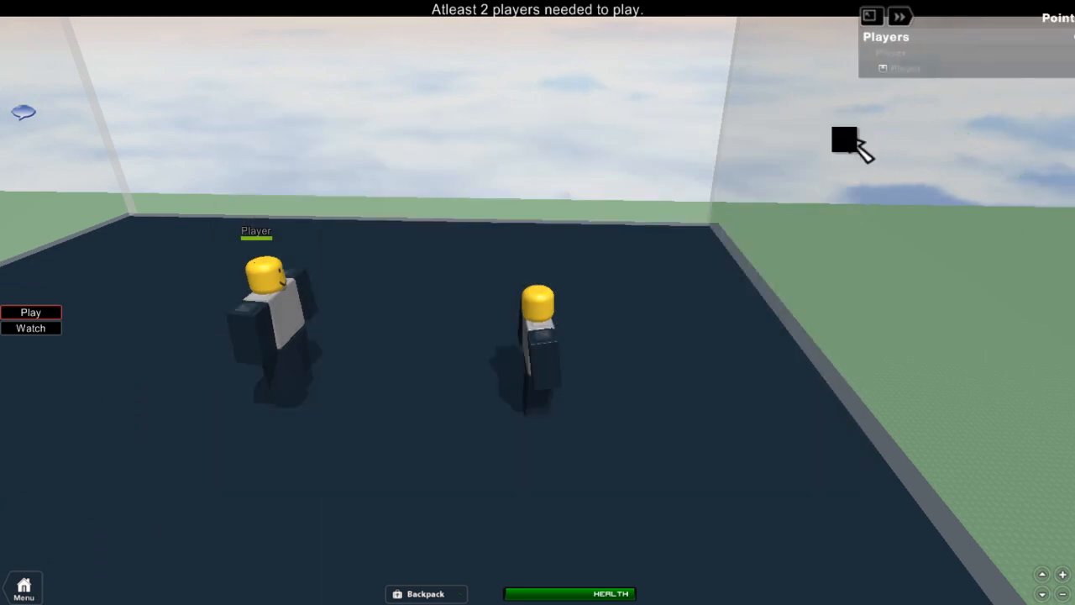
pyautogui.press('Tab')
pyautogui.press('Tab')
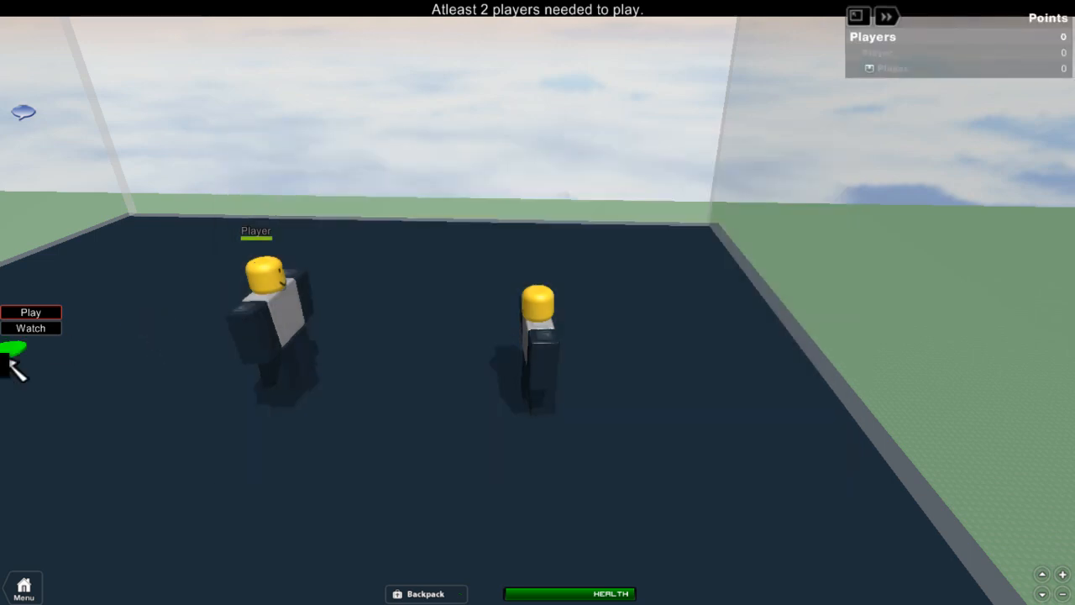
# Step: Switch to the other test player's window and set that player to Play as well
pyautogui.hotkey('alt', 'Tab')
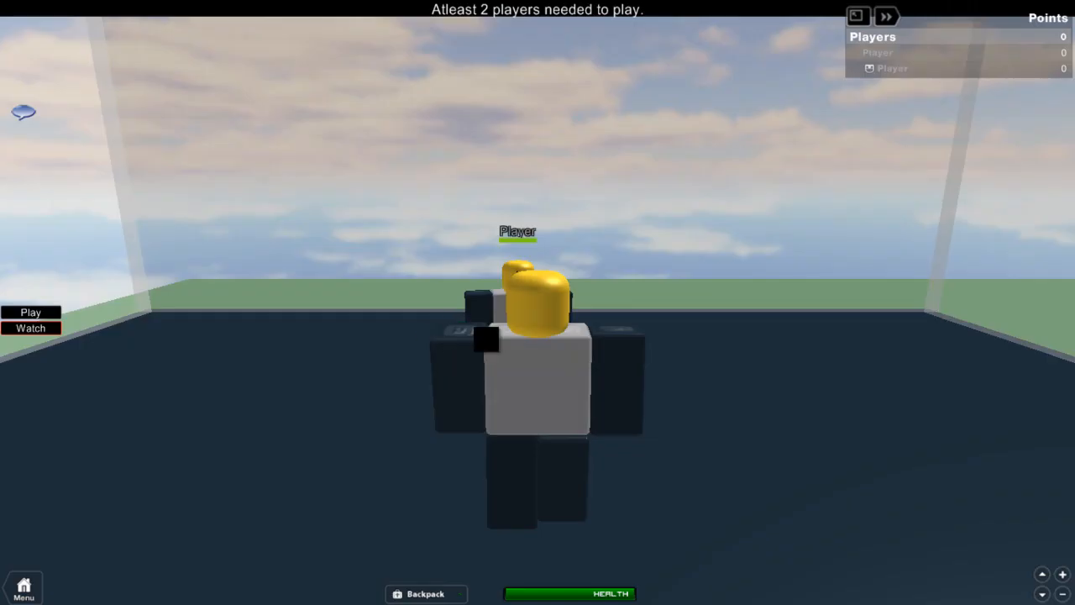
pyautogui.moveTo(485, 339); pyautogui.dragTo(370, 325, button='right')
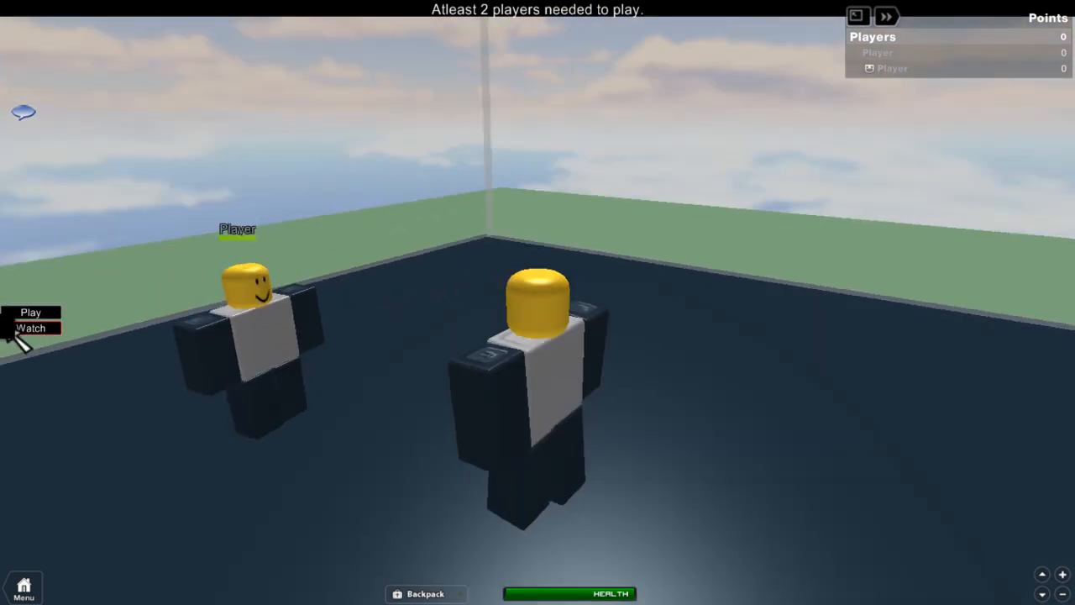
pyautogui.moveTo(231, 314); pyautogui.dragTo(357, 217, button='right')
pyautogui.scroll(-3, 294, 303)
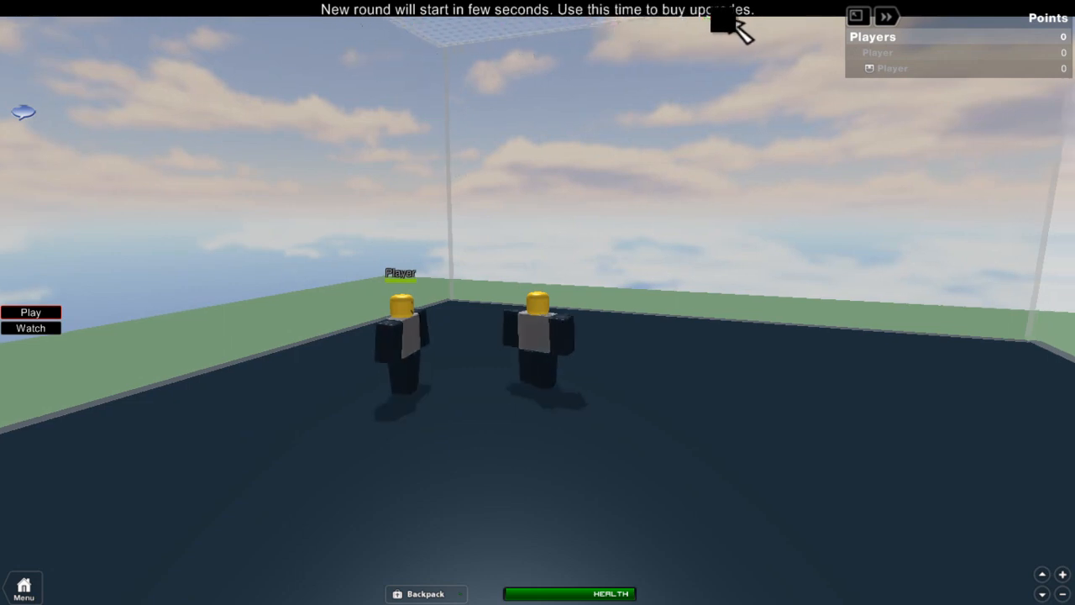
# Step: Look around the lobby while the game chooses a random minigame
pyautogui.moveTo(734, 19); pyautogui.dragTo(611, 132, button='right')
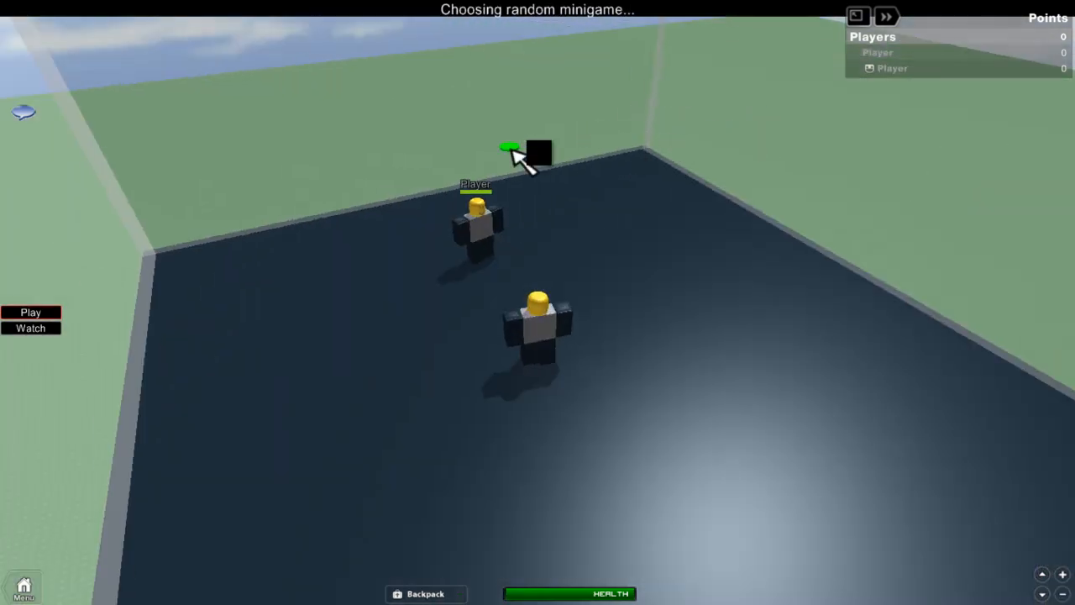
pyautogui.moveTo(399, 123); pyautogui.dragTo(564, 89, button='right')
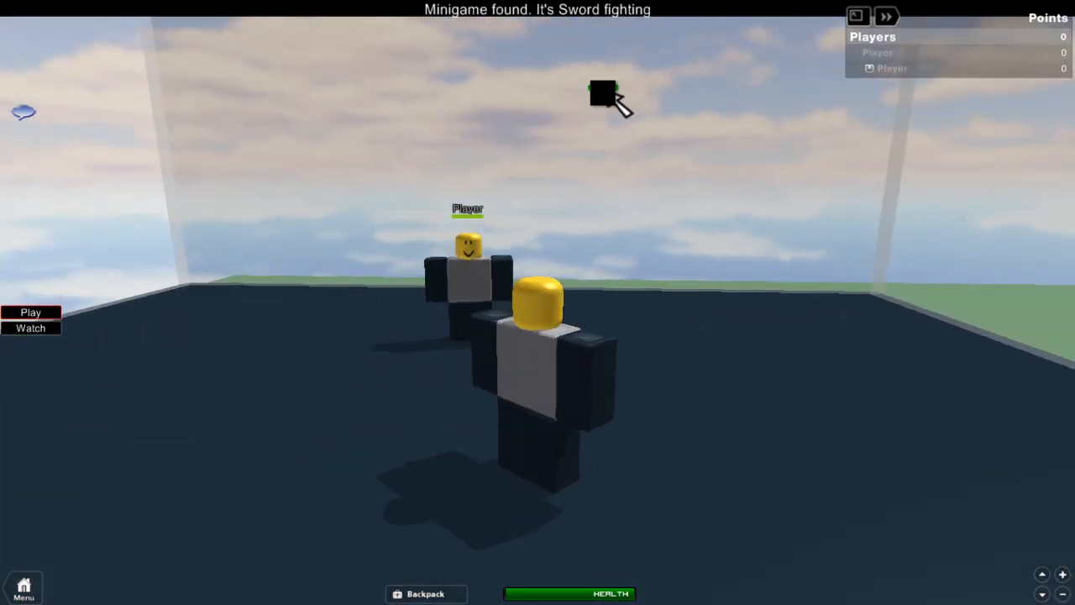
pyautogui.moveTo(377, 250); pyautogui.dragTo(288, 246, button='right')
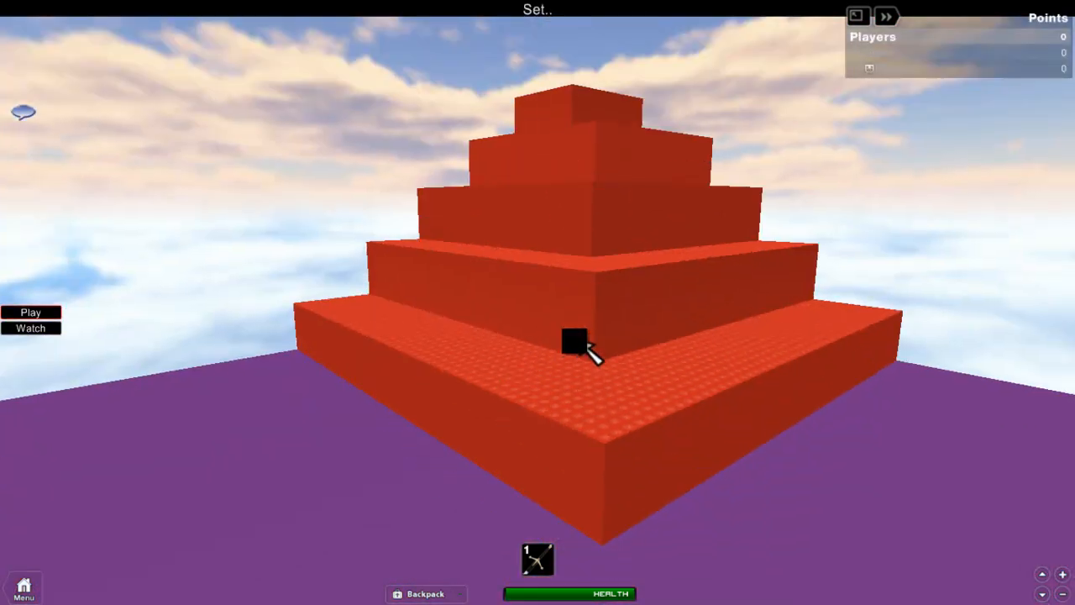
# Step: Walk the player across the Sword fighting map and examine its purple floor and red stepped towers from above
pyautogui.moveTo(586, 344); pyautogui.dragTo(586, 343, button='right')
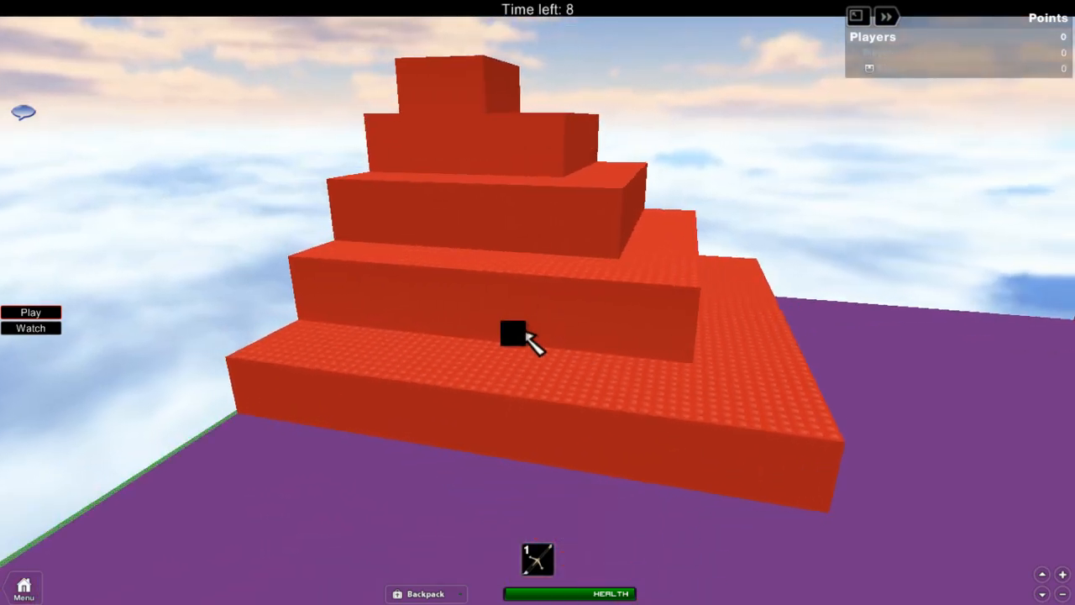
pyautogui.press('w')
pyautogui.scroll(-5, 526, 336)
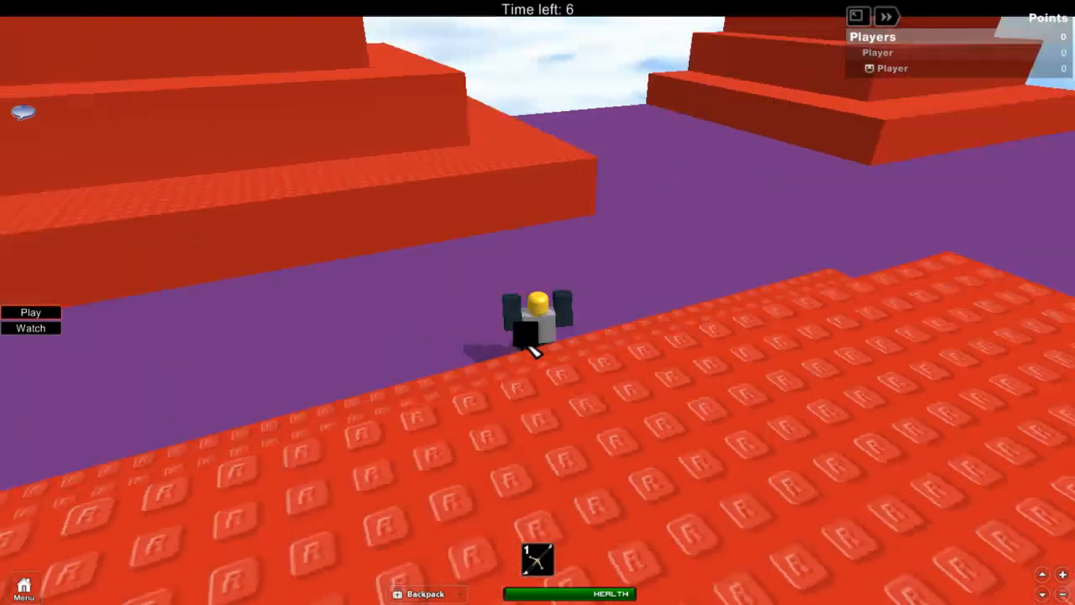
pyautogui.press('w')
pyautogui.scroll(-2, 518, 334)
pyautogui.moveTo(518, 335); pyautogui.dragTo(519, 336, button='right')
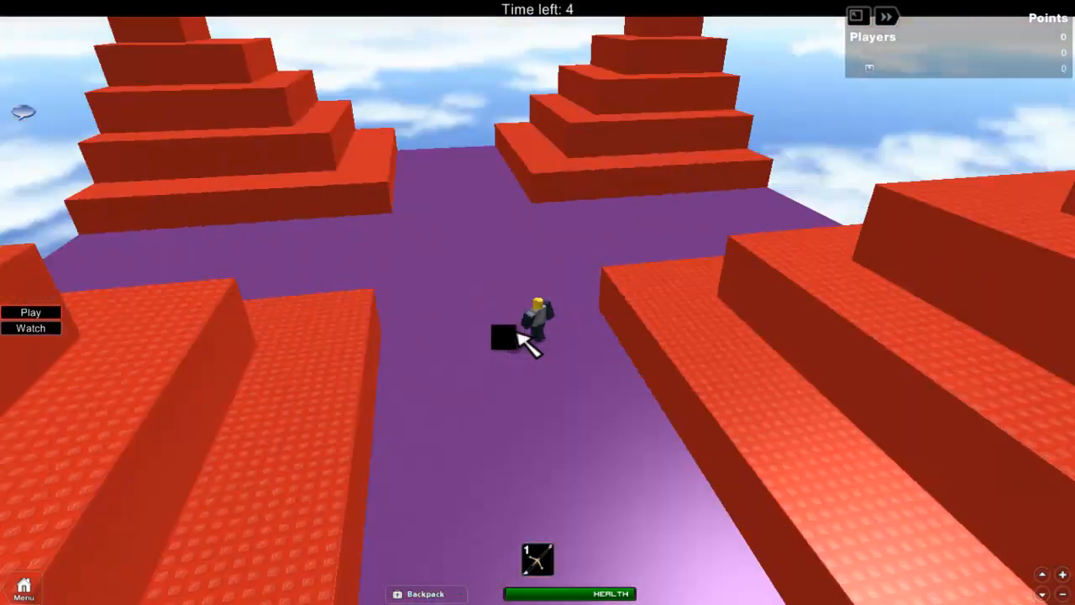
pyautogui.scroll(-5, 518, 334)
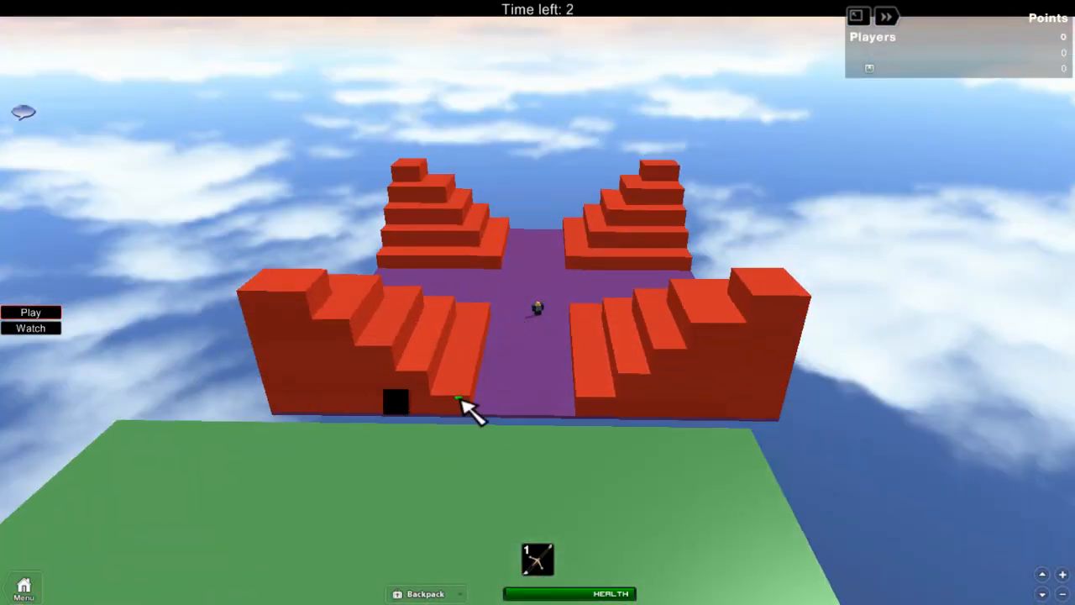
pyautogui.scroll(5, 580, 412)
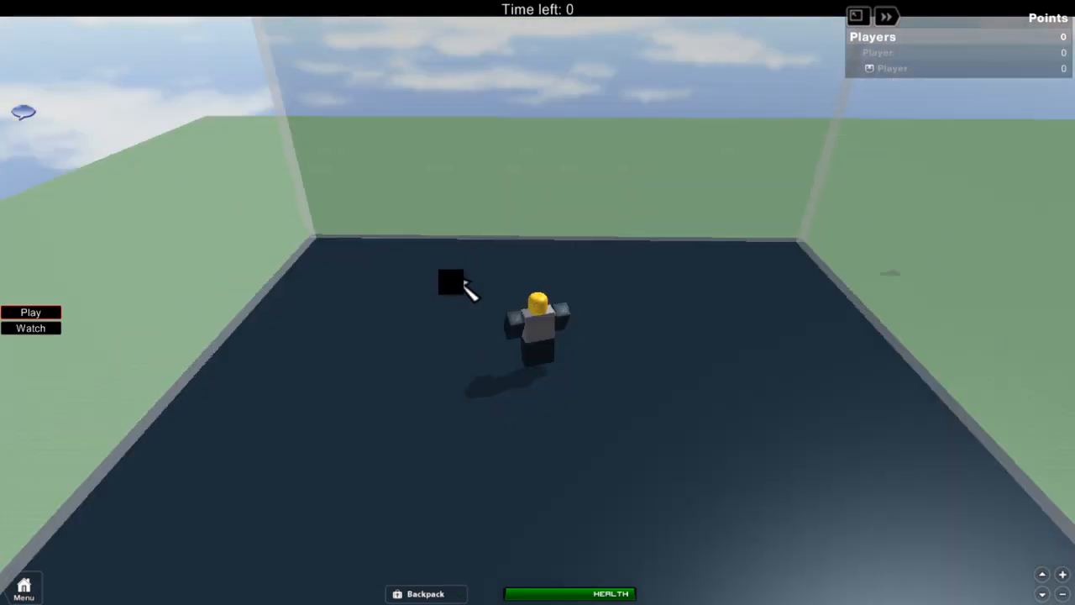
# Step: Wait in the lobby for the next round and examine the Race course from its orange starting platform
pyautogui.moveTo(461, 282); pyautogui.dragTo(462, 282, button='right')
pyautogui.moveTo(451, 309); pyautogui.dragTo(468, 310, button='right')
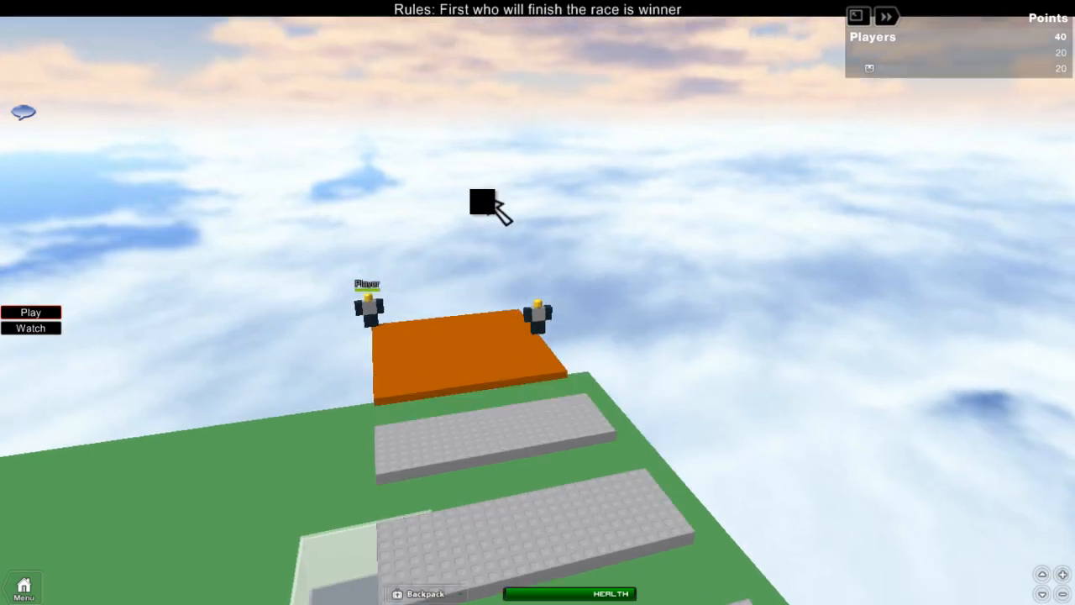
pyautogui.moveTo(487, 200); pyautogui.dragTo(485, 200, button='right')
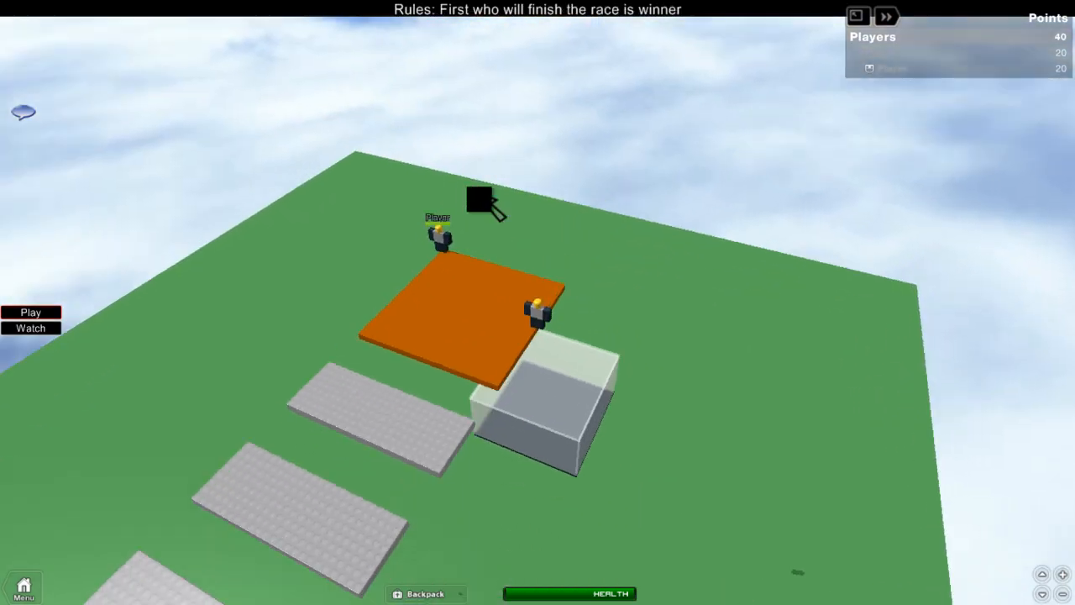
pyautogui.moveTo(524, 294); pyautogui.dragTo(638, 324, button='right')
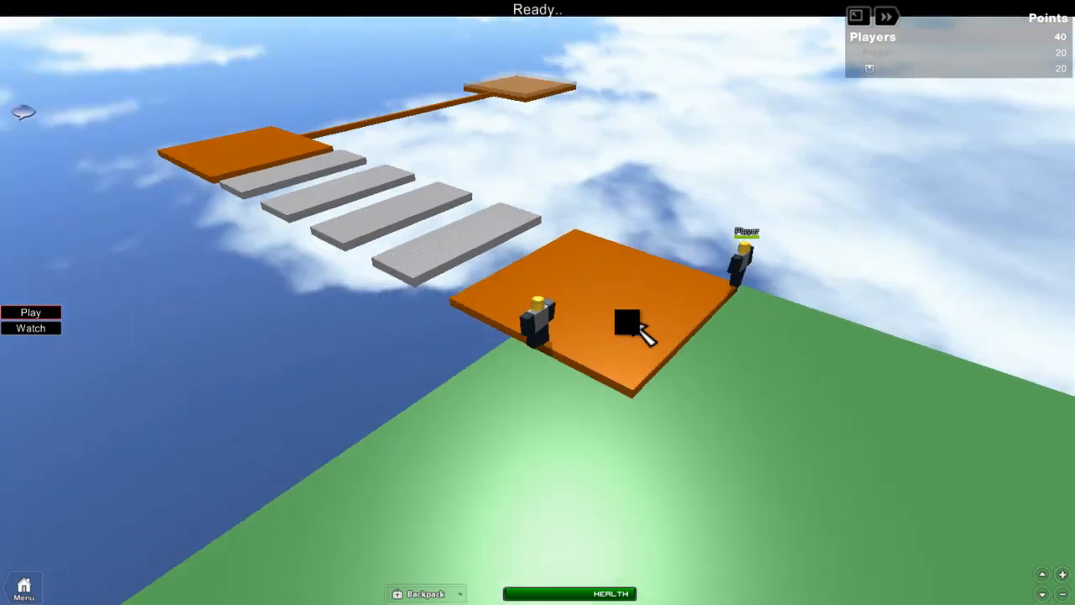
pyautogui.moveTo(552, 343); pyautogui.dragTo(542, 339, button='right')
pyautogui.moveTo(512, 243); pyautogui.dragTo(516, 241, button='right')
# Step: Run the Race course with the player, jumping forward across the grey platforms until time runs out
pyautogui.press('w')
pyautogui.press('space')
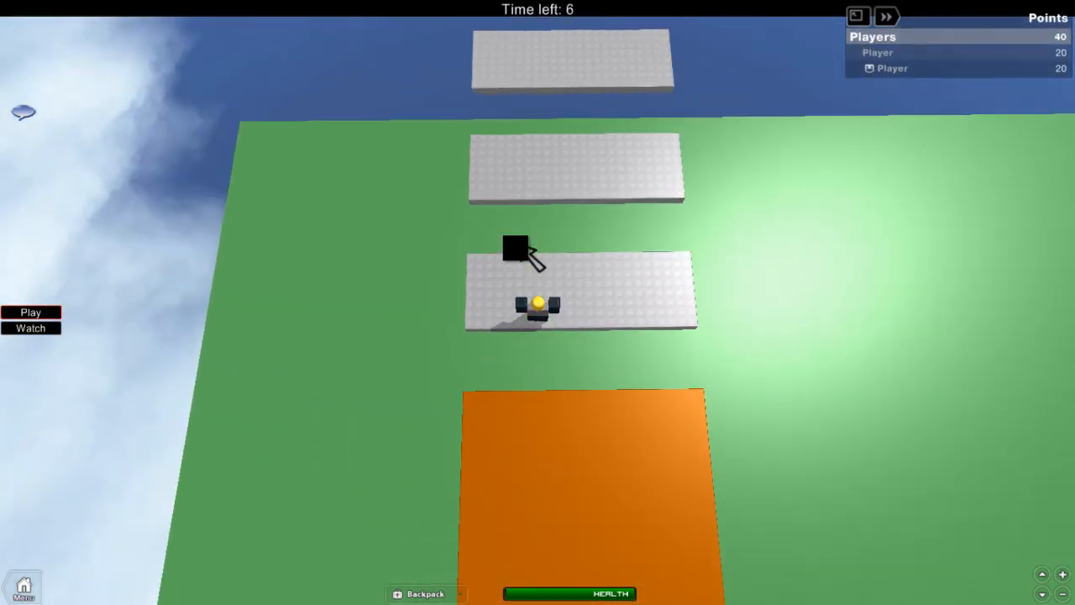
pyautogui.moveTo(588, 94); pyautogui.dragTo(588, 98, button='right')
pyautogui.press('w')
pyautogui.press('space')
pyautogui.press('w')
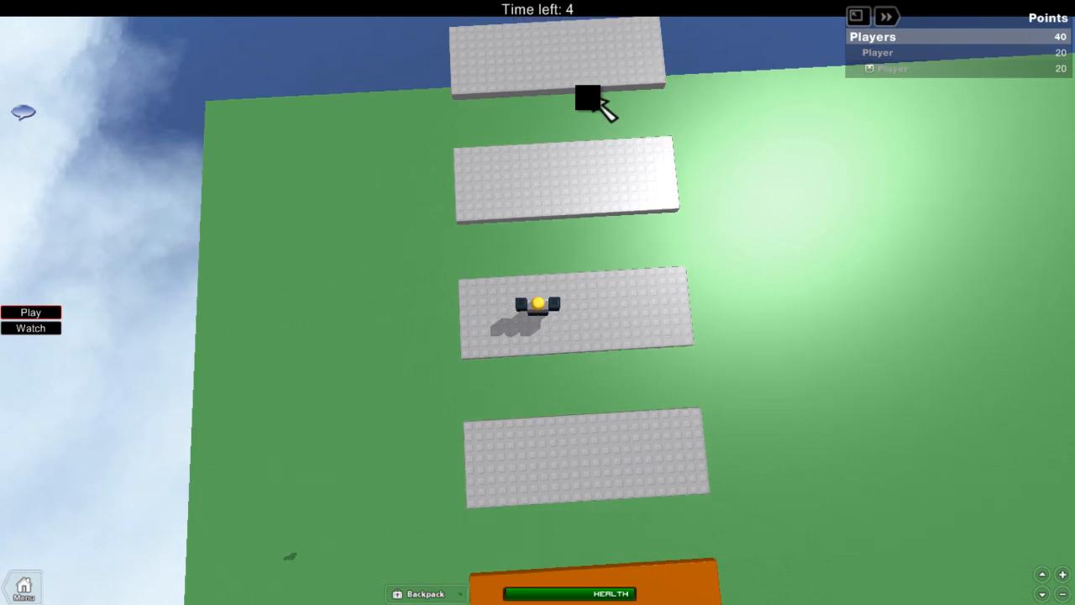
pyautogui.press('space')
pyautogui.press('w')
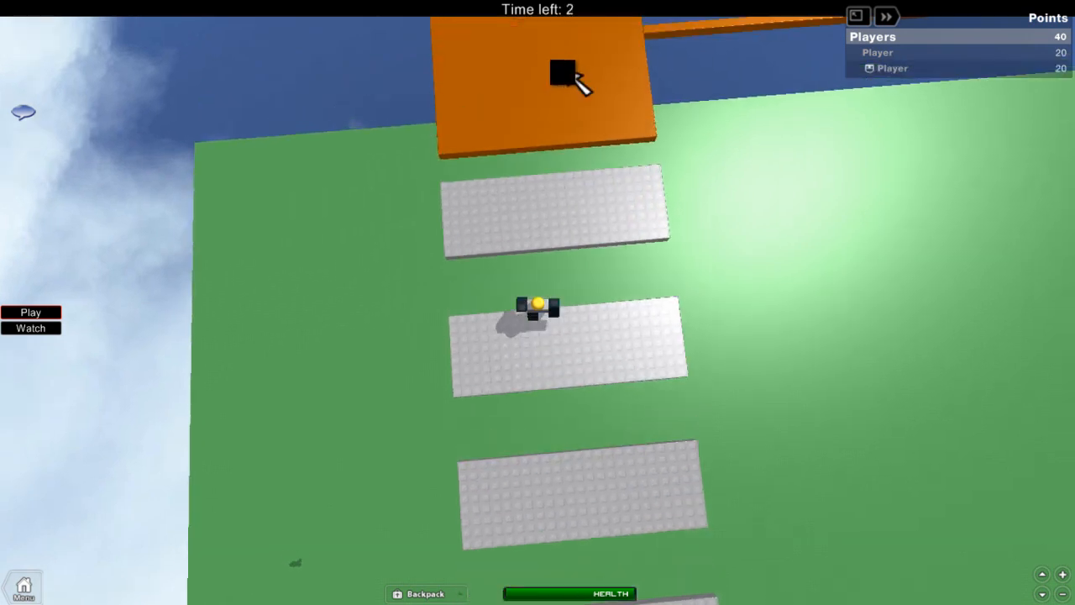
pyautogui.press('space')
pyautogui.press('space')
pyautogui.moveTo(564, 62)
pyautogui.mouseDown(button='right')
pyautogui.moveTo(578, 74)
pyautogui.moveTo(568, 74)
pyautogui.mouseUp(button='right')
pyautogui.press('w')
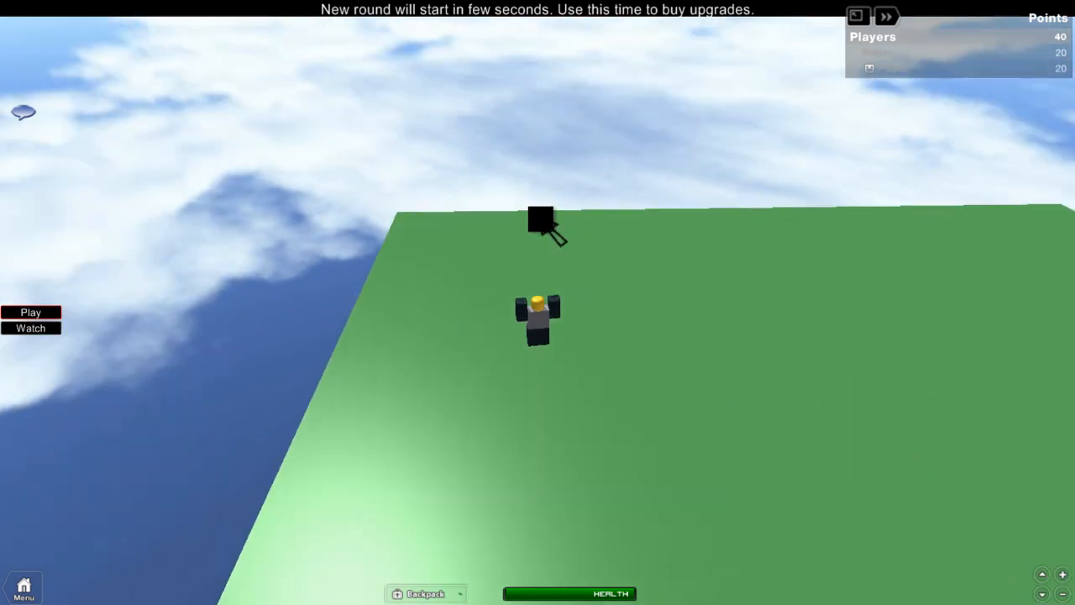
# Step: Examine the green baseplate, the floating lobby and both players' positions after the Race round
pyautogui.moveTo(544, 223); pyautogui.dragTo(541, 222, button='right')
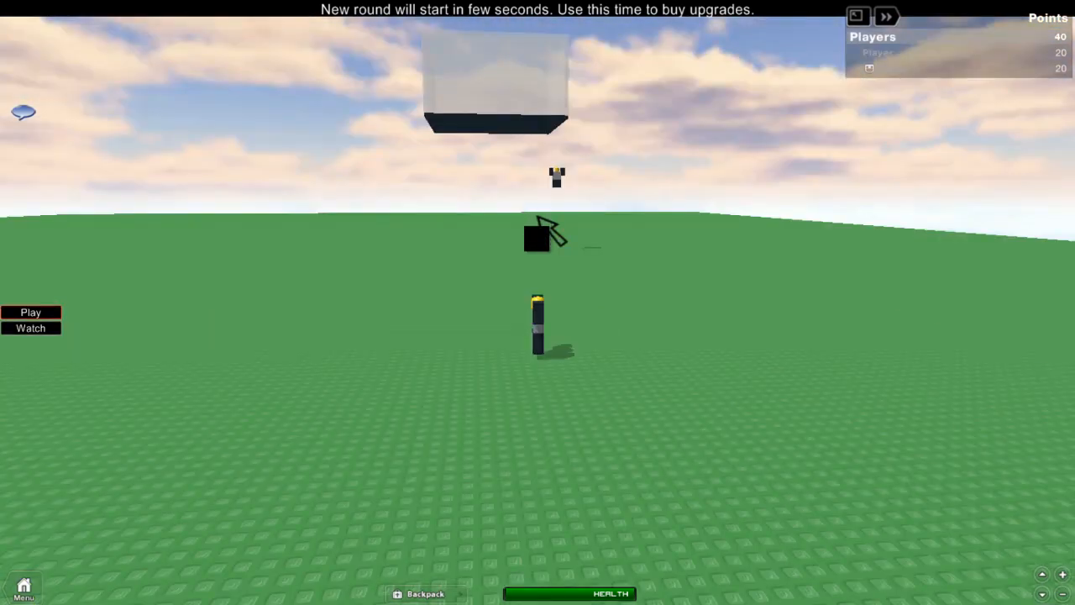
pyautogui.press('space')
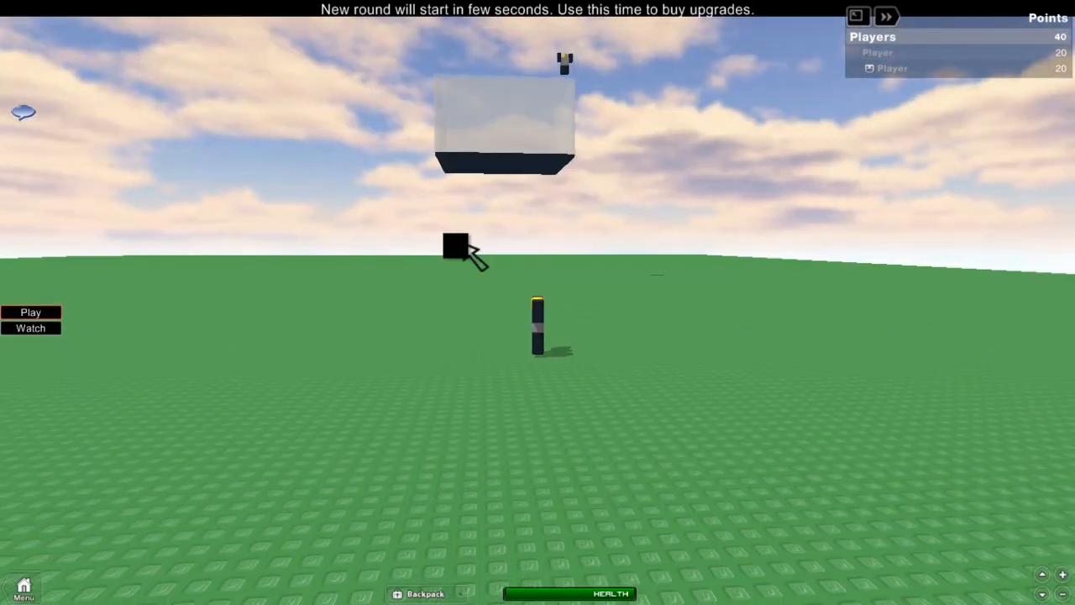
pyautogui.moveTo(593, 303); pyautogui.dragTo(585, 311, button='right')
pyautogui.scroll(-4, 586, 309)
pyautogui.moveTo(183, 364); pyautogui.dragTo(184, 365, button='right')
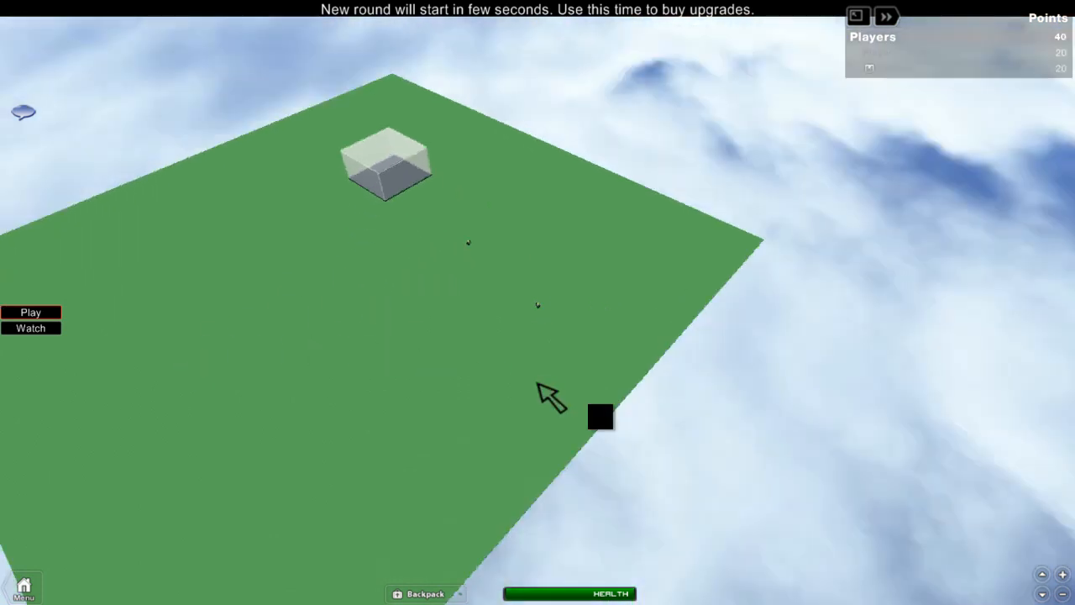
pyautogui.moveTo(535, 461); pyautogui.dragTo(534, 460, button='right')
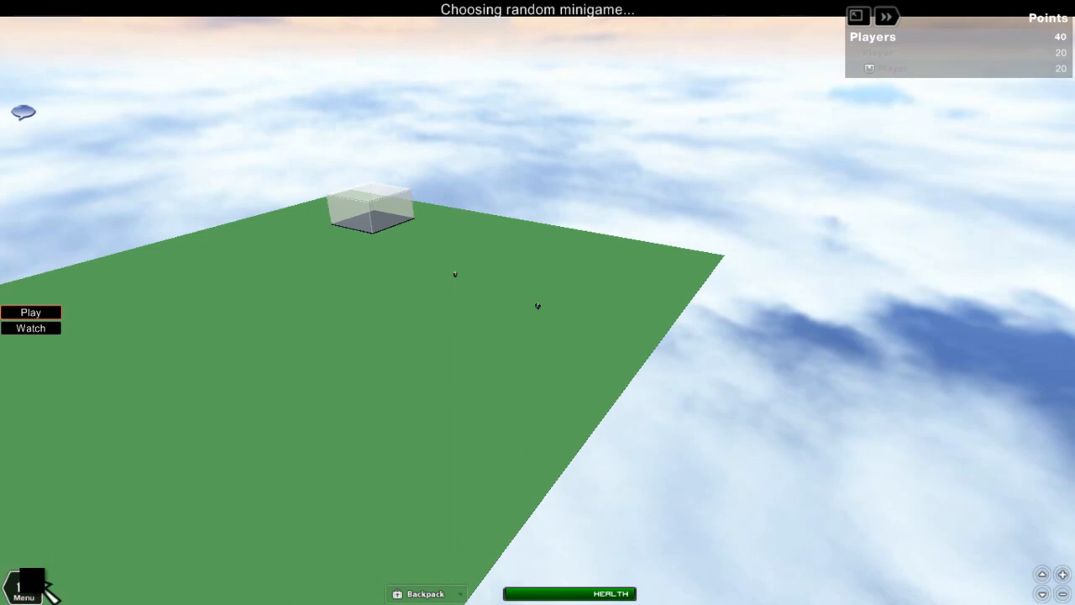
# Step: Leave the game in this player's window without saving the changes to Place1
pyautogui.click(42, 586)
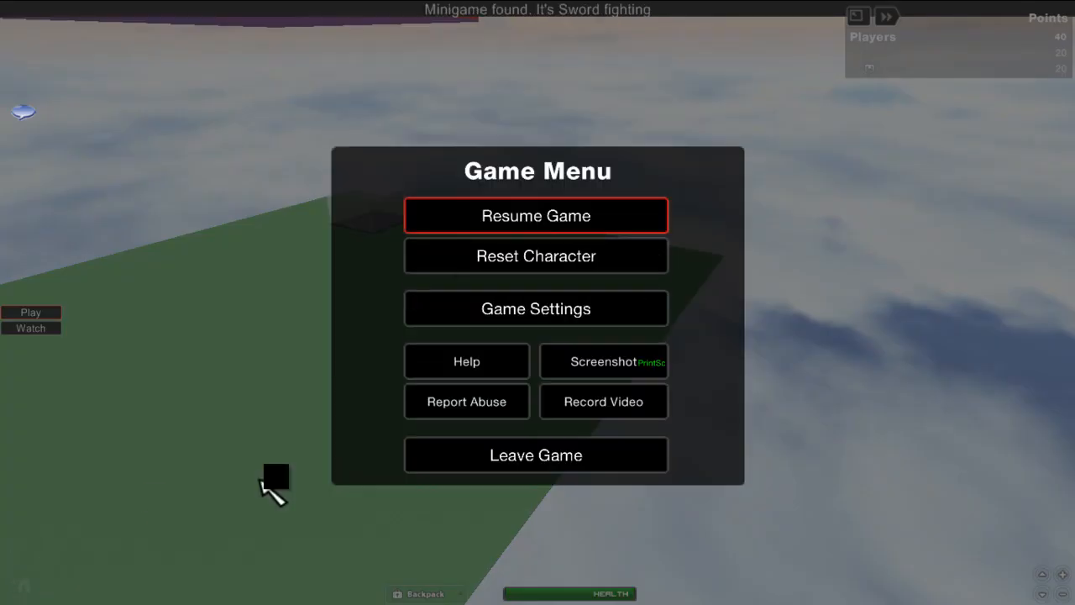
pyautogui.click(570, 469)
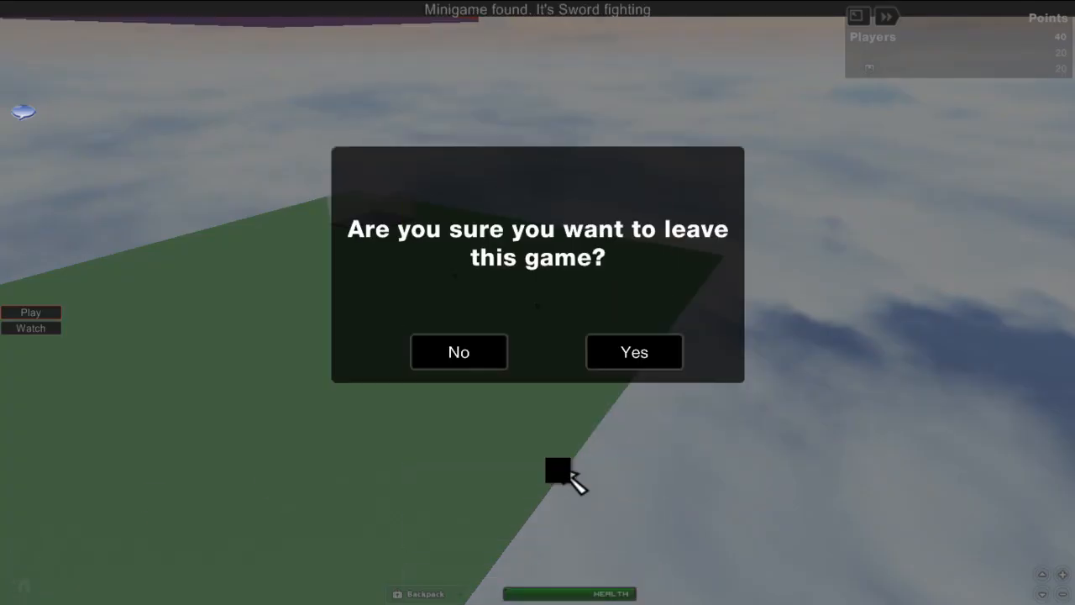
pyautogui.click(657, 346)
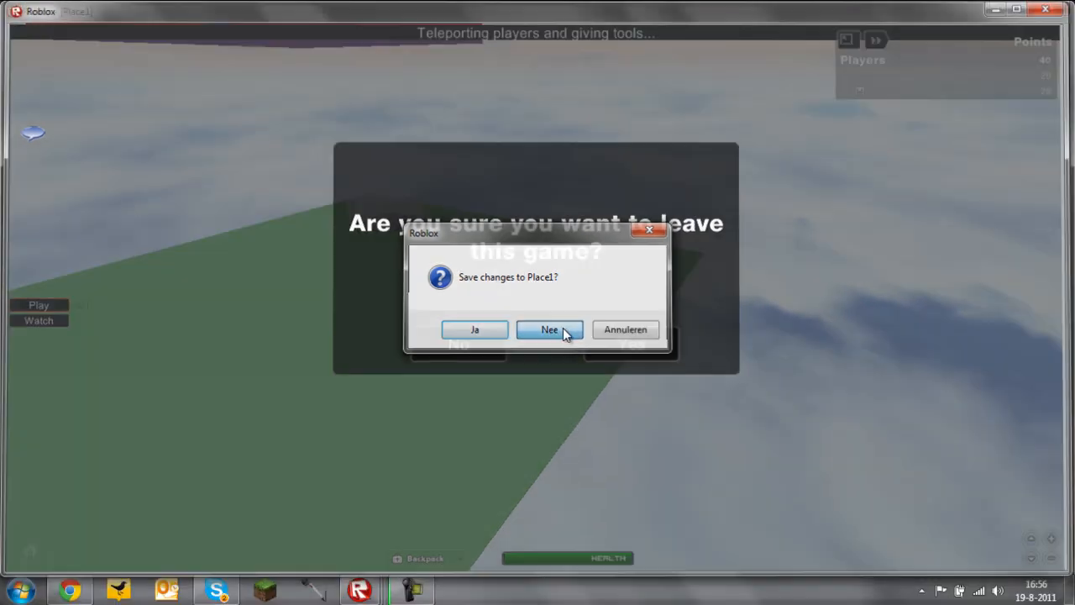
pyautogui.click(559, 330)
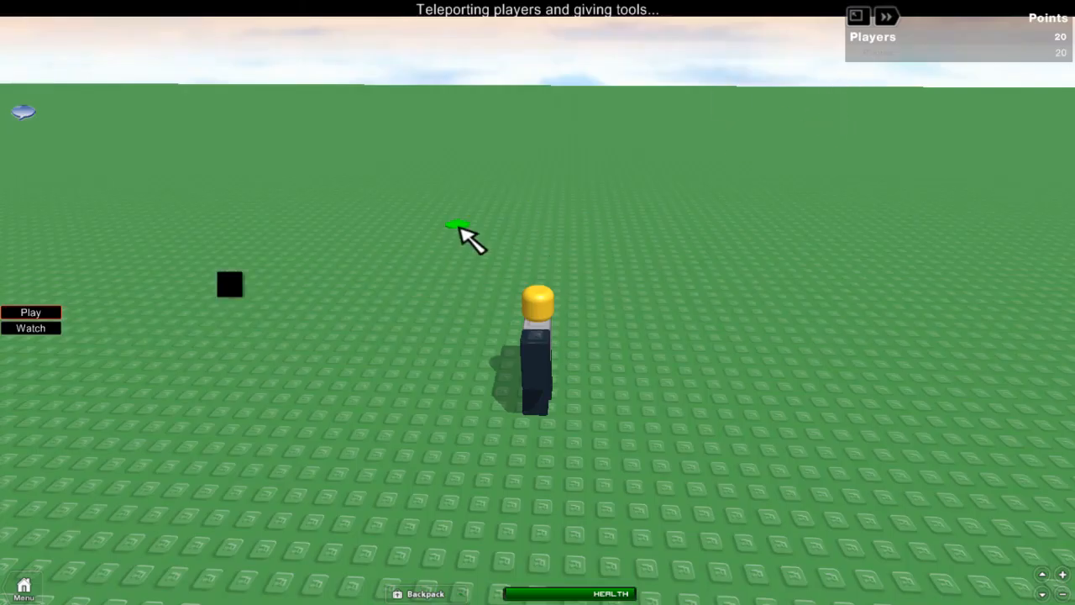
# Step: Leave the game in the remaining player's window without saving the changes to its place
pyautogui.click(25, 585)
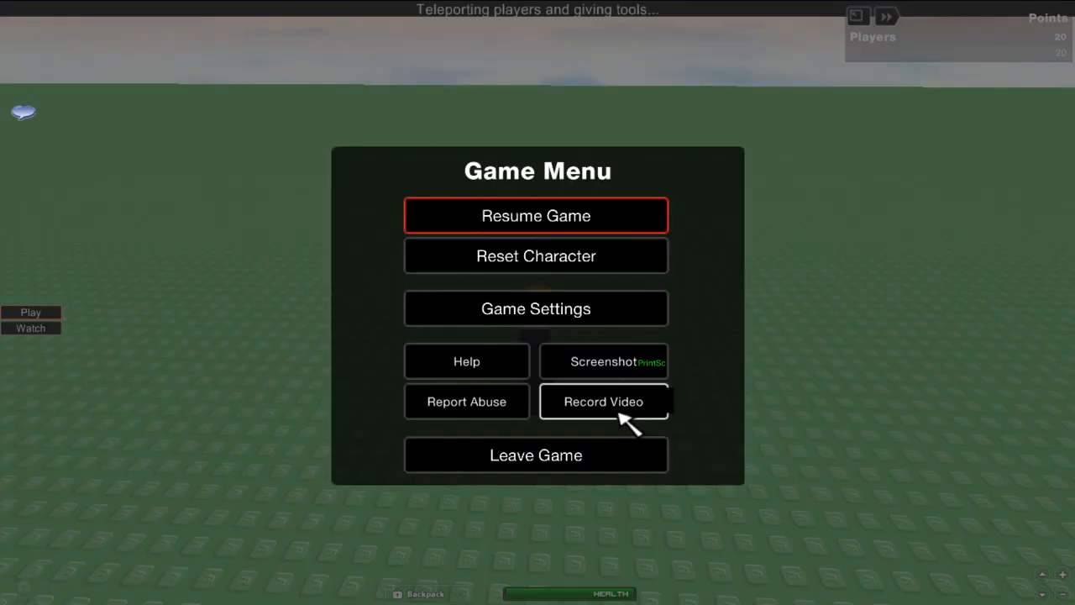
pyautogui.click(571, 458)
pyautogui.click(631, 351)
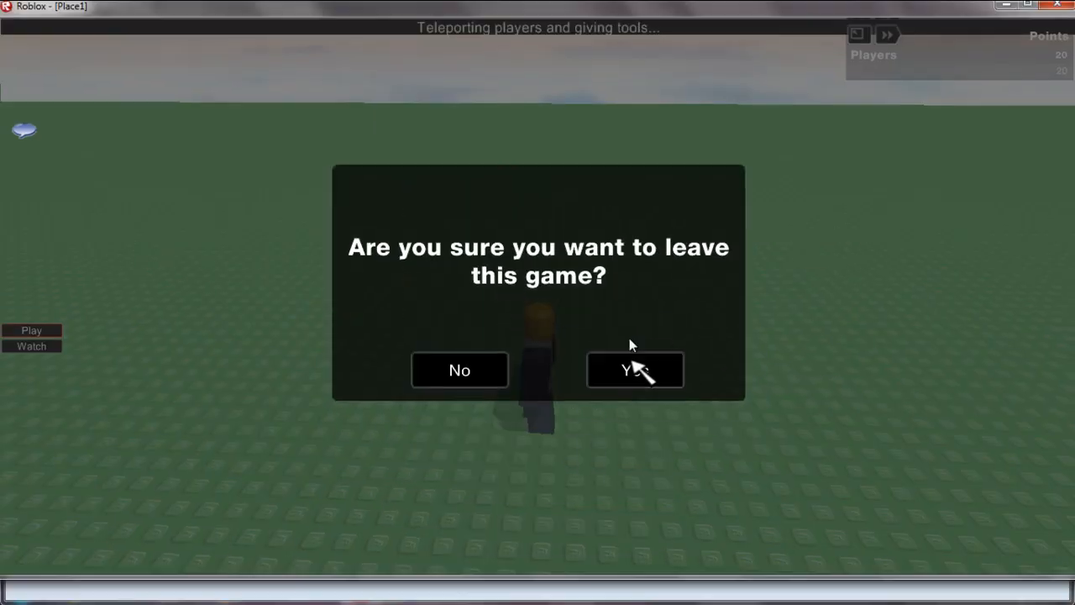
pyautogui.click(550, 330)
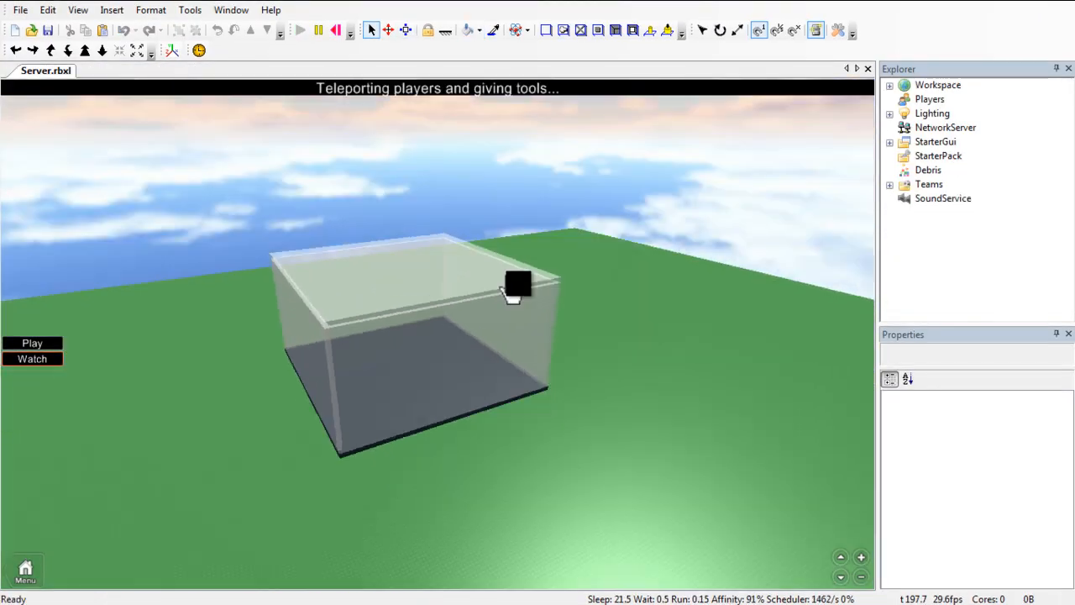
# Step: Leave the game in the server window and discard the changes to Server.rbxl
pyautogui.moveTo(512, 294); pyautogui.dragTo(509, 280, button='right')
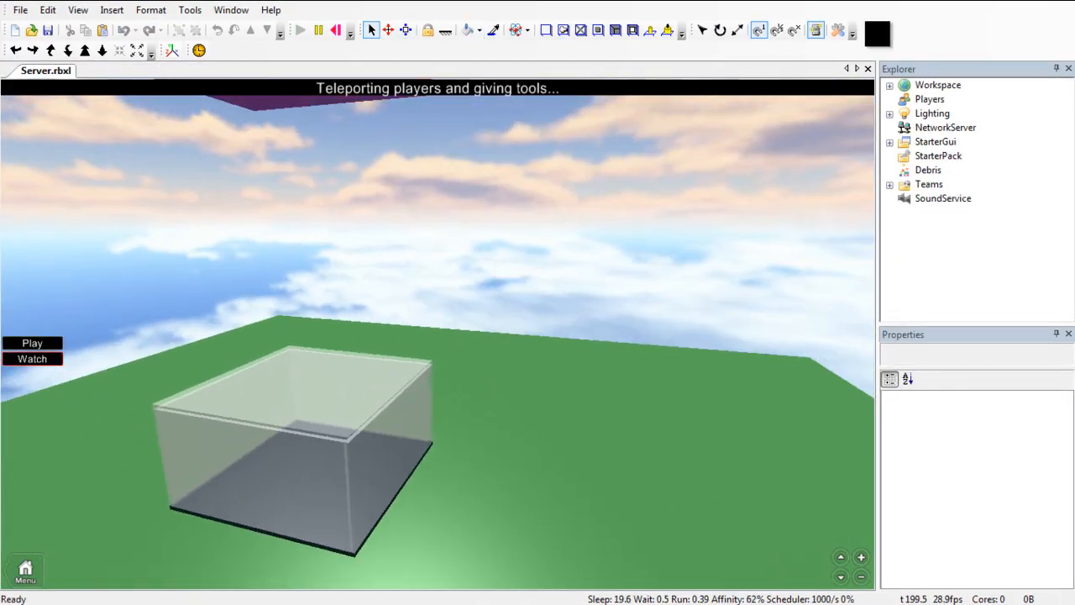
pyautogui.click(25, 569)
pyautogui.click(353, 487)
pyautogui.click(552, 389)
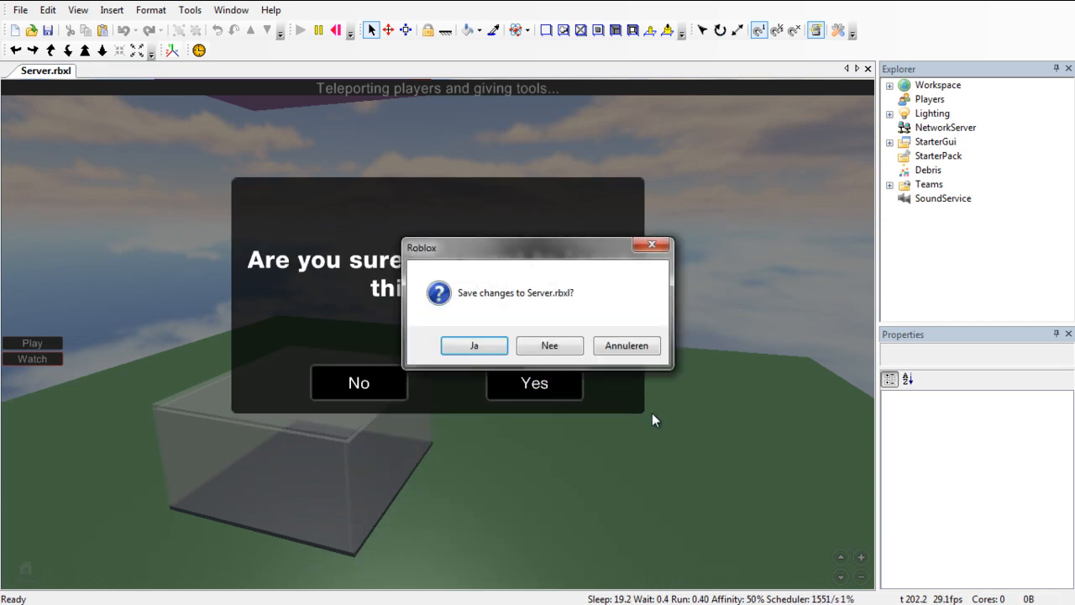
pyautogui.click(568, 346)
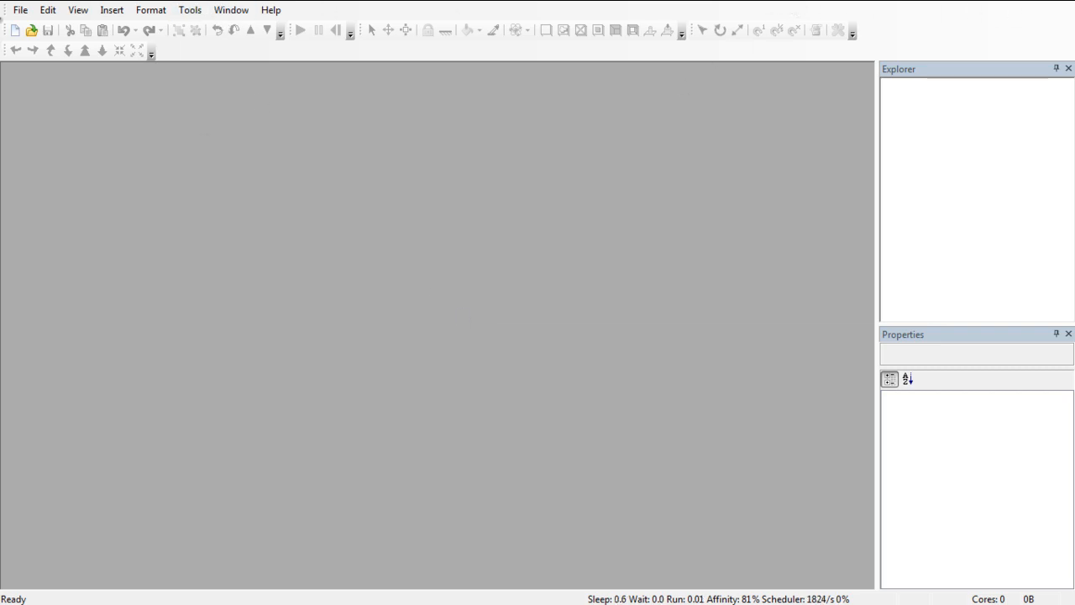
# Step: Switch to the Lege Place.rbxl window and view the glass box above the green baseplate
pyautogui.hotkey('alt', 'Tab')
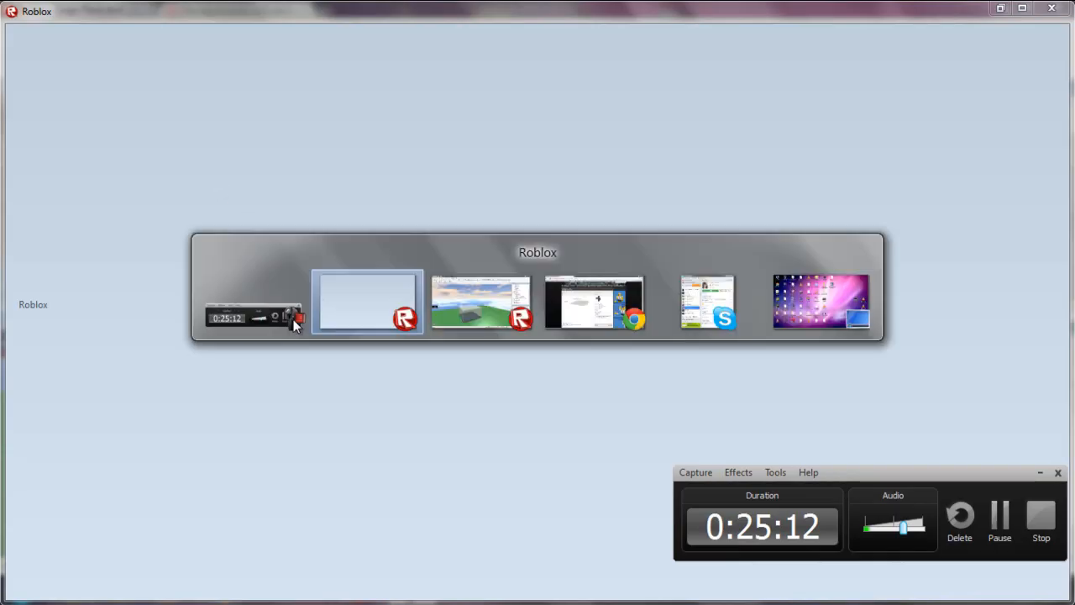
pyautogui.hotkey('alt', 'Tab')
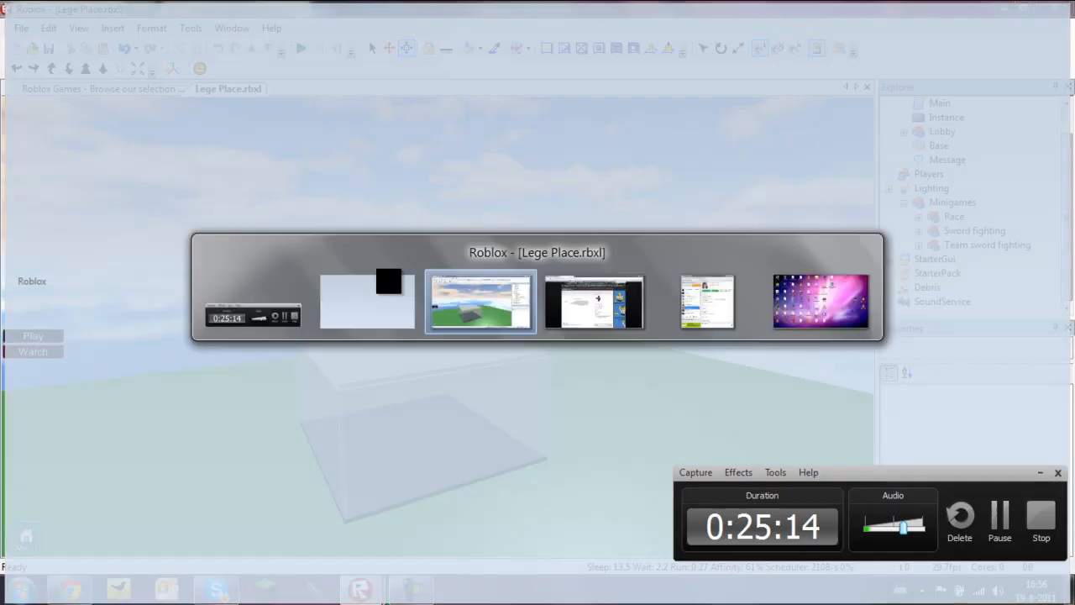
pyautogui.moveTo(402, 289); pyautogui.dragTo(372, 243, button='right')
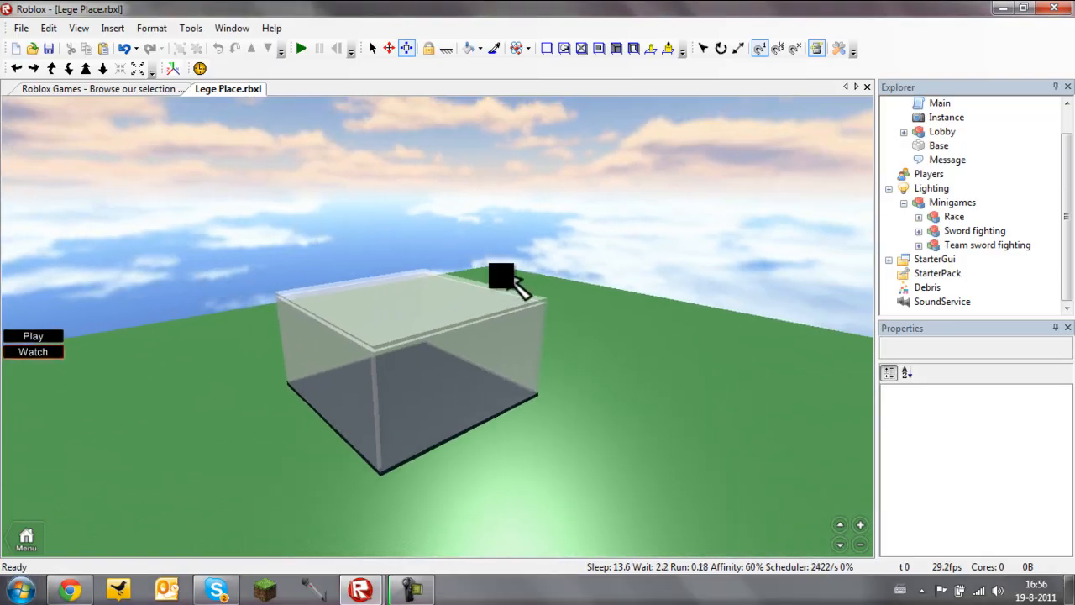
pyautogui.moveTo(508, 285); pyautogui.dragTo(504, 289)
pyautogui.moveTo(501, 288); pyautogui.dragTo(360, 357, button='right')
pyautogui.press('a')
pyautogui.press('a')
pyautogui.press('s')
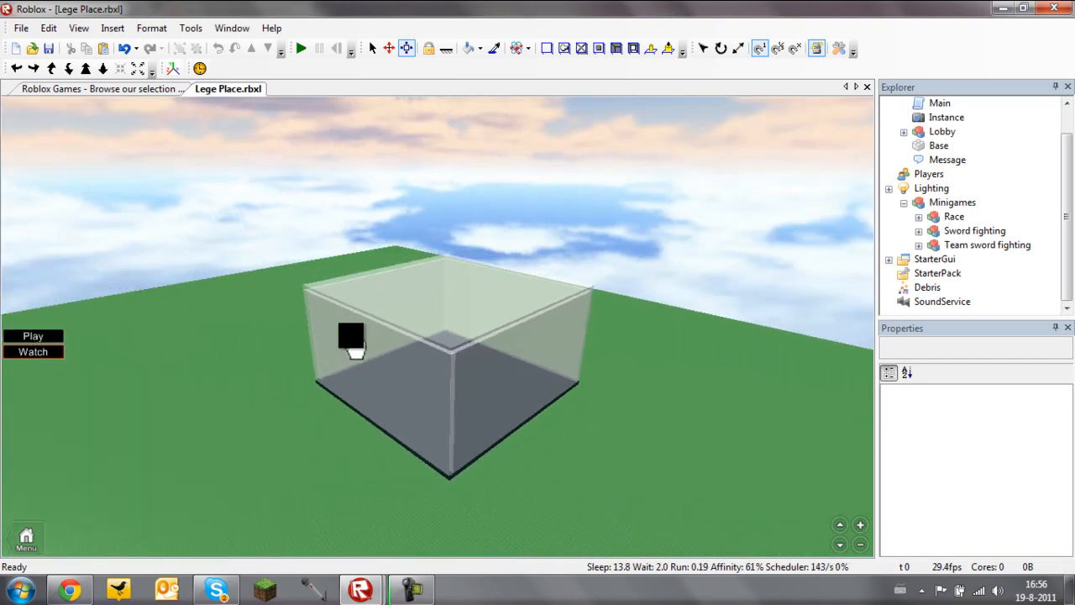
# Step: Set the Time value of the Race minigame to 60
pyautogui.click(919, 217)
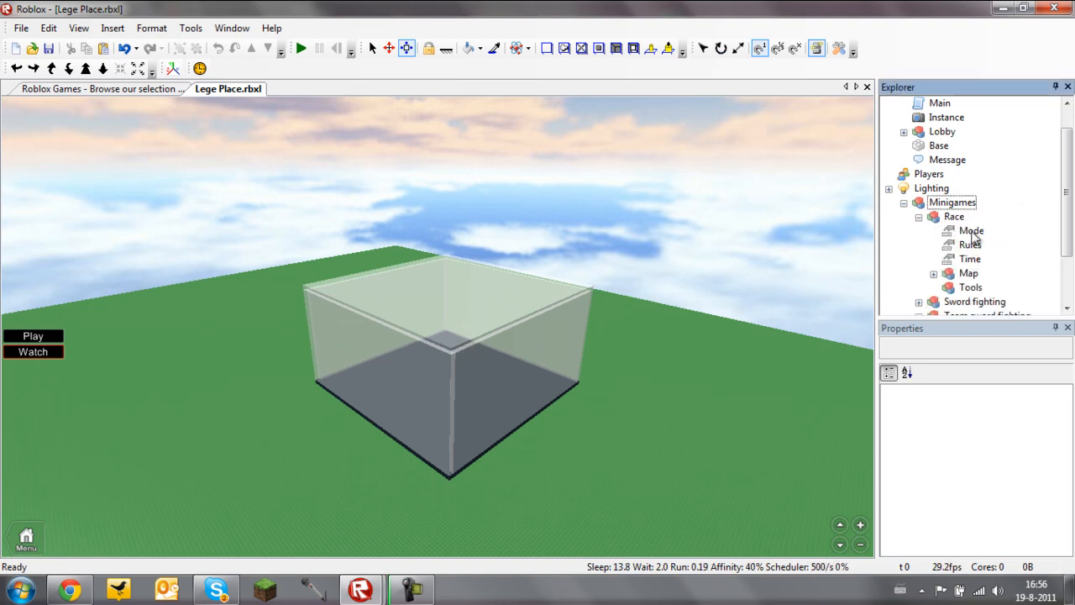
pyautogui.click(970, 260)
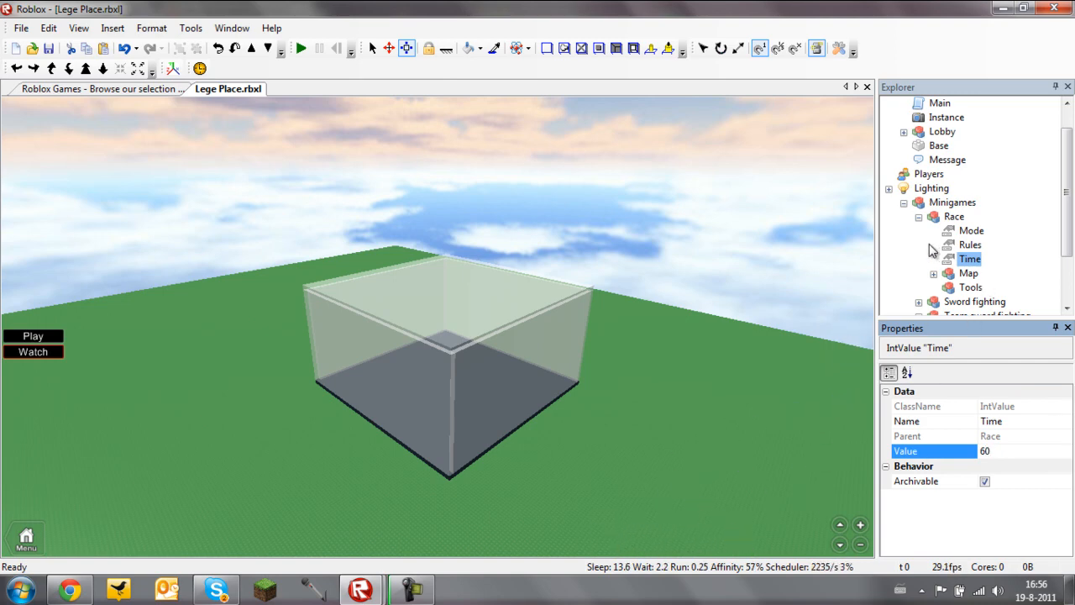
pyautogui.click(919, 217)
# Step: Set the Time value of the Sword fighting minigame to 120
pyautogui.click(957, 231)
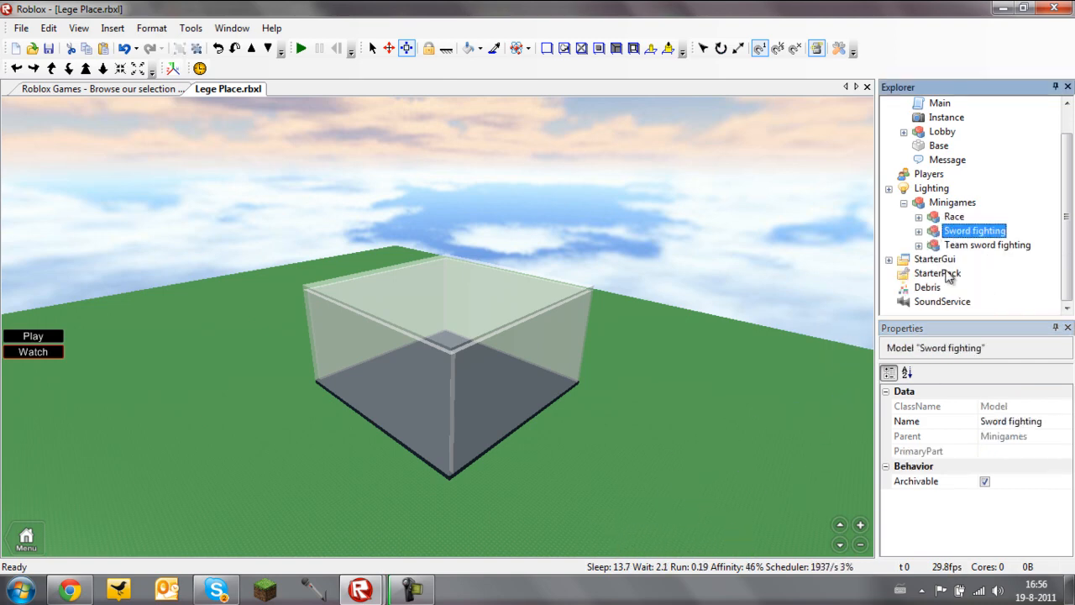
pyautogui.click(919, 231)
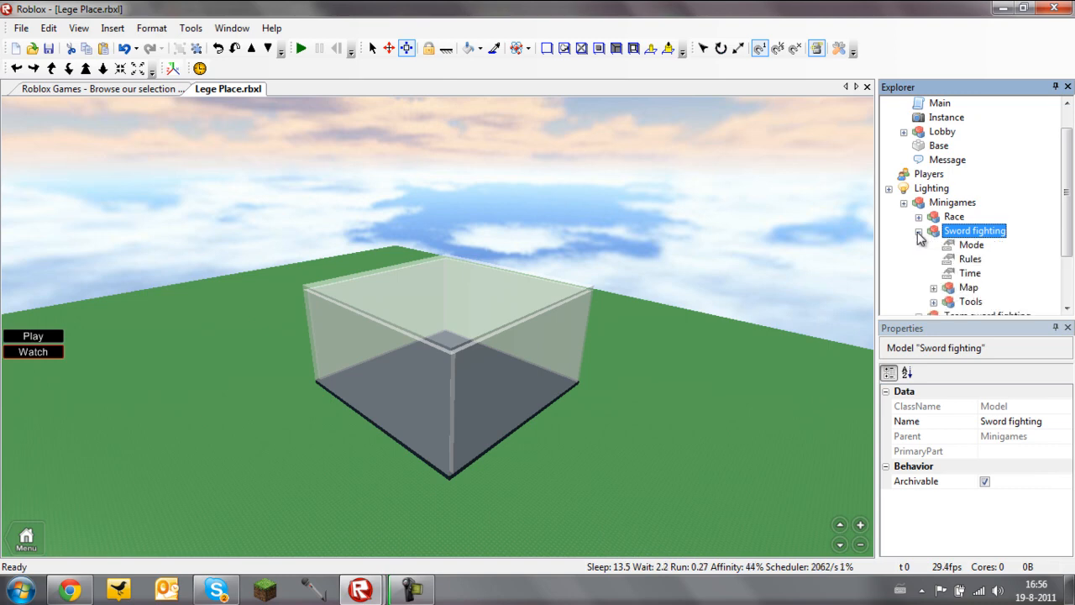
pyautogui.click(971, 275)
pyautogui.click(953, 451)
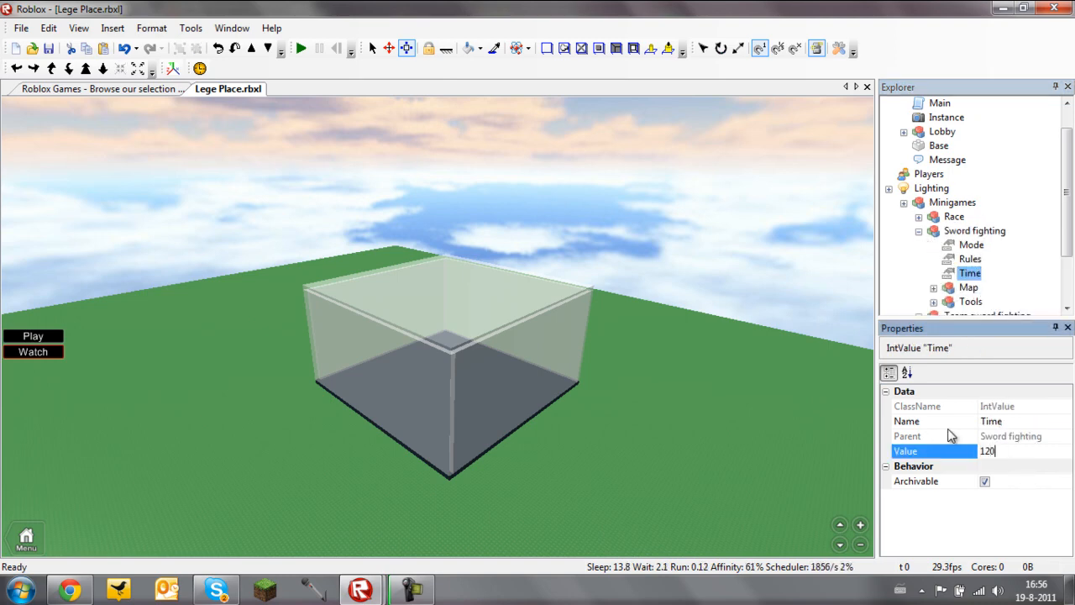
pyautogui.click(919, 231)
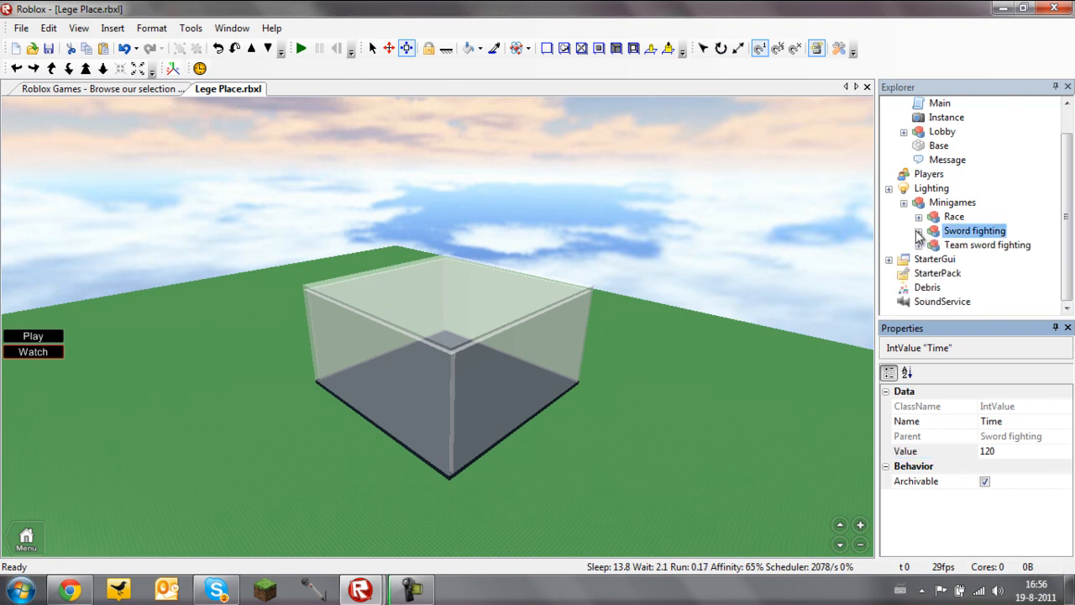
# Step: Set the Time value of the Team sword fighting minigame to 120
pyautogui.click(966, 245)
pyautogui.click(919, 244)
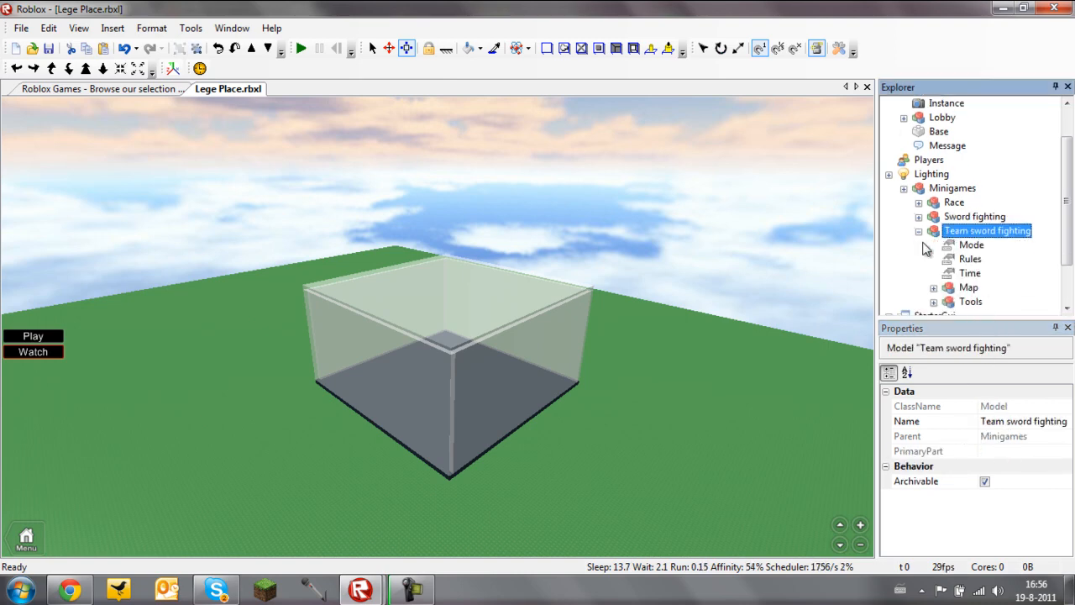
pyautogui.click(970, 273)
pyautogui.click(953, 452)
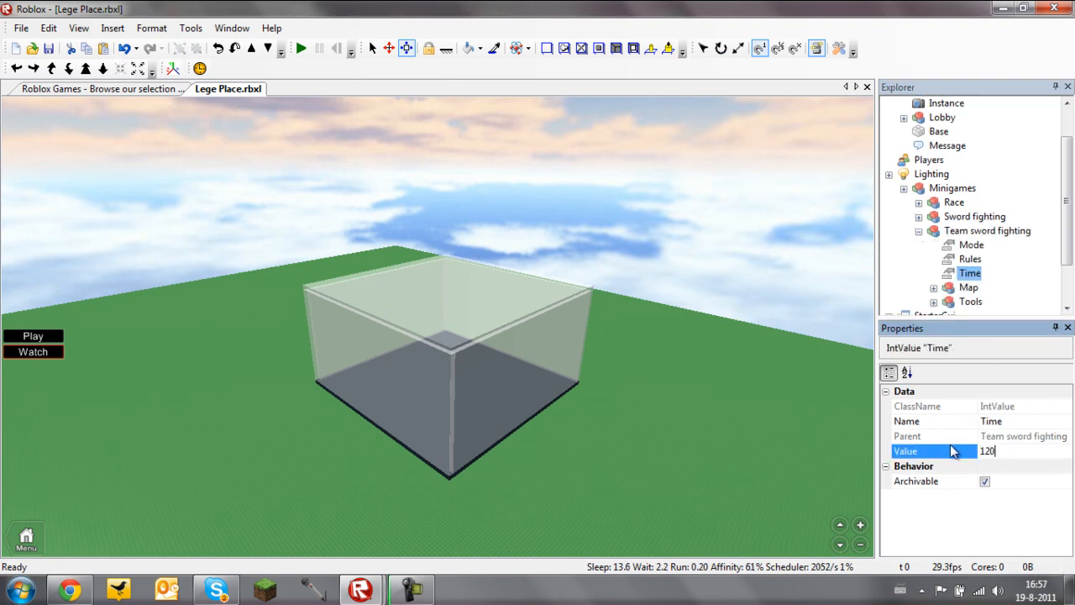
pyautogui.click(739, 274)
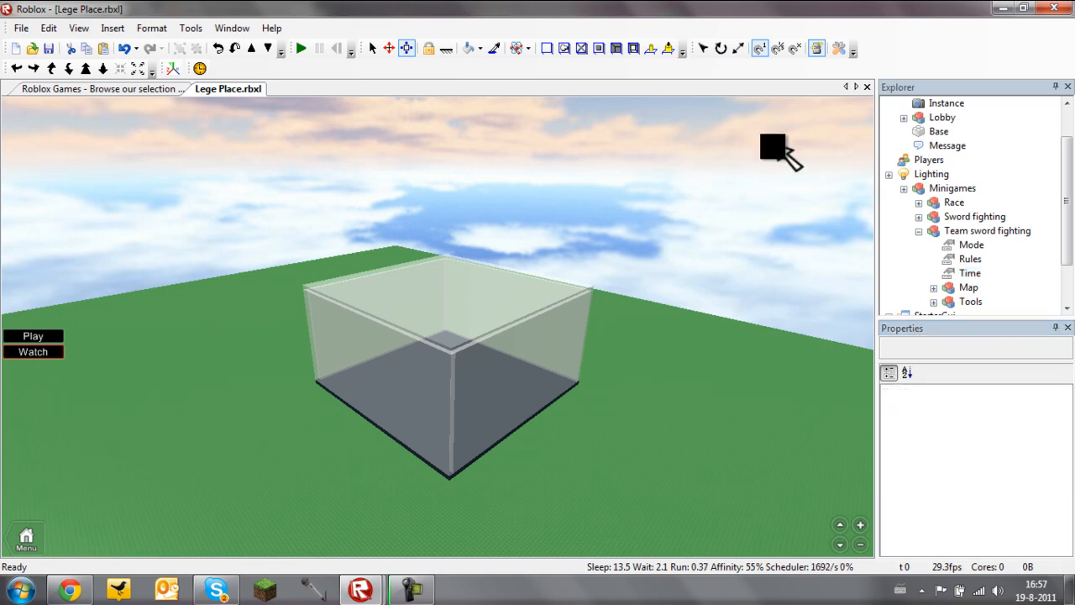
pyautogui.click(919, 231)
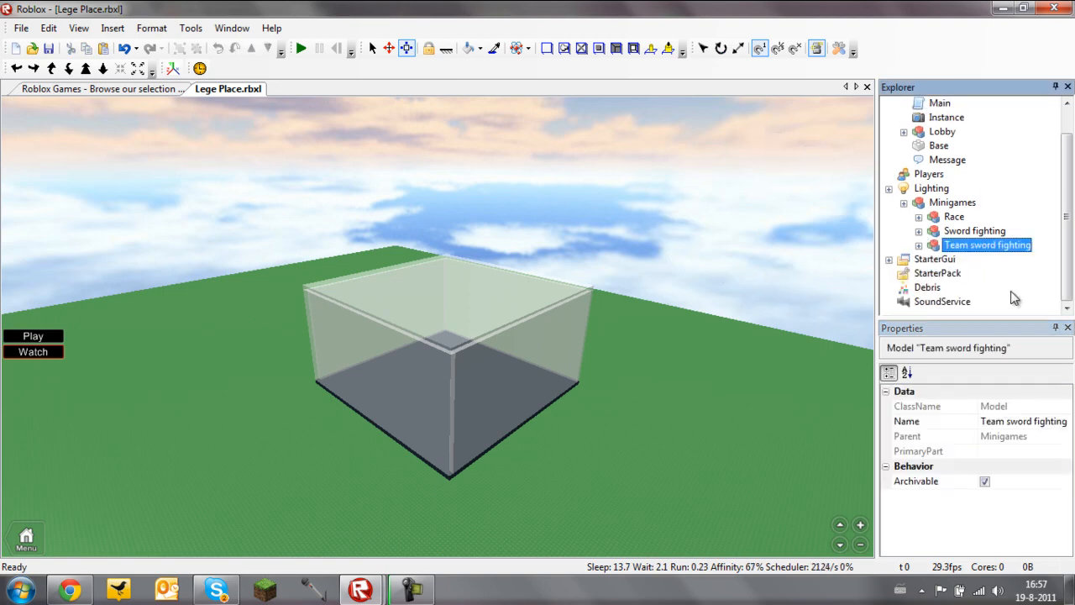
# Step: Move the Sword fighting model out of Minigames under Lighting into the Workspace
pyautogui.click(974, 232)
pyautogui.rightClick(975, 232)
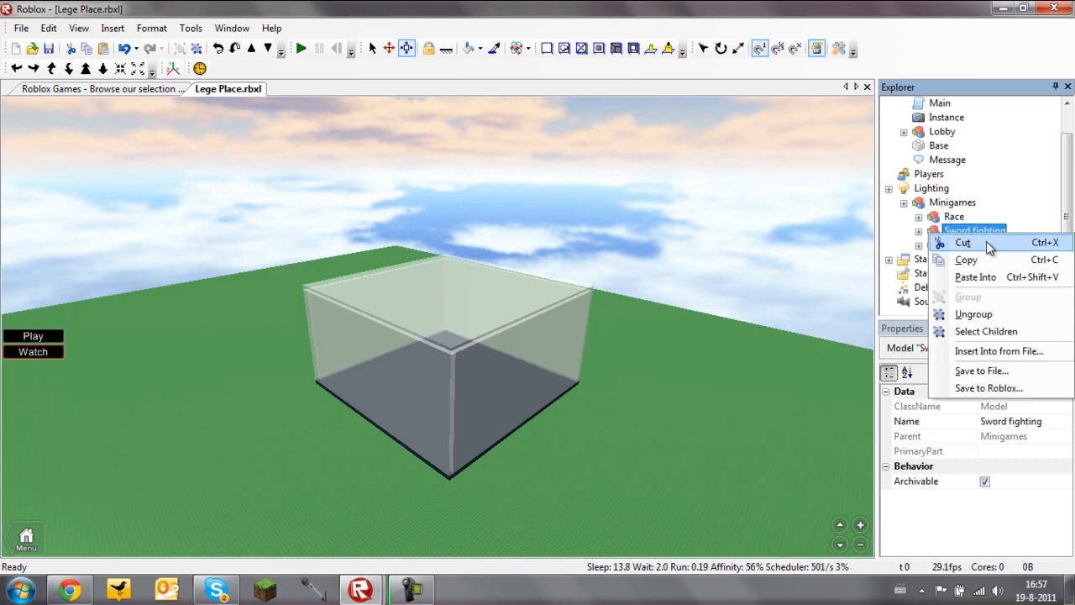
pyautogui.click(964, 243)
pyautogui.scroll(1, 974, 168)
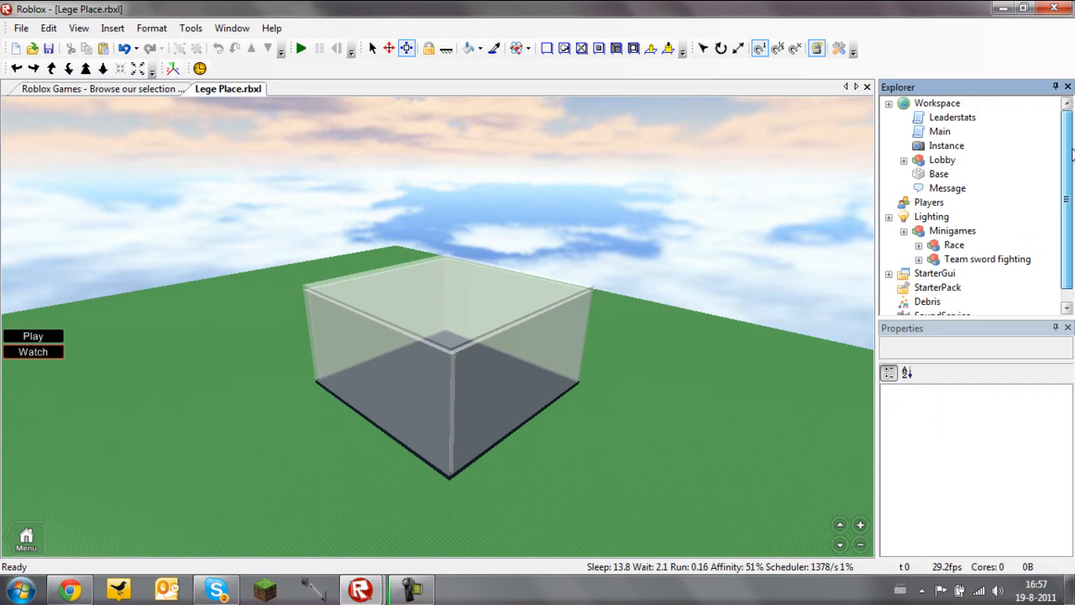
pyautogui.click(928, 103)
pyautogui.rightClick(928, 103)
pyautogui.click(975, 145)
# Step: Select the Tele part inside the Map model of Sword fighting, the purple floor between the red stairs
pyautogui.scroll(-5, 559, 253)
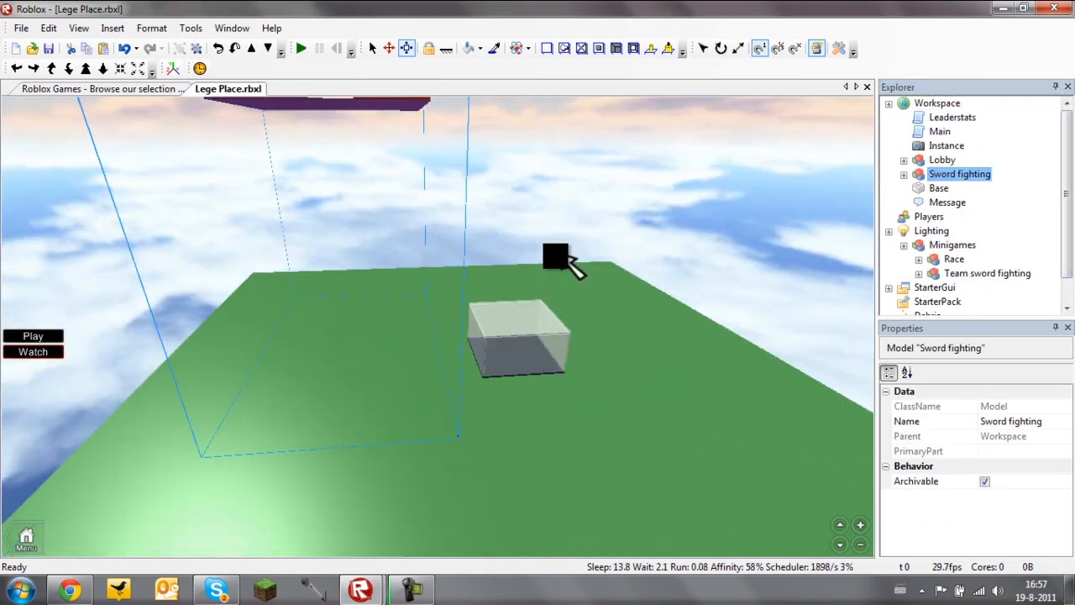
pyautogui.moveTo(559, 256); pyautogui.dragTo(558, 255, button='right')
pyautogui.scroll(2, 558, 254)
pyautogui.scroll(4, 514, 322)
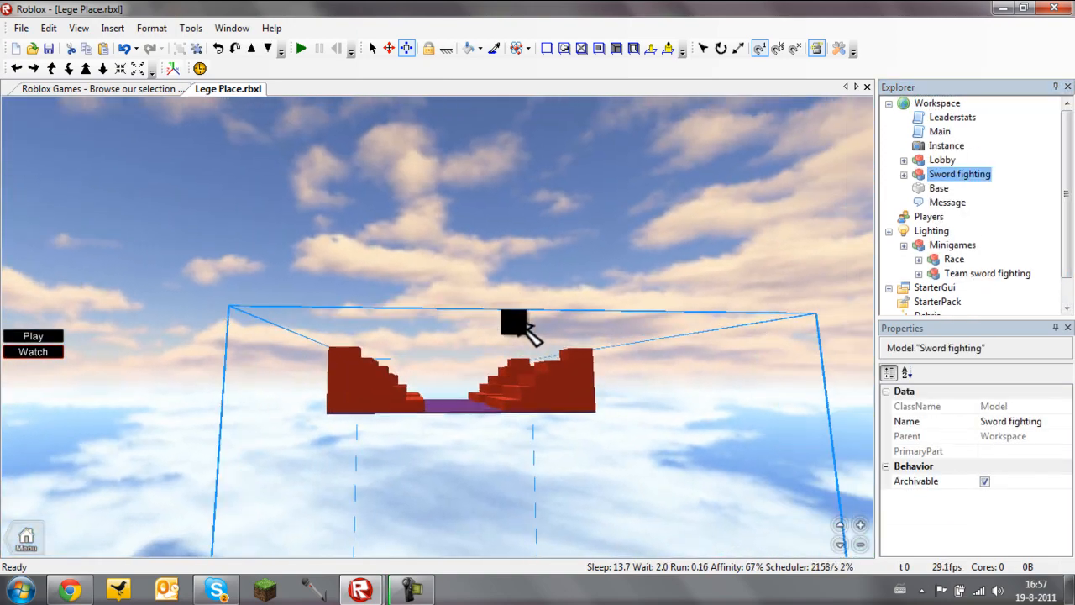
pyautogui.scroll(5, 514, 322)
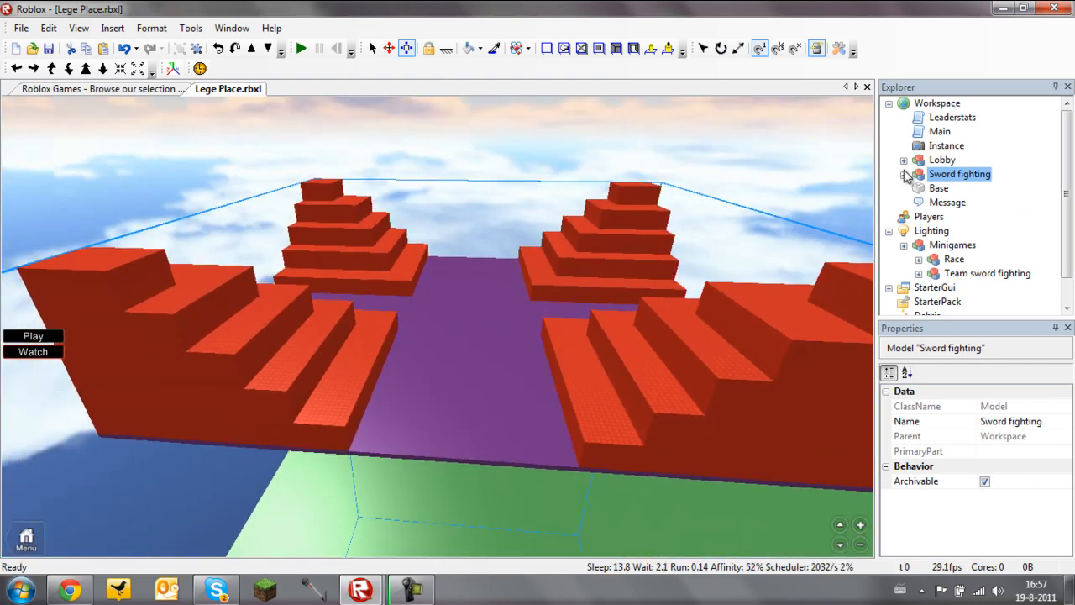
pyautogui.click(904, 174)
pyautogui.click(919, 230)
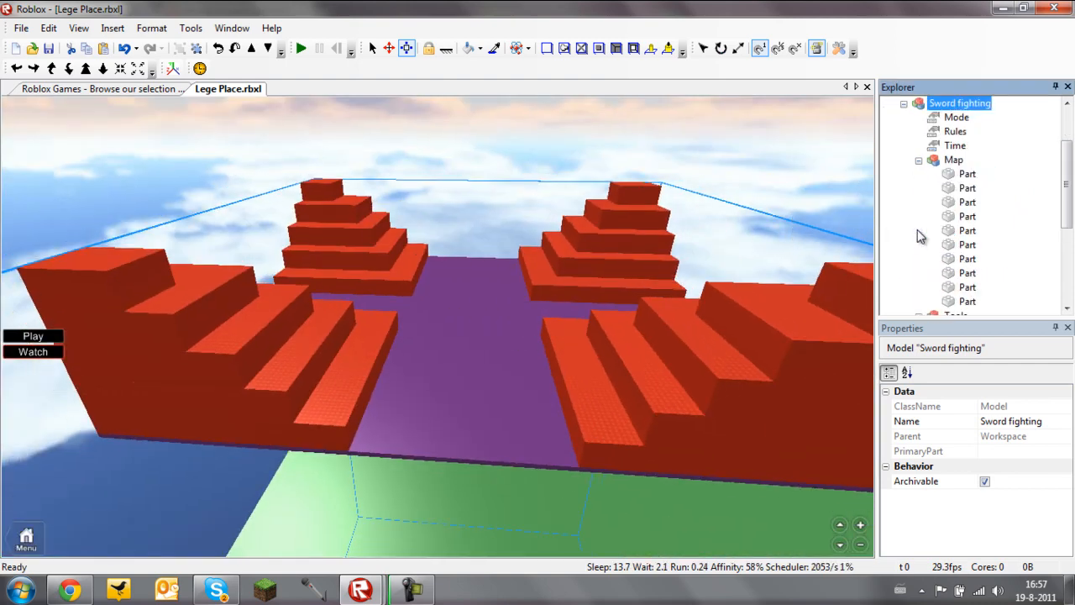
pyautogui.click(964, 175)
pyautogui.scroll(-1, 967, 187)
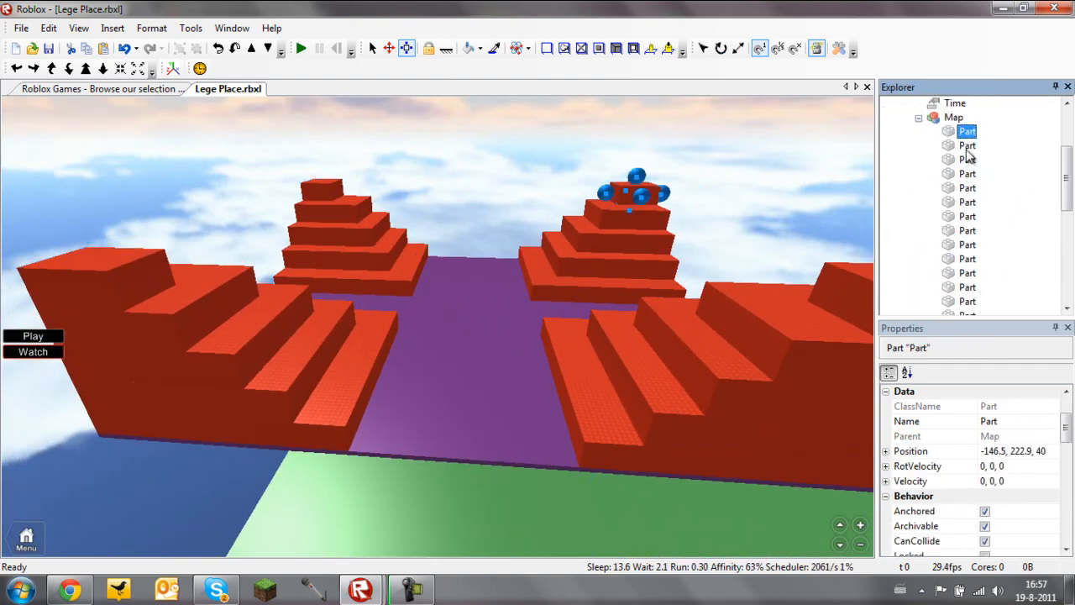
pyautogui.scroll(-4, 967, 168)
pyautogui.click(967, 202)
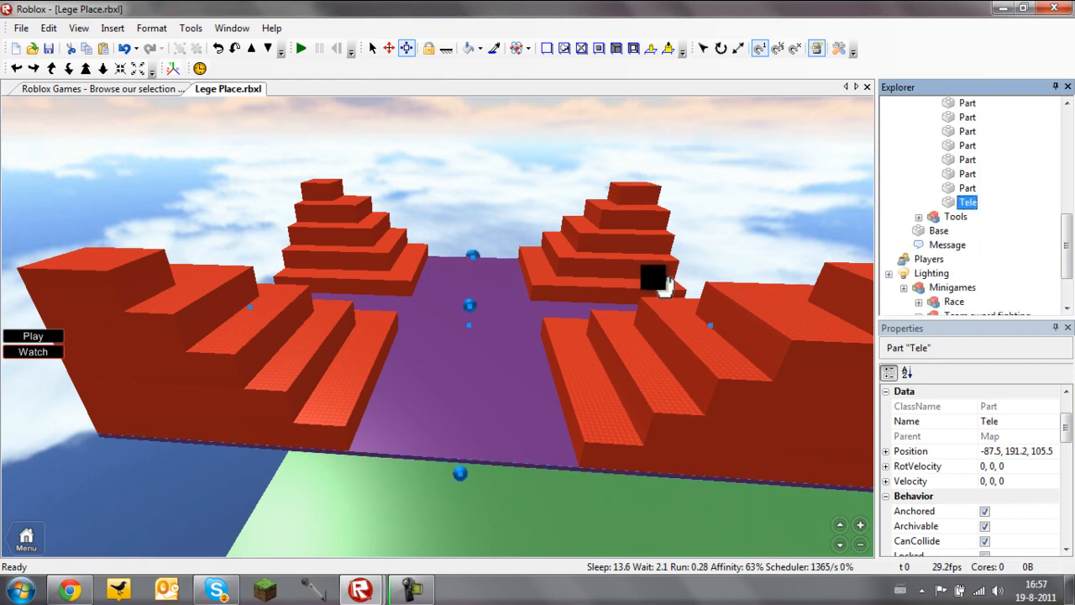
pyautogui.press('w')
pyautogui.moveTo(546, 240); pyautogui.dragTo(493, 259)
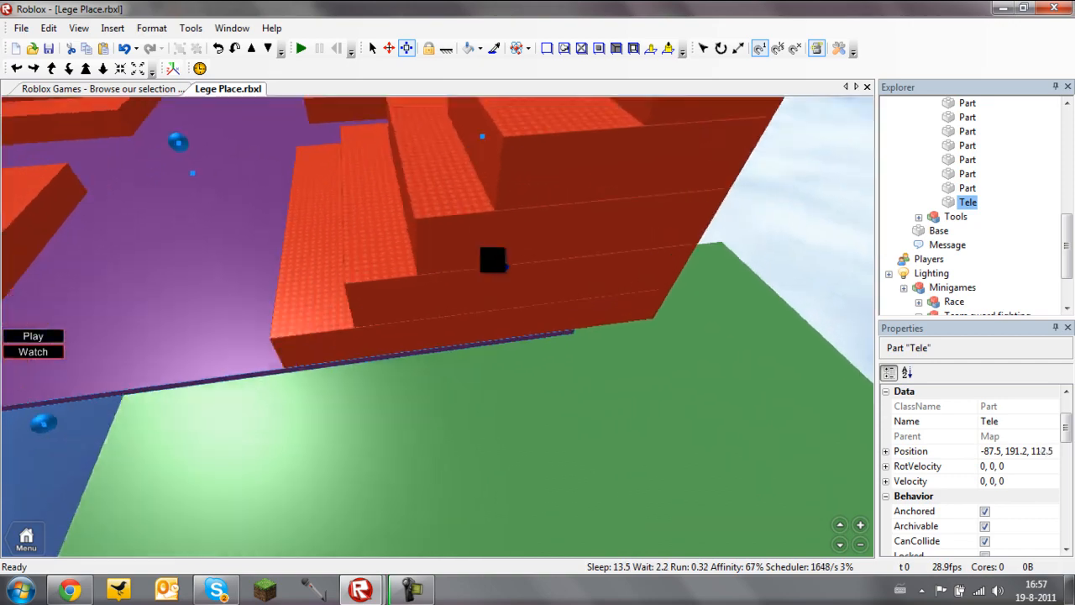
pyautogui.moveTo(492, 260); pyautogui.dragTo(493, 255, button='right')
pyautogui.moveTo(492, 255); pyautogui.dragTo(520, 253)
pyautogui.moveTo(528, 252); pyautogui.dragTo(512, 247, button='right')
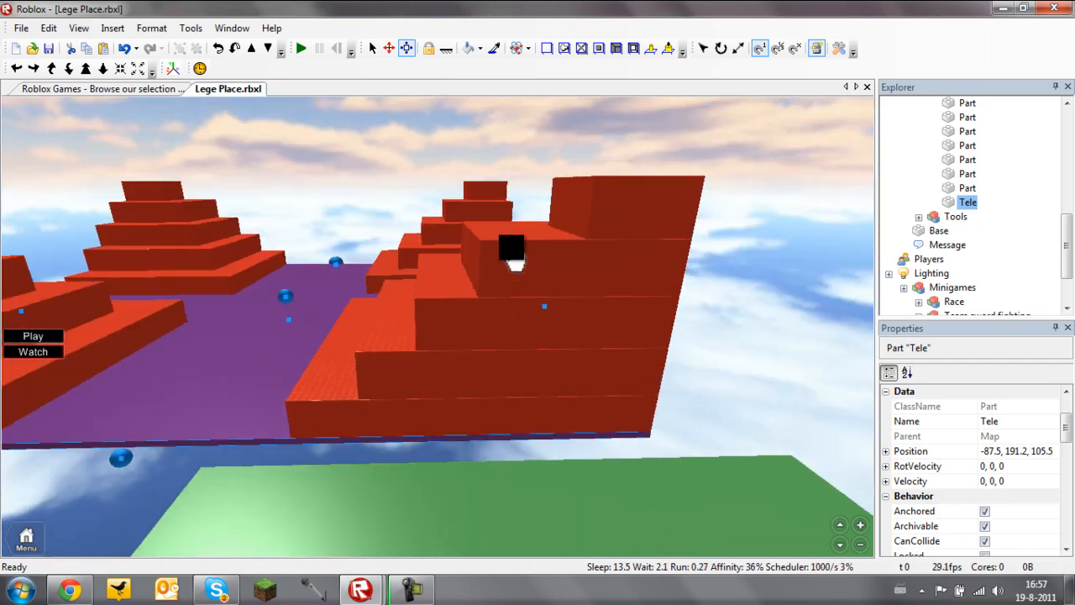
pyautogui.press('s')
# Step: Move the purple Tele part straight up above the red stairs, to position -87.5, 227, 105.5
pyautogui.click(385, 55)
pyautogui.press('a')
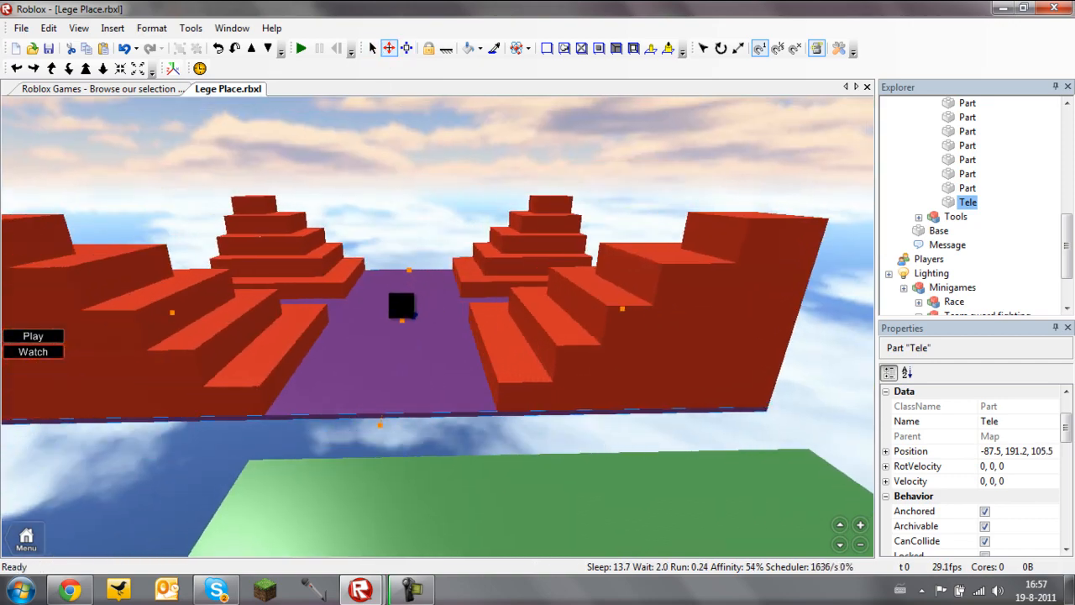
pyautogui.press('a')
pyautogui.moveTo(402, 302); pyautogui.dragTo(499, 235)
pyautogui.moveTo(485, 252); pyautogui.dragTo(475, 282, button='right')
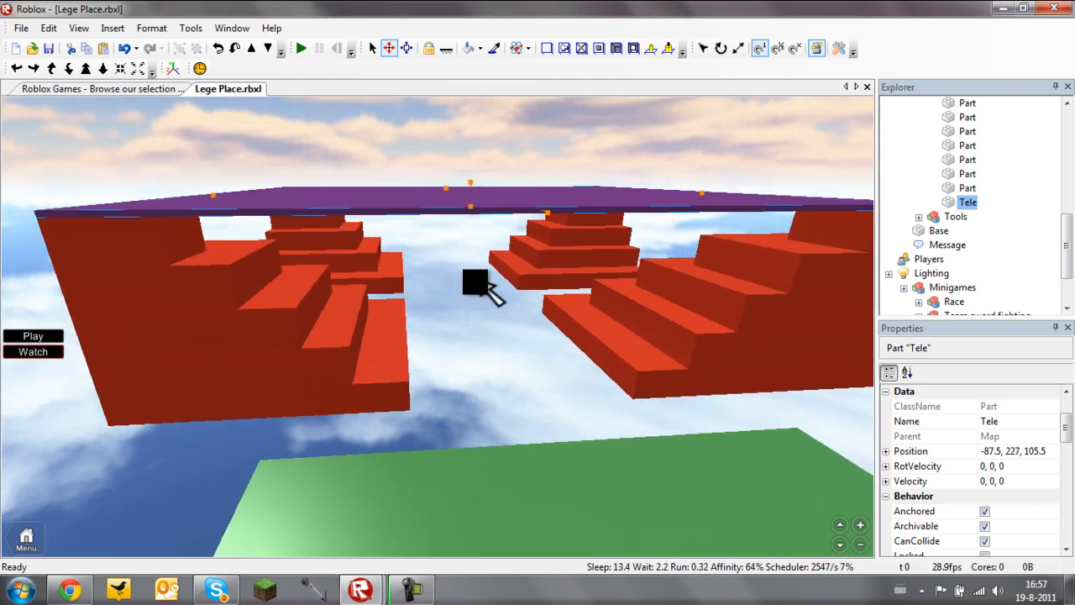
# Step: Set the Tele part's Transparency to 1 and deselect it
pyautogui.moveTo(1067, 441); pyautogui.dragTo(1067, 428)
pyautogui.click(998, 438)
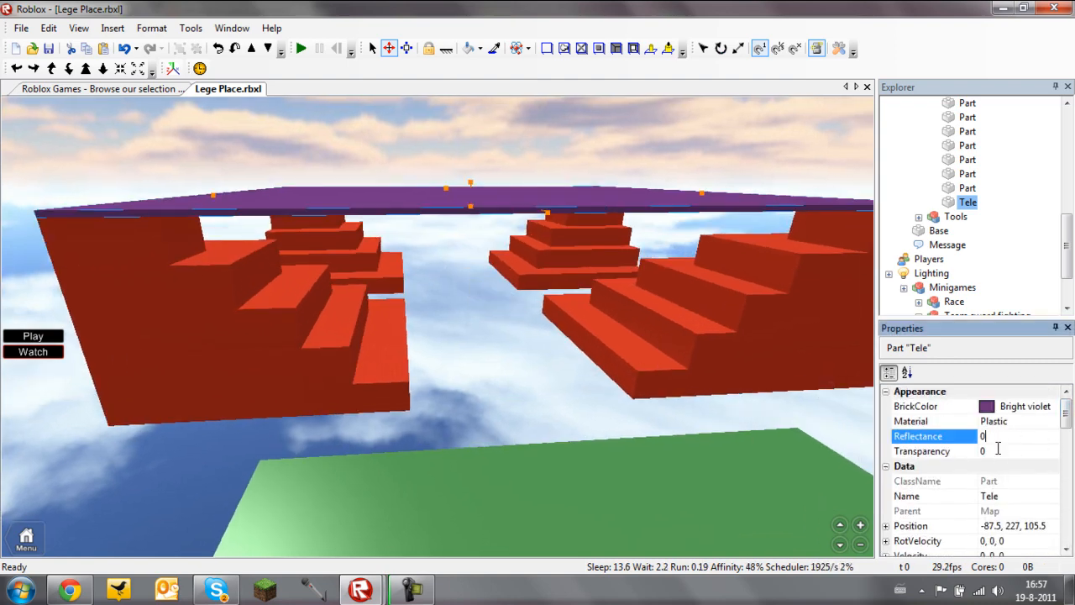
pyautogui.click(998, 451)
pyautogui.write('1')
pyautogui.press('Return')
pyautogui.click(575, 418)
pyautogui.moveTo(575, 418); pyautogui.dragTo(538, 382, button='right')
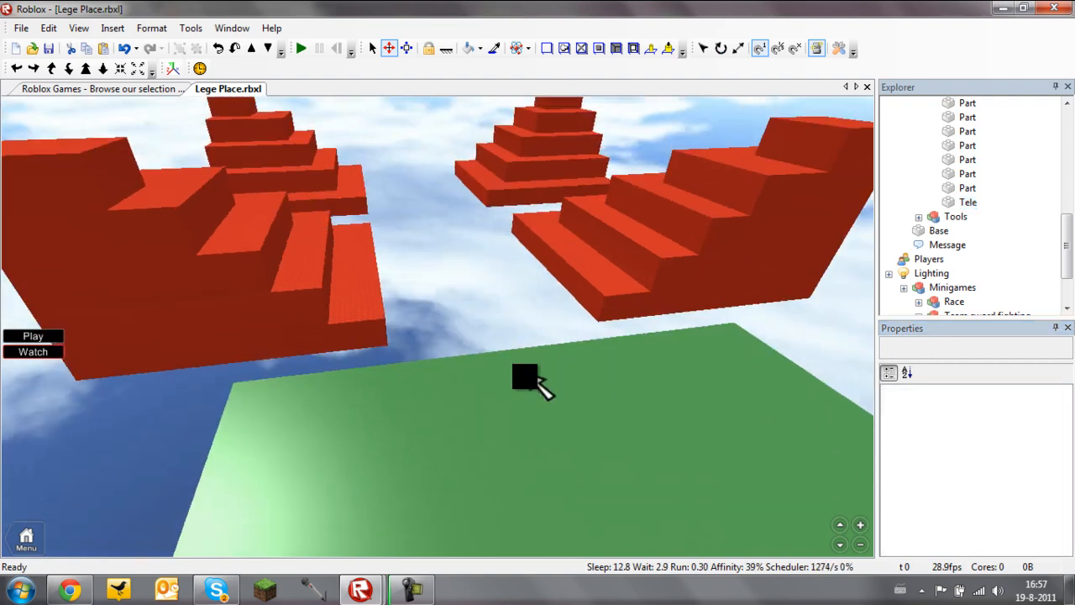
# Step: Insert a new Part object into the Workspace
pyautogui.click(120, 31)
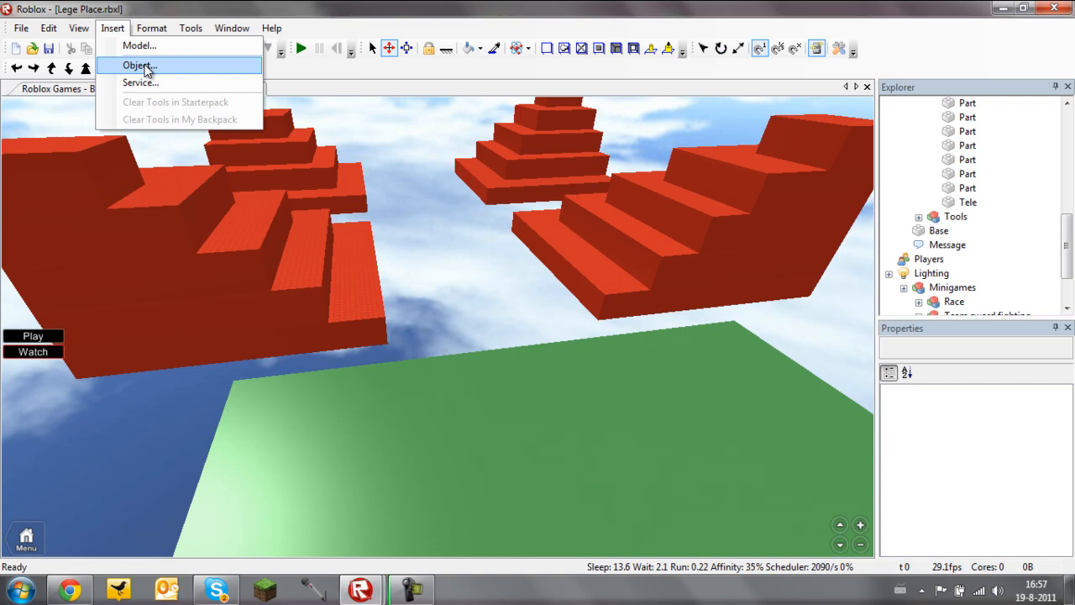
pyautogui.click(143, 66)
pyautogui.doubleClick(598, 357)
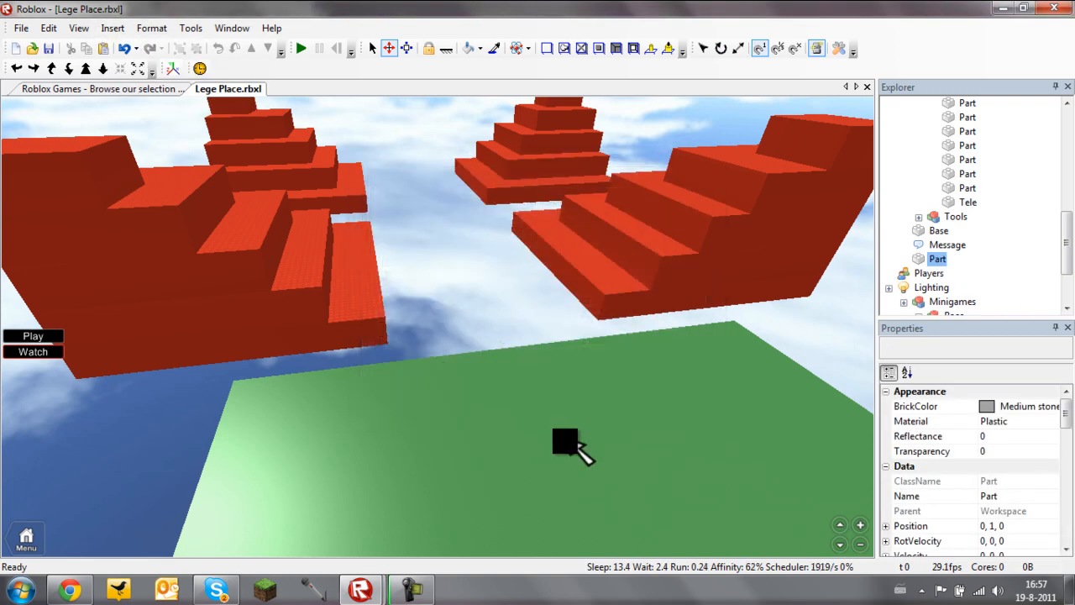
# Step: Move the new Part to the lower outer corner of the red stairs, at position -24, 191.1, 178, and anchor it
pyautogui.moveTo(566, 441); pyautogui.dragTo(546, 441, button='right')
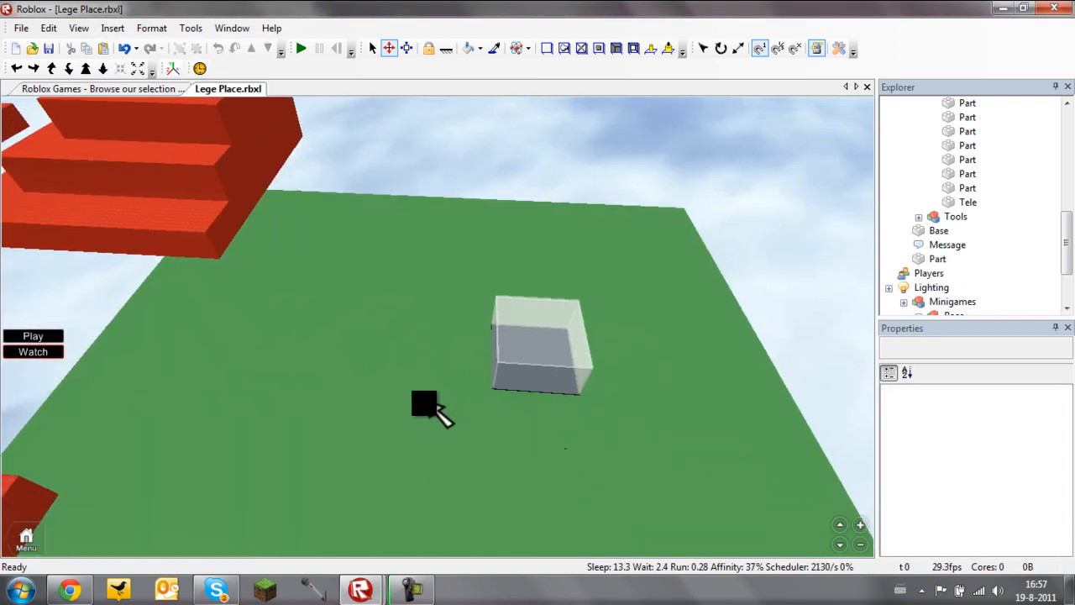
pyautogui.moveTo(421, 408); pyautogui.dragTo(211, 373)
pyautogui.moveTo(1065, 423); pyautogui.dragTo(1065, 443)
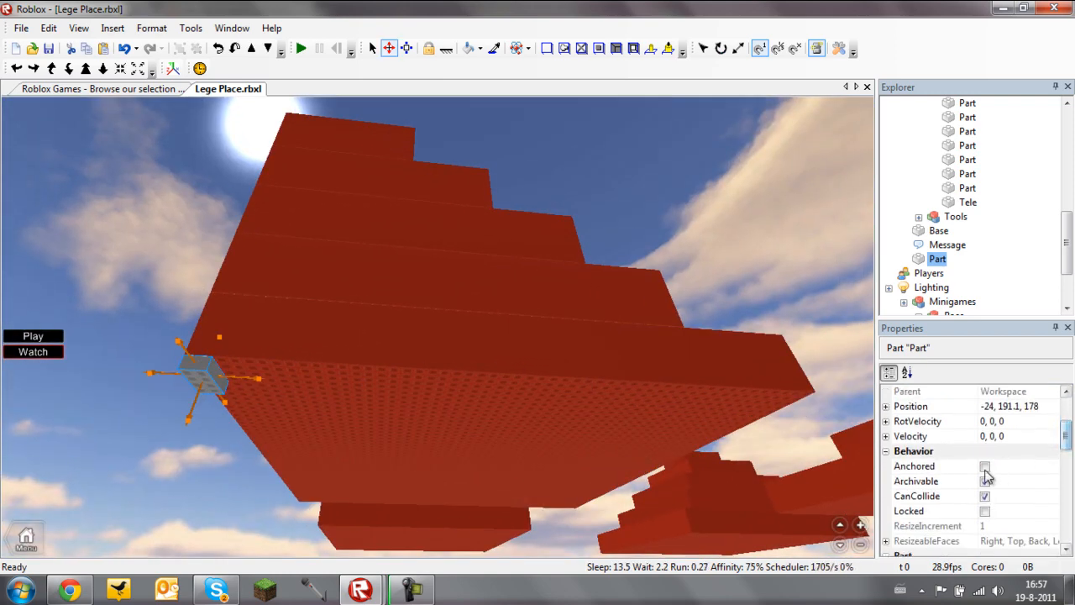
pyautogui.click(984, 467)
# Step: Stretch the grey Part lengthwise along the lower edge of the red stairs until its position is -24, 191.1, 105.5
pyautogui.moveTo(588, 336); pyautogui.dragTo(434, 147, button='right')
pyautogui.click(406, 52)
pyautogui.moveTo(407, 311); pyautogui.dragTo(447, 261, button='right')
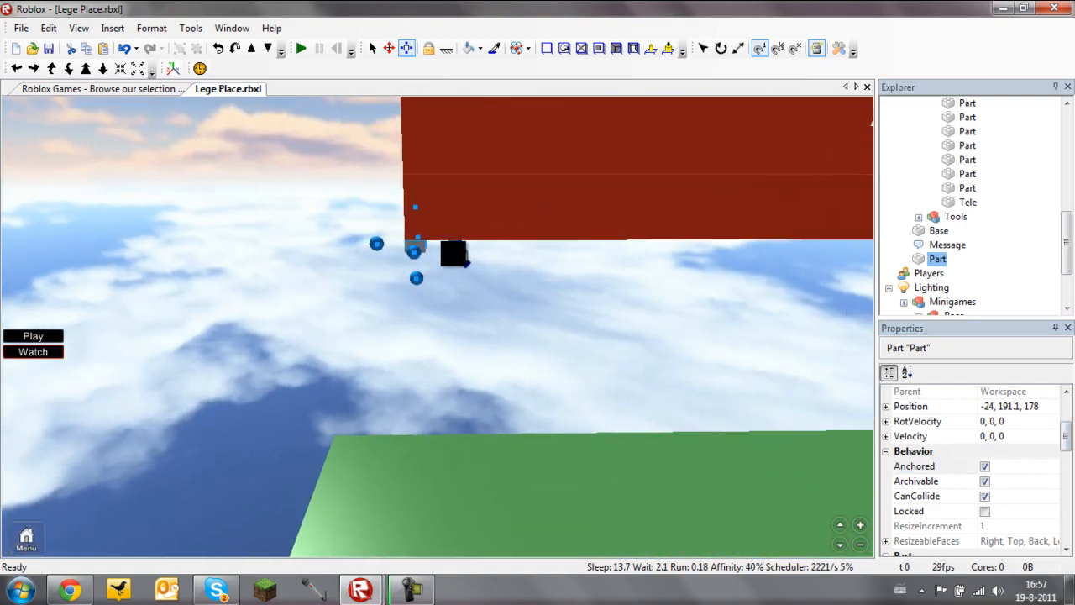
pyautogui.moveTo(454, 253); pyautogui.dragTo(619, 256)
pyautogui.moveTo(618, 255); pyautogui.dragTo(619, 255, button='right')
pyautogui.moveTo(619, 255); pyautogui.dragTo(621, 256)
pyautogui.moveTo(619, 255); pyautogui.dragTo(621, 256, button='right')
pyautogui.moveTo(621, 256); pyautogui.dragTo(621, 254)
pyautogui.moveTo(621, 256); pyautogui.dragTo(620, 254, button='right')
pyautogui.moveTo(621, 253); pyautogui.dragTo(618, 255)
pyautogui.moveTo(621, 254); pyautogui.dragTo(618, 255, button='right')
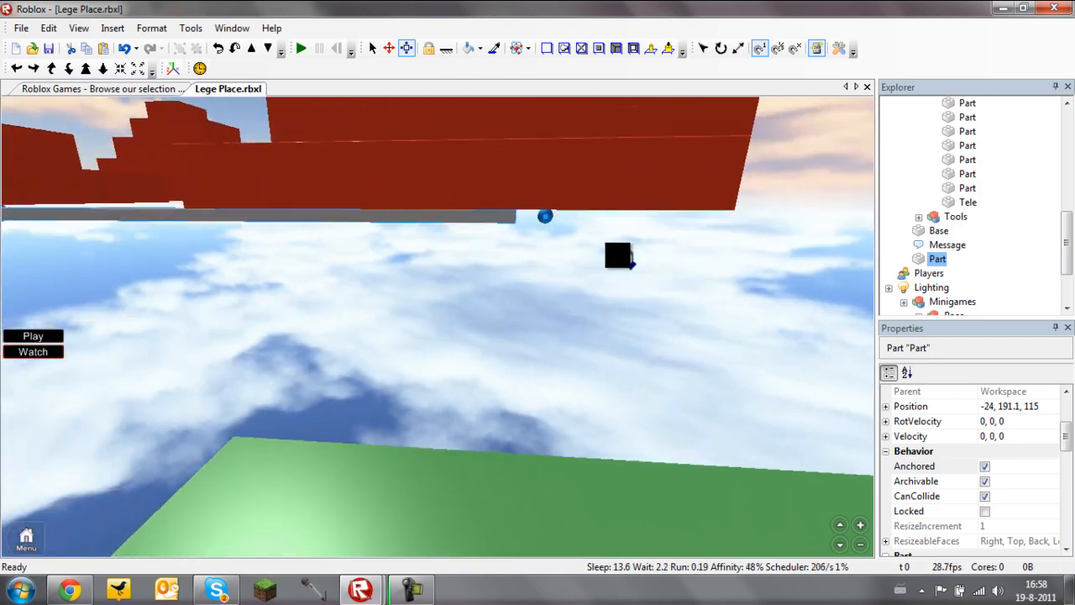
pyautogui.moveTo(619, 255); pyautogui.dragTo(713, 233)
pyautogui.moveTo(713, 233); pyautogui.dragTo(711, 231, button='right')
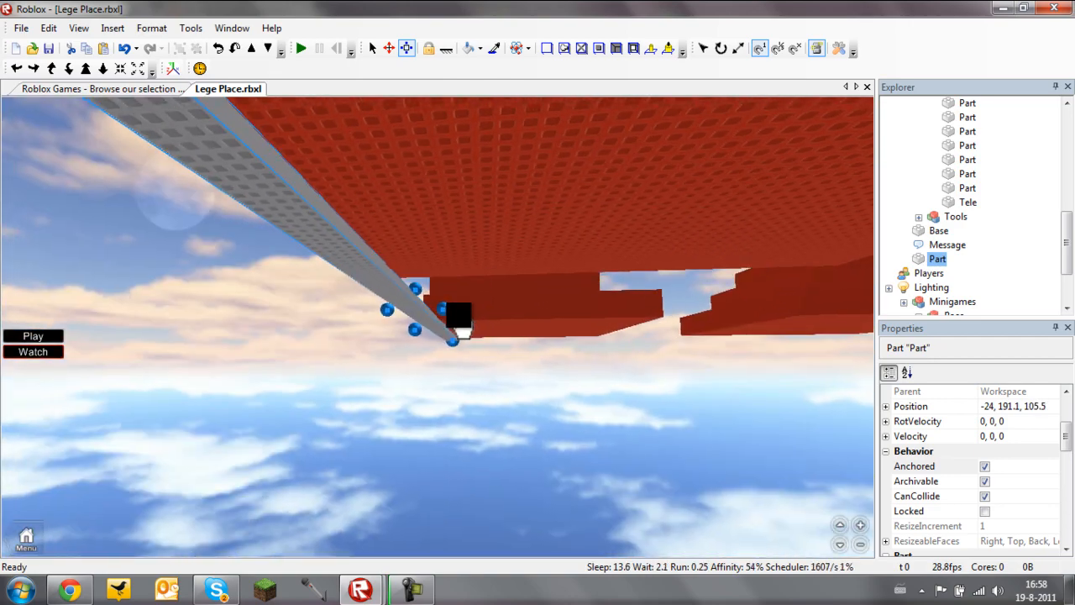
# Step: Widen the grey Part into a floor beneath all the red stairs until its position is -87.5, 191.1, 105.5, and deselect it
pyautogui.moveTo(444, 310); pyautogui.dragTo(583, 330)
pyautogui.moveTo(583, 329); pyautogui.dragTo(583, 330, button='right')
pyautogui.moveTo(583, 331); pyautogui.dragTo(583, 329)
pyautogui.moveTo(583, 330); pyautogui.dragTo(583, 328, button='right')
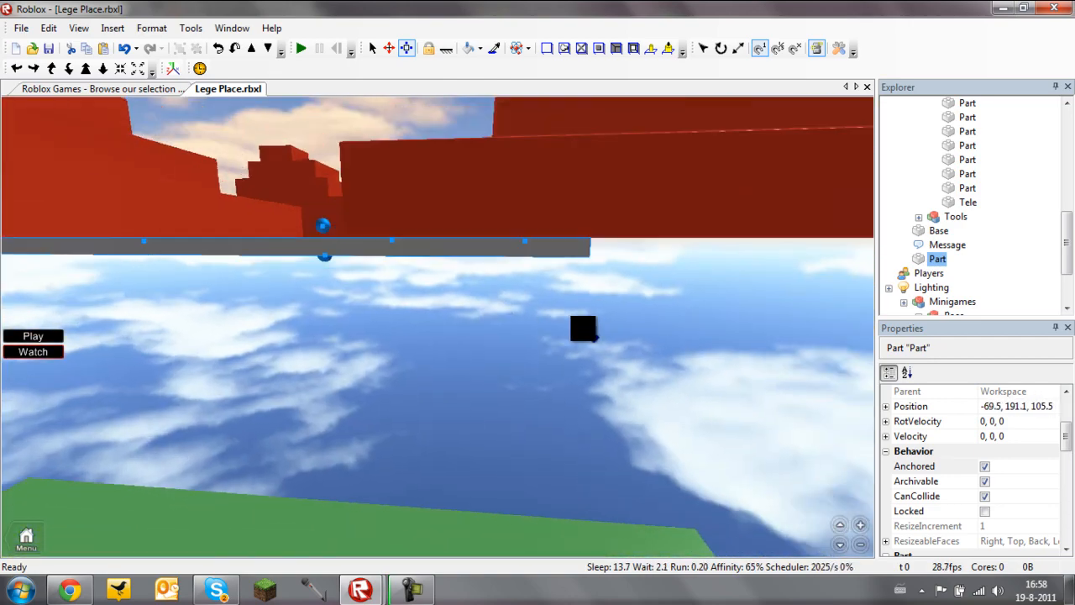
pyautogui.moveTo(583, 328); pyautogui.dragTo(583, 329)
pyautogui.moveTo(583, 328); pyautogui.dragTo(583, 328, button='right')
pyautogui.moveTo(583, 329); pyautogui.dragTo(546, 311)
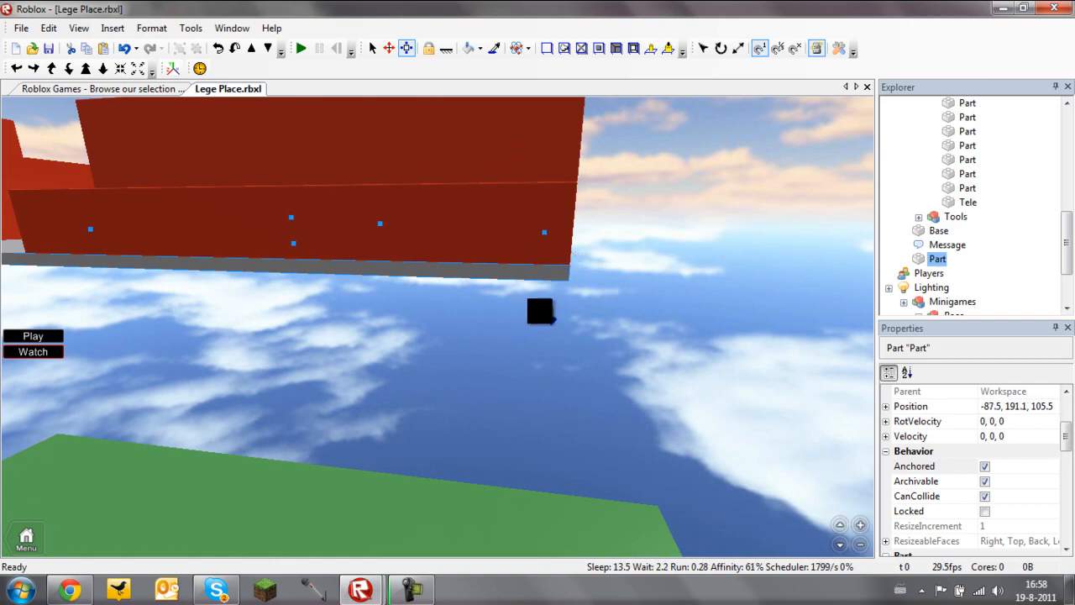
pyautogui.click(535, 357)
# Step: Move the grey floor Part from the Workspace into the Map model of Sword fighting
pyautogui.moveTo(535, 356); pyautogui.dragTo(461, 344, button='right')
pyautogui.click(461, 344)
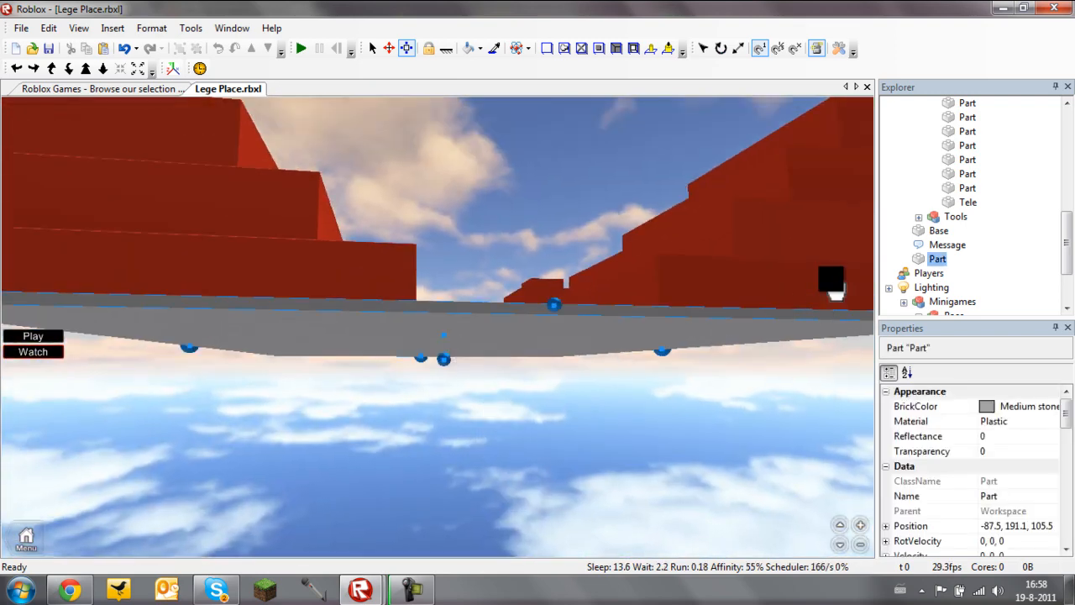
pyautogui.rightClick(940, 263)
pyautogui.moveTo(1069, 265); pyautogui.dragTo(972, 179)
pyautogui.rightClick(953, 205)
pyautogui.click(966, 297)
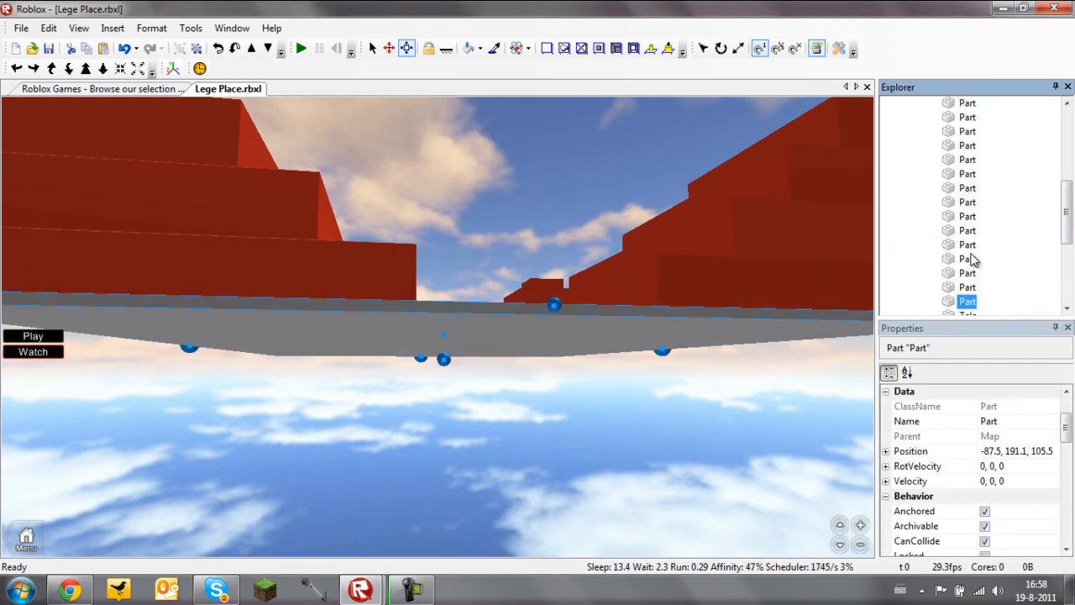
# Step: Move the whole Sword fighting model from the Workspace back into Minigames under Lighting
pyautogui.click(629, 433)
pyautogui.moveTo(629, 433); pyautogui.dragTo(625, 404, button='right')
pyautogui.scroll(-5, 625, 404)
pyautogui.click(516, 250)
pyautogui.scroll(-2, 637, 340)
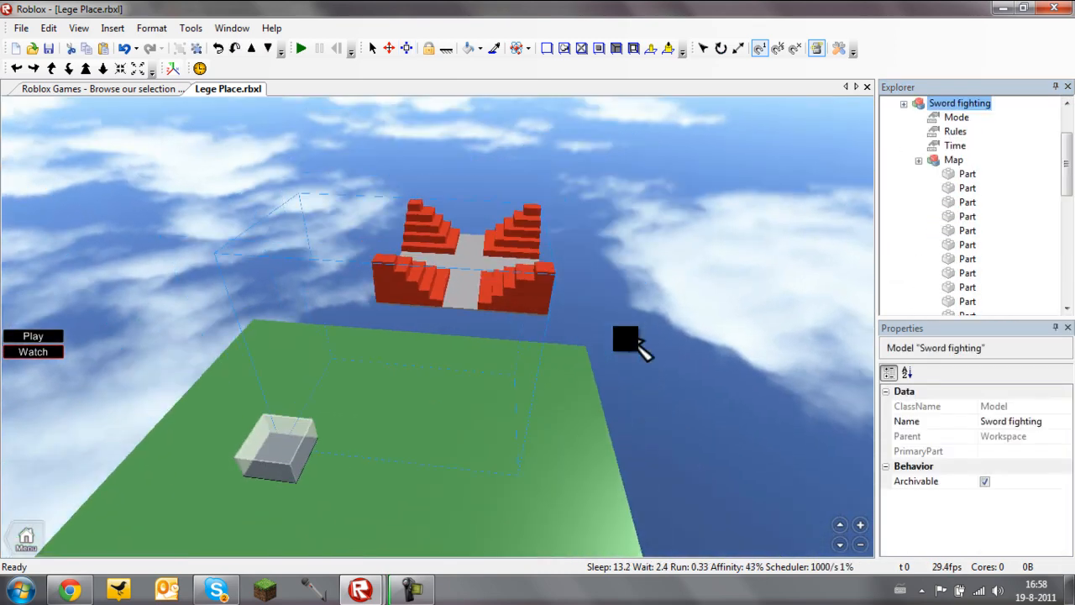
pyautogui.moveTo(390, 173); pyautogui.dragTo(363, 147)
pyautogui.rightClick(970, 107)
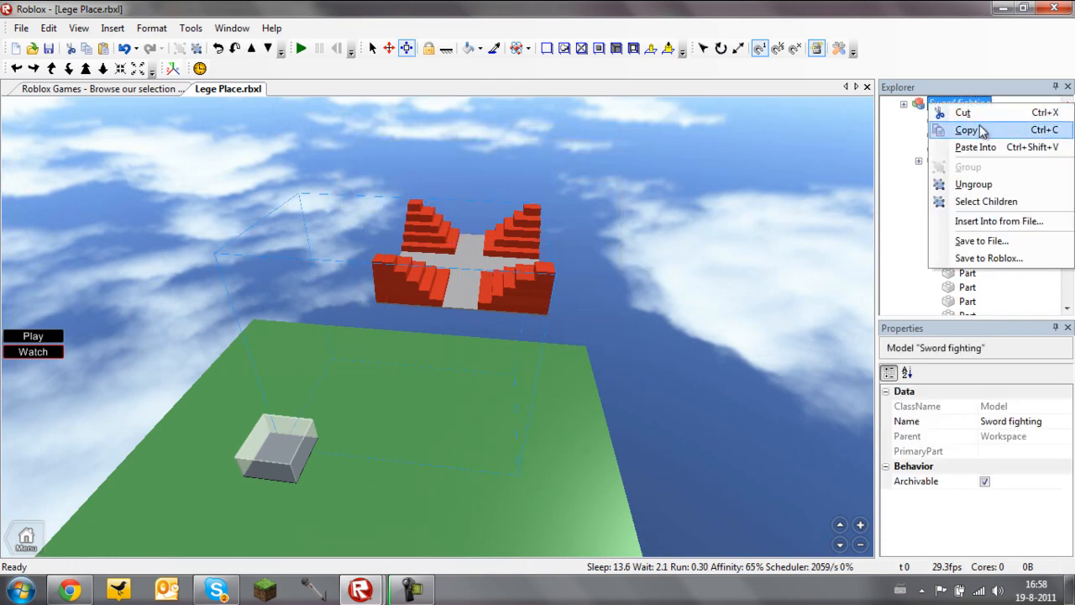
pyautogui.click(907, 110)
pyautogui.rightClick(947, 220)
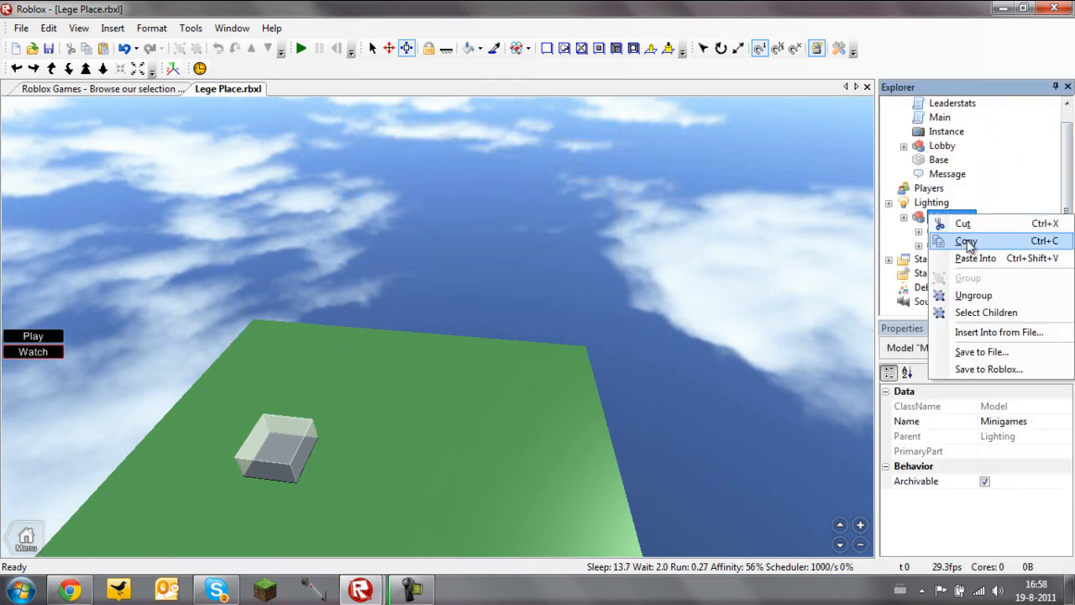
pyautogui.click(966, 260)
# Step: Start a local test server for the place
pyautogui.moveTo(467, 258); pyautogui.dragTo(309, 115, button='right')
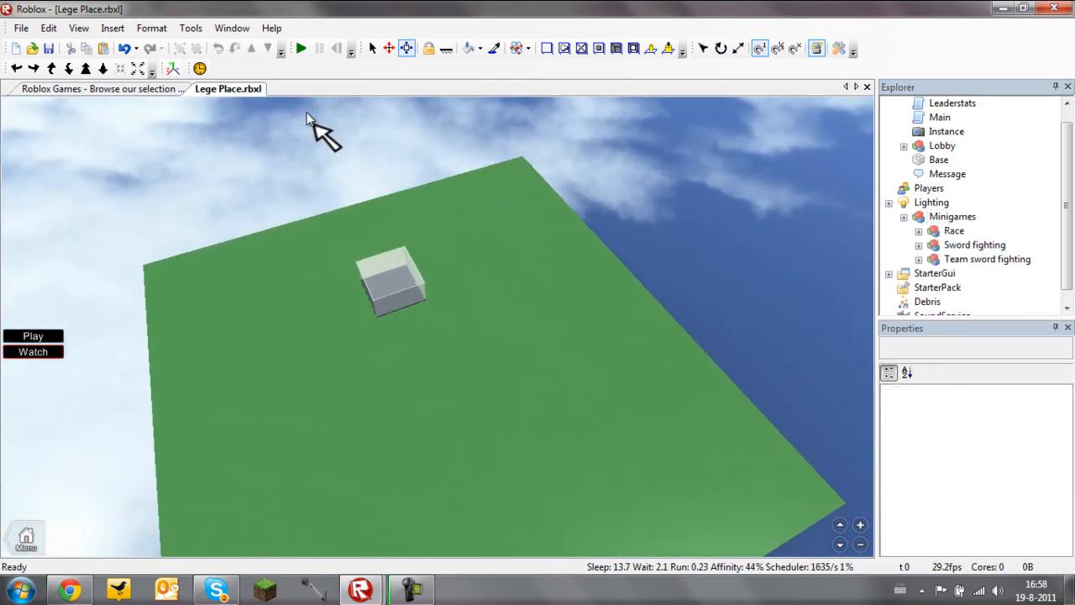
pyautogui.click(191, 29)
pyautogui.moveTo(244, 83)
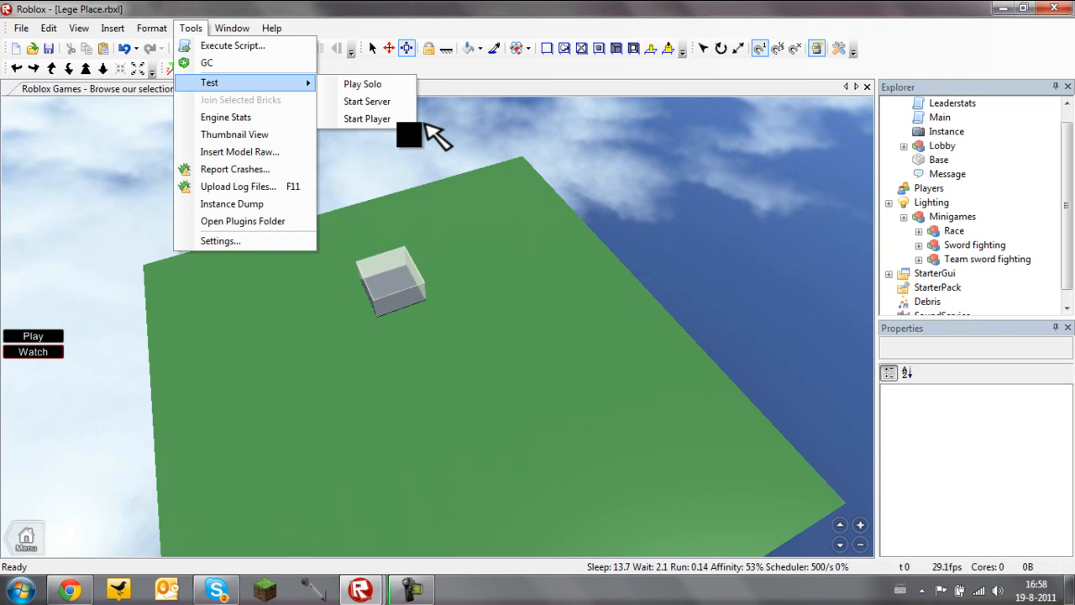
pyautogui.click(374, 101)
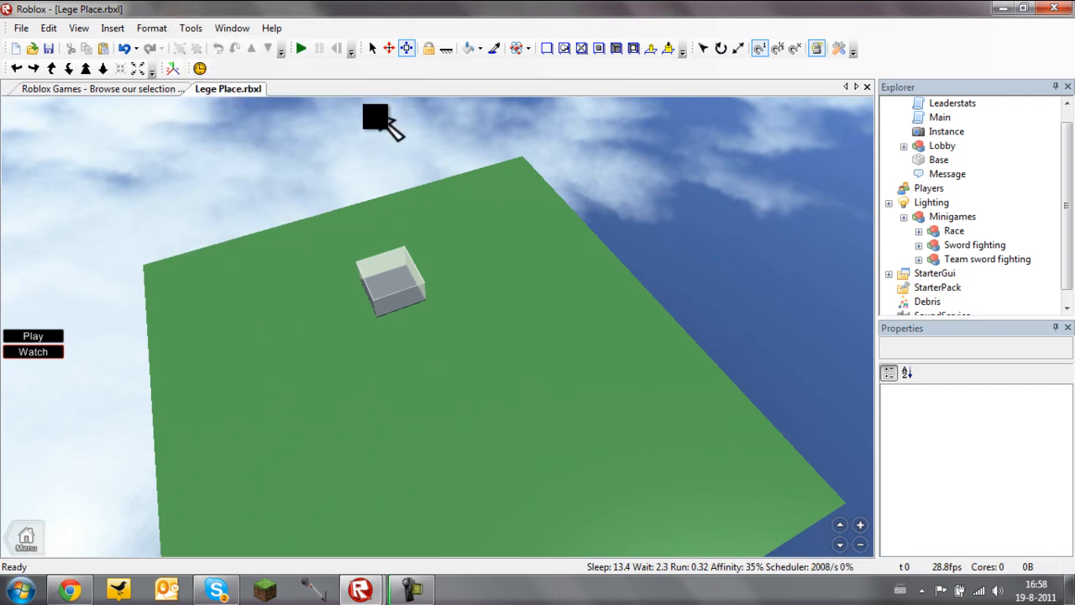
pyautogui.click(420, 593)
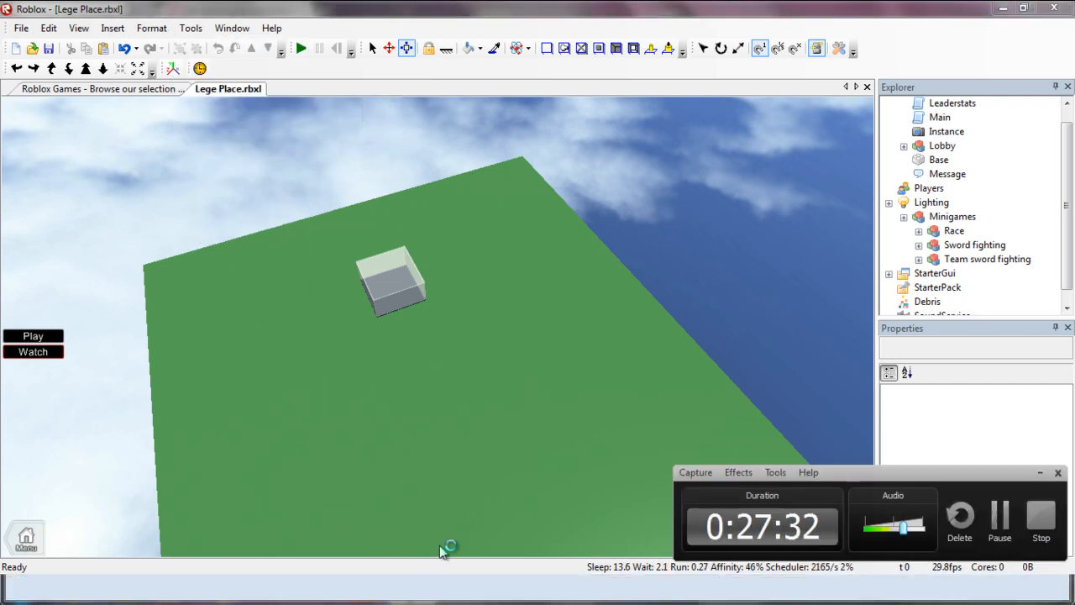
pyautogui.click(1040, 472)
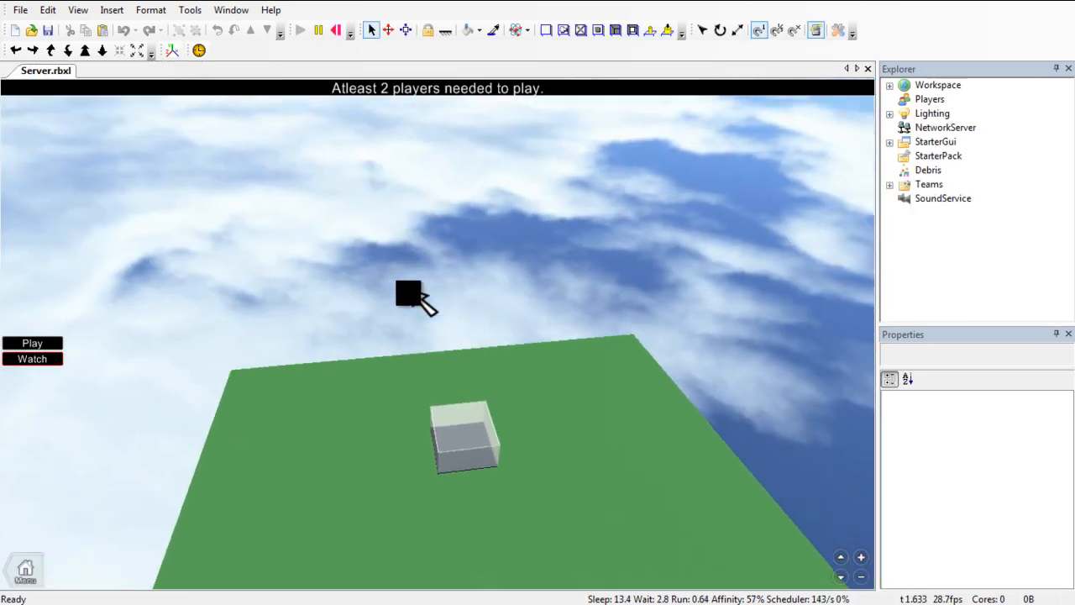
pyautogui.moveTo(406, 280); pyautogui.dragTo(410, 304, button='right')
pyautogui.press('w')
pyautogui.moveTo(320, 255); pyautogui.dragTo(323, 235, button='right')
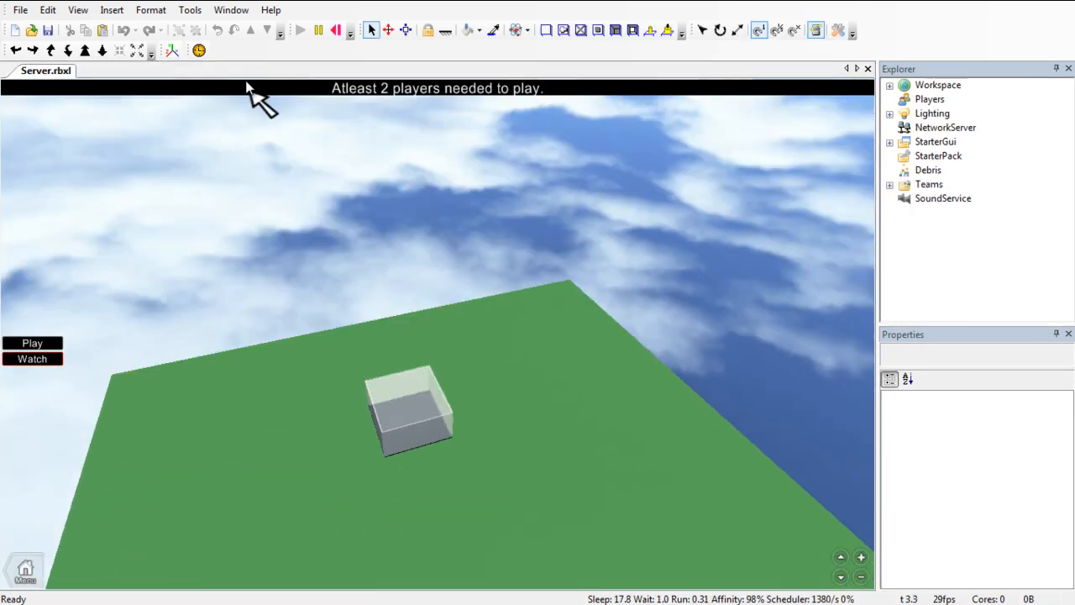
# Step: Start another test server from the running server window
pyautogui.click(189, 10)
pyautogui.moveTo(252, 65)
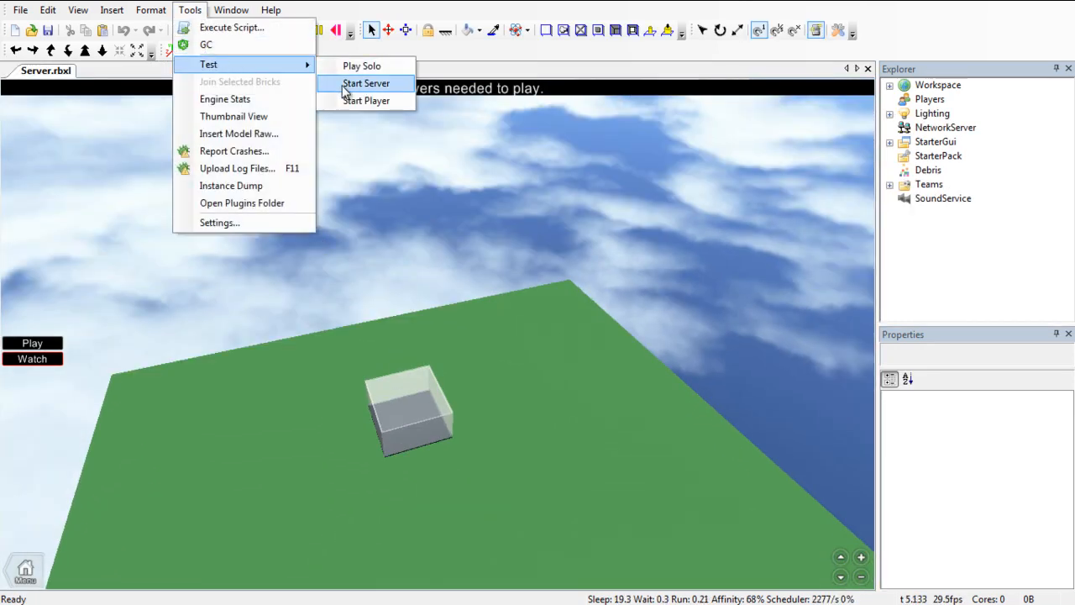
pyautogui.click(345, 84)
# Step: Start two test players that connect to the running server
pyautogui.click(190, 10)
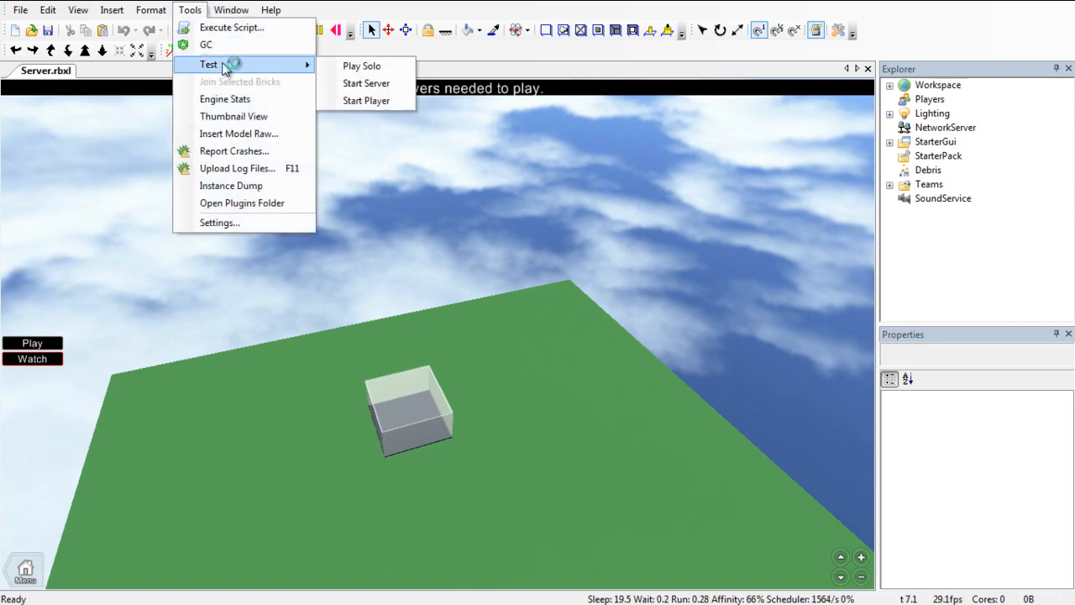
pyautogui.click(362, 101)
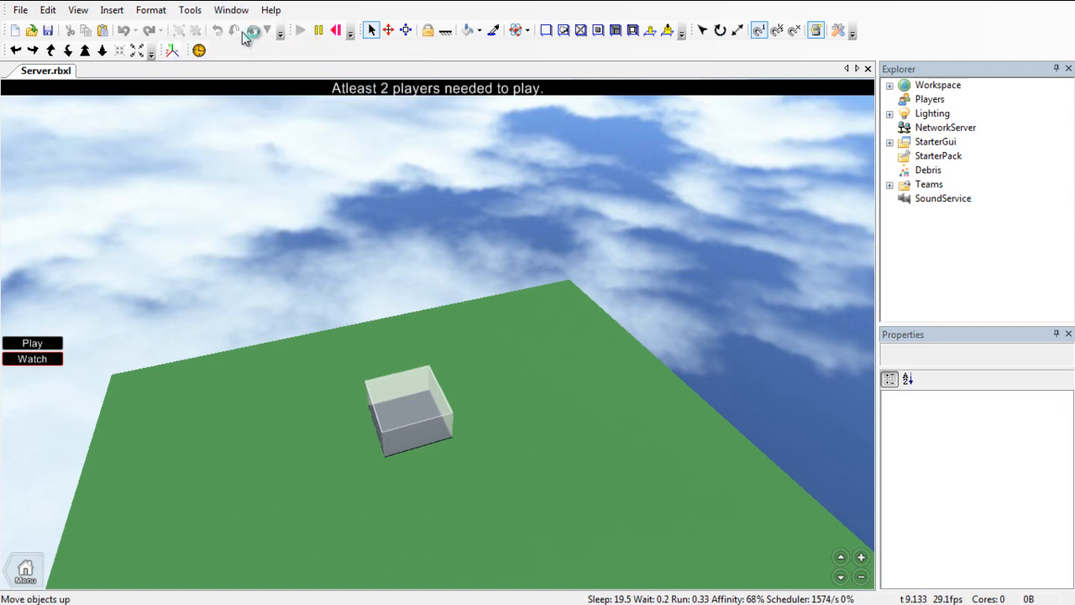
pyautogui.click(187, 9)
pyautogui.moveTo(218, 65)
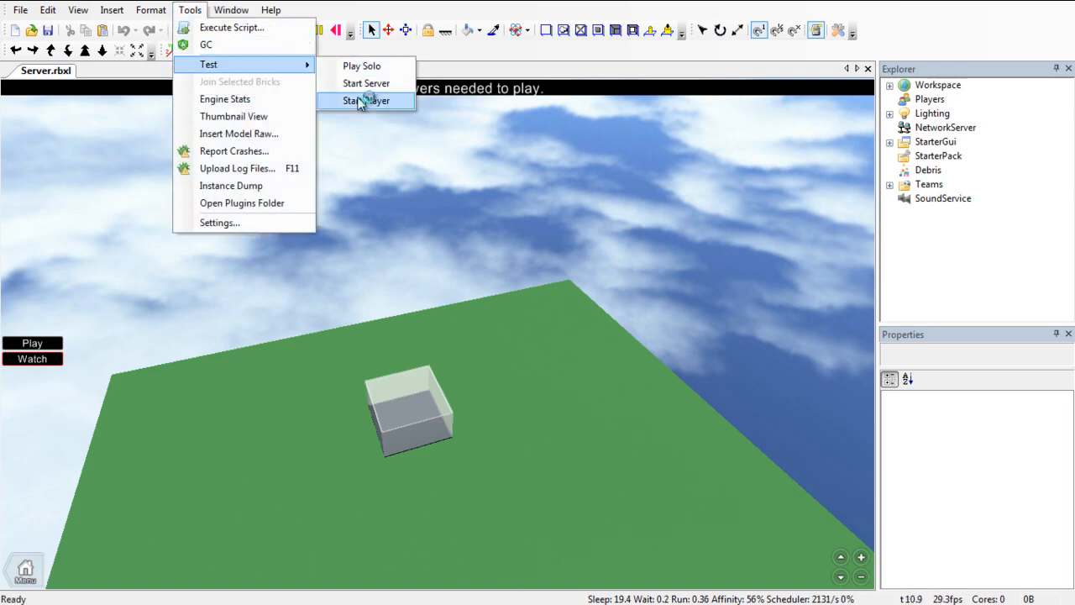
pyautogui.click(361, 101)
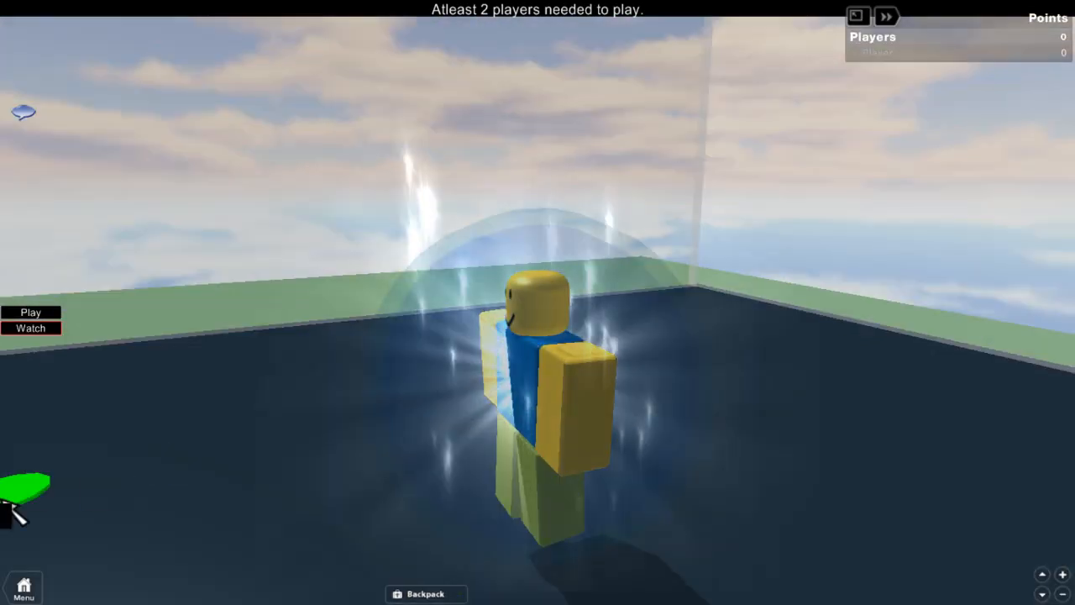
# Step: Turn off Fullscreen Mode in the first player's game settings, resume the game and minimise that window
pyautogui.click(23, 586)
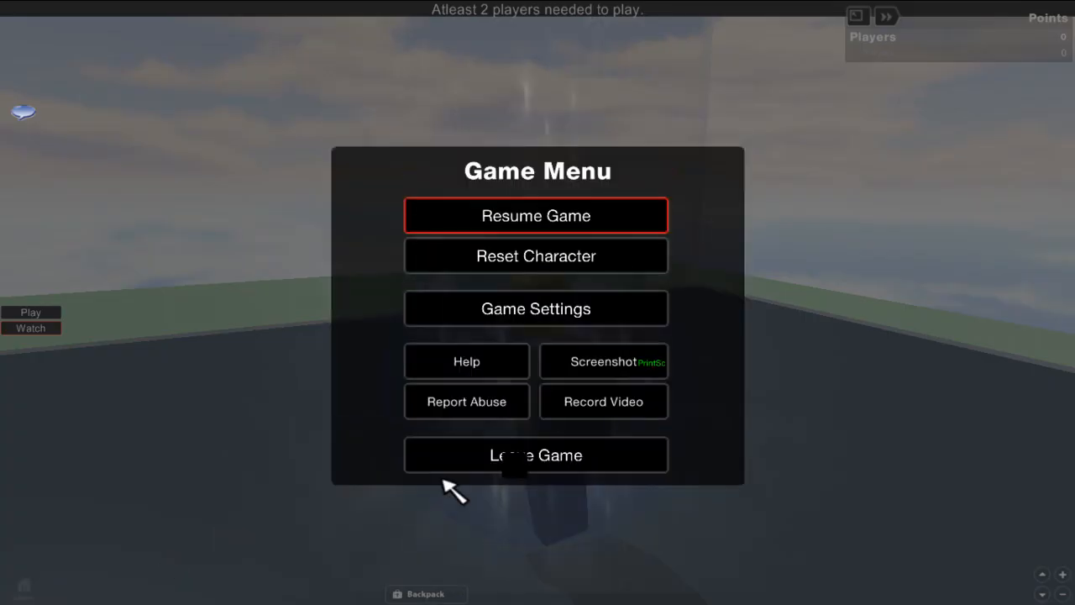
pyautogui.click(576, 309)
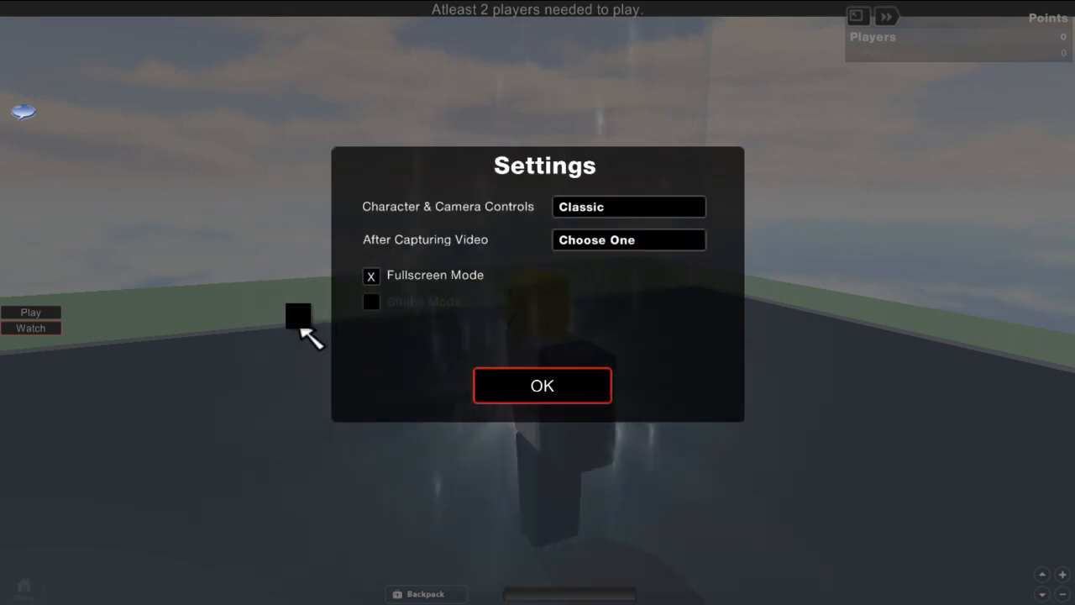
pyautogui.click(374, 275)
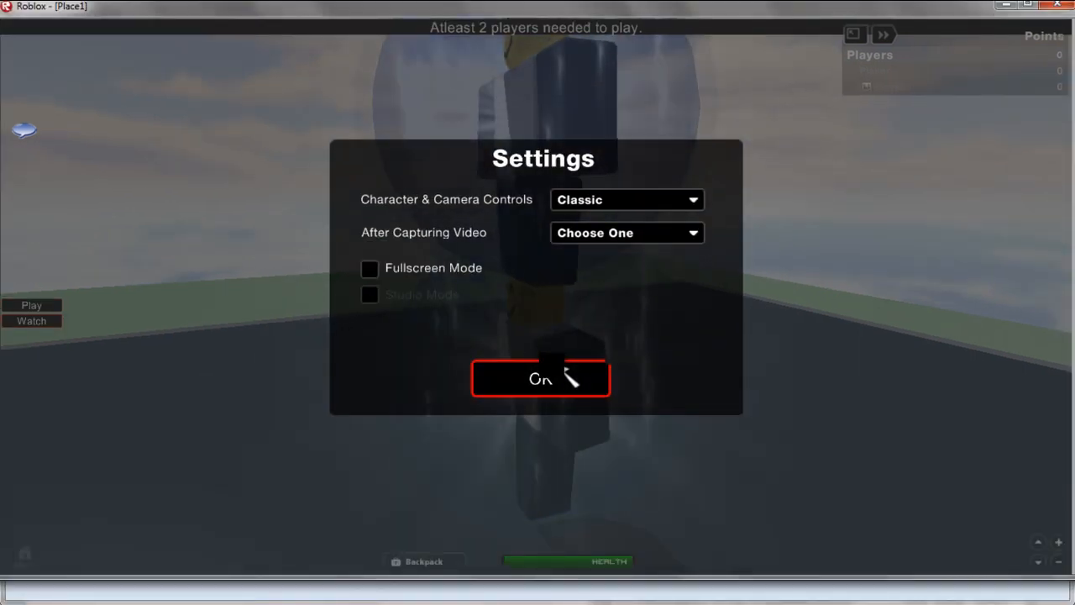
pyautogui.click(554, 382)
pyautogui.click(578, 214)
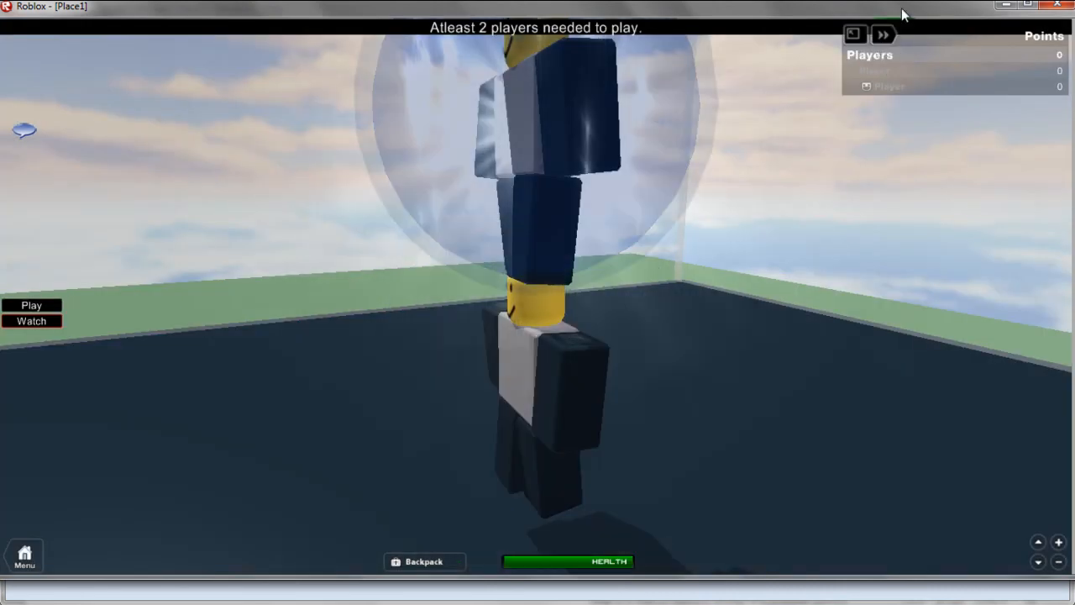
pyautogui.click(1007, 7)
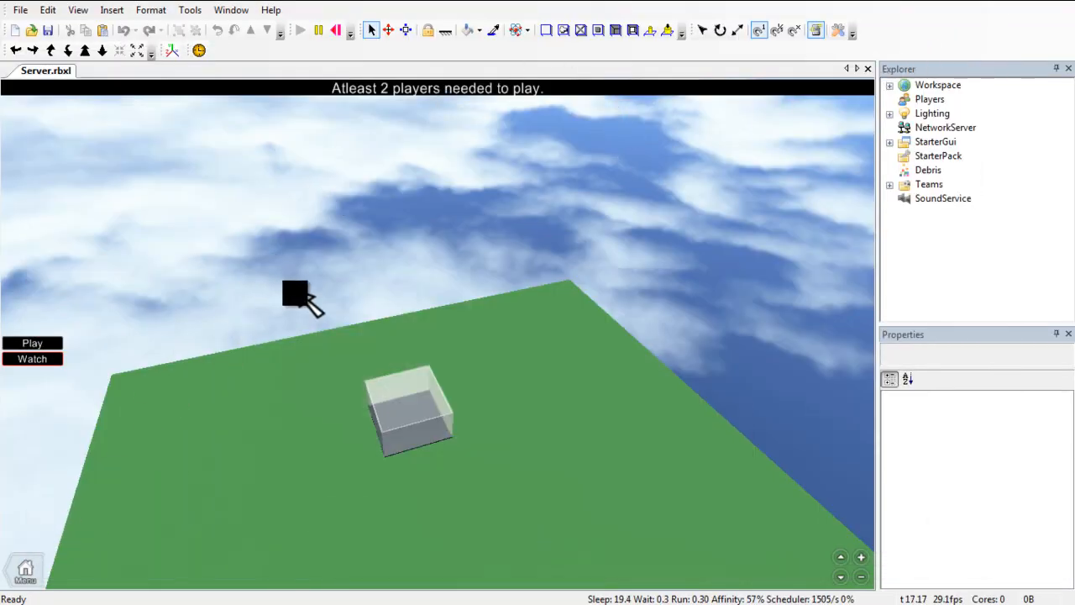
# Step: Leave the extra test server without saving changes to Server.rbxl and close its empty window
pyautogui.click(38, 572)
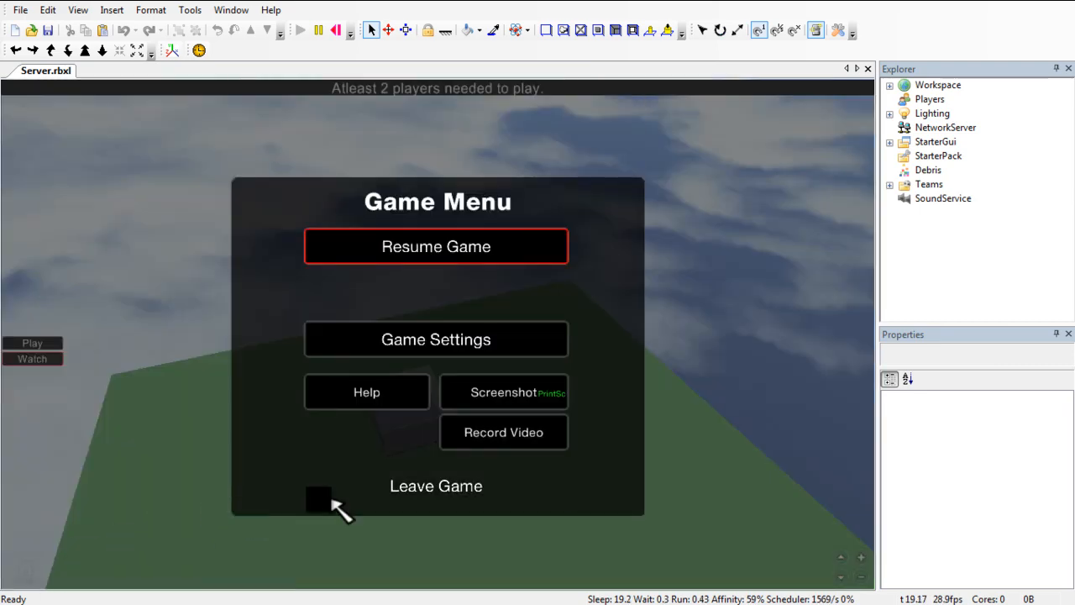
pyautogui.click(395, 491)
pyautogui.click(538, 388)
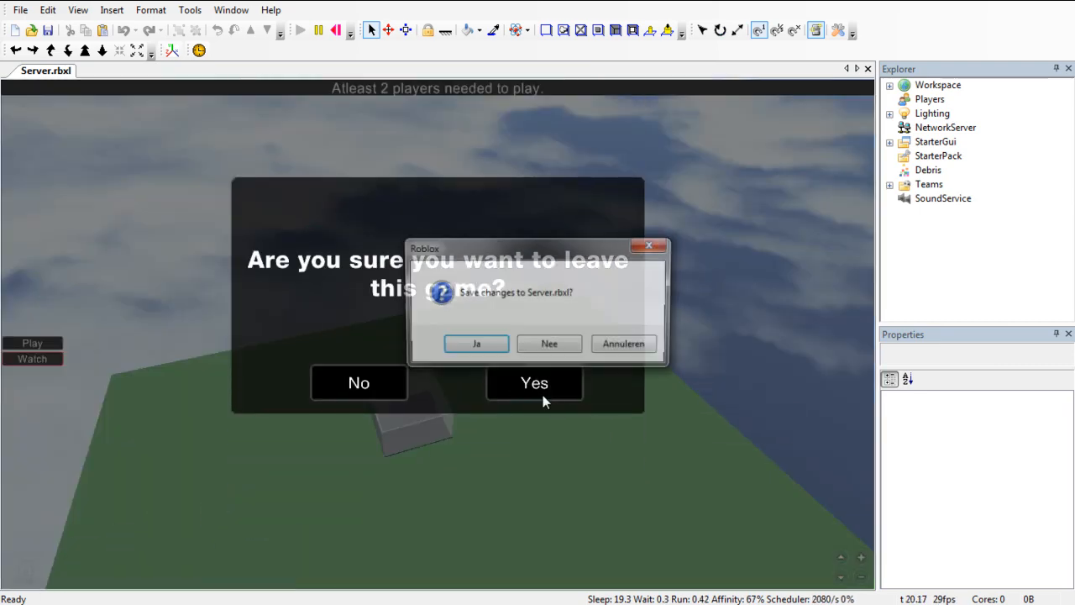
pyautogui.click(549, 342)
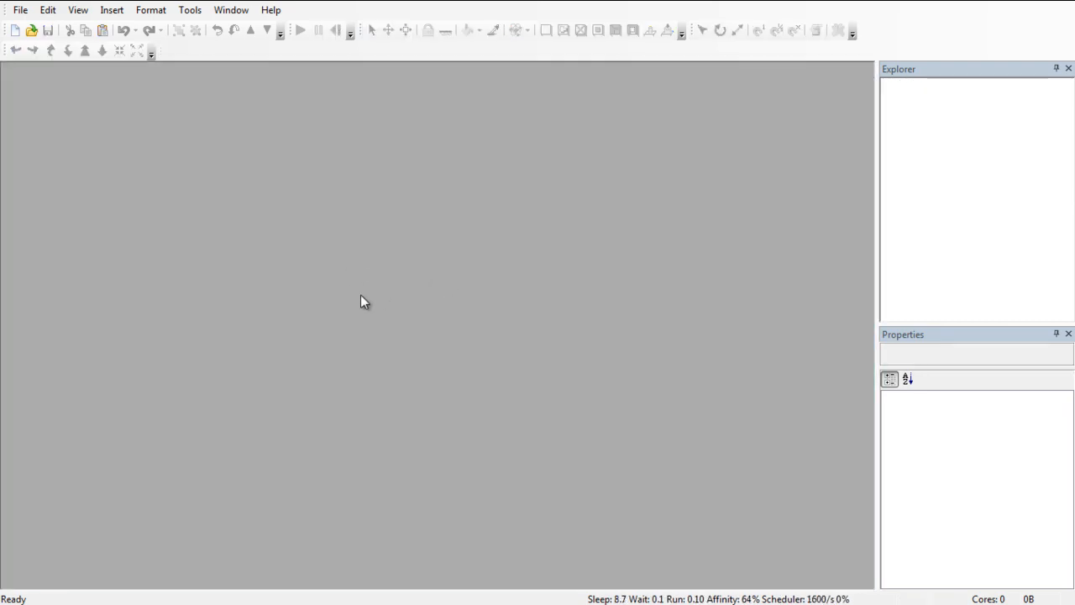
pyautogui.click(16, 13)
pyautogui.click(59, 333)
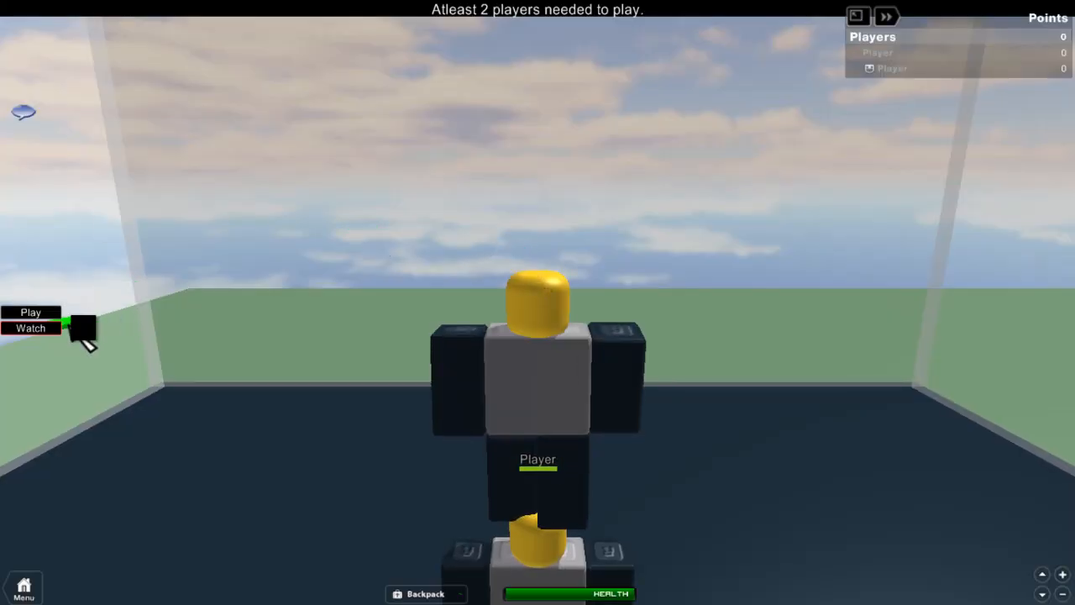
# Step: Turn off Fullscreen Mode in this player's game settings and resume the game
pyautogui.click(24, 585)
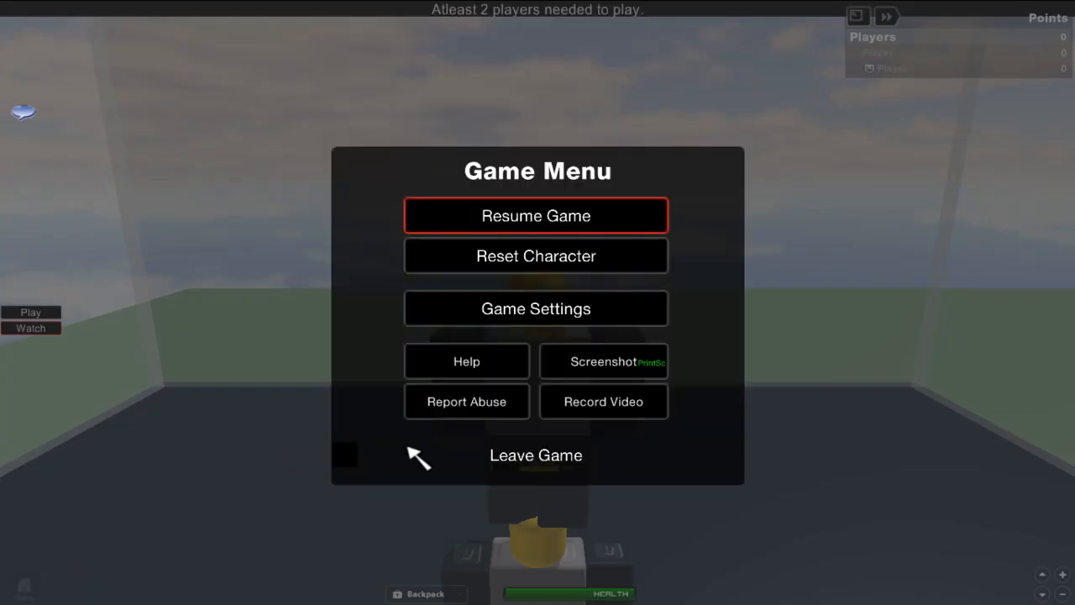
pyautogui.click(583, 310)
pyautogui.click(380, 279)
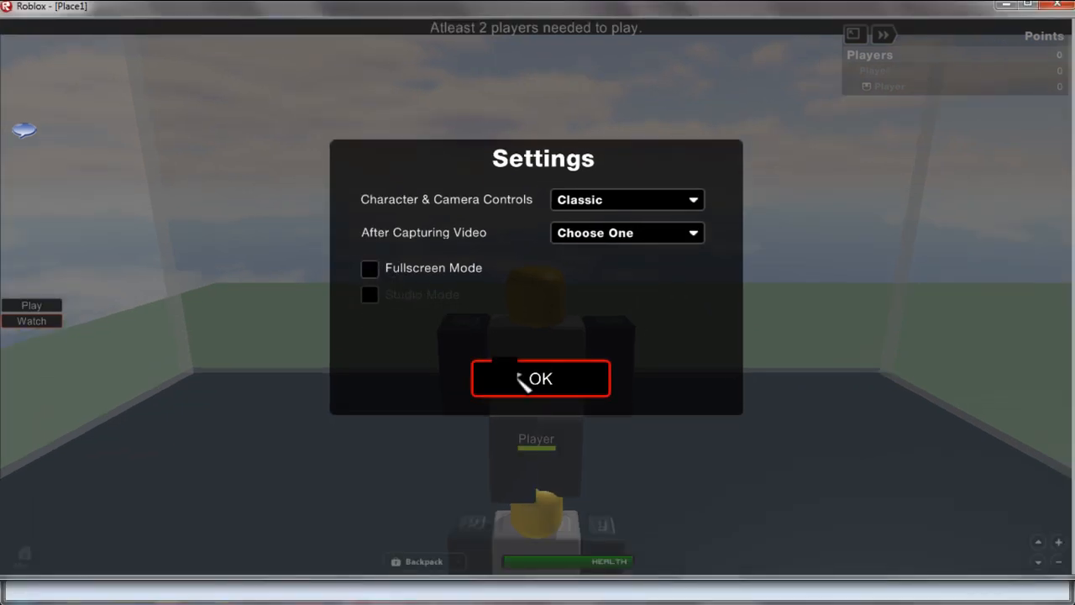
pyautogui.click(521, 379)
pyautogui.press('Escape')
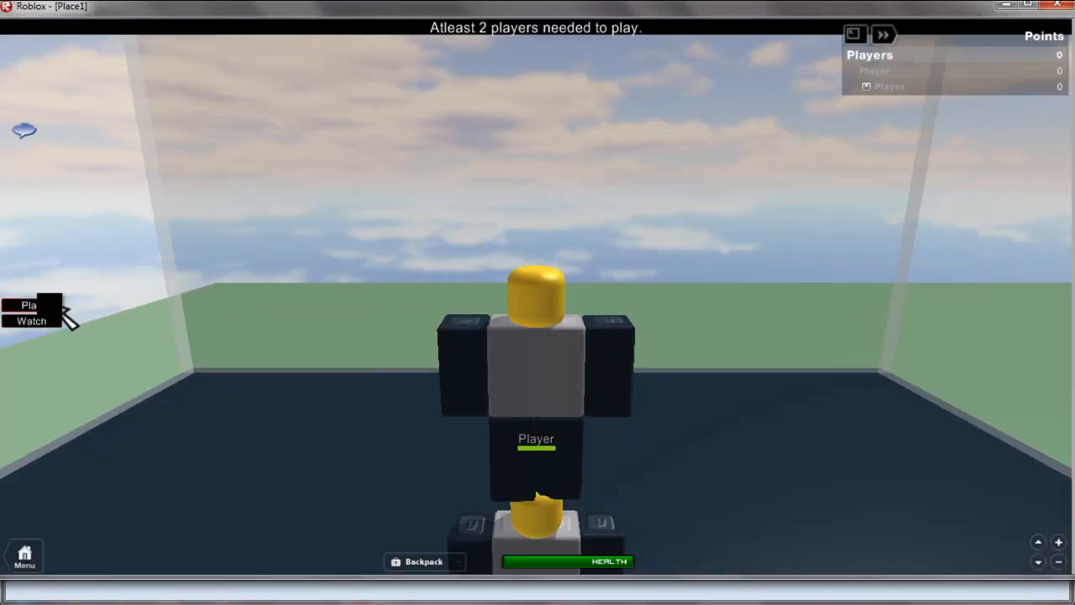
# Step: Close the enlarged player list and switch to the other test player's window
pyautogui.press('Tab')
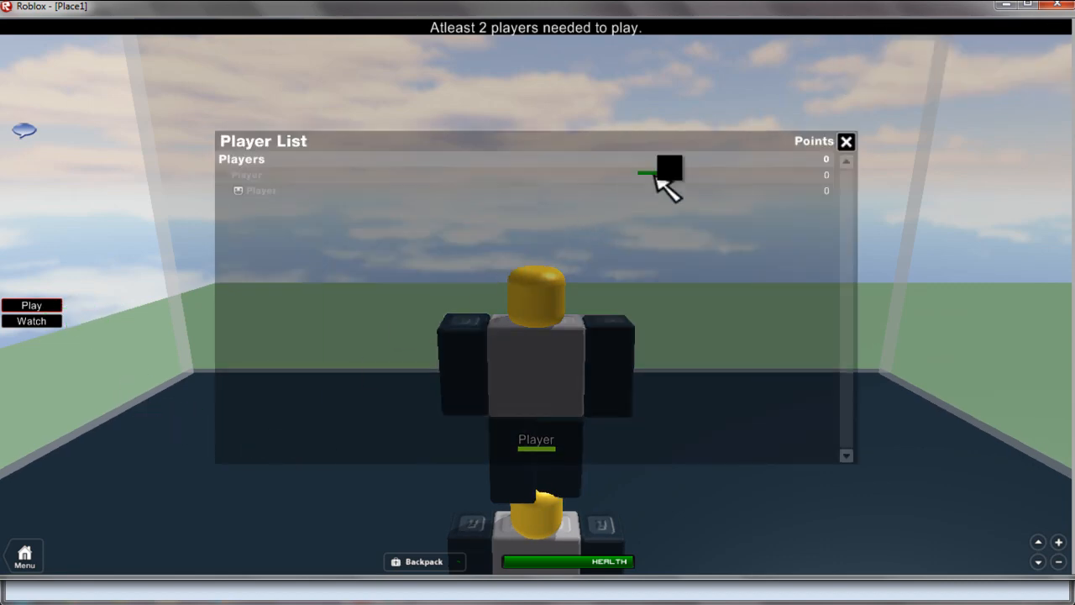
pyautogui.click(846, 142)
pyautogui.hotkey('alt', 'Tab')
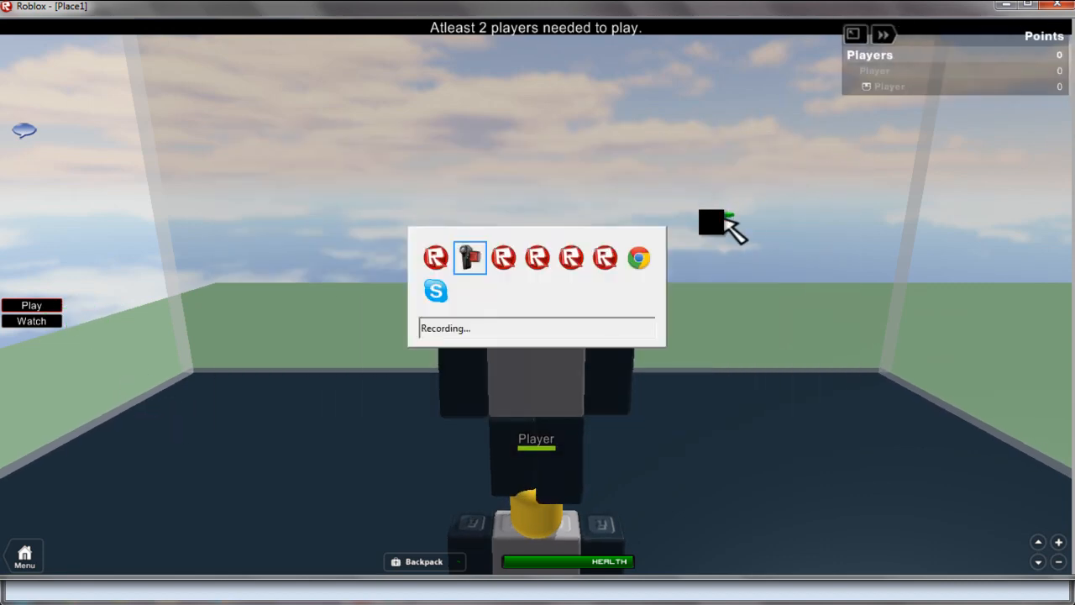
pyautogui.hotkey('alt', 'Tab')
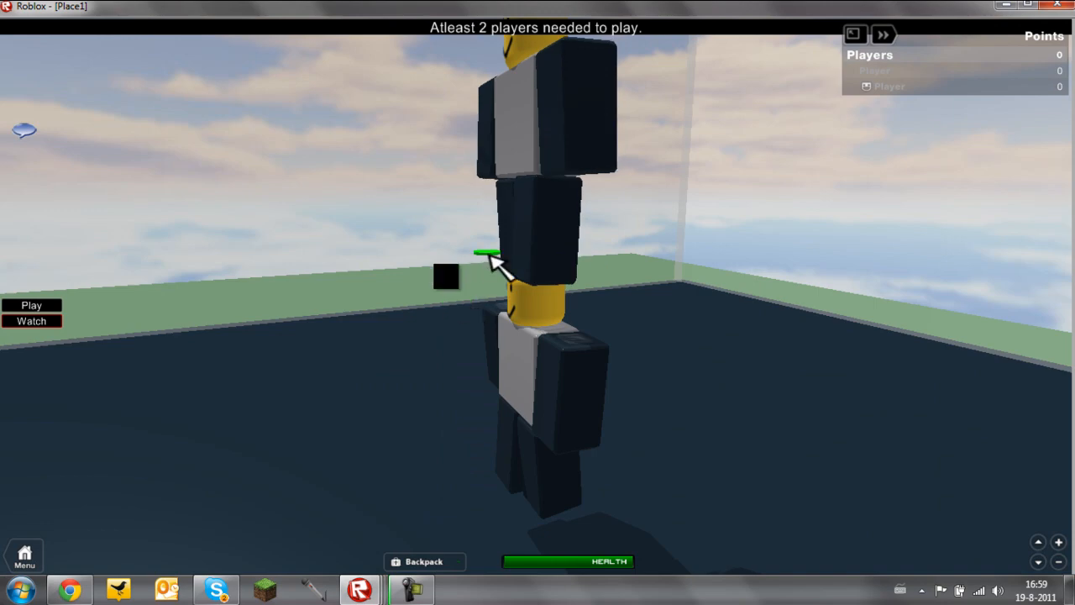
# Step: Walk the character around the lobby beside the other player until the round's minigame is chosen
pyautogui.moveTo(487, 254); pyautogui.dragTo(456, 252, button='right')
pyautogui.press('s')
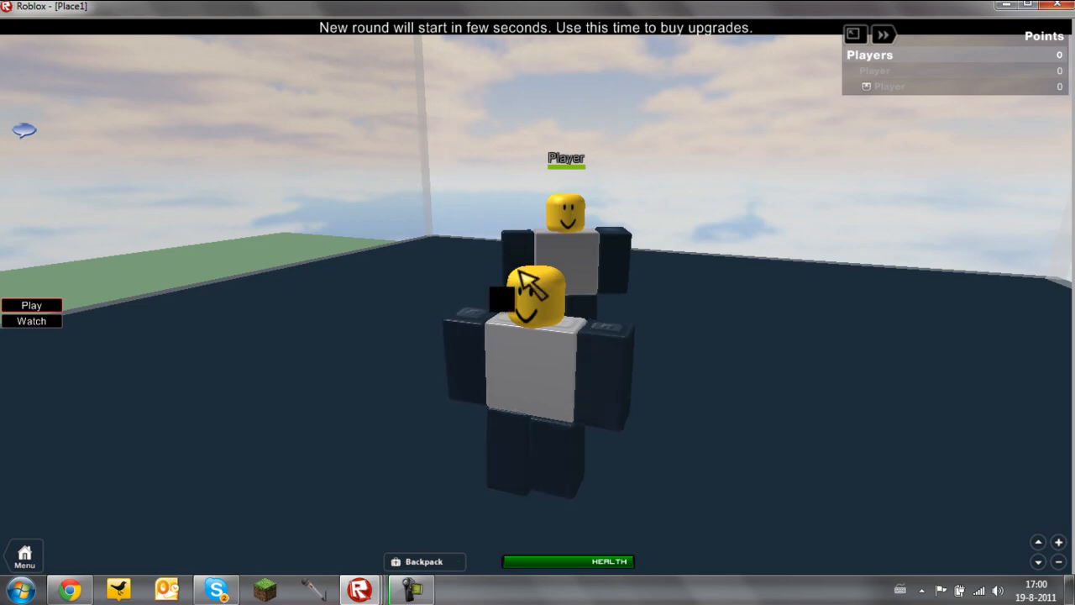
pyautogui.moveTo(607, 278); pyautogui.dragTo(613, 281, button='right')
pyautogui.scroll(-4, 607, 280)
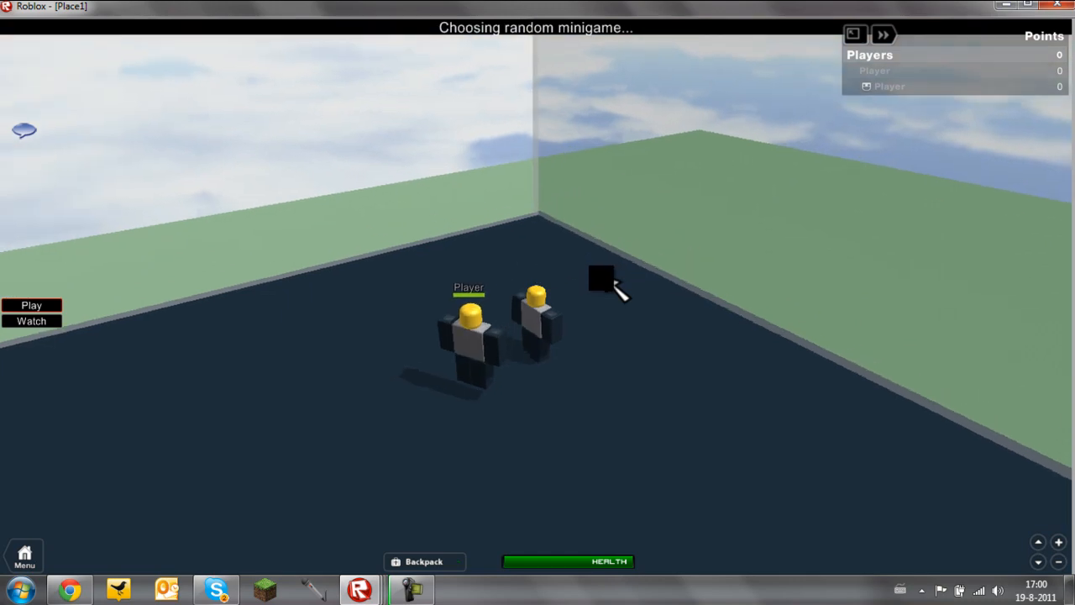
pyautogui.press('w')
pyautogui.press('a')
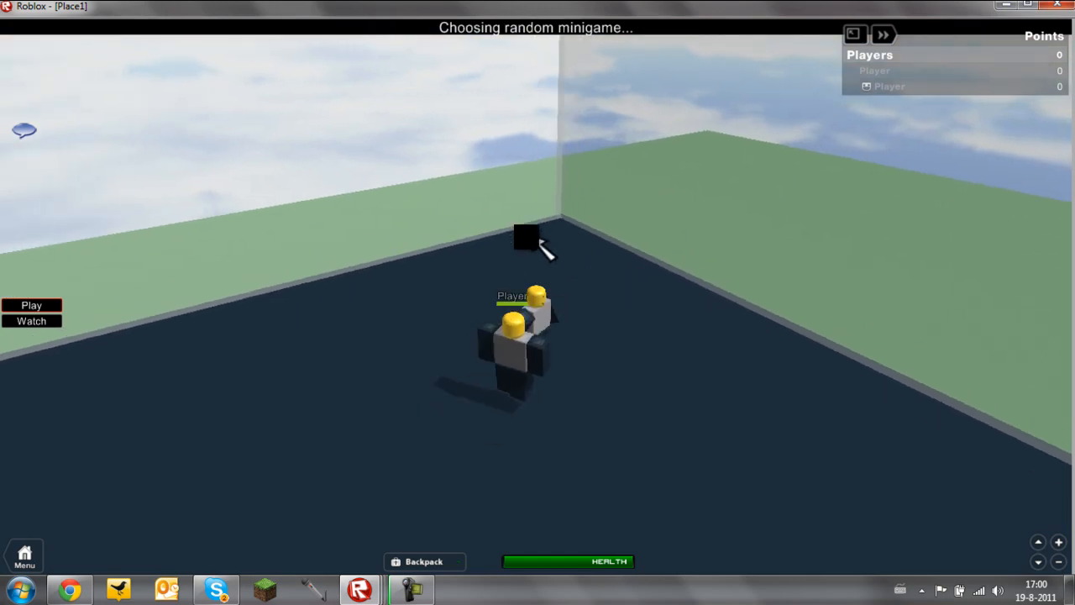
pyautogui.press('w')
pyautogui.press('a')
pyautogui.moveTo(542, 241); pyautogui.dragTo(555, 230, button='right')
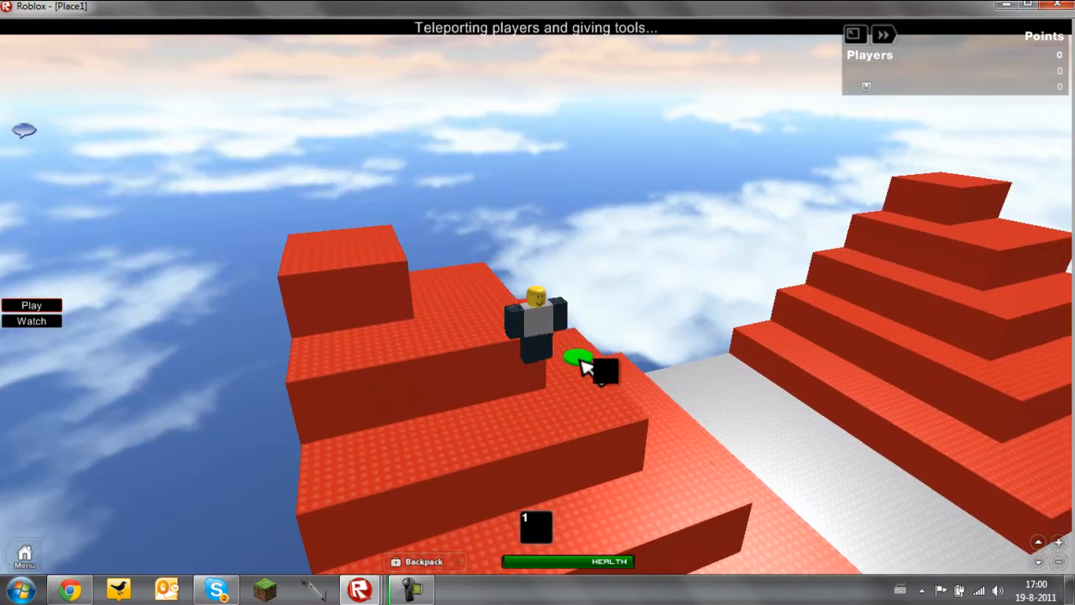
# Step: Inspect the sword arena with its stepped red corner pyramids from far and near while moving the character down
pyautogui.press('w')
pyautogui.moveTo(581, 361); pyautogui.dragTo(556, 359, button='right')
pyautogui.press('space')
pyautogui.scroll(-5, 589, 367)
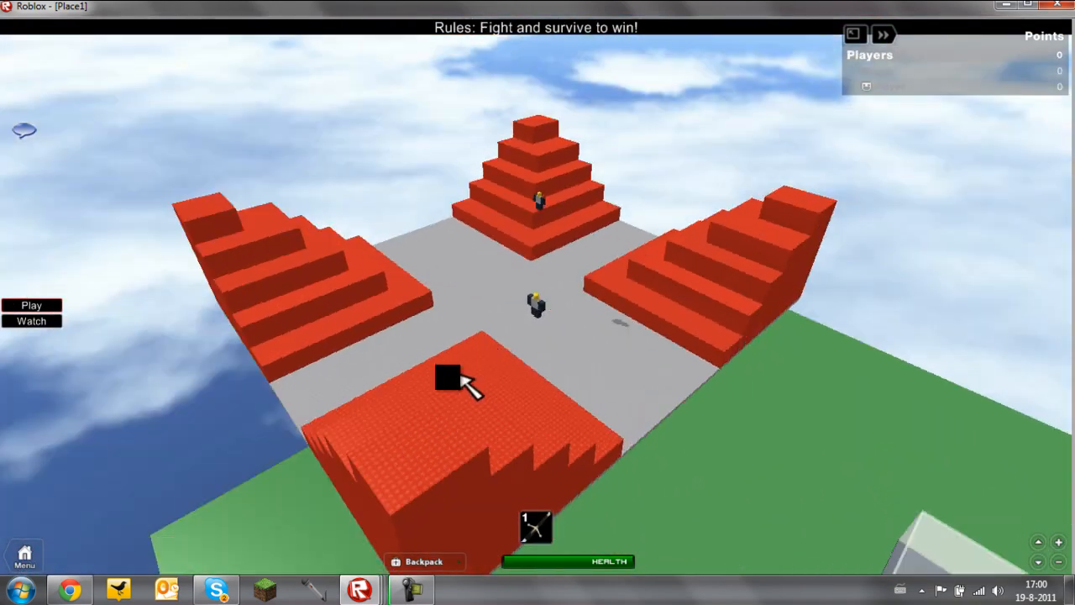
pyautogui.scroll(4, 462, 378)
pyautogui.scroll(-5, 525, 379)
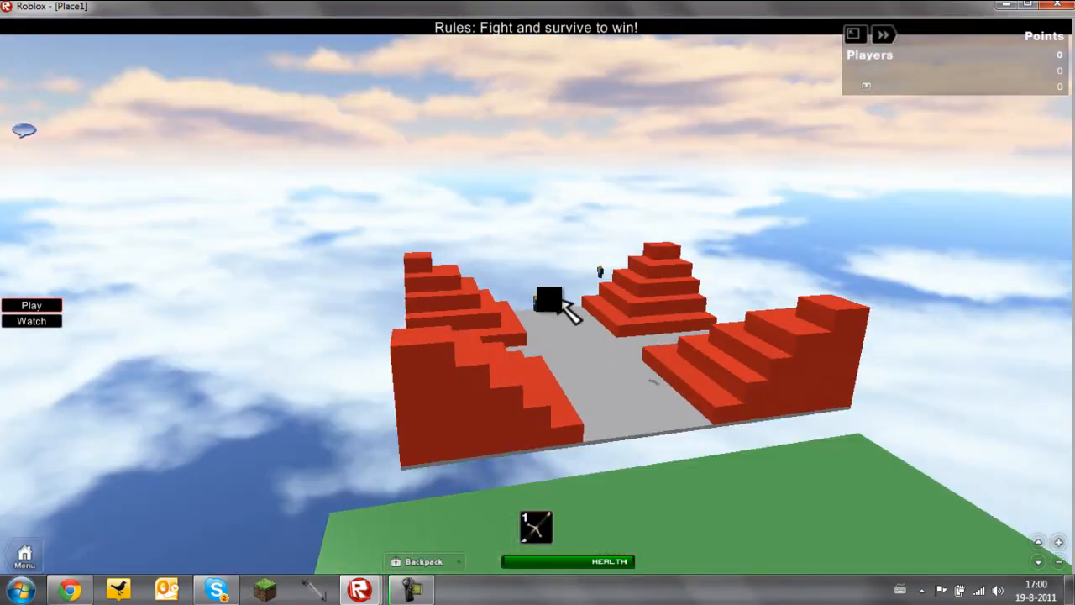
pyautogui.scroll(4, 553, 365)
pyautogui.moveTo(536, 407); pyautogui.dragTo(509, 350, button='right')
pyautogui.scroll(2, 509, 350)
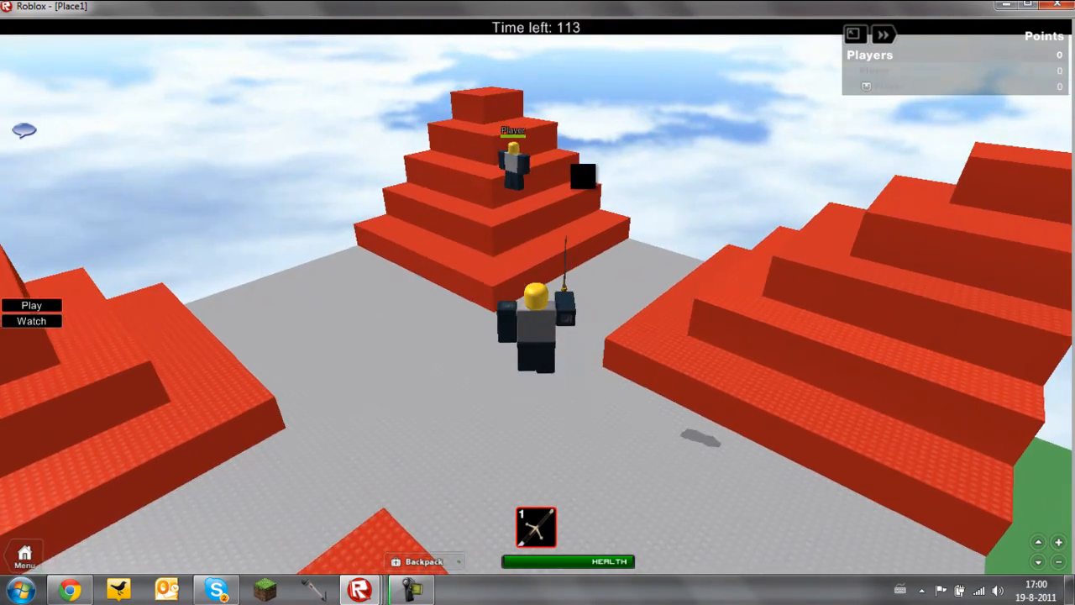
# Step: Approach the other player beside the red pyramid and attack with the sword until that player is defeated
pyautogui.moveTo(583, 175); pyautogui.dragTo(589, 293, button='right')
pyautogui.press('w')
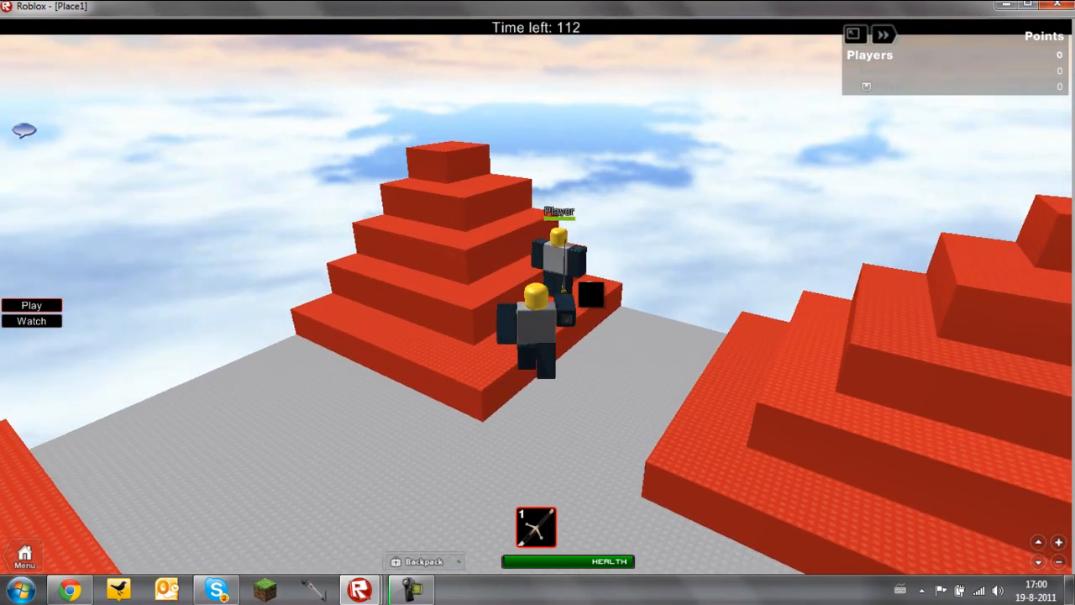
pyautogui.press('d')
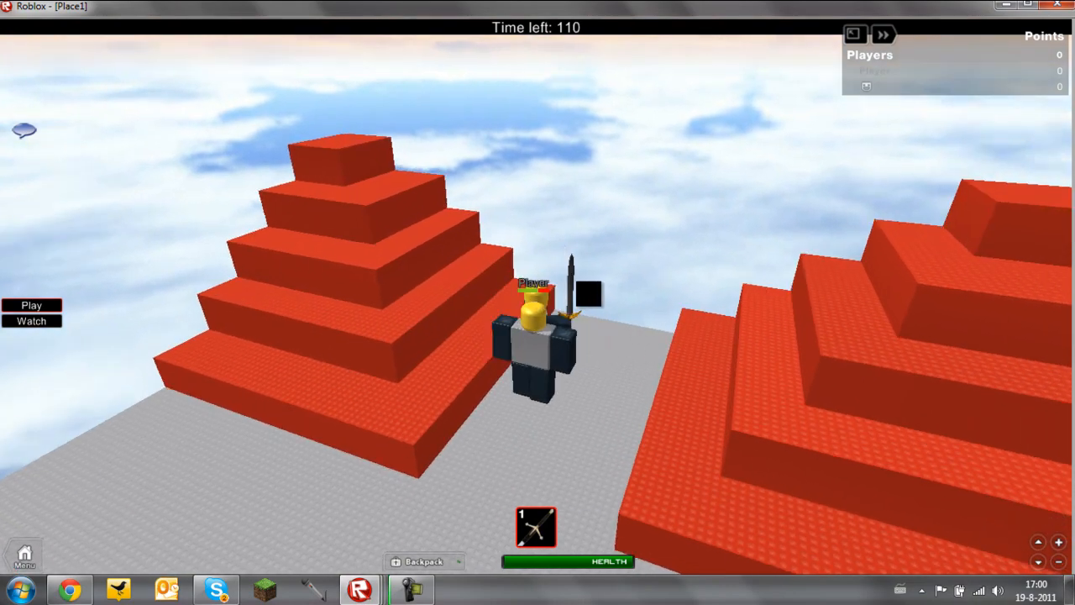
pyautogui.press('d')
pyautogui.press('a')
pyautogui.press('d')
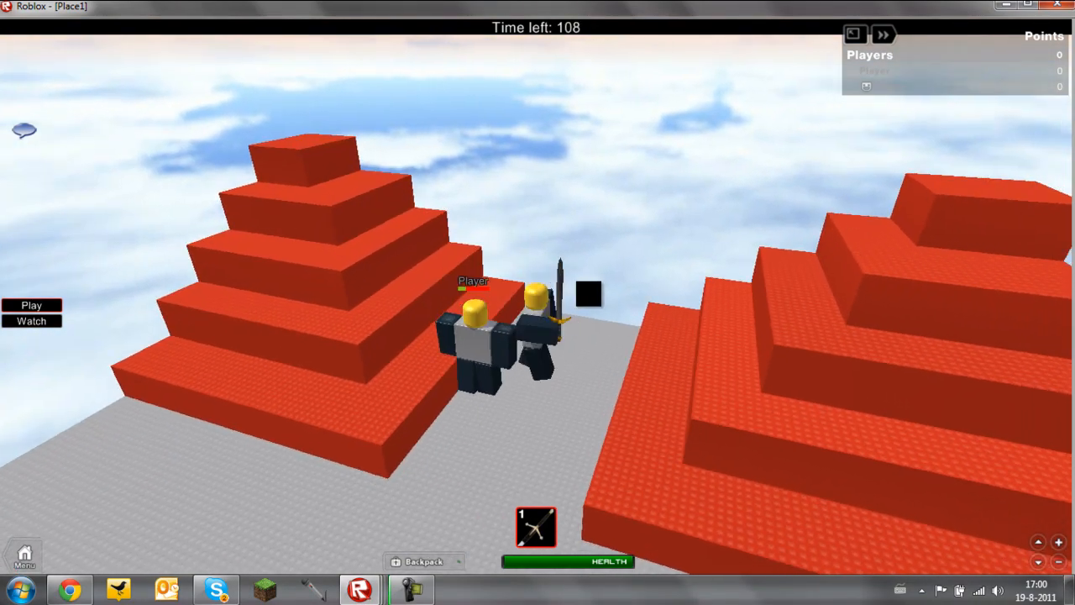
pyautogui.press('a')
pyautogui.press('s')
pyautogui.press('w')
pyautogui.press('a')
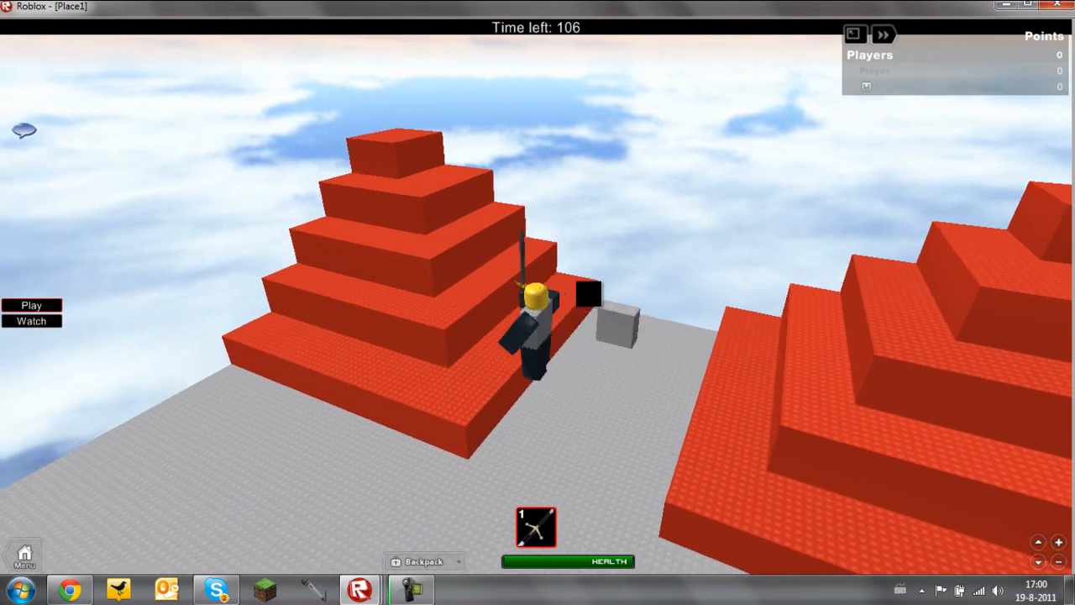
# Step: Finish the sword round, check the players' points back in the lobby and wait for the next minigame
pyautogui.moveTo(589, 293); pyautogui.dragTo(532, 269, button='right')
pyautogui.press('w')
pyautogui.scroll(-5, 532, 269)
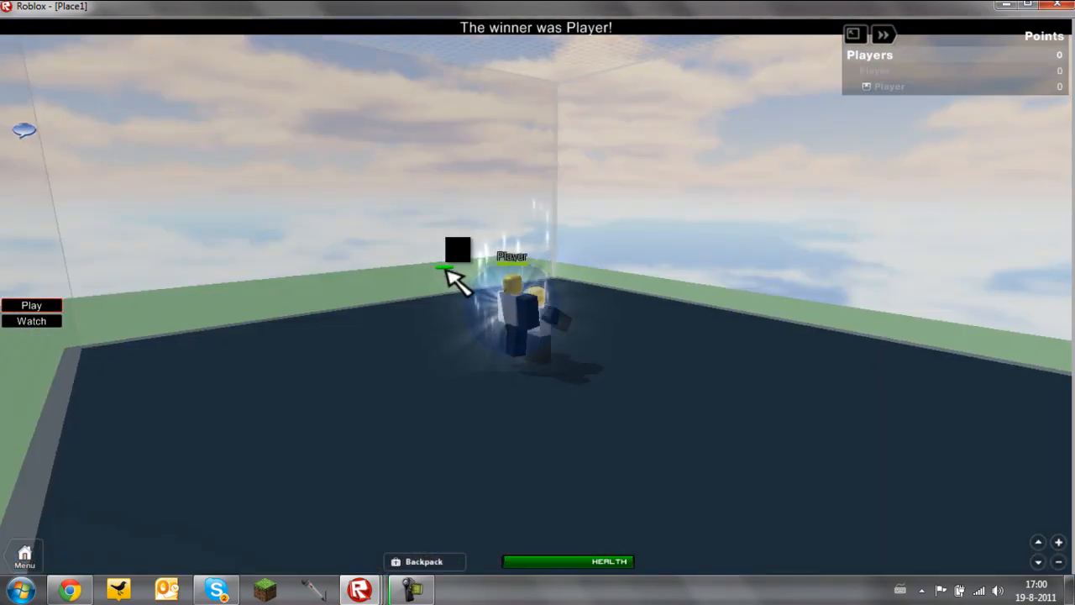
pyautogui.press('w')
pyautogui.scroll(-1, 468, 179)
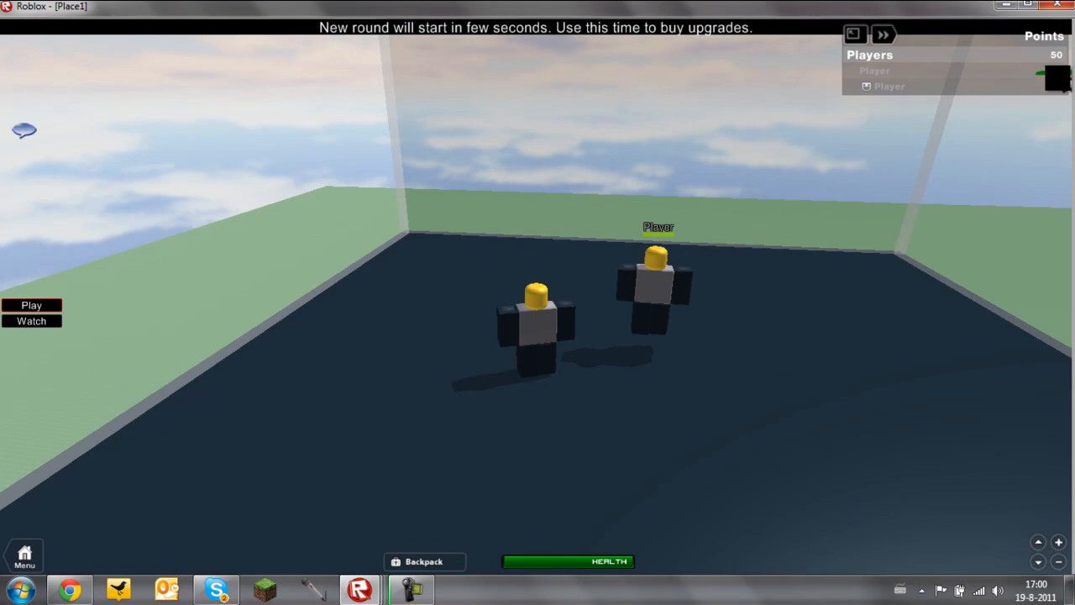
pyautogui.moveTo(947, 173); pyautogui.dragTo(789, 252, button='right')
pyautogui.press('space')
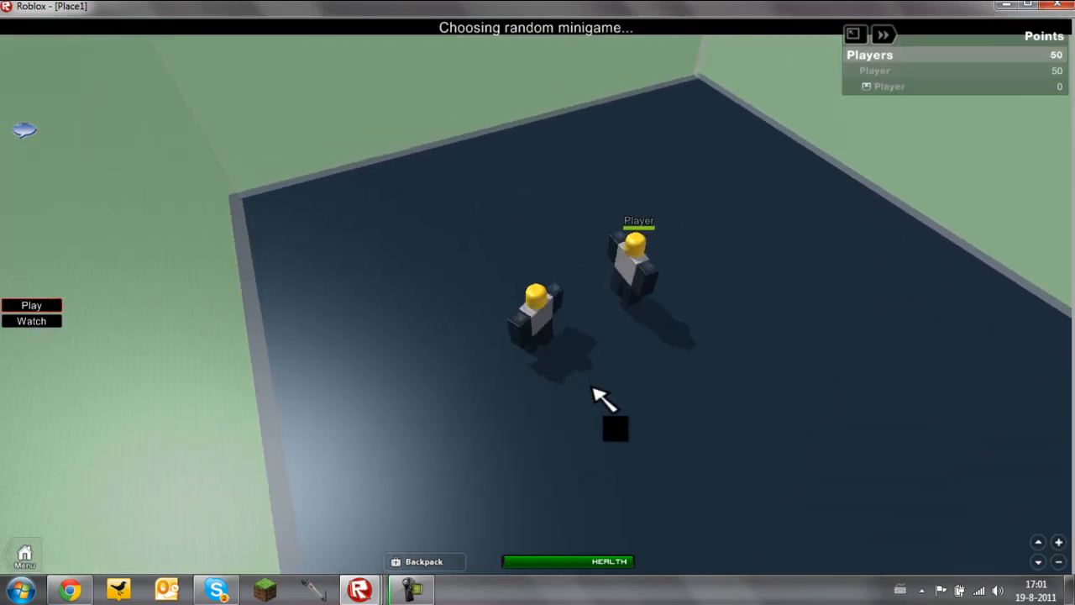
pyautogui.moveTo(643, 449); pyautogui.dragTo(609, 420, button='right')
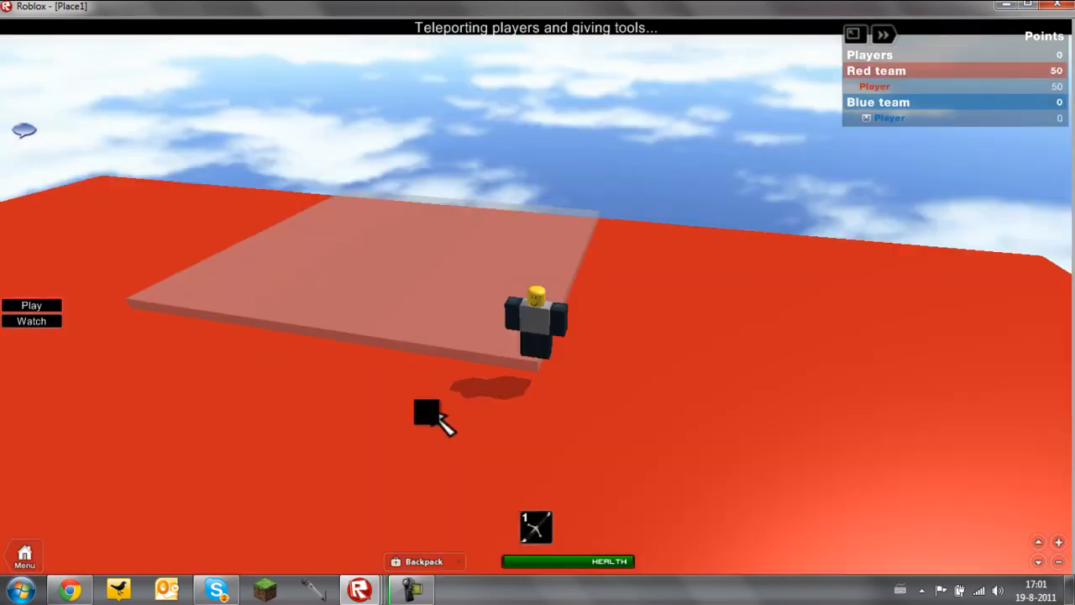
# Step: Inspect the red team arena with its two transparent platforms and equip the sword
pyautogui.scroll(-5, 451, 382)
pyautogui.moveTo(451, 382); pyautogui.dragTo(467, 359, button='right')
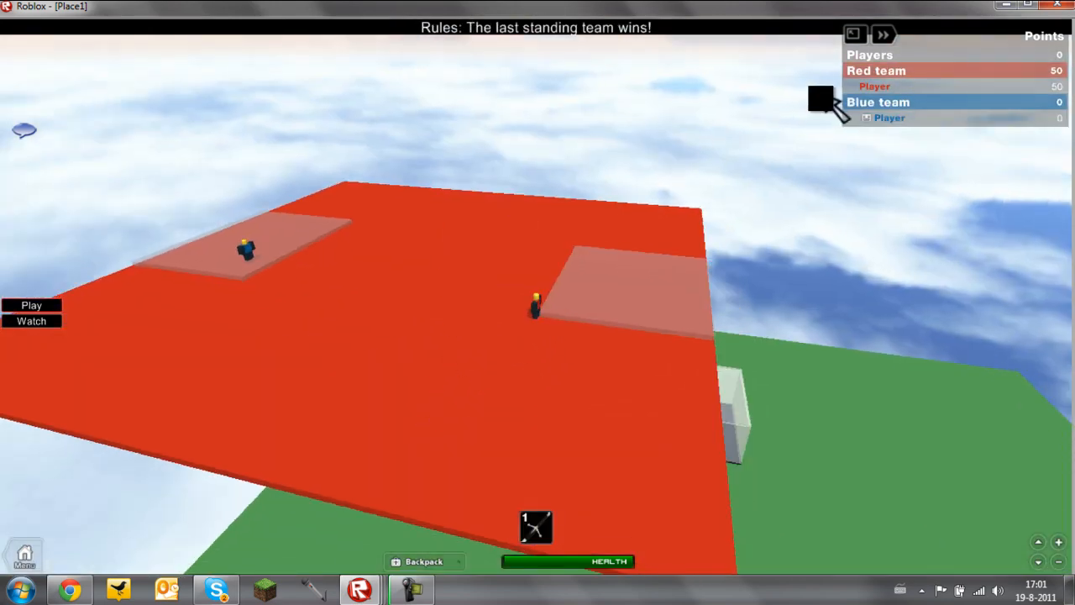
pyautogui.moveTo(783, 218); pyautogui.dragTo(782, 219, button='right')
pyautogui.press('1')
pyautogui.scroll(5, 784, 218)
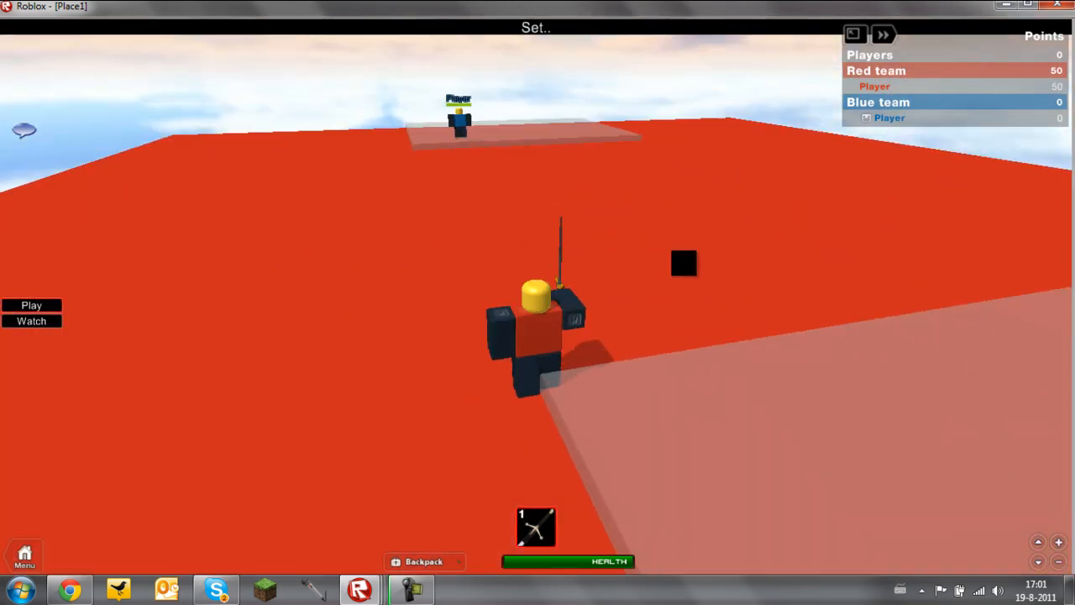
# Step: Run across the team arena and fight the Blue team player with the sword until the round ends
pyautogui.moveTo(663, 263); pyautogui.dragTo(652, 257, button='right')
pyautogui.press('w')
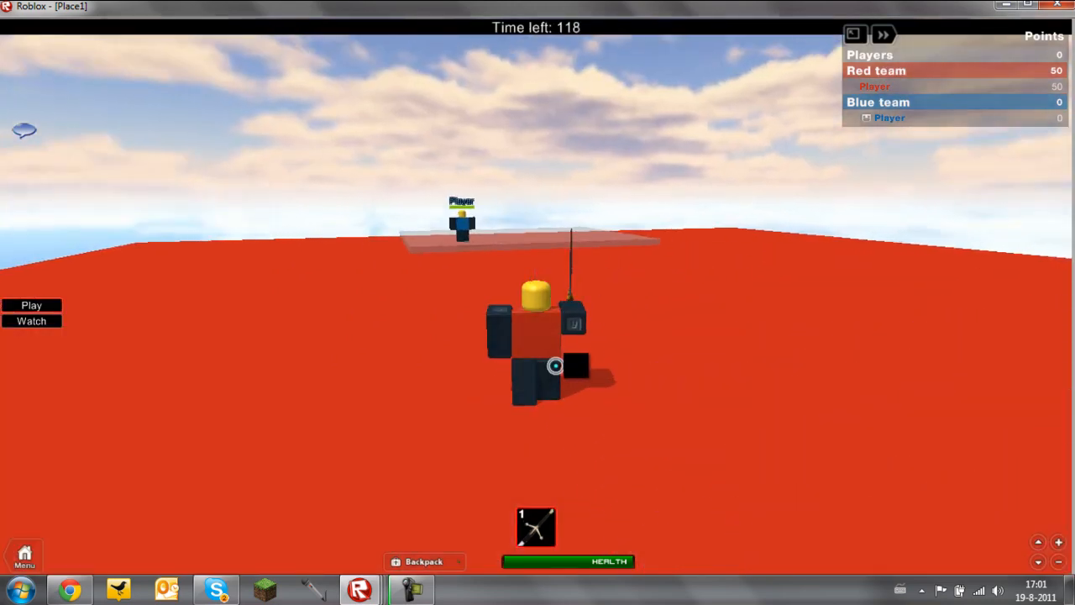
pyautogui.moveTo(555, 366); pyautogui.dragTo(545, 260, button='right')
pyautogui.press('a')
pyautogui.press('s')
pyautogui.press('w')
pyautogui.press('w')
pyautogui.press('s')
pyautogui.press('a')
pyautogui.moveTo(516, 302); pyautogui.dragTo(514, 304, button='right')
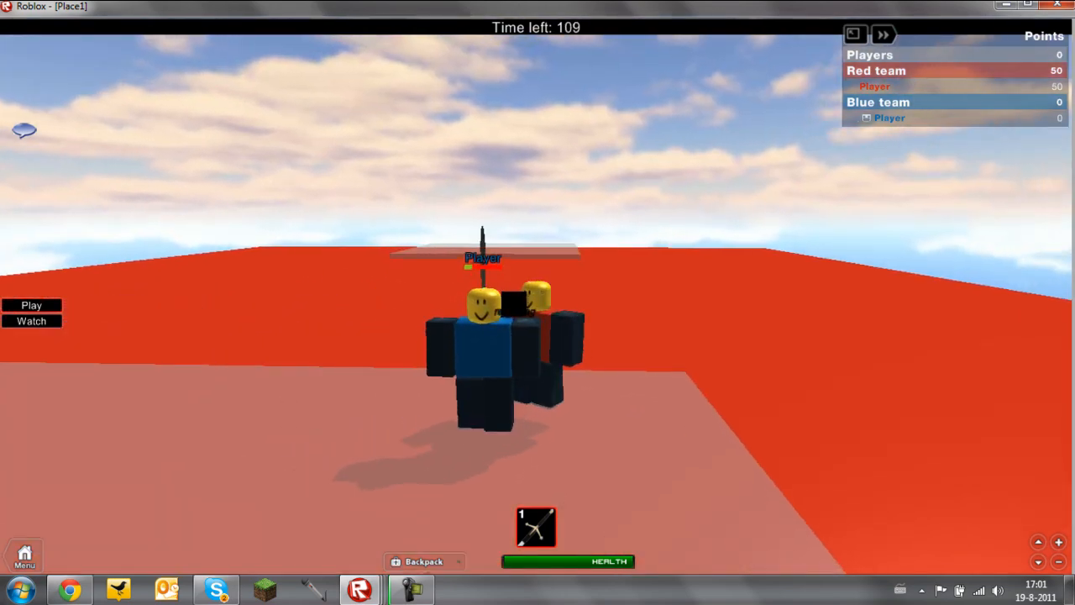
pyautogui.click(514, 304)
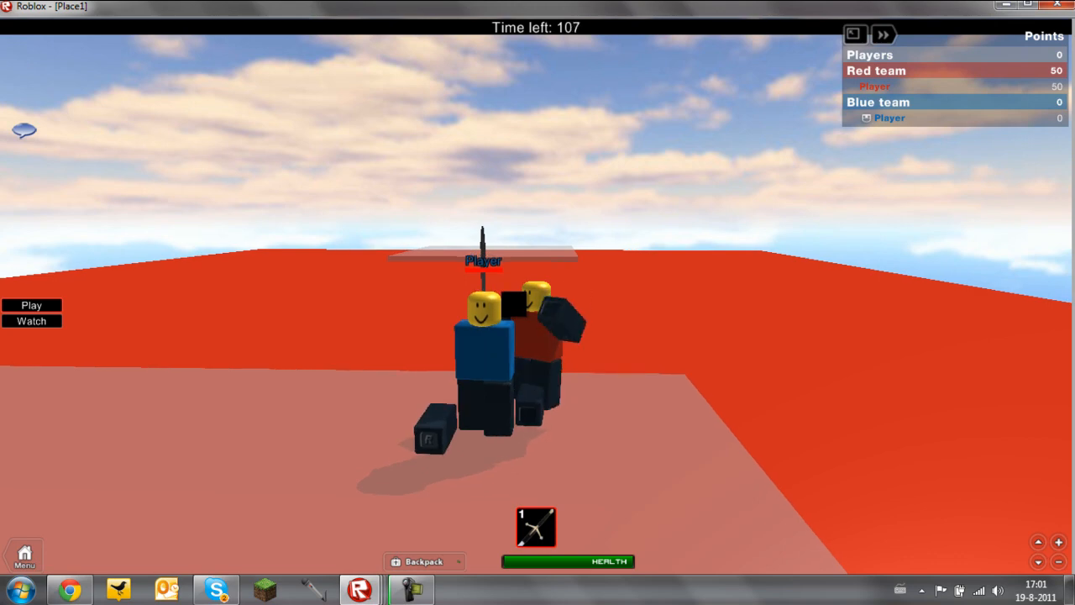
pyautogui.press('d')
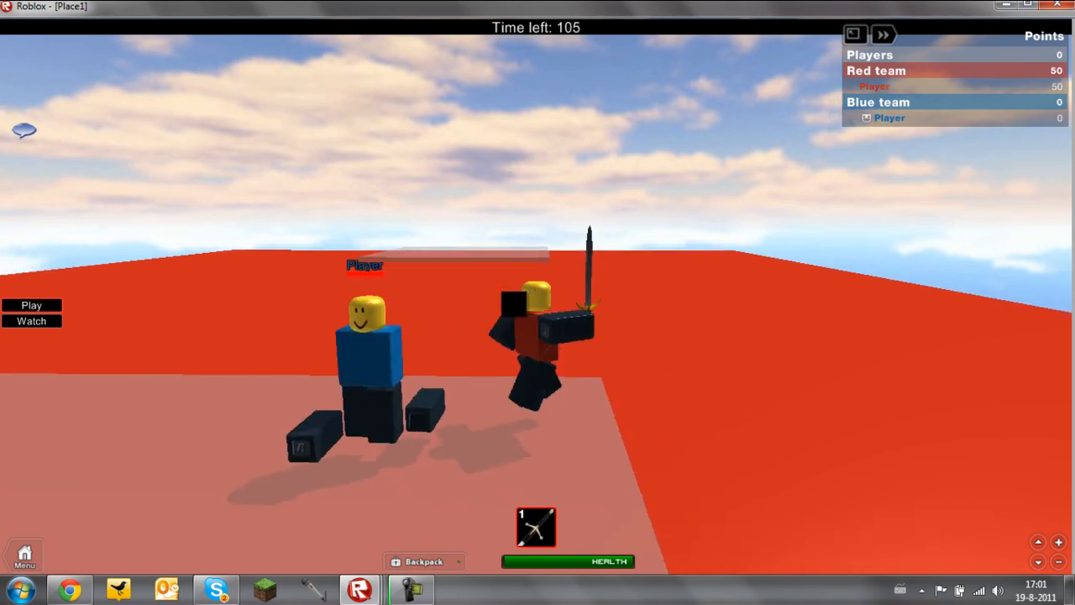
pyautogui.moveTo(514, 304); pyautogui.dragTo(514, 305, button='right')
pyautogui.press('w')
pyautogui.press('d')
pyautogui.press('w')
pyautogui.press('s')
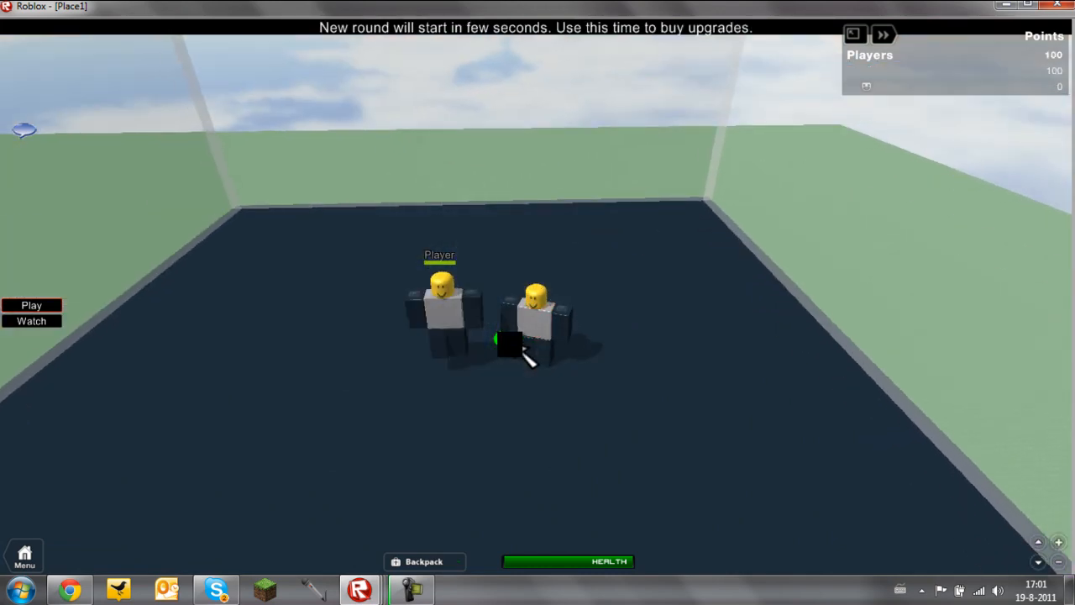
# Step: Check the points in the lobby and move around there until another minigame round begins
pyautogui.press('w')
pyautogui.moveTo(547, 357); pyautogui.dragTo(549, 356, button='right')
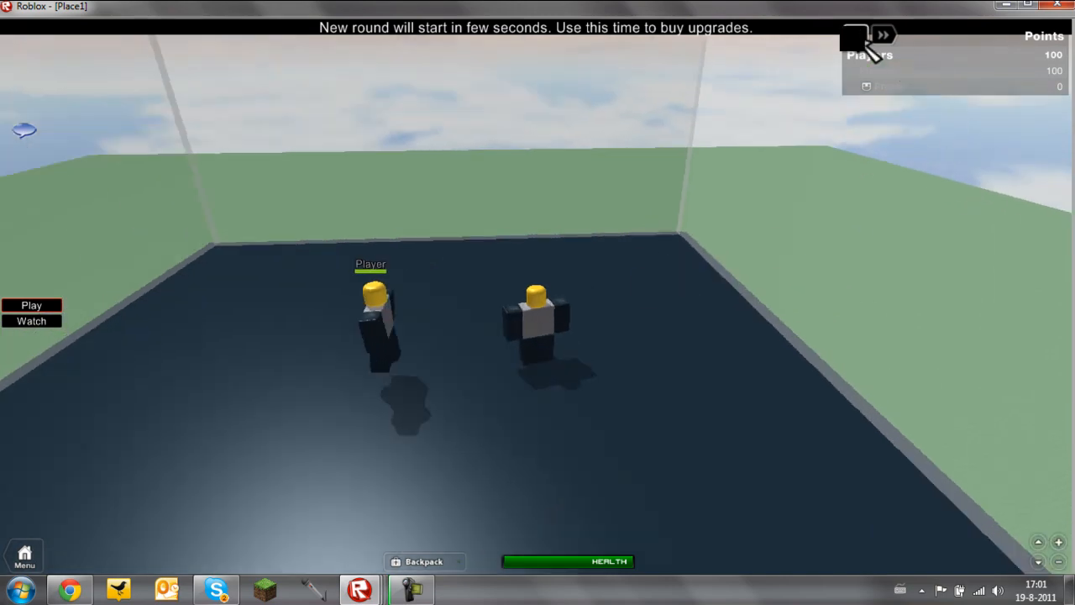
pyautogui.moveTo(714, 238); pyautogui.dragTo(713, 237, button='right')
pyautogui.press('w')
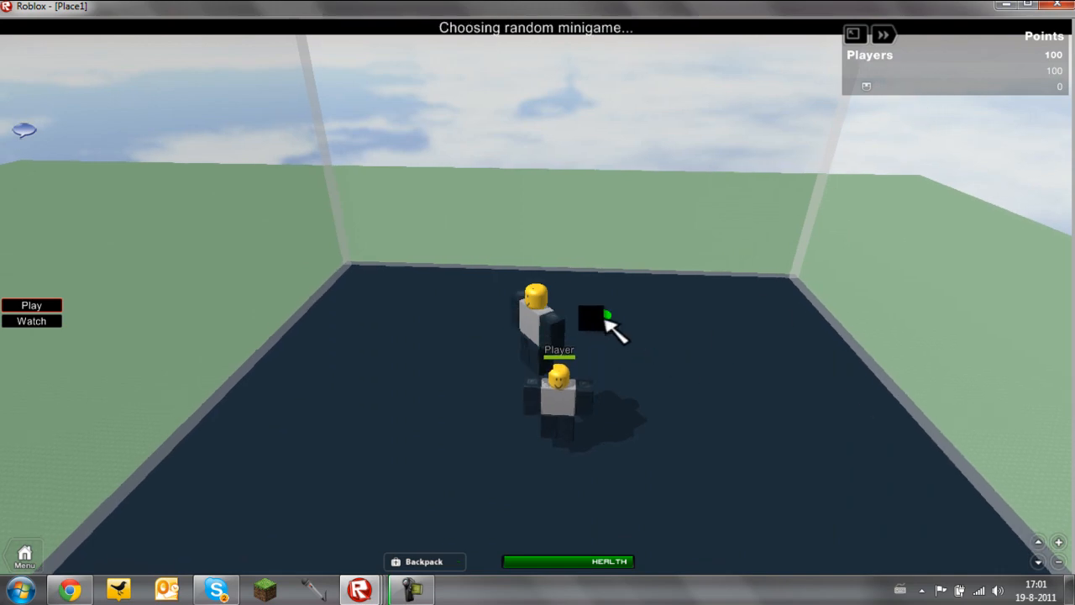
pyautogui.moveTo(606, 322); pyautogui.dragTo(607, 322, button='right')
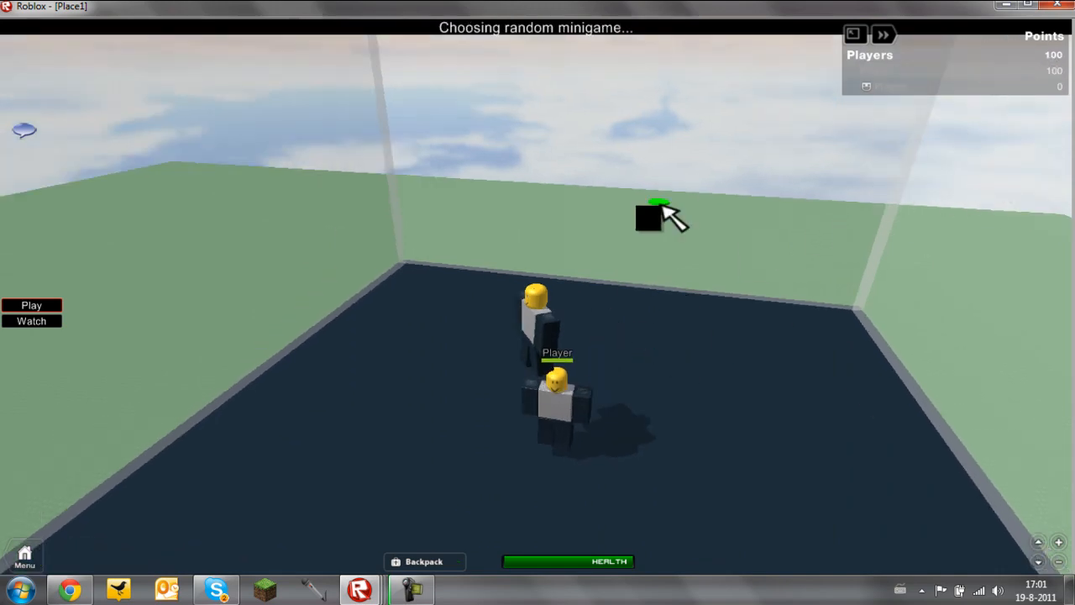
pyautogui.moveTo(662, 204); pyautogui.dragTo(657, 216, button='right')
pyautogui.moveTo(626, 89); pyautogui.dragTo(628, 96, button='right')
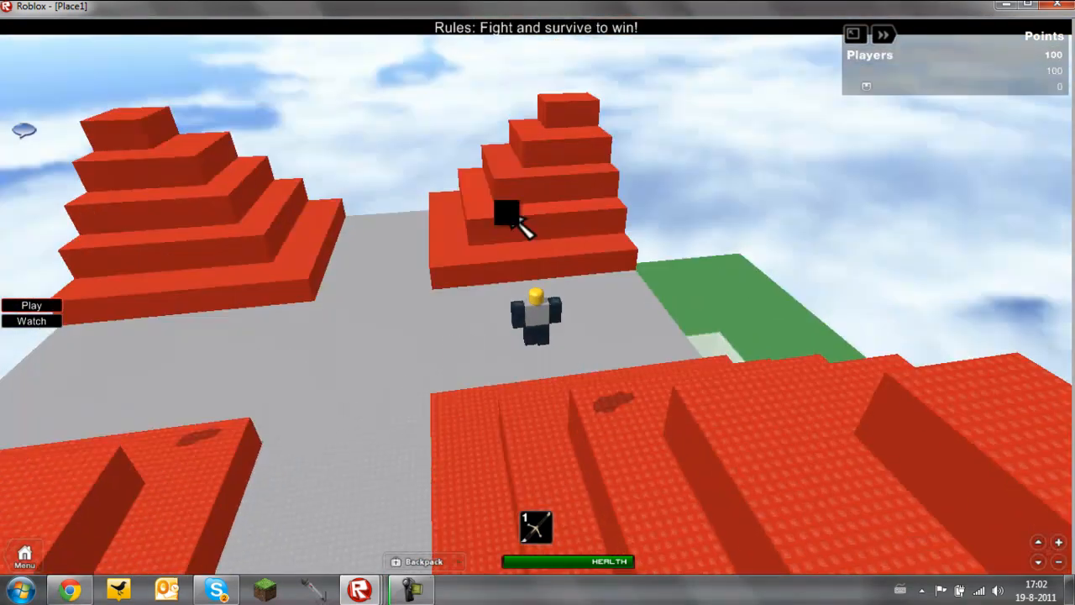
# Step: Equip the sword and move over the red stepped pyramid toward the other player as the fighting round starts
pyautogui.moveTo(513, 219); pyautogui.dragTo(561, 241, button='right')
pyautogui.press('1')
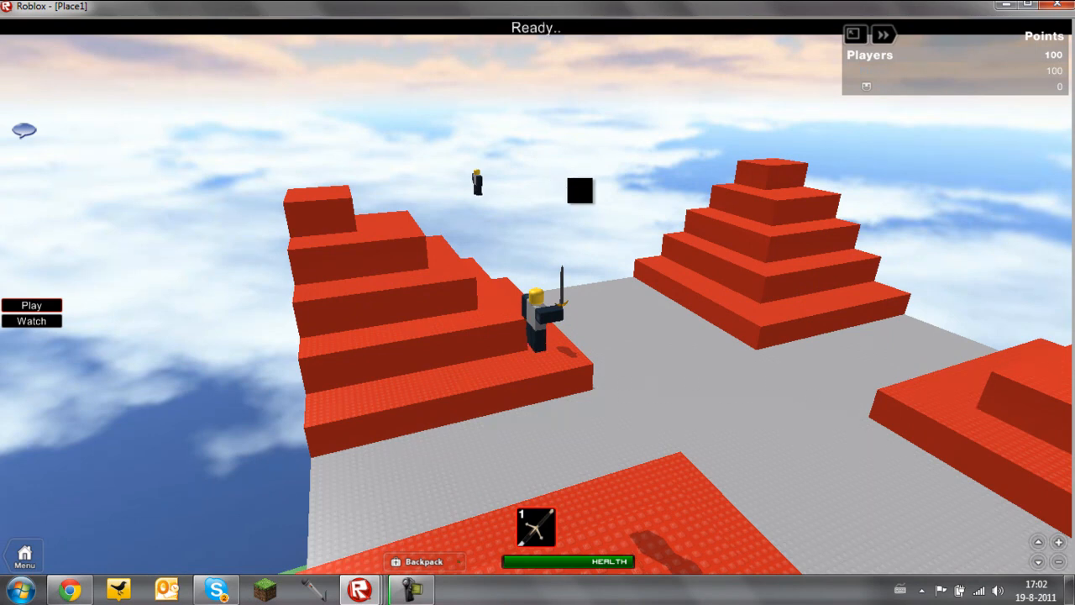
pyautogui.press('w')
pyautogui.moveTo(582, 189); pyautogui.dragTo(569, 190, button='right')
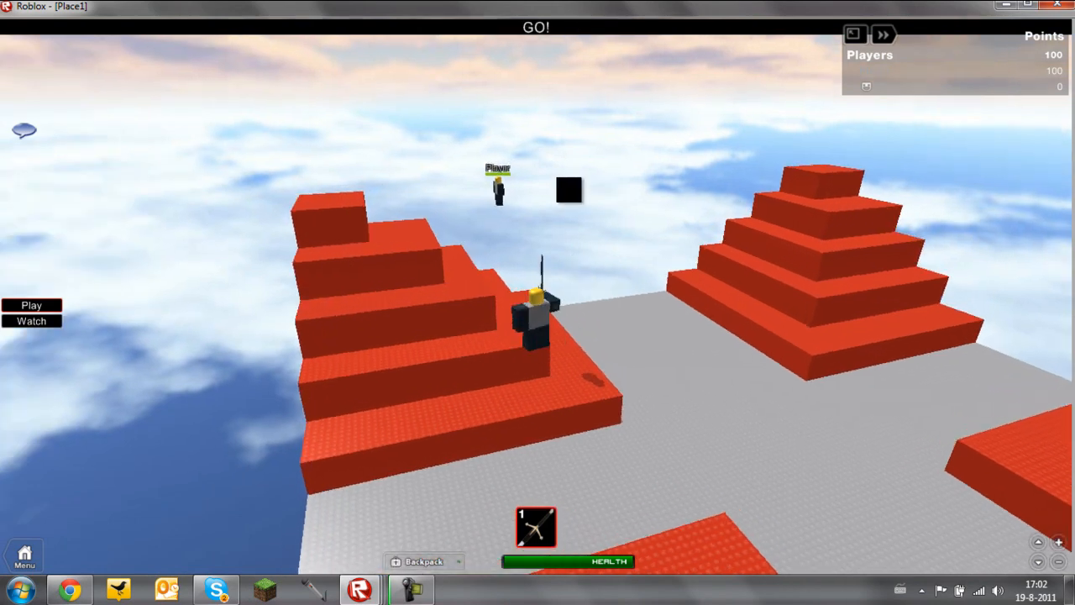
pyautogui.press('space')
pyautogui.press('w')
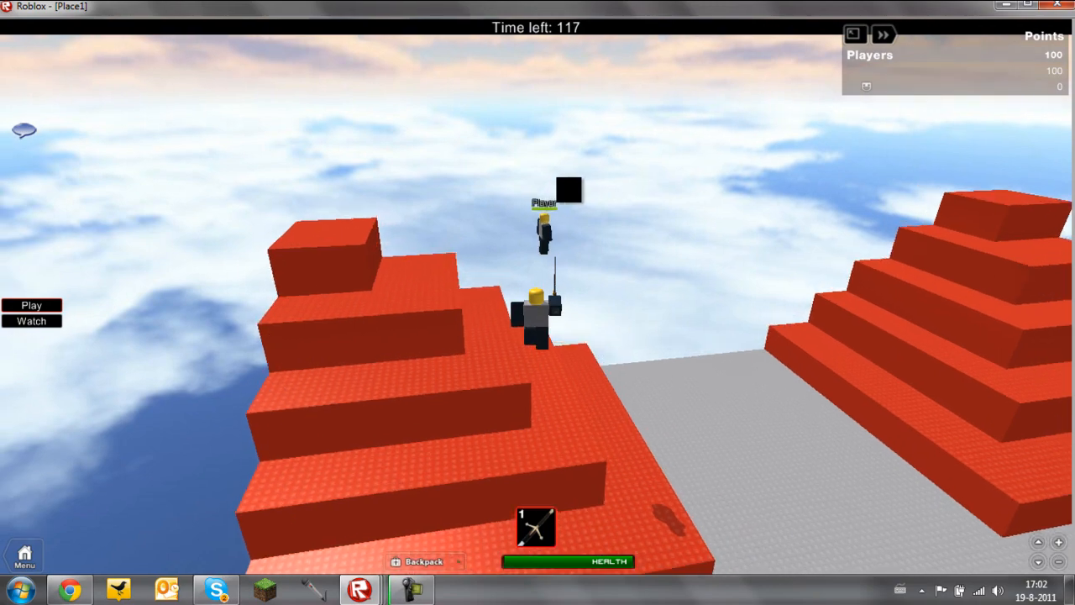
# Step: Fight the other player with the sword above the pyramid steps until the round ends
pyautogui.press('w')
pyautogui.press('d')
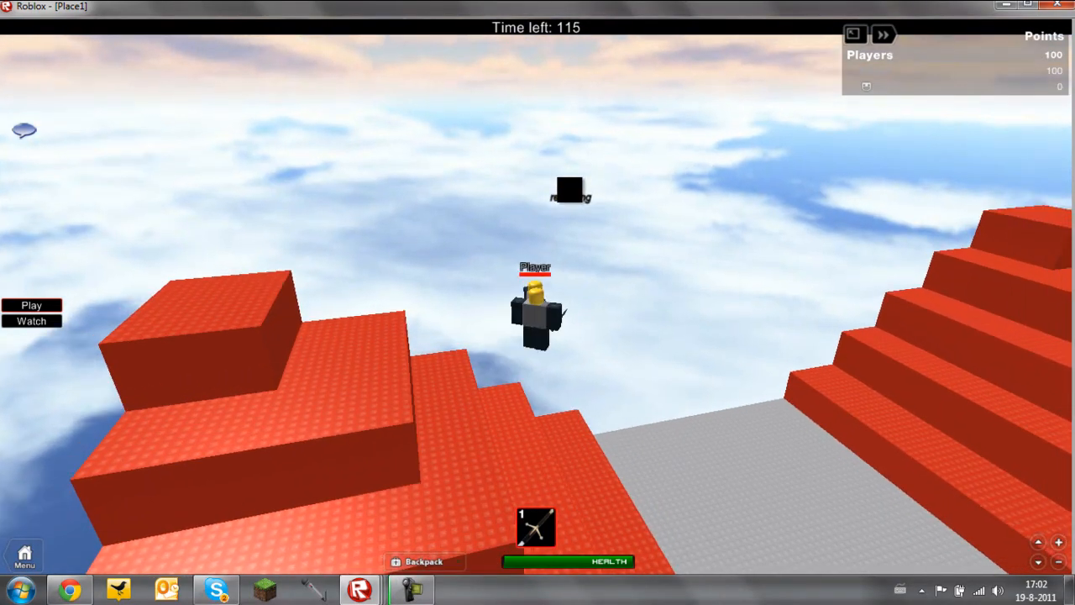
pyautogui.press('space')
pyautogui.press('w')
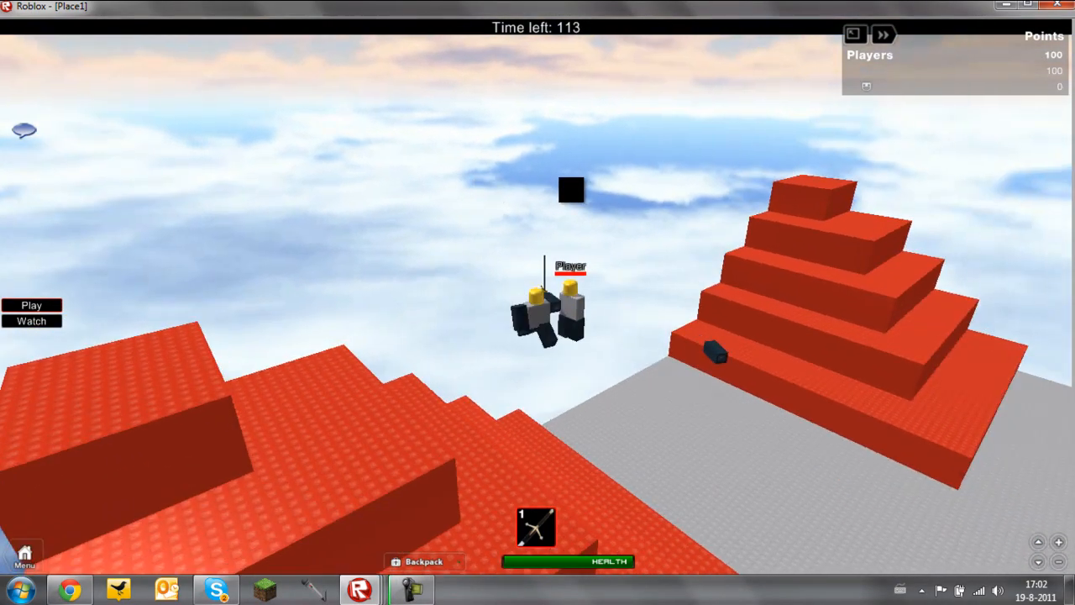
pyautogui.moveTo(571, 190)
pyautogui.mouseDown(button='right')
pyautogui.moveTo(597, 190)
pyautogui.moveTo(572, 199)
pyautogui.mouseUp(button='right')
pyautogui.press('w')
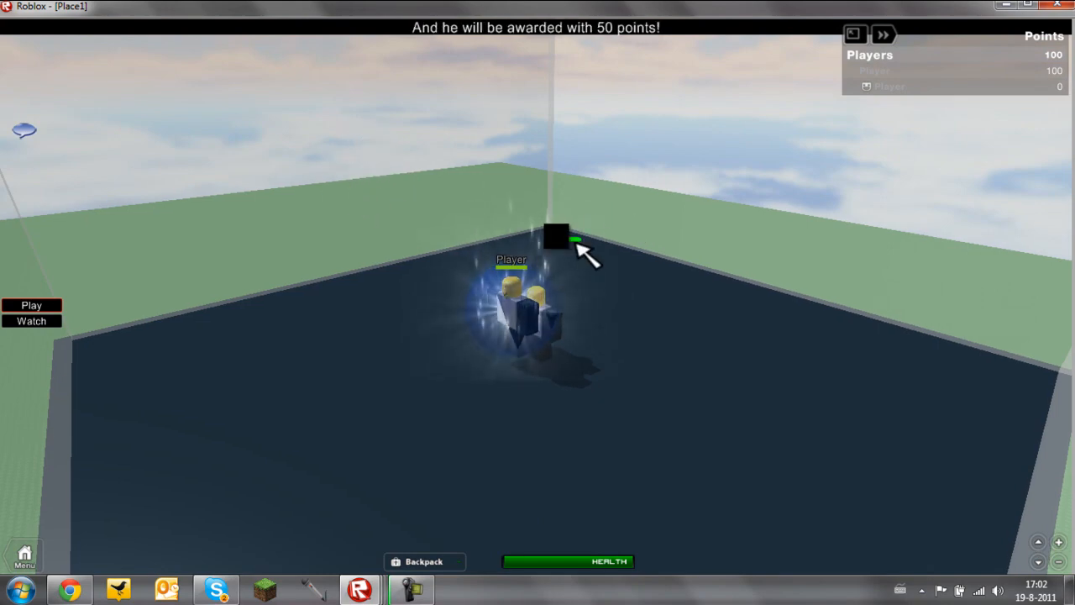
# Step: Check the awarded points in the lobby and wait there for the next minigame
pyautogui.press('w')
pyautogui.moveTo(547, 232)
pyautogui.mouseDown(button='right')
pyautogui.moveTo(554, 237)
pyautogui.moveTo(542, 234)
pyautogui.mouseUp(button='right')
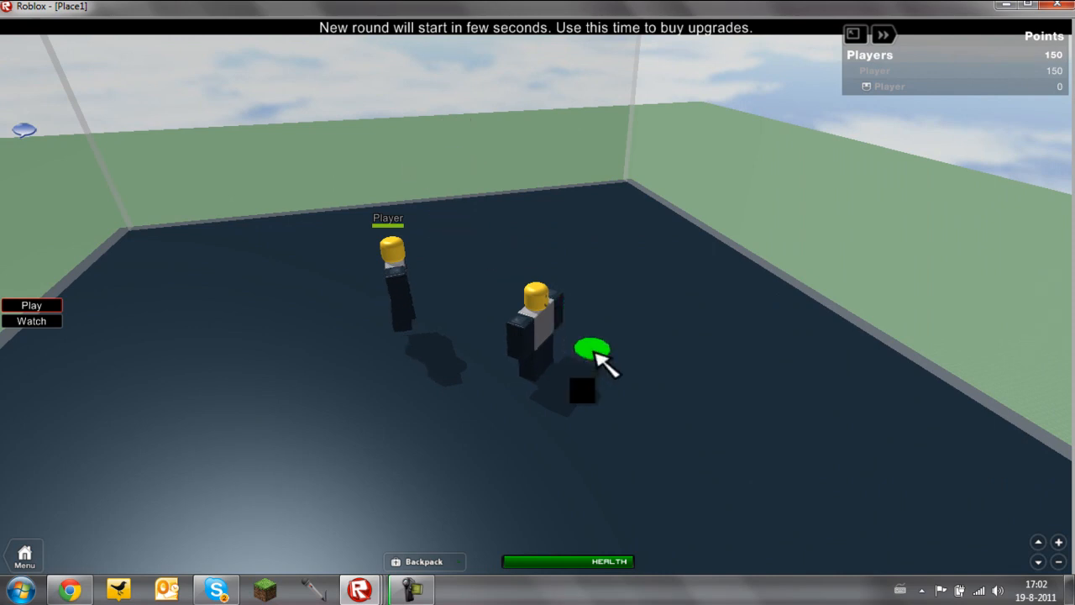
pyautogui.moveTo(554, 354); pyautogui.dragTo(538, 372, button='right')
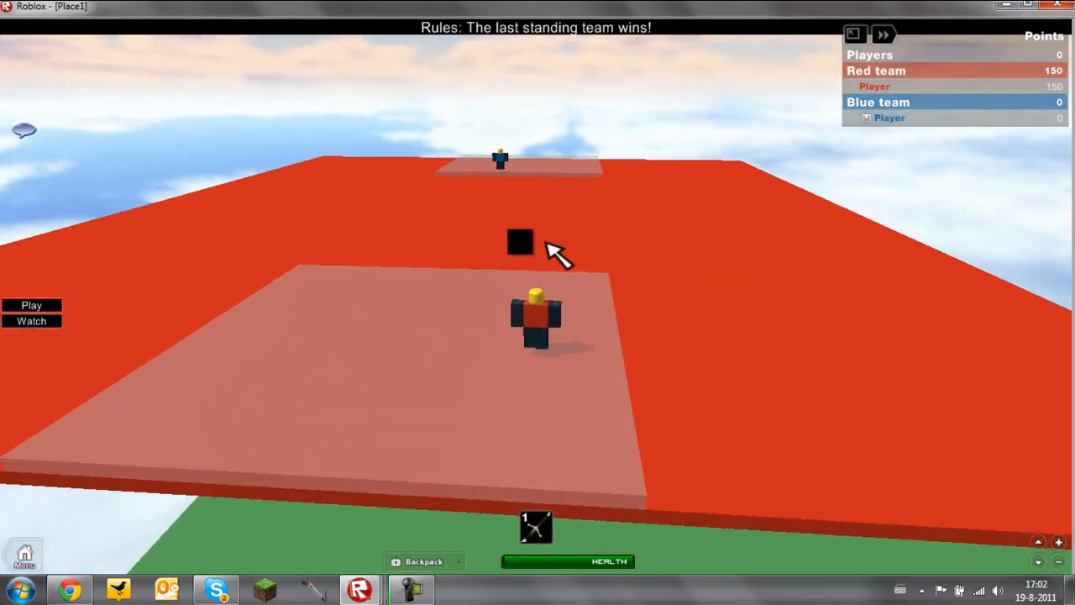
# Step: Equip the sword on the Red team's platform and run across the arena toward the Blue team player
pyautogui.moveTo(571, 266); pyautogui.dragTo(570, 266, button='right')
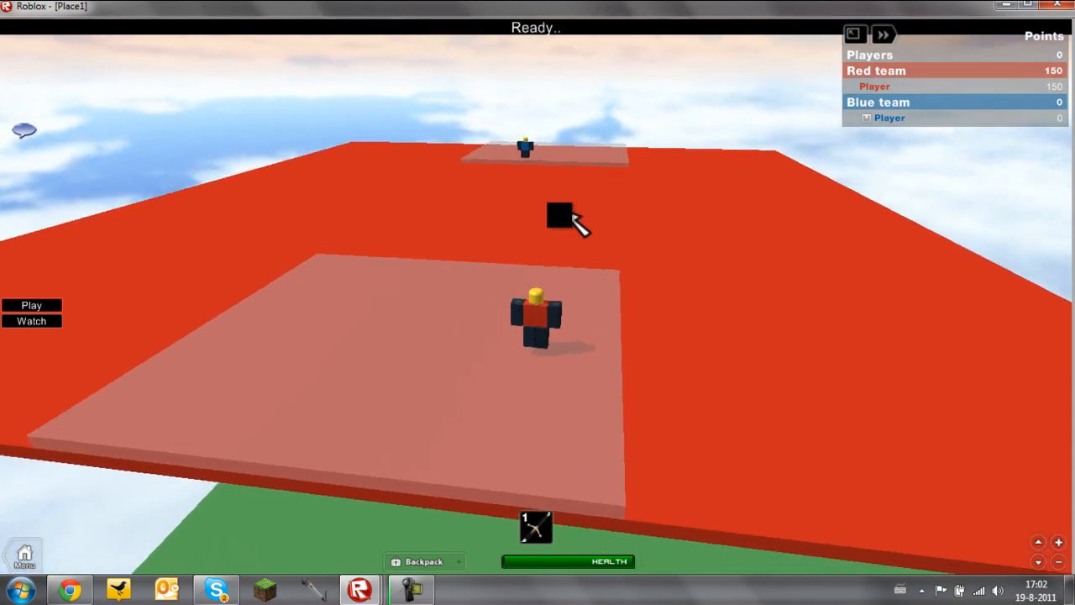
pyautogui.press('w')
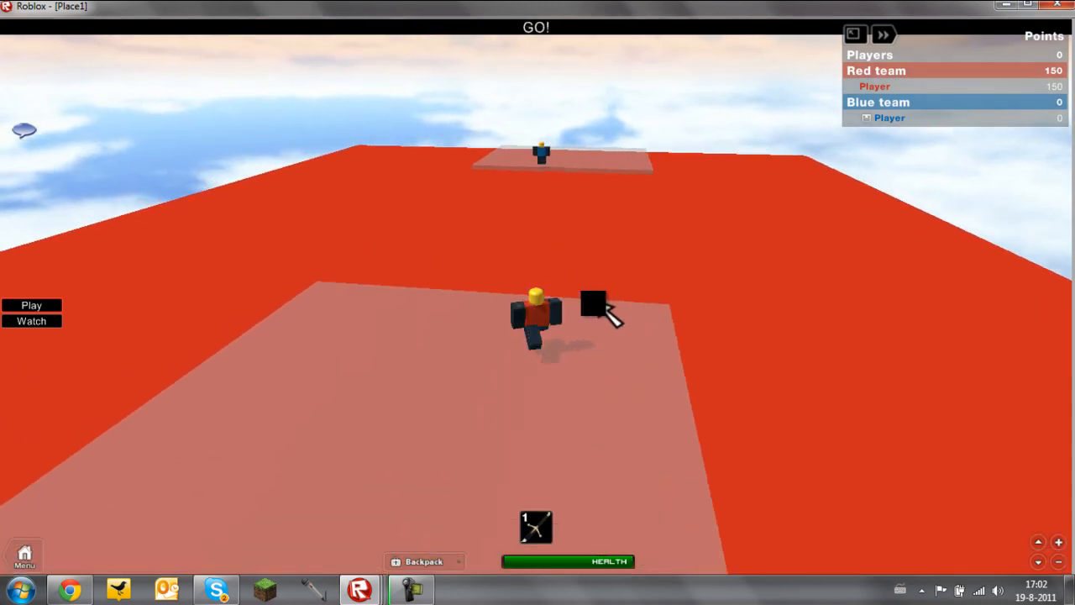
pyautogui.press('1')
pyautogui.scroll(6, 572, 294)
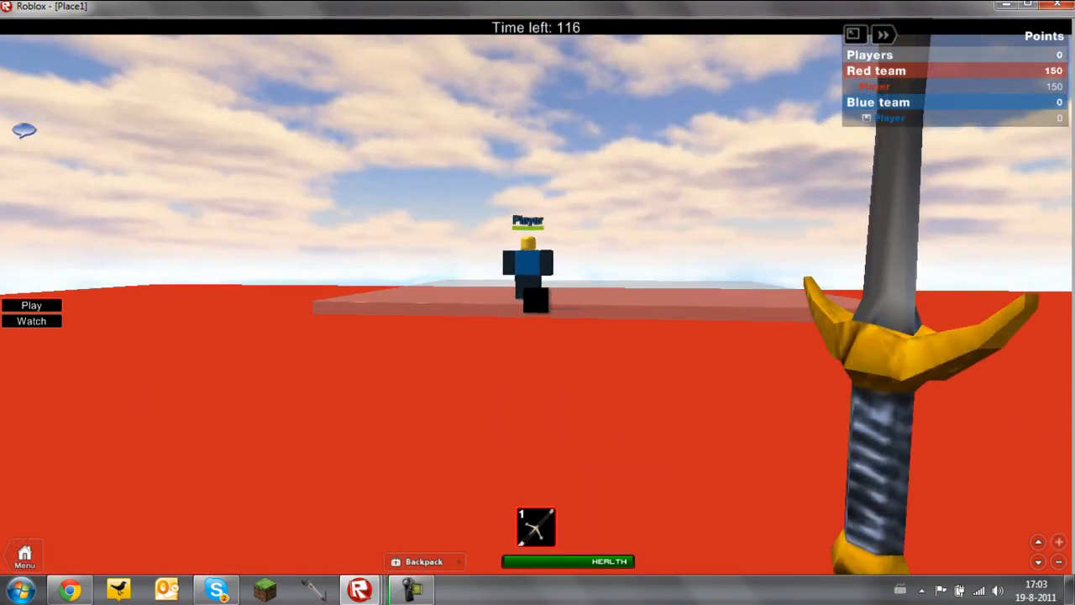
# Step: Strike the Blue team player with the sword on the far transparent platform until the team round ends
pyautogui.click(536, 301)
pyautogui.press('space')
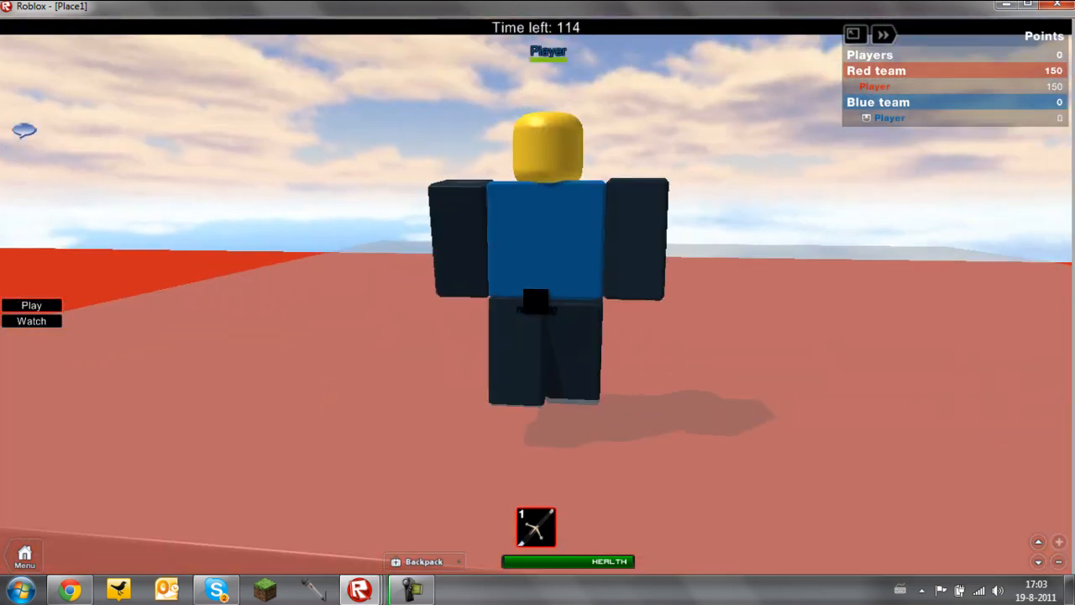
pyautogui.press('w')
pyautogui.click(536, 301)
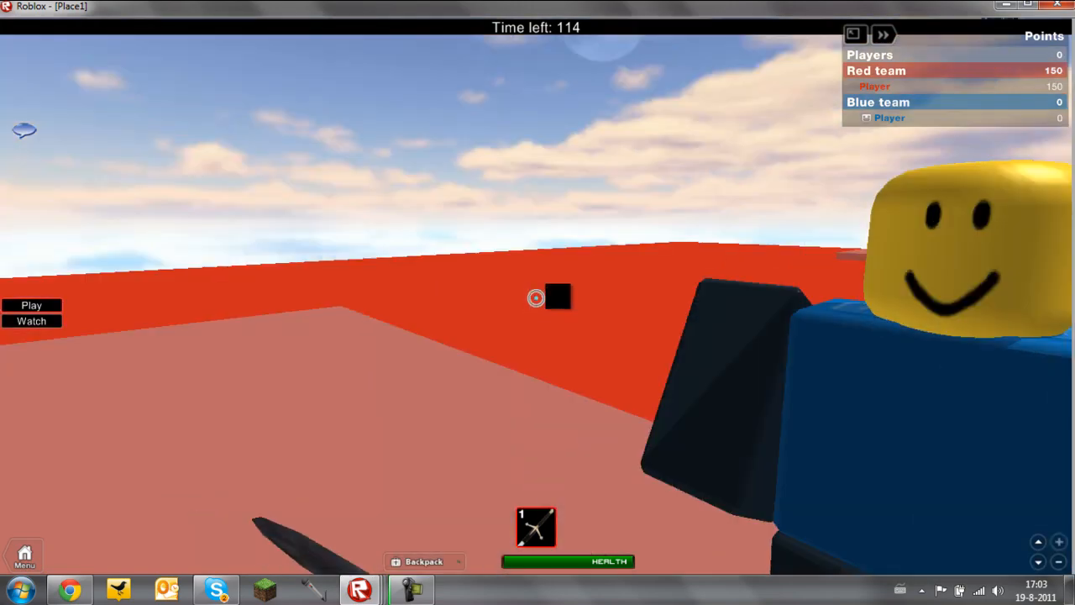
pyautogui.scroll(-10, 522, 302)
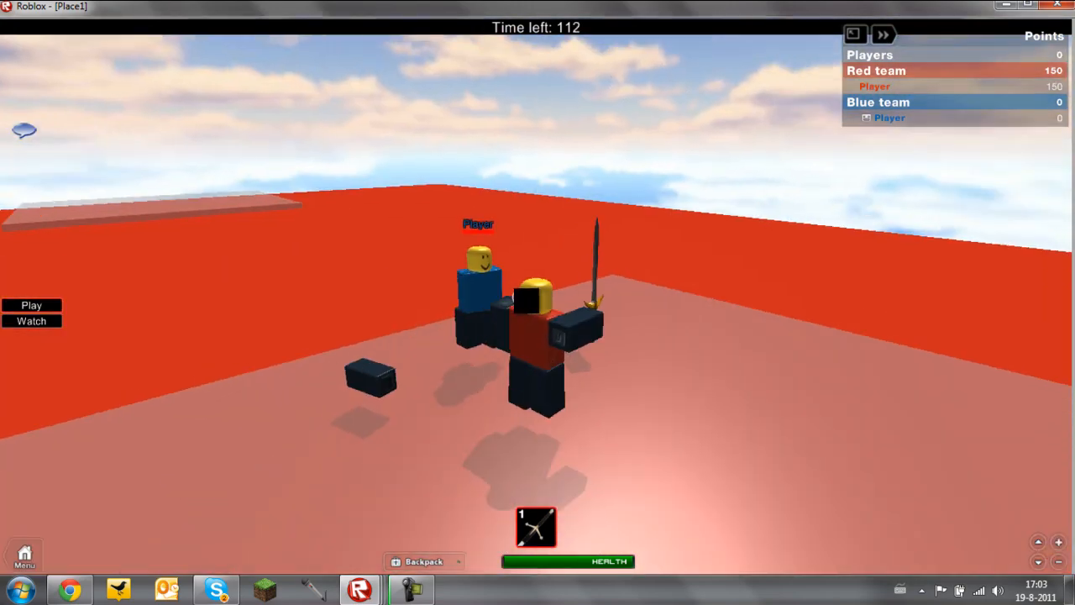
pyautogui.moveTo(523, 300); pyautogui.dragTo(522, 302, button='right')
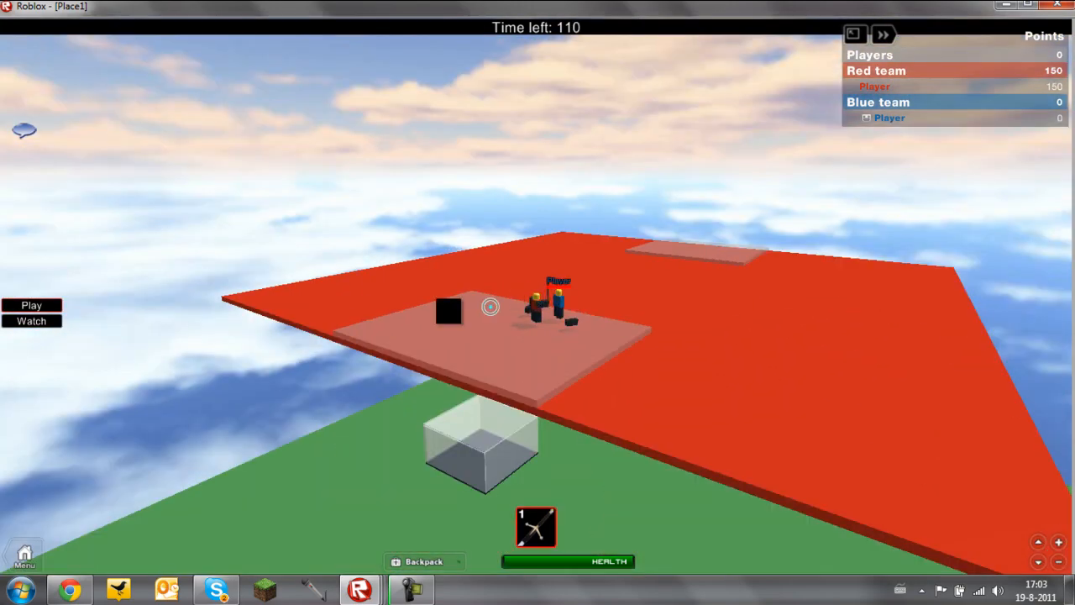
pyautogui.scroll(-3, 448, 312)
pyautogui.moveTo(448, 313); pyautogui.dragTo(446, 325, button='right')
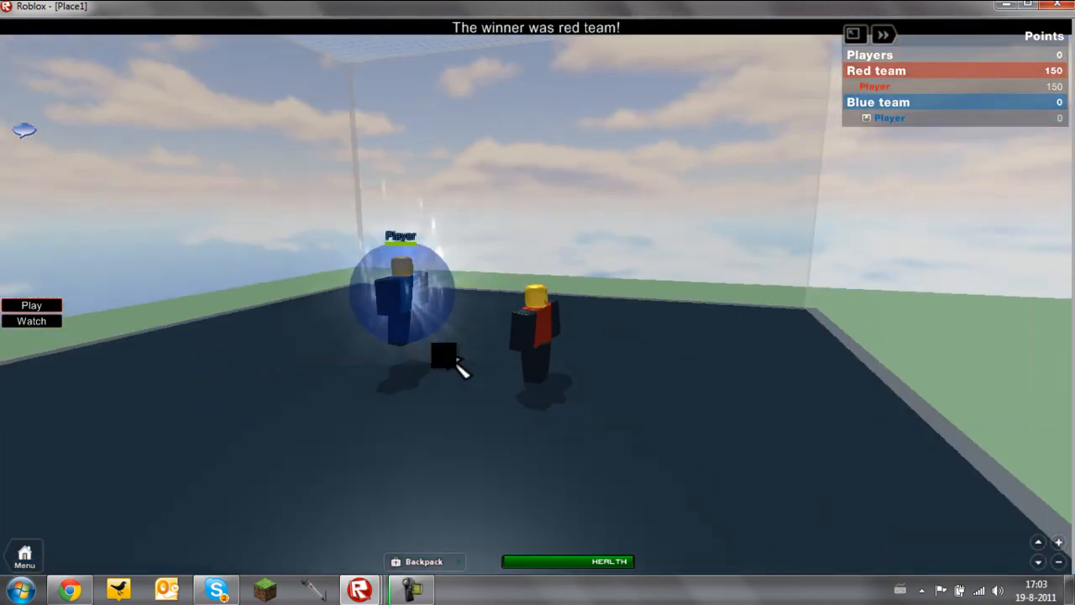
# Step: Look around the lobby, check the updated points and move about until the next sword round begins
pyautogui.moveTo(443, 356); pyautogui.dragTo(442, 355, button='right')
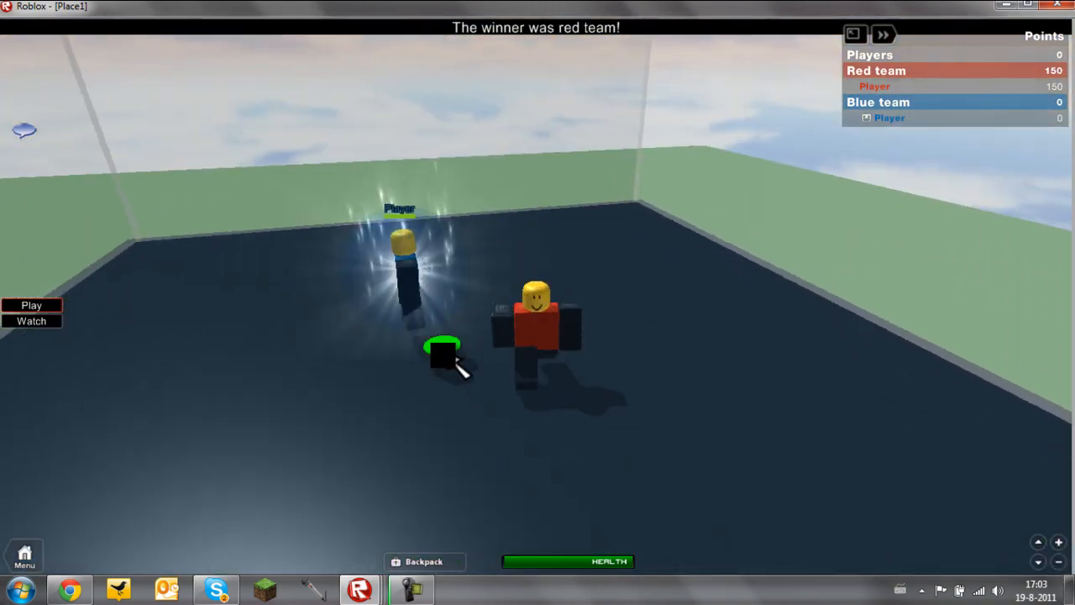
pyautogui.moveTo(482, 392); pyautogui.dragTo(576, 347, button='right')
pyautogui.scroll(3, 576, 346)
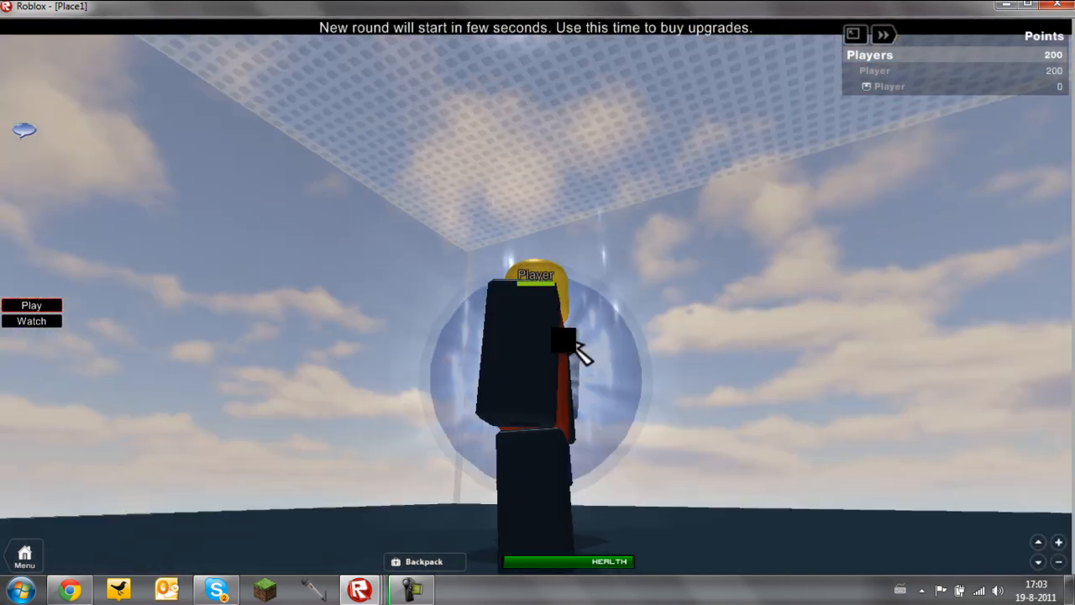
pyautogui.moveTo(457, 174); pyautogui.dragTo(524, 77, button='right')
pyautogui.scroll(-3, 535, 199)
pyautogui.press('w')
pyautogui.press('space')
pyautogui.moveTo(586, 248); pyautogui.dragTo(592, 272, button='right')
pyautogui.press('s')
pyautogui.press('w')
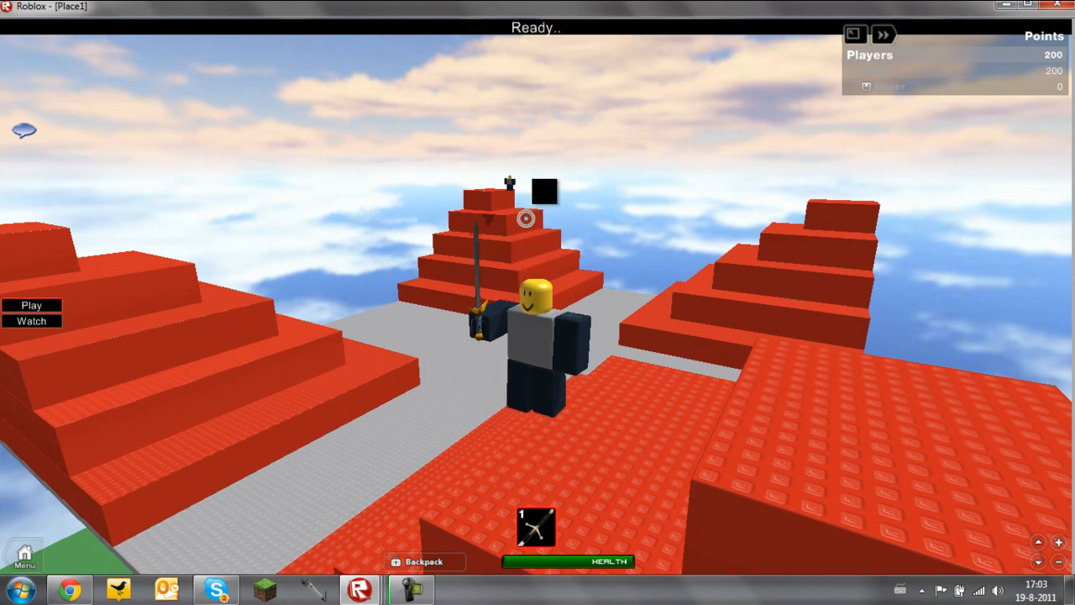
# Step: Cross the grey floor of the pyramid arena with the sword and climb the pyramid where the opponent stands
pyautogui.press('w')
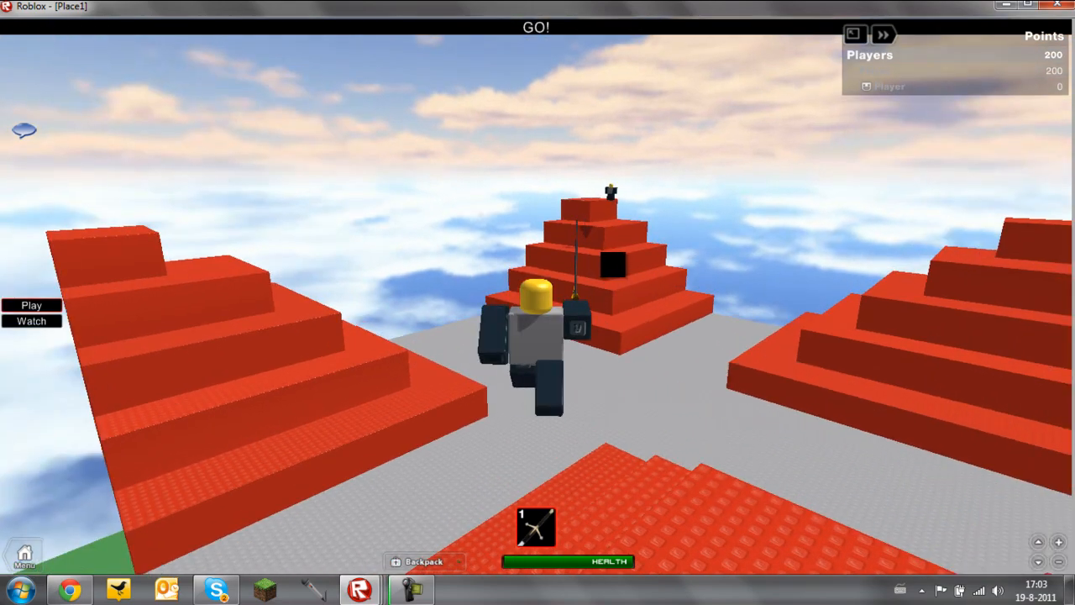
pyautogui.press('w')
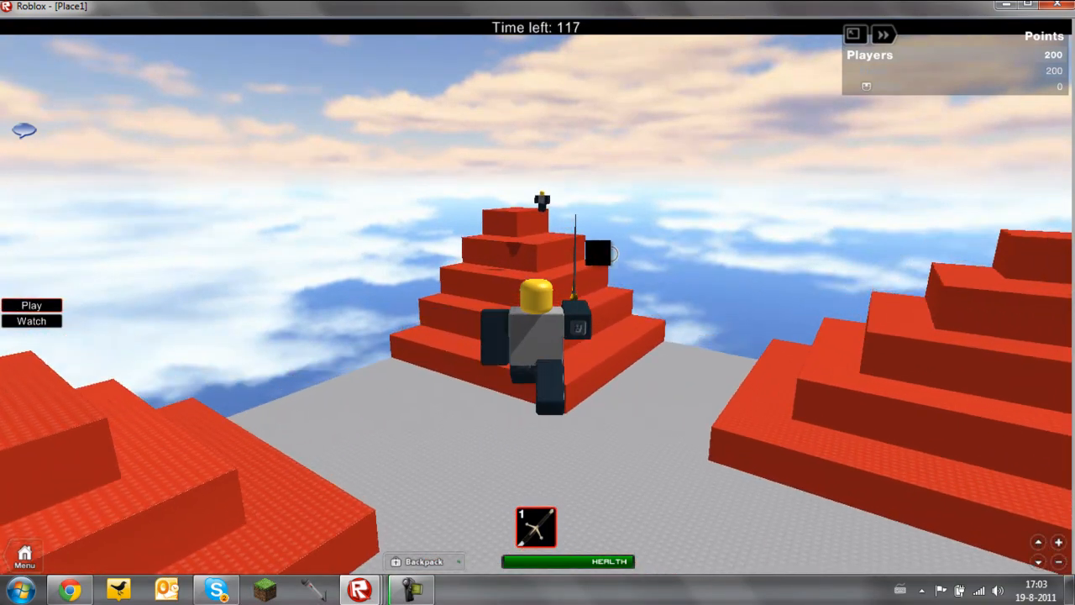
pyautogui.scroll(-10, 576, 224)
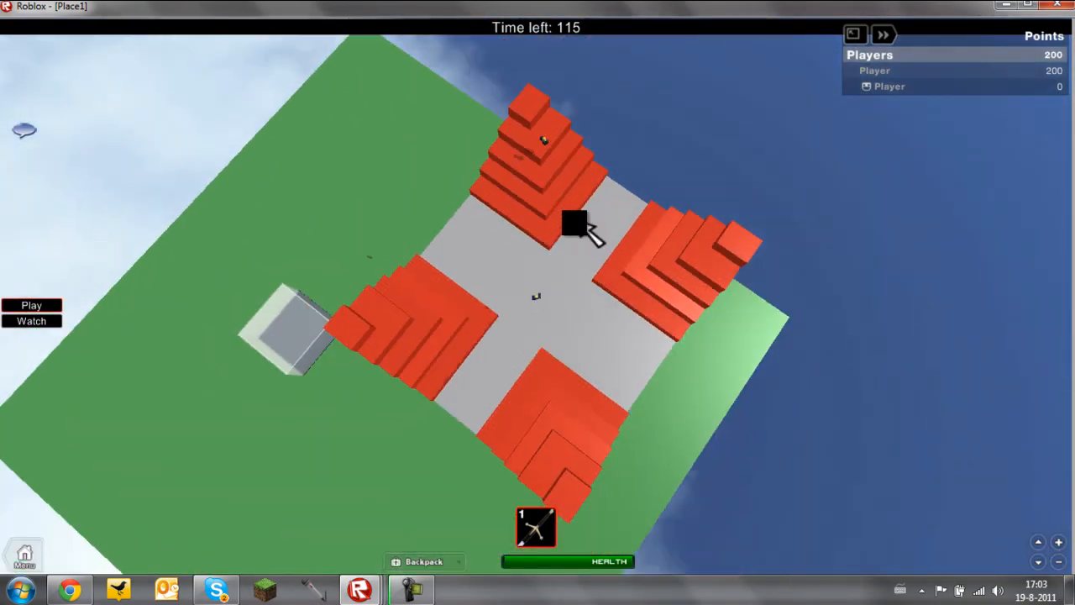
pyautogui.moveTo(577, 223)
pyautogui.mouseDown(button='right')
pyautogui.moveTo(593, 221)
pyautogui.moveTo(575, 220)
pyautogui.mouseUp(button='right')
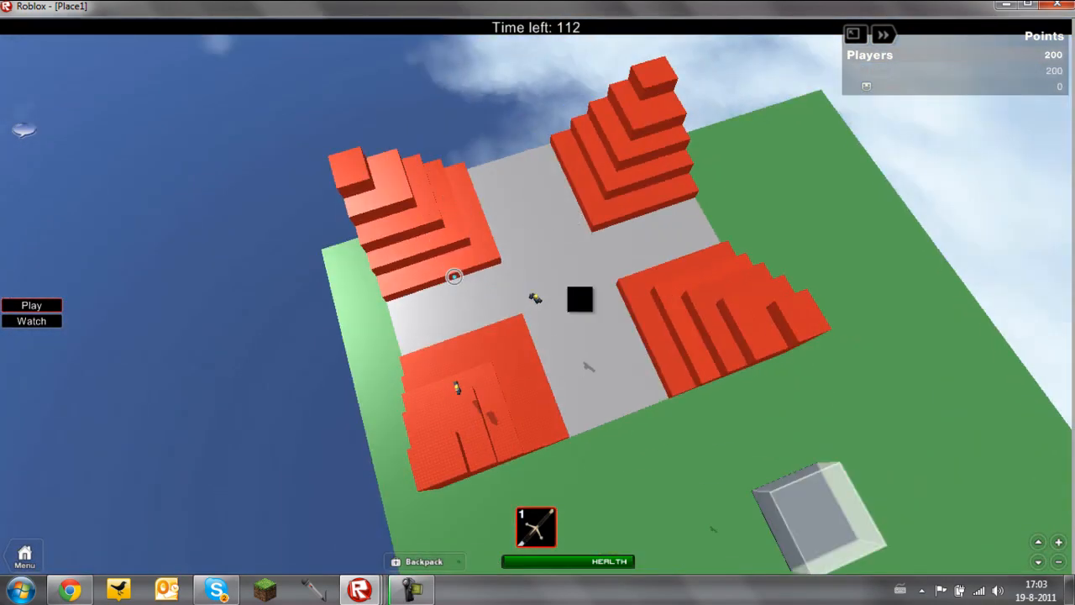
pyautogui.scroll(10, 453, 276)
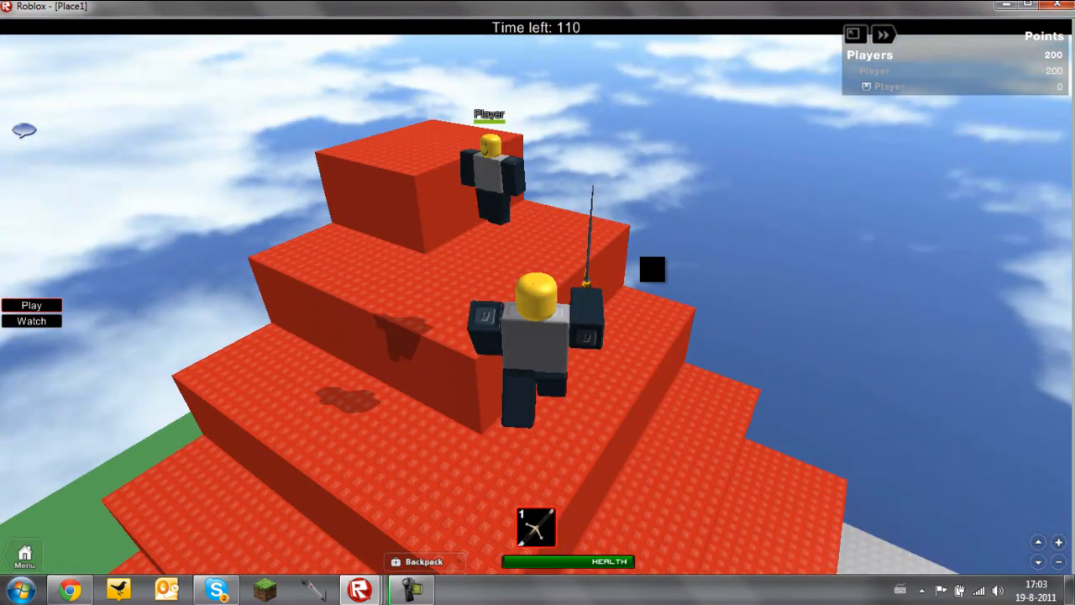
# Step: Attack the opponent with the sword near the pyramid's summit until the round is decided
pyautogui.press('w')
pyautogui.click(644, 267)
pyautogui.click(655, 269)
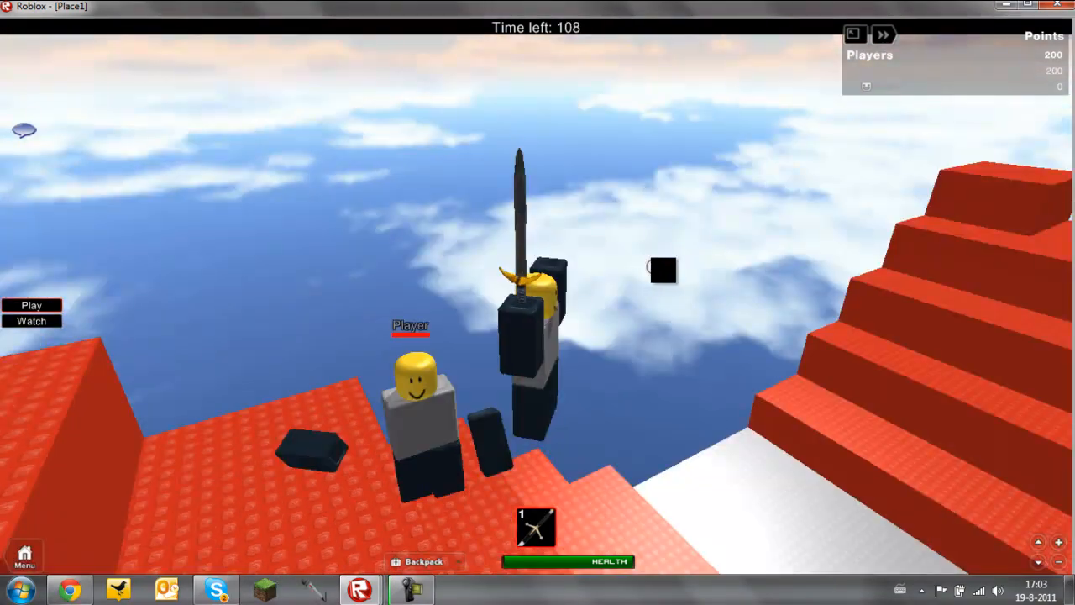
pyautogui.press('w')
pyautogui.moveTo(664, 270); pyautogui.dragTo(643, 270, button='right')
pyautogui.scroll(-4, 657, 269)
pyautogui.press('w')
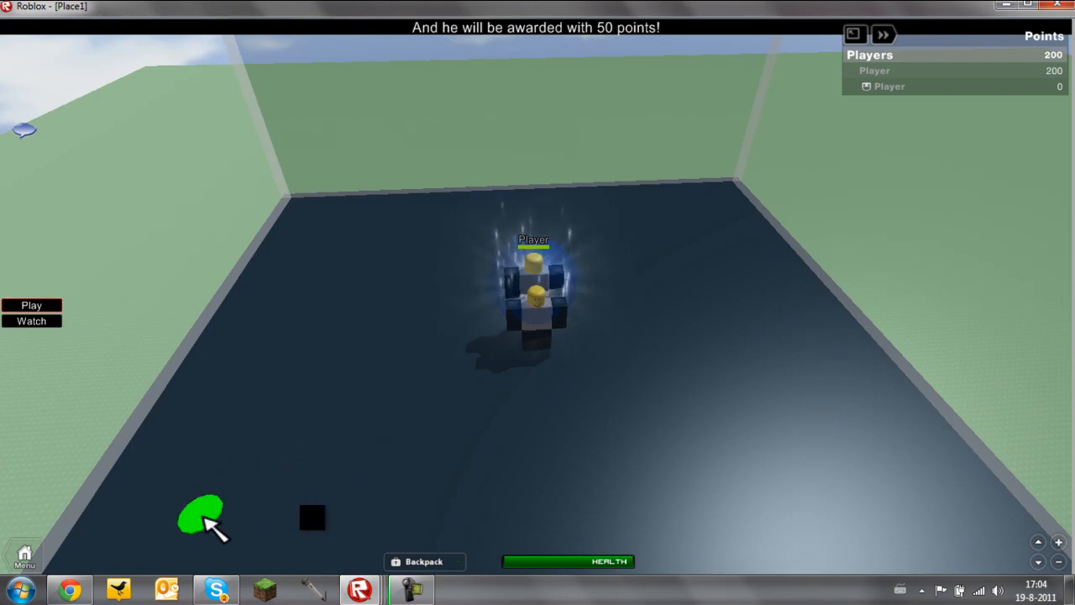
# Step: Switch to the second player's Place1 window and check both players' points in the lobby
pyautogui.moveTo(368, 593)
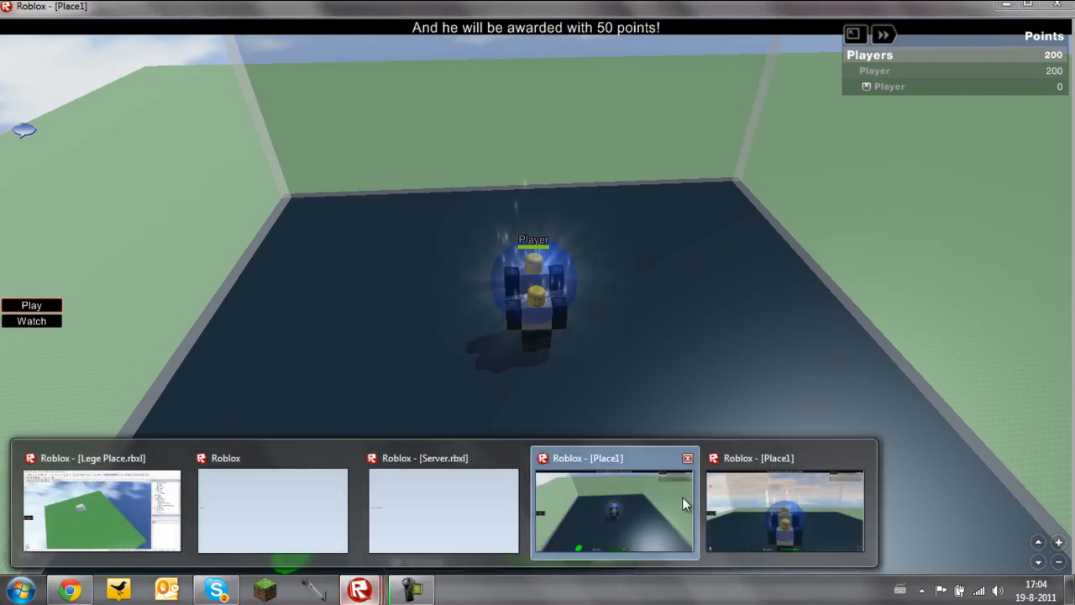
pyautogui.click(783, 509)
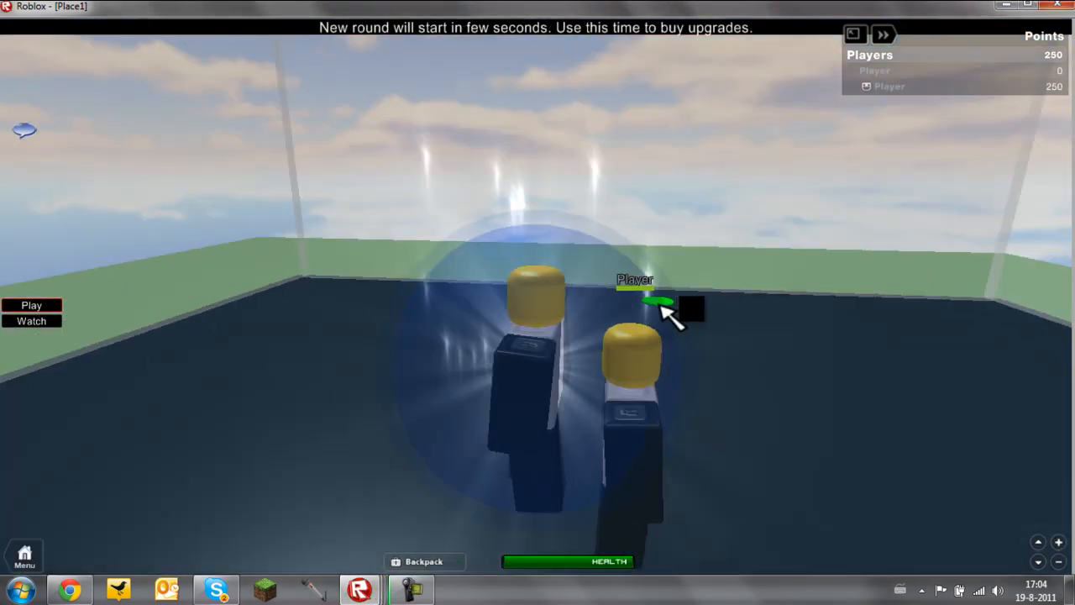
pyautogui.scroll(-3, 661, 305)
pyautogui.moveTo(661, 305); pyautogui.dragTo(662, 305, button='right')
pyautogui.moveTo(585, 340)
pyautogui.mouseDown(button='right')
pyautogui.moveTo(595, 338)
pyautogui.moveTo(583, 339)
pyautogui.mouseUp(button='right')
# Step: Walk and jump around the lobby as the second player until a new minigame is chosen
pyautogui.press('space')
pyautogui.press('w')
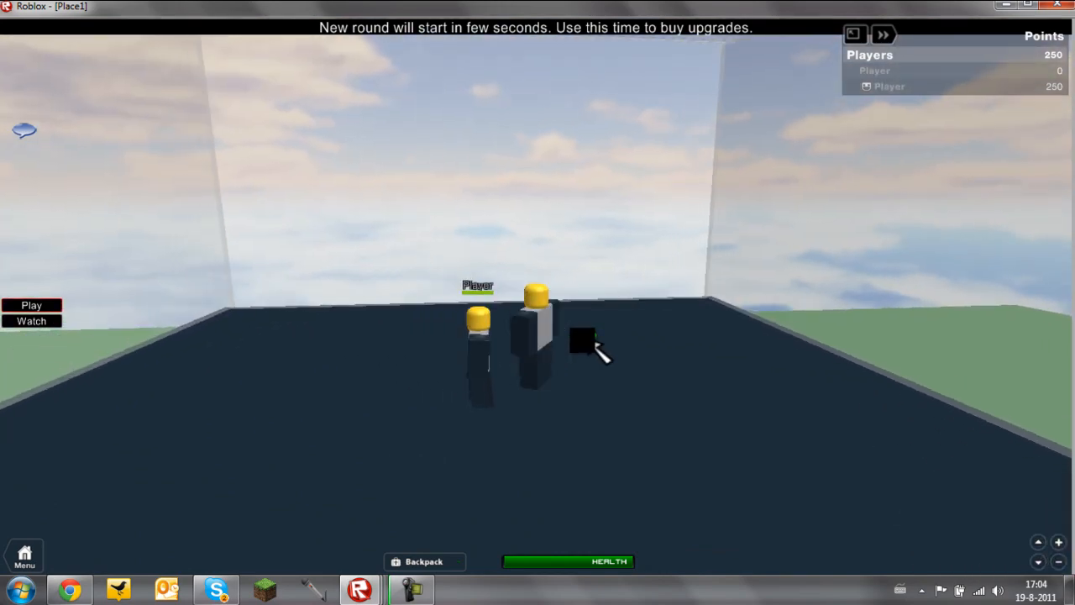
pyautogui.press('a')
pyautogui.press('d')
pyautogui.press('space')
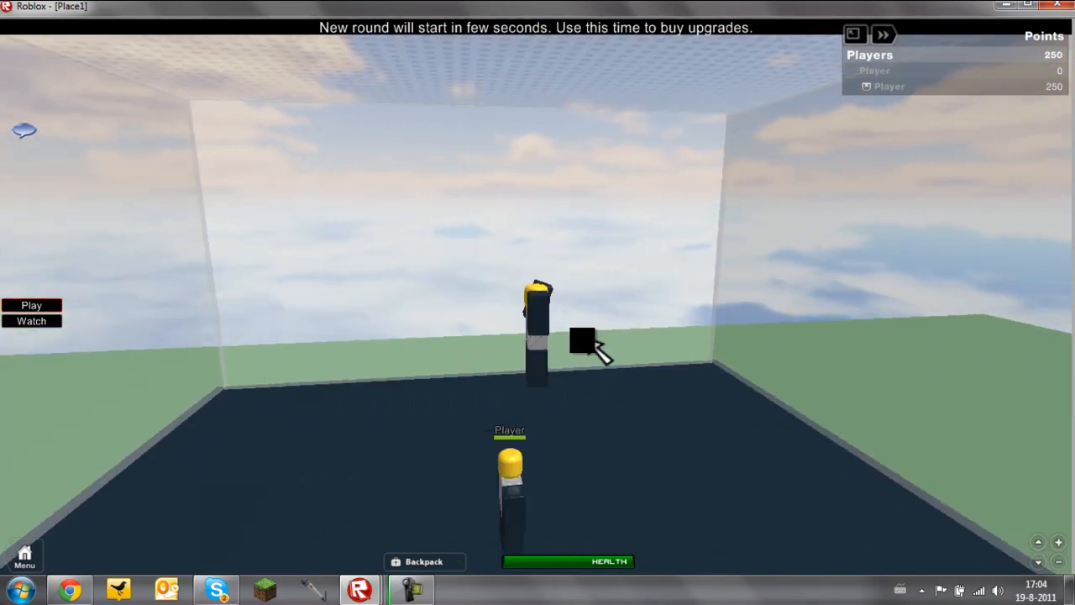
pyautogui.press('s')
pyautogui.press('a')
pyautogui.press('w')
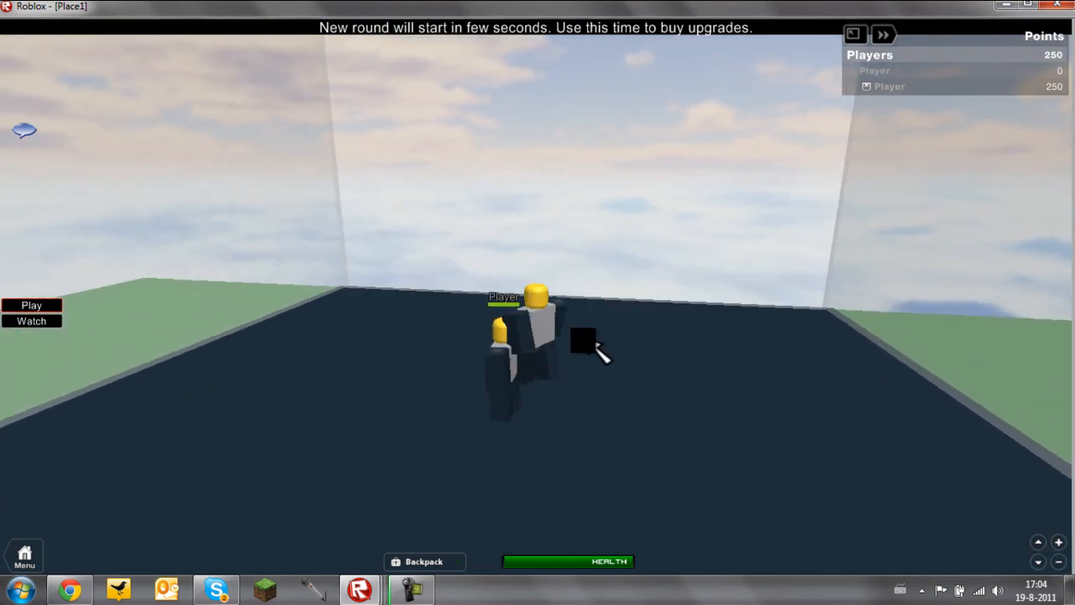
pyautogui.press('space')
pyautogui.press('a')
pyautogui.press('s')
pyautogui.press('w')
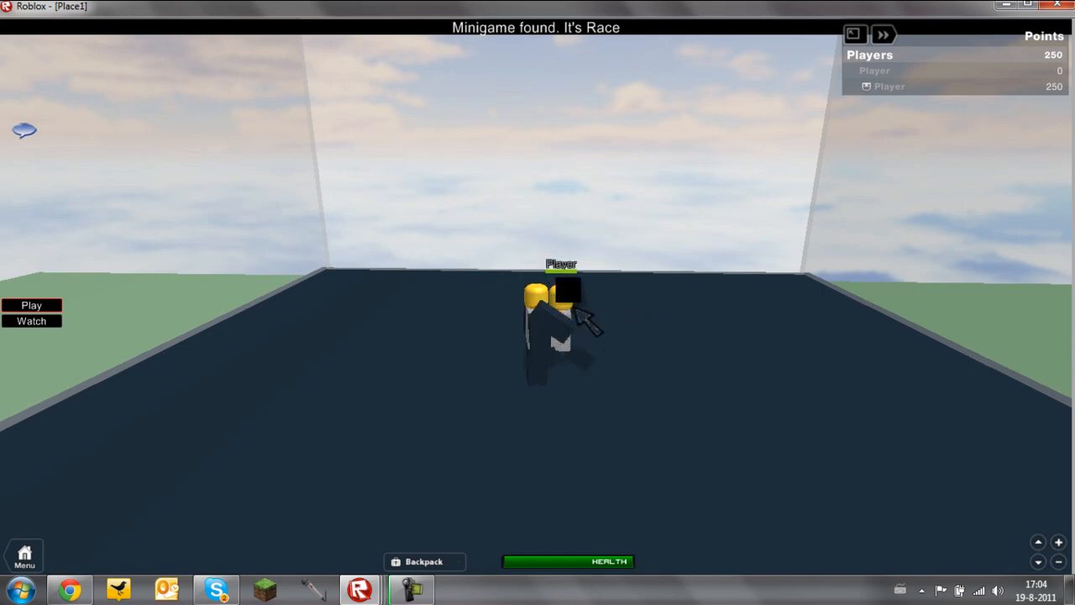
# Step: Move the second player onto the Race map's orange start platform and face the grey platforms for the start
pyautogui.moveTo(578, 310); pyautogui.dragTo(486, 263, button='right')
pyautogui.click(669, 238)
pyautogui.press('s')
pyautogui.click(480, 347)
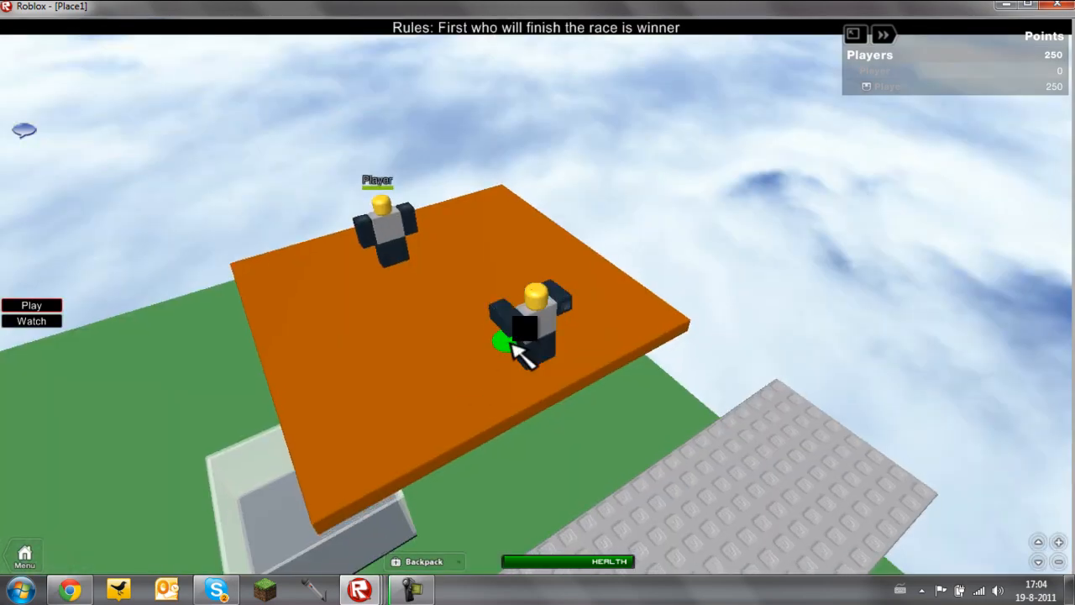
pyautogui.moveTo(511, 344); pyautogui.dragTo(576, 184, button='right')
pyautogui.moveTo(581, 231); pyautogui.dragTo(534, 263, button='right')
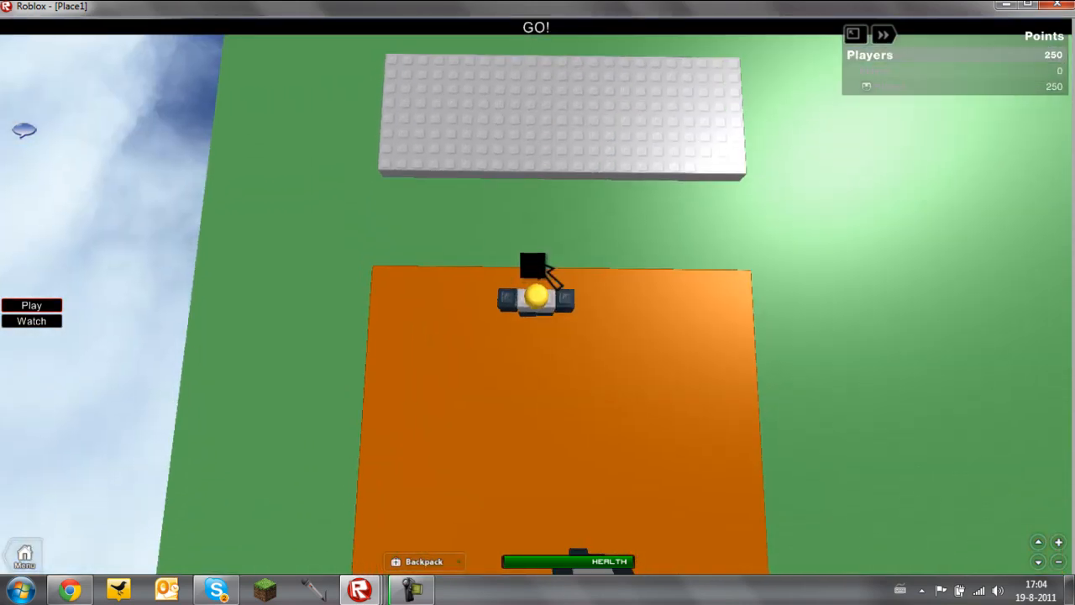
# Step: Run the second player across the row of grey studded platforms to the next orange platform
pyautogui.press('w')
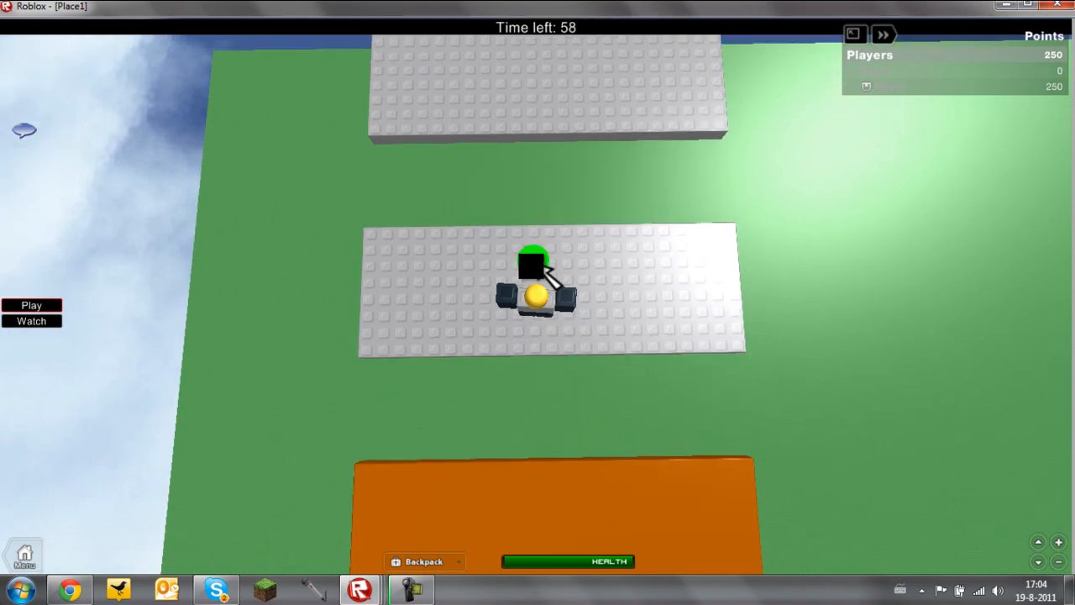
pyautogui.press('w')
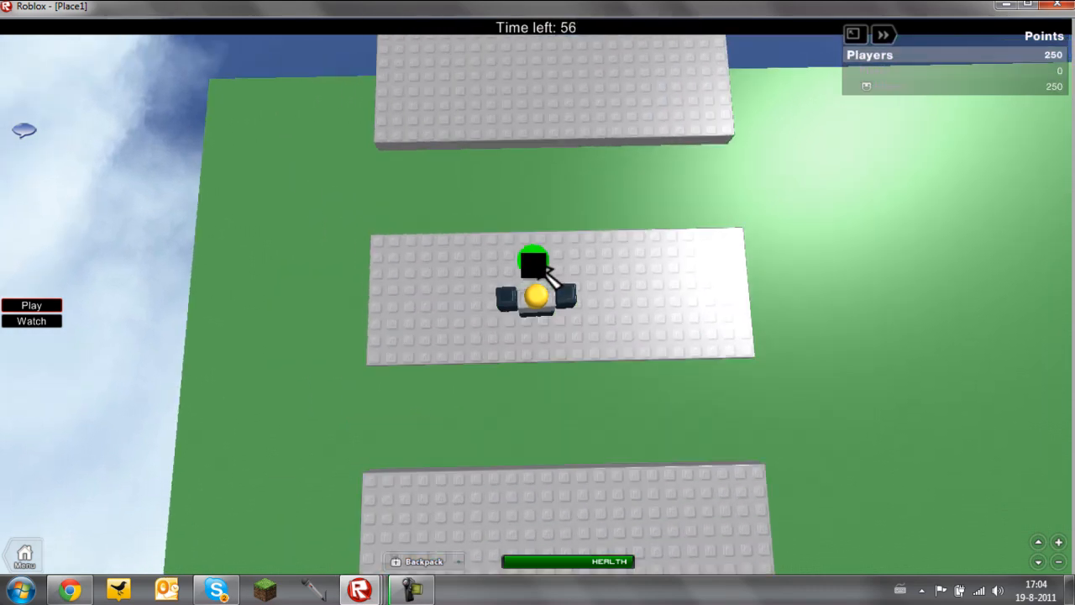
pyautogui.press('w')
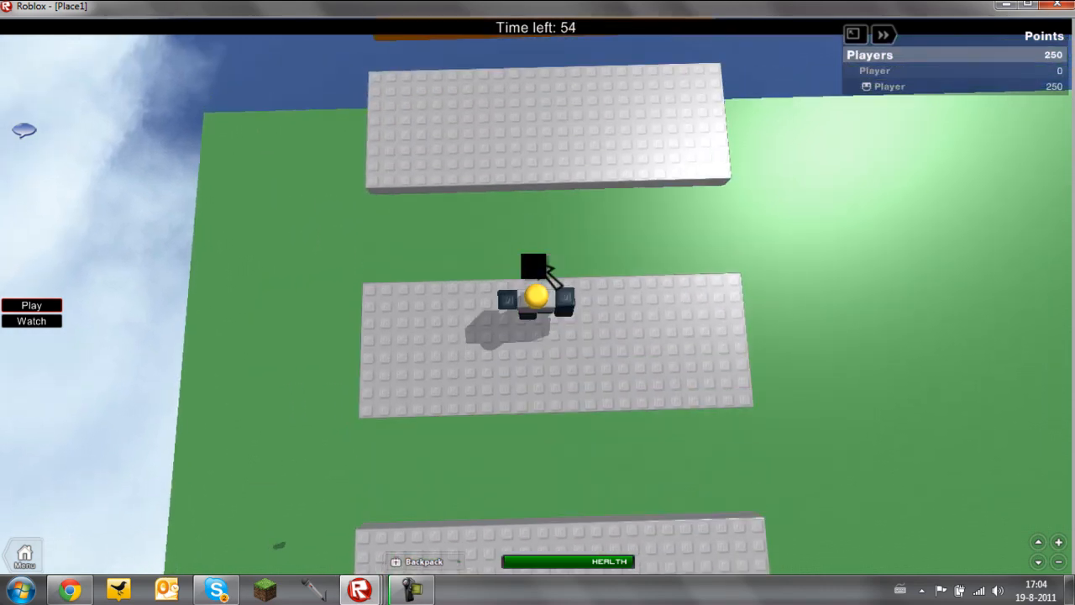
pyautogui.press('w')
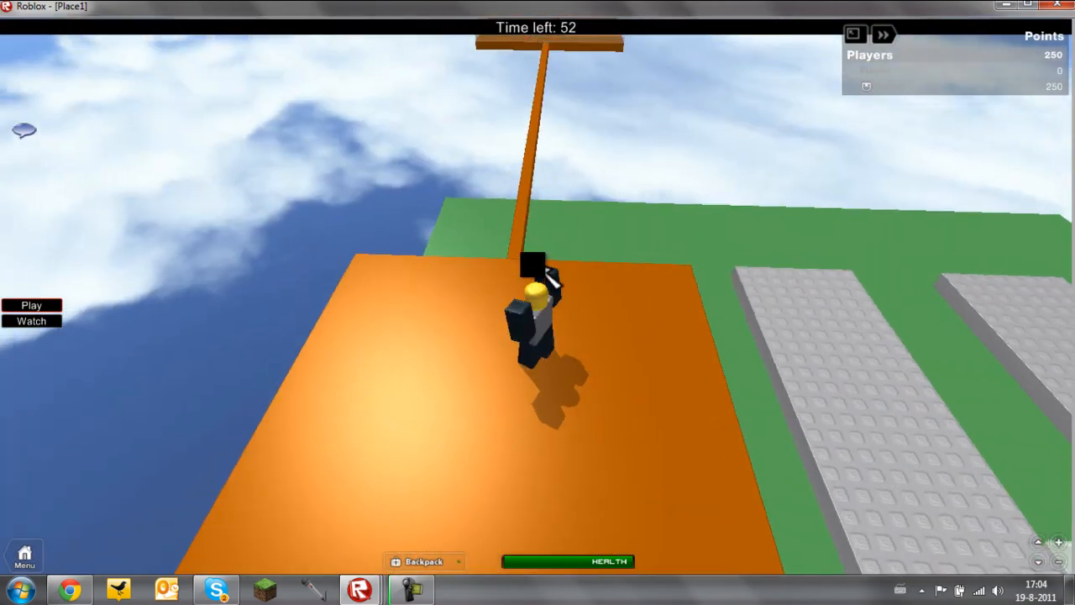
# Step: Walk along the narrow orange beam onto the finish platform to complete the race
pyautogui.moveTo(543, 270); pyautogui.dragTo(543, 269, button='right')
pyautogui.press('w')
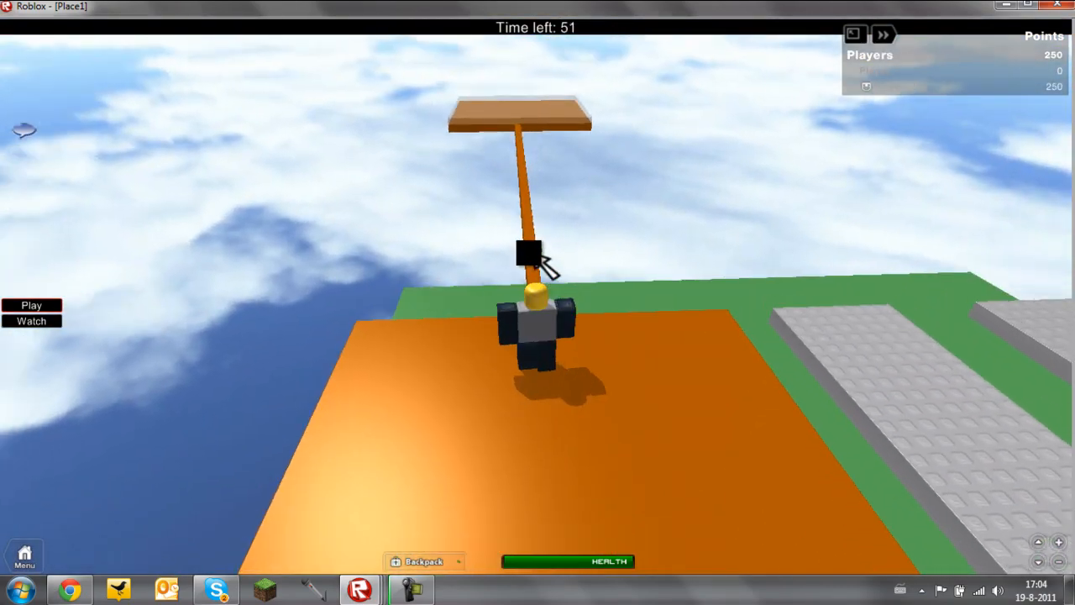
pyautogui.click(539, 248)
pyautogui.click(539, 247)
pyautogui.click(534, 244)
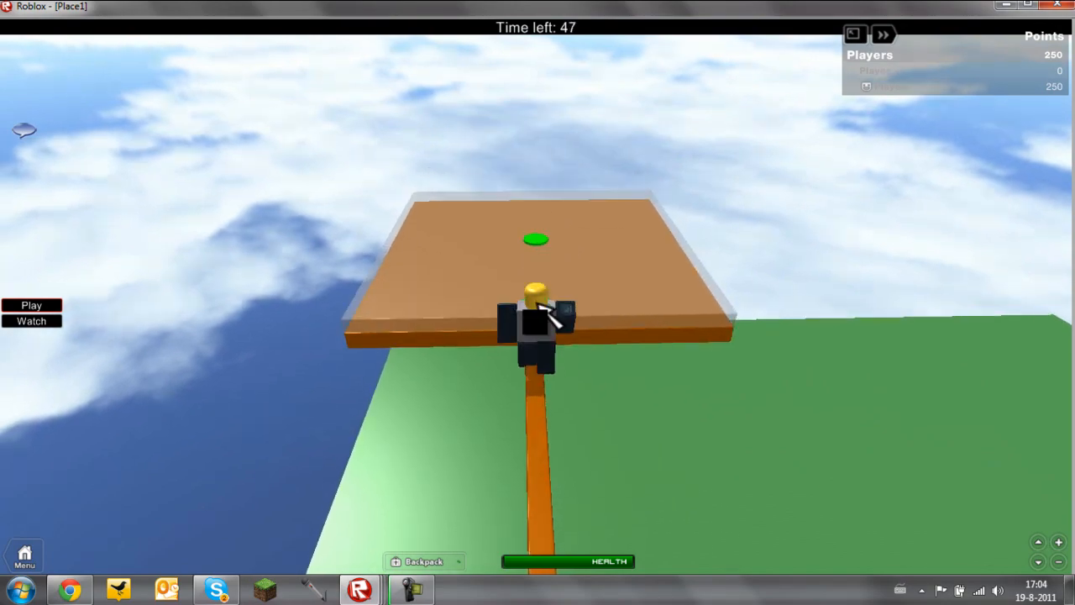
pyautogui.moveTo(528, 391); pyautogui.dragTo(521, 388, button='right')
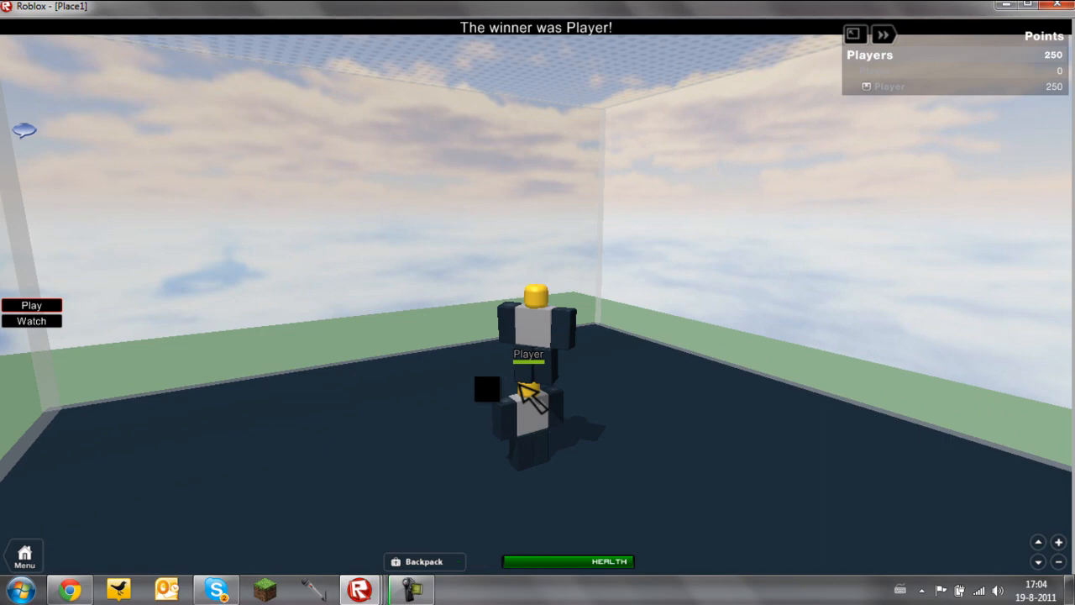
# Step: Look around the lobby after the race and check both players' points
pyautogui.moveTo(519, 384); pyautogui.dragTo(496, 388, button='right')
pyautogui.scroll(3, 560, 331)
pyautogui.moveTo(559, 331); pyautogui.dragTo(650, 264, button='right')
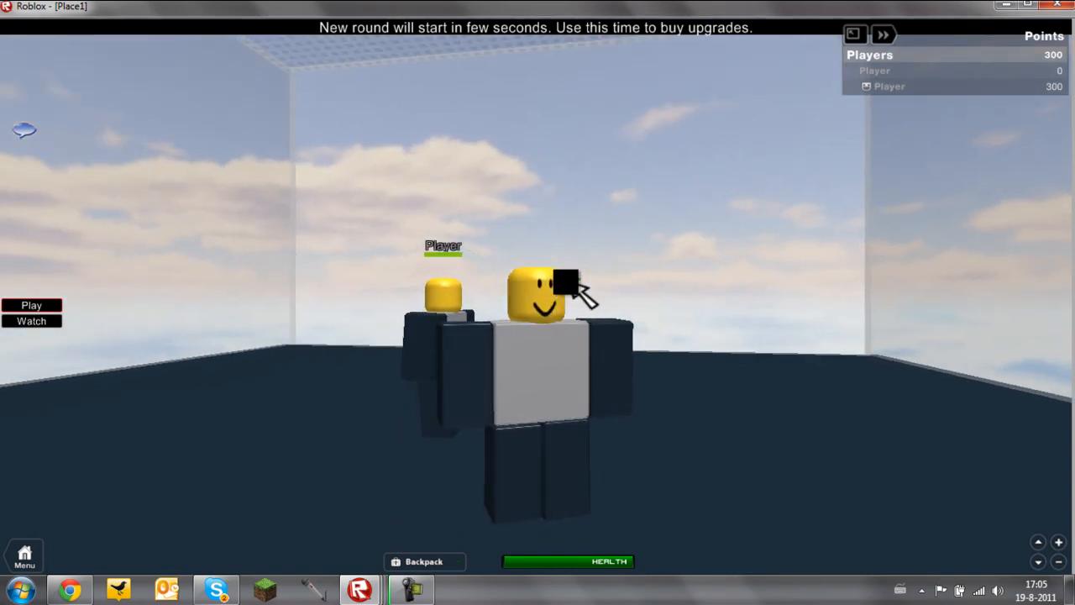
pyautogui.moveTo(556, 300); pyautogui.dragTo(575, 314, button='right')
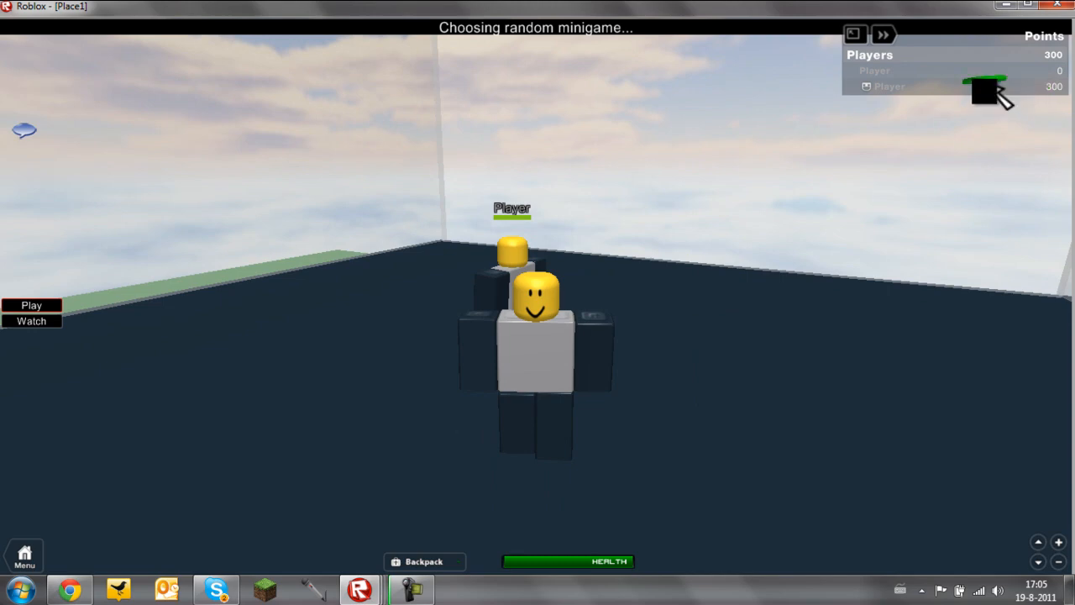
# Step: Close both players' Place1 windows without saving the changes
pyautogui.click(1067, 6)
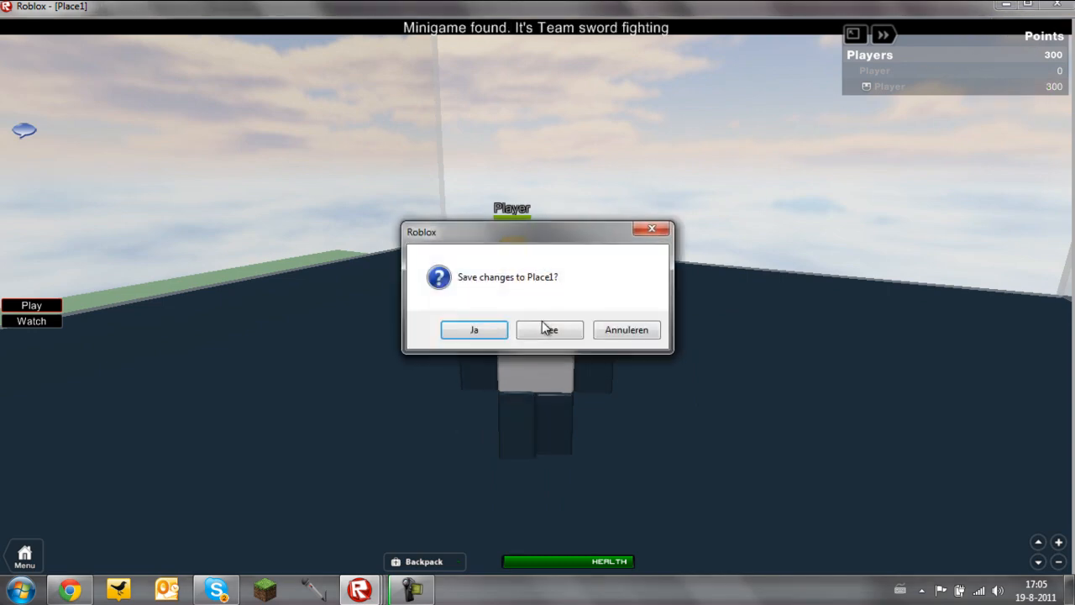
pyautogui.click(543, 325)
pyautogui.moveTo(360, 590)
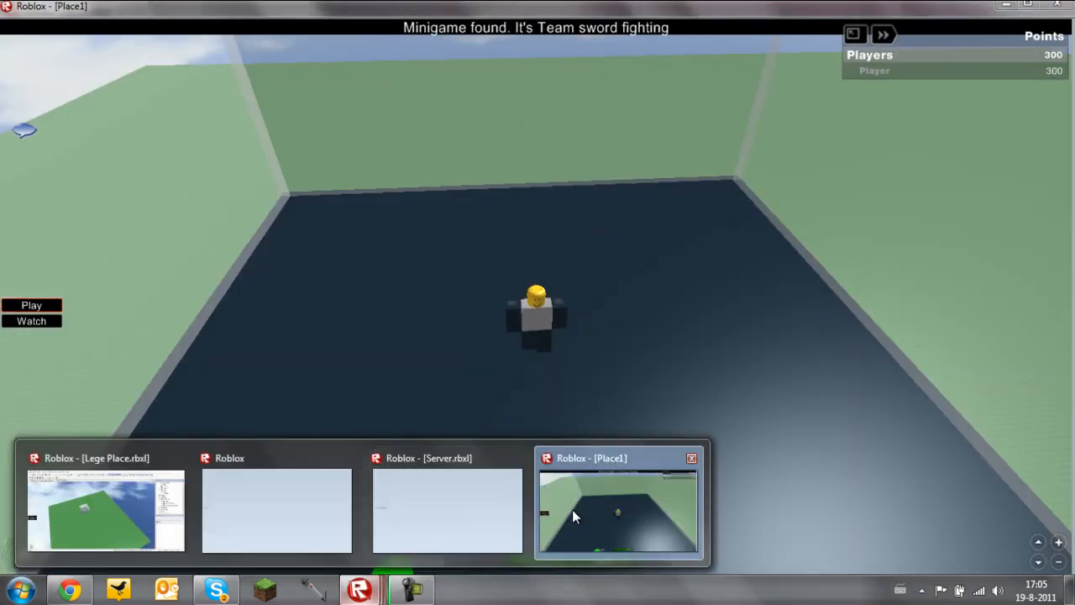
pyautogui.click(691, 458)
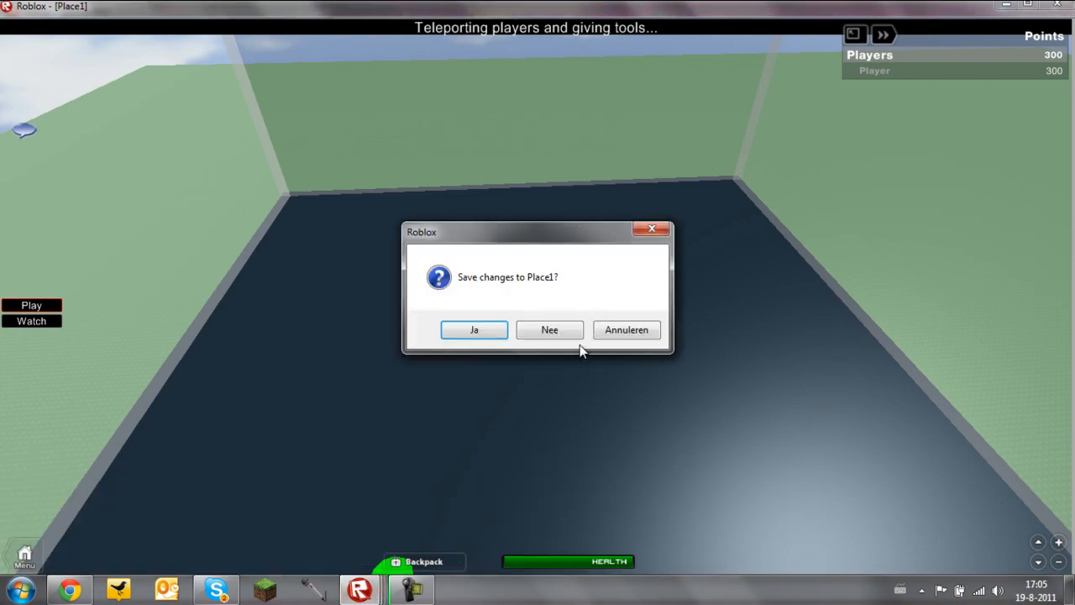
pyautogui.click(551, 329)
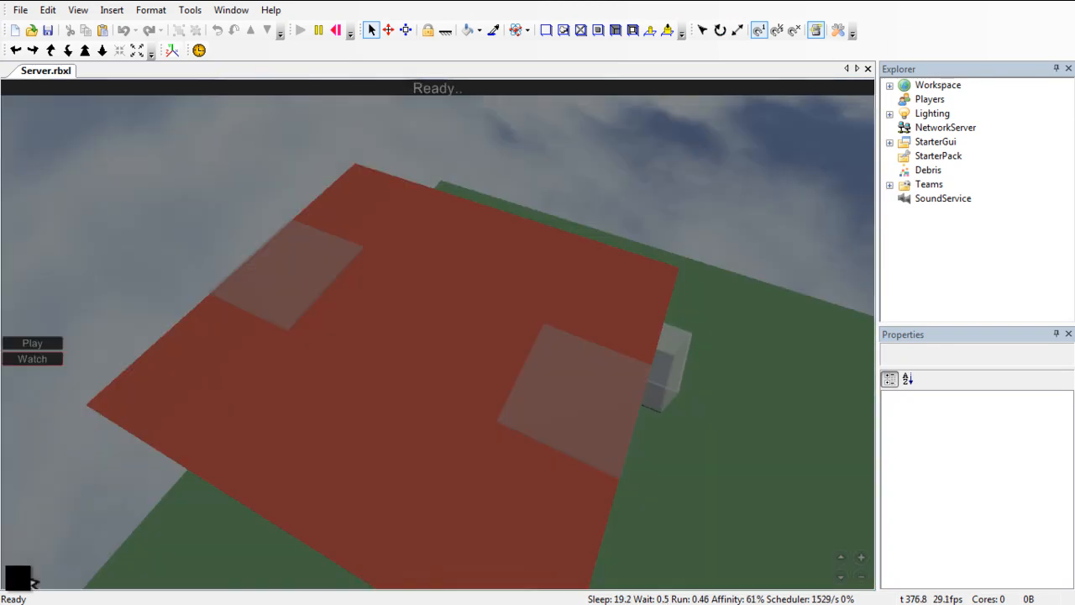
# Step: Leave the Server.rbxl game and close the server without saving its changes
pyautogui.click(20, 577)
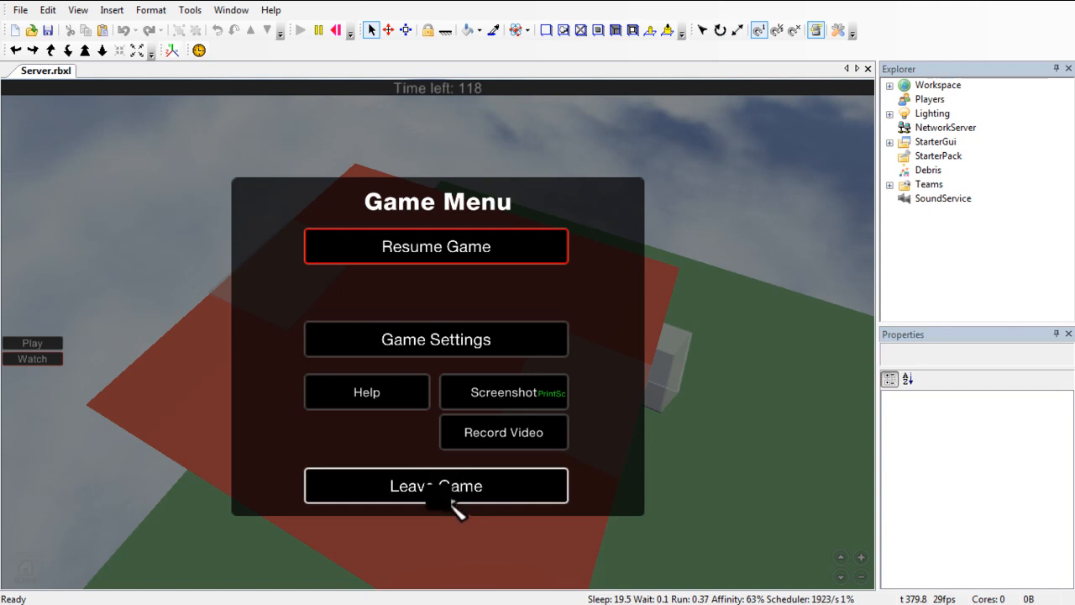
pyautogui.click(425, 479)
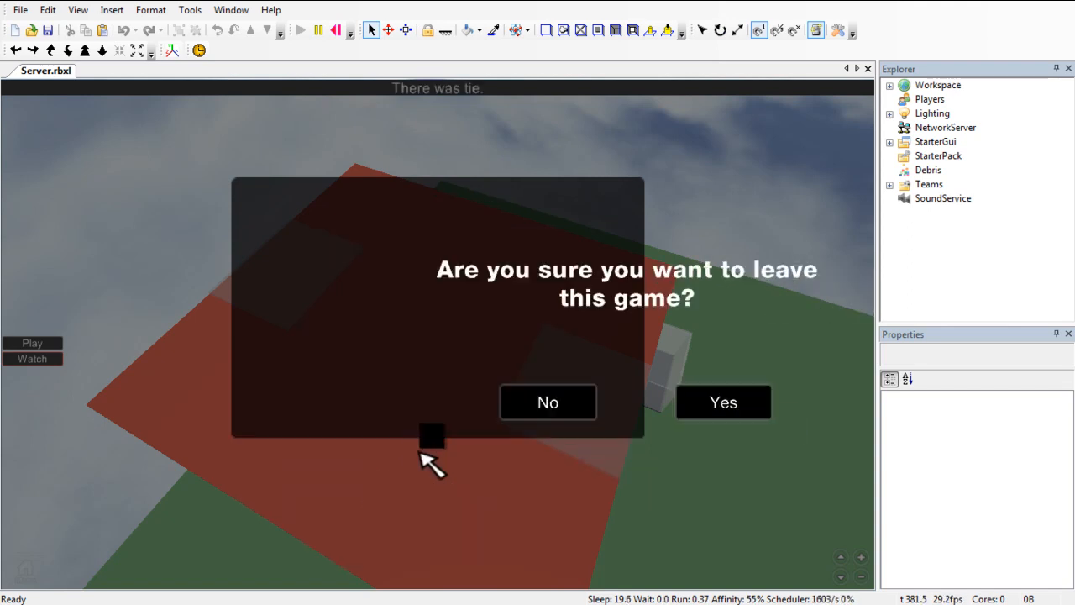
pyautogui.click(532, 384)
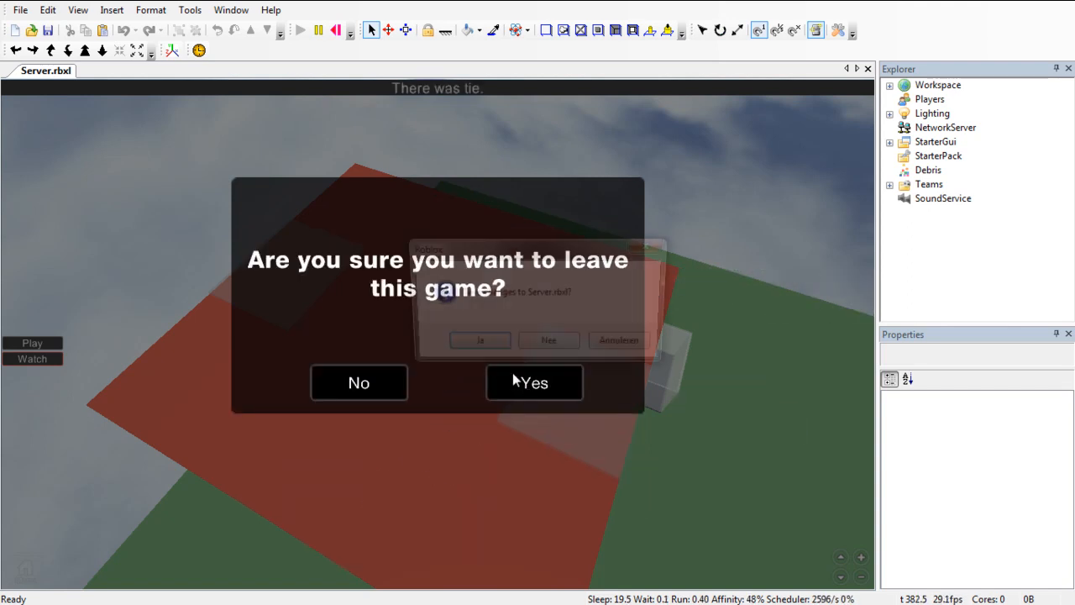
pyautogui.click(555, 347)
pyautogui.click(17, 10)
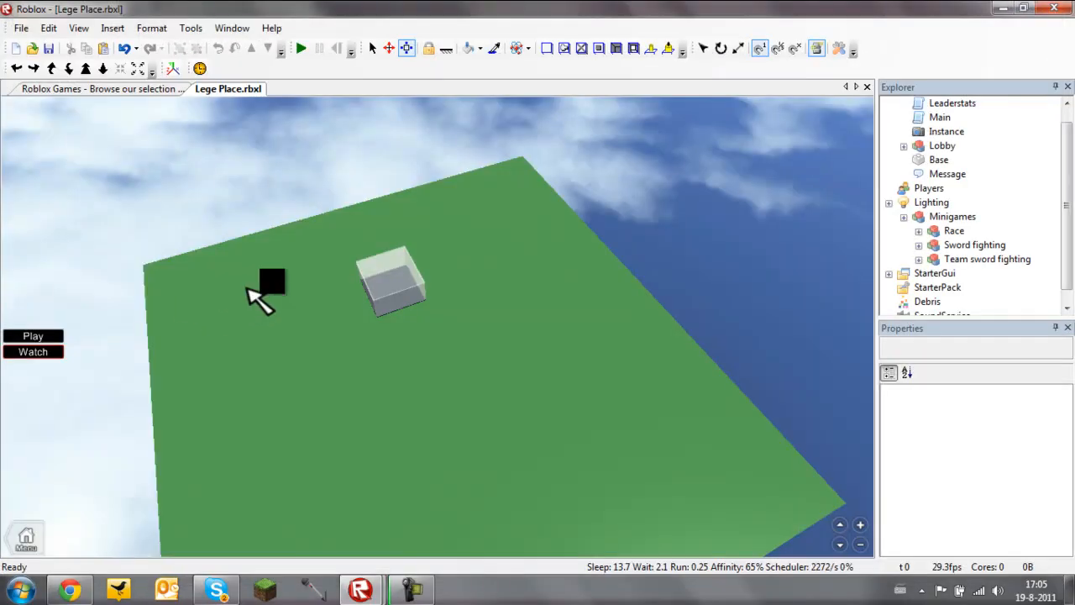
# Step: Examine the glass-walled lobby on the green baseplate in Lege Place.rbxl from close up
pyautogui.moveTo(403, 267); pyautogui.dragTo(399, 273, button='right')
pyautogui.scroll(4, 406, 265)
pyautogui.scroll(3, 399, 273)
pyautogui.scroll(-2, 399, 273)
pyautogui.moveTo(419, 342); pyautogui.dragTo(420, 342, button='right')
pyautogui.scroll(2, 419, 342)
pyautogui.scroll(-3, 420, 342)
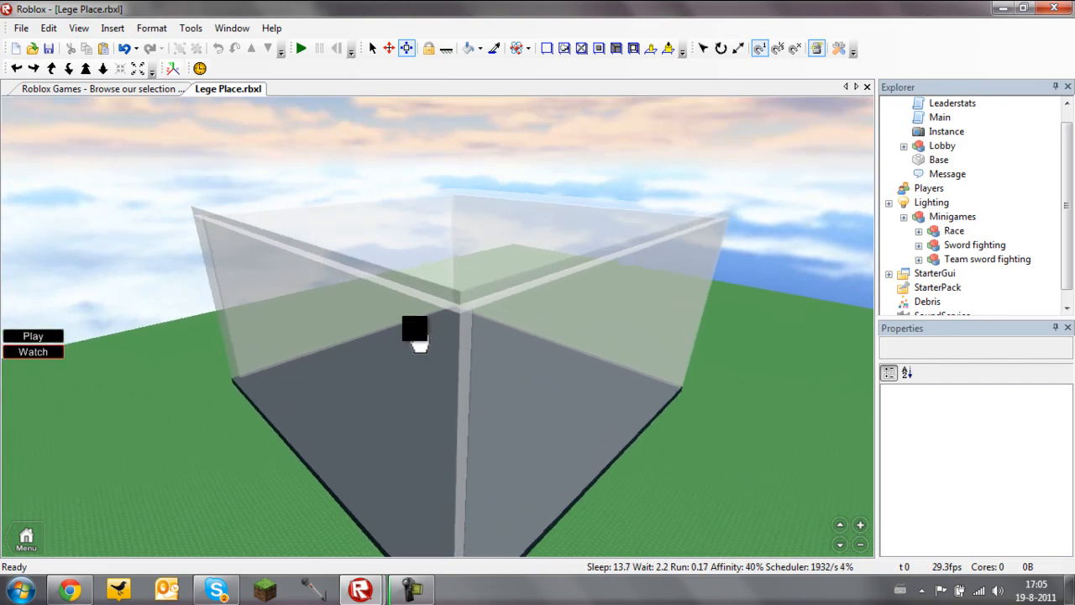
pyautogui.moveTo(466, 370); pyautogui.dragTo(424, 449, button='right')
pyautogui.scroll(4, 478, 388)
pyautogui.scroll(-1, 424, 447)
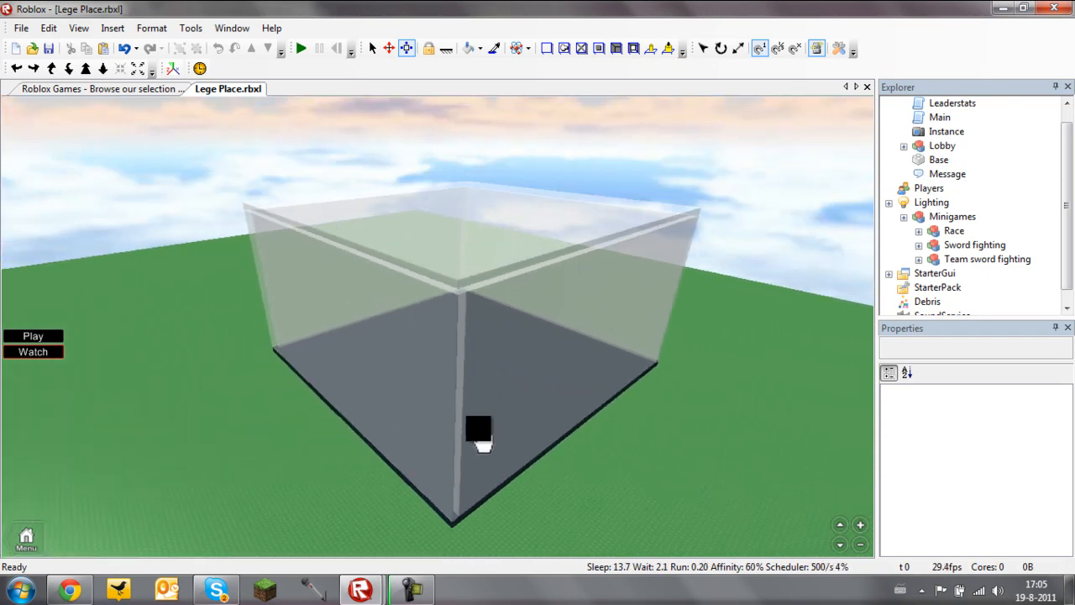
pyautogui.moveTo(464, 429); pyautogui.dragTo(464, 429, button='right')
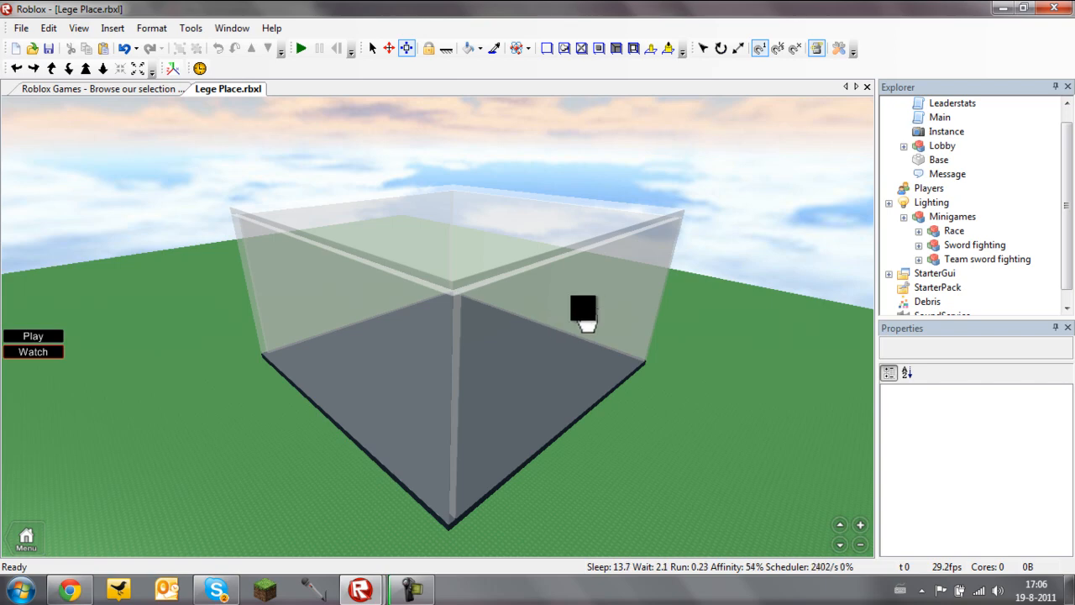
pyautogui.moveTo(240, 333); pyautogui.dragTo(233, 333, button='right')
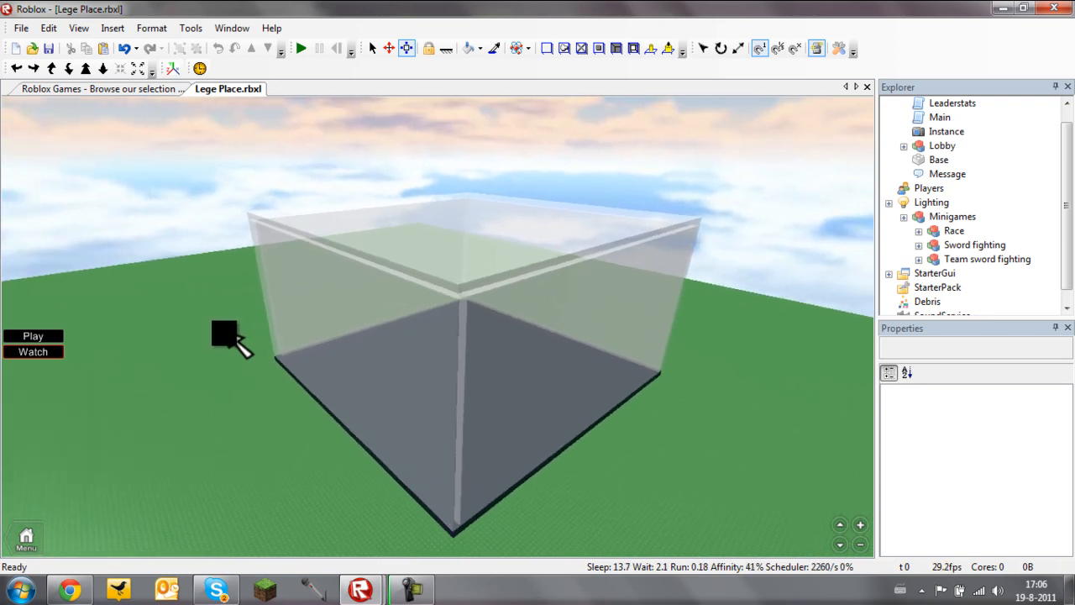